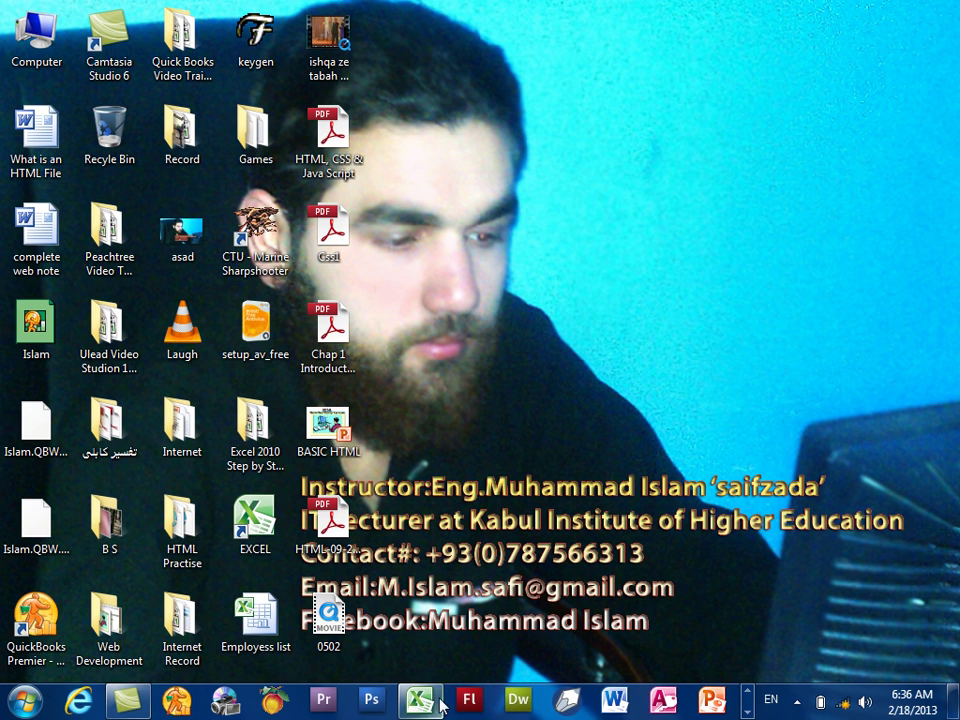
# Step: Restore the Excel Book1 workbook window from the taskbar
pyautogui.click(420, 699)
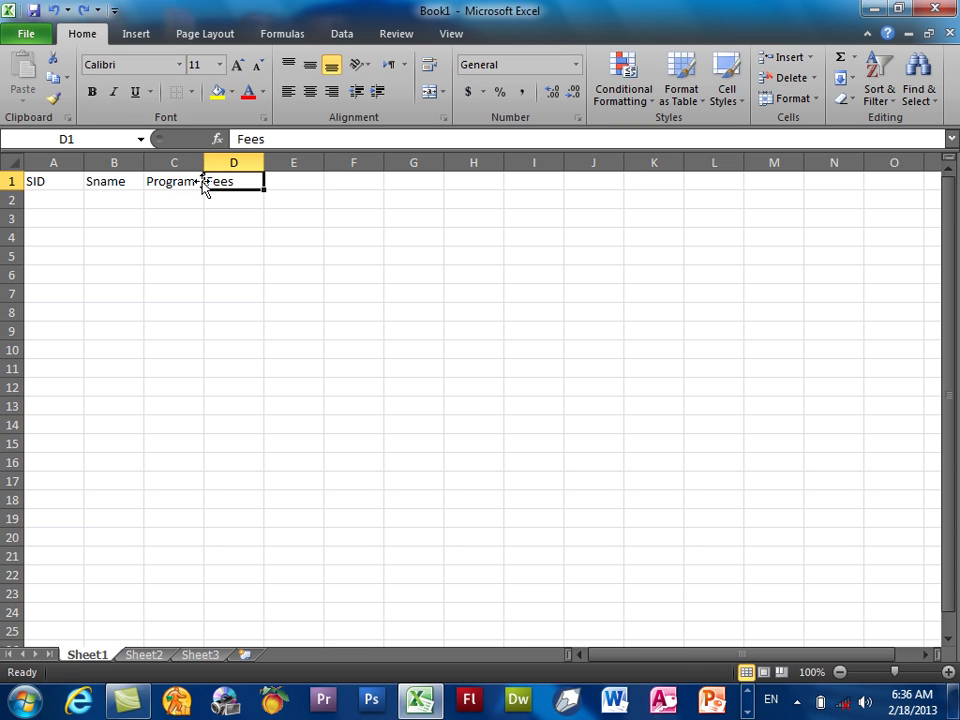
# Step: Bold the SID, Sname, Program and Fees headers in A1:D1, briefly trying italic
pyautogui.moveTo(210, 181); pyautogui.dragTo(49, 161)
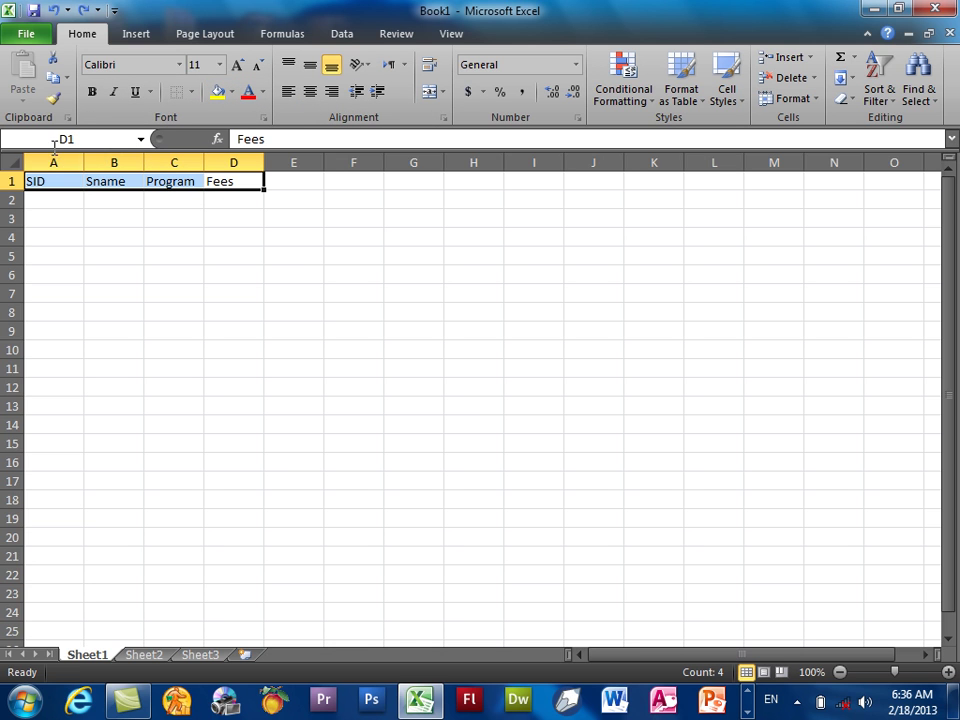
pyautogui.click(89, 92)
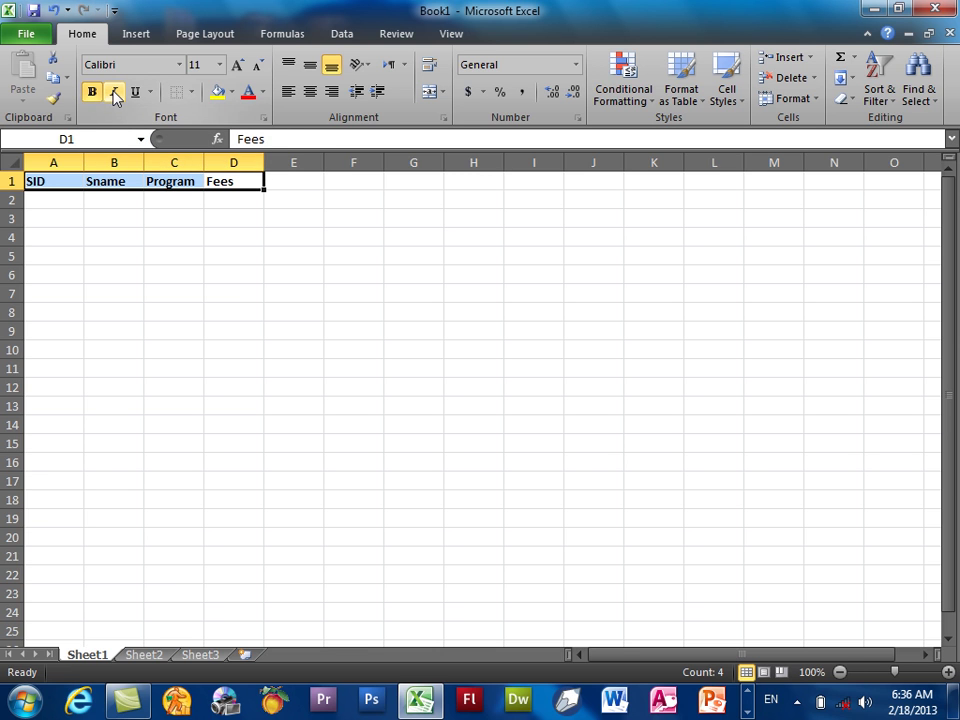
pyautogui.click(114, 92)
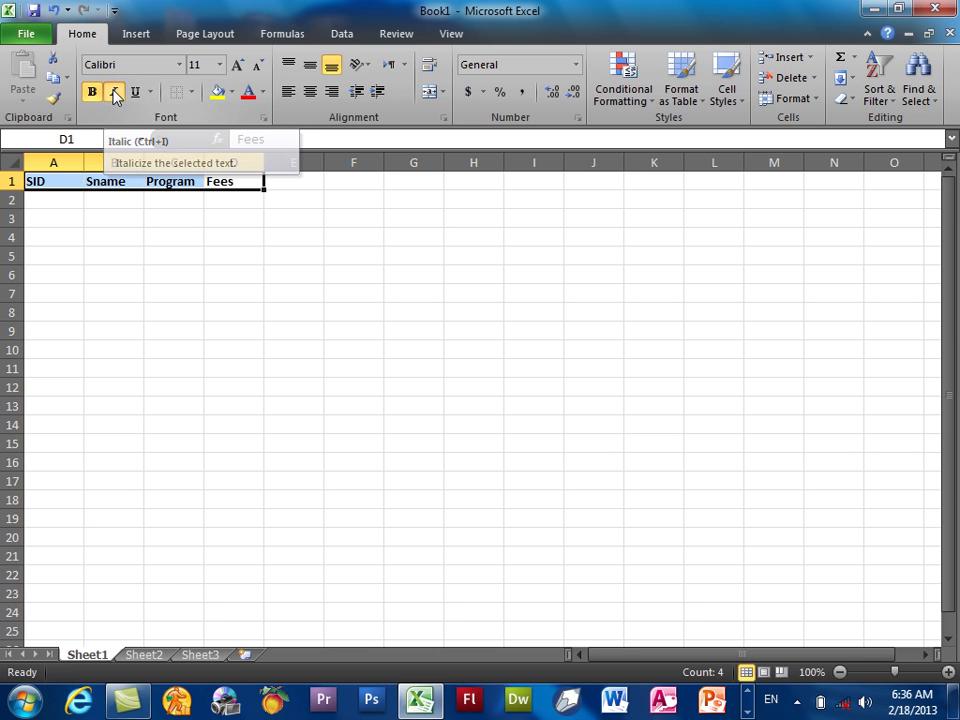
pyautogui.click(114, 92)
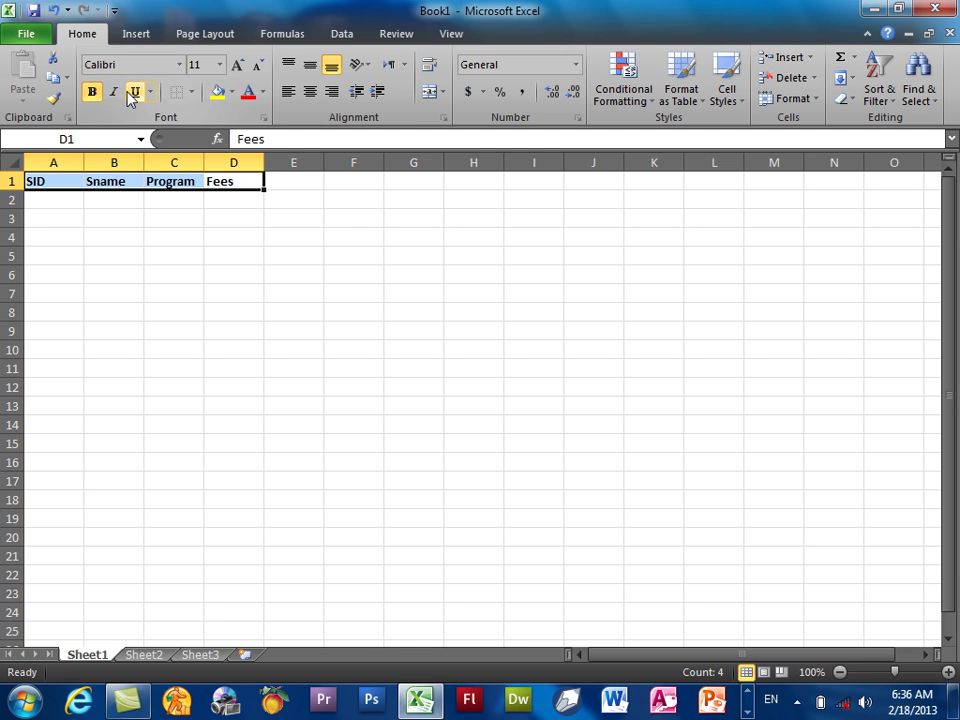
# Step: Try single and double underline on the headers, then remove the underline again
pyautogui.click(138, 101)
pyautogui.click(150, 92)
pyautogui.click(166, 140)
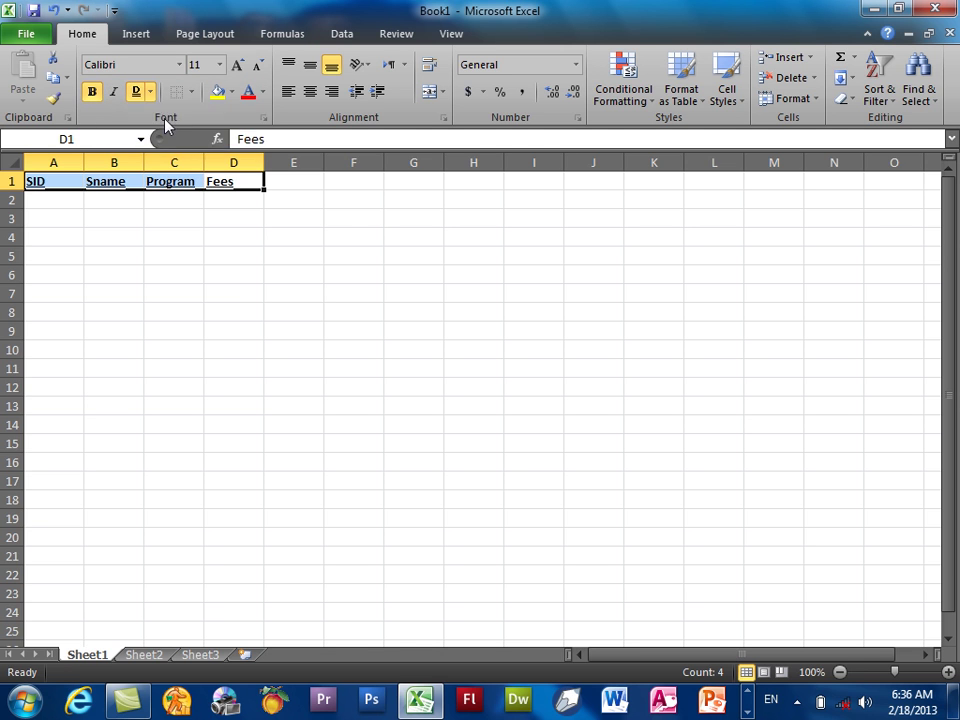
pyautogui.click(151, 92)
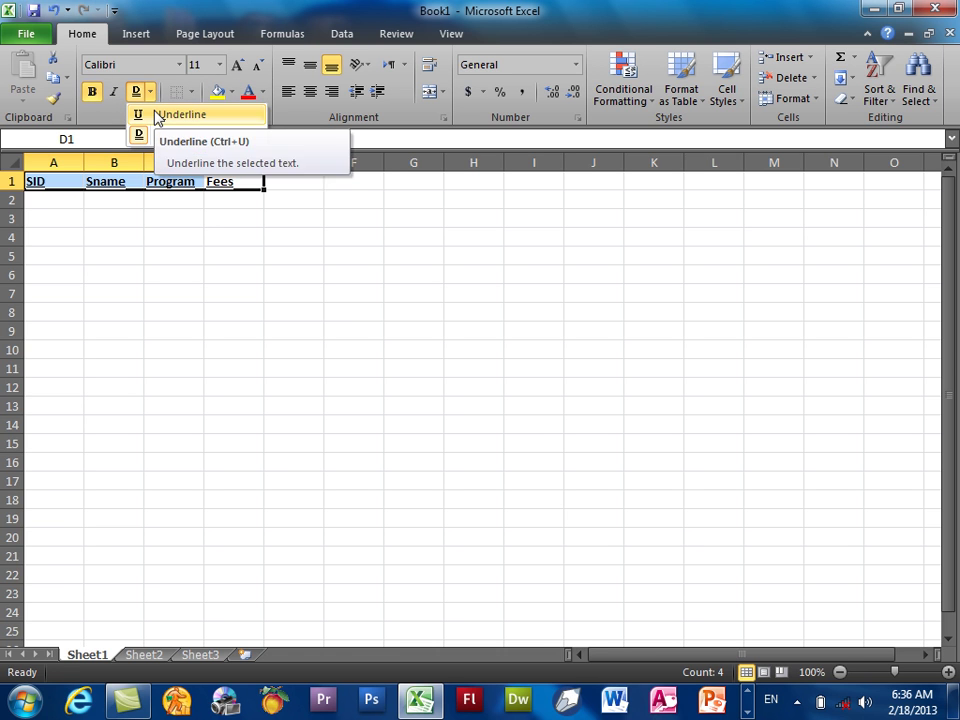
pyautogui.click(157, 115)
pyautogui.click(139, 92)
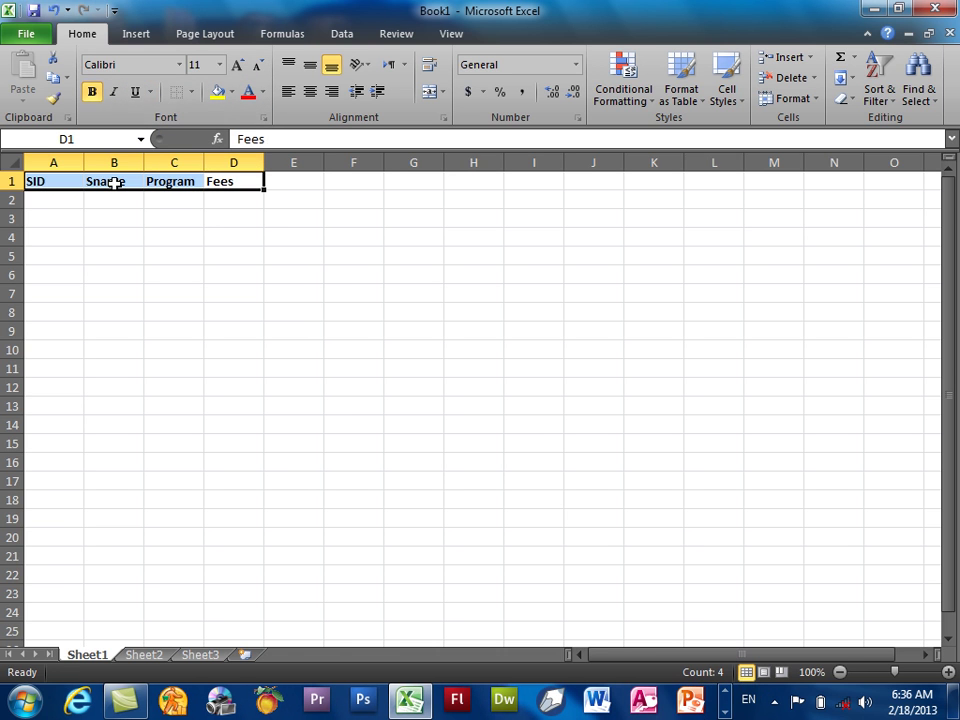
pyautogui.click(122, 233)
pyautogui.click(220, 197)
# Step: Enter the student IDs 1–4 in column A starting at A2
pyautogui.moveTo(220, 197); pyautogui.dragTo(197, 192)
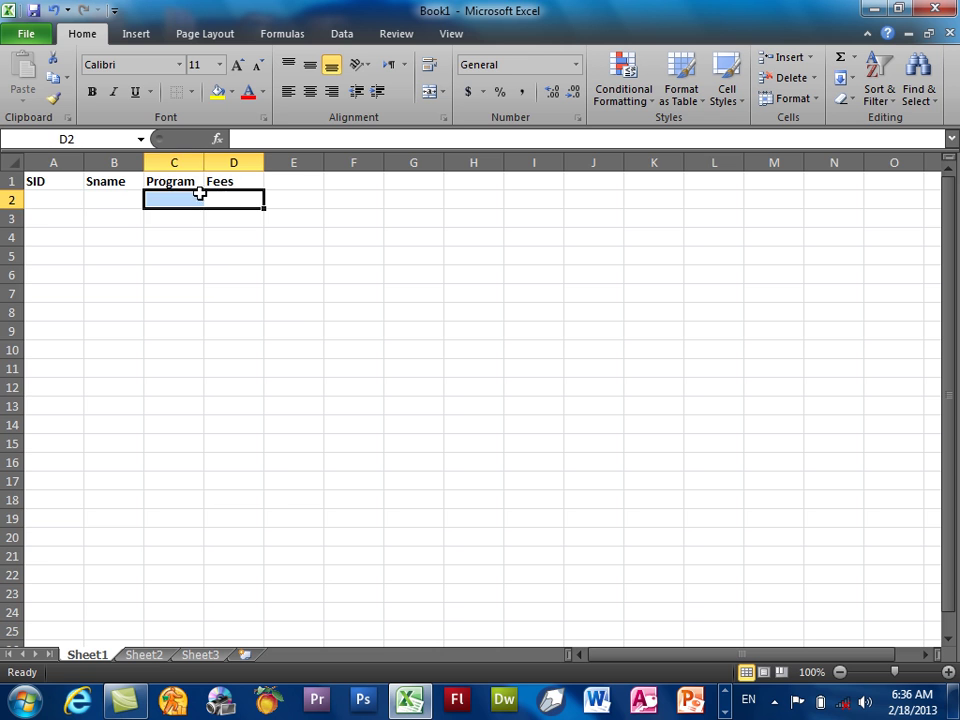
pyautogui.click(240, 183)
pyautogui.click(62, 201)
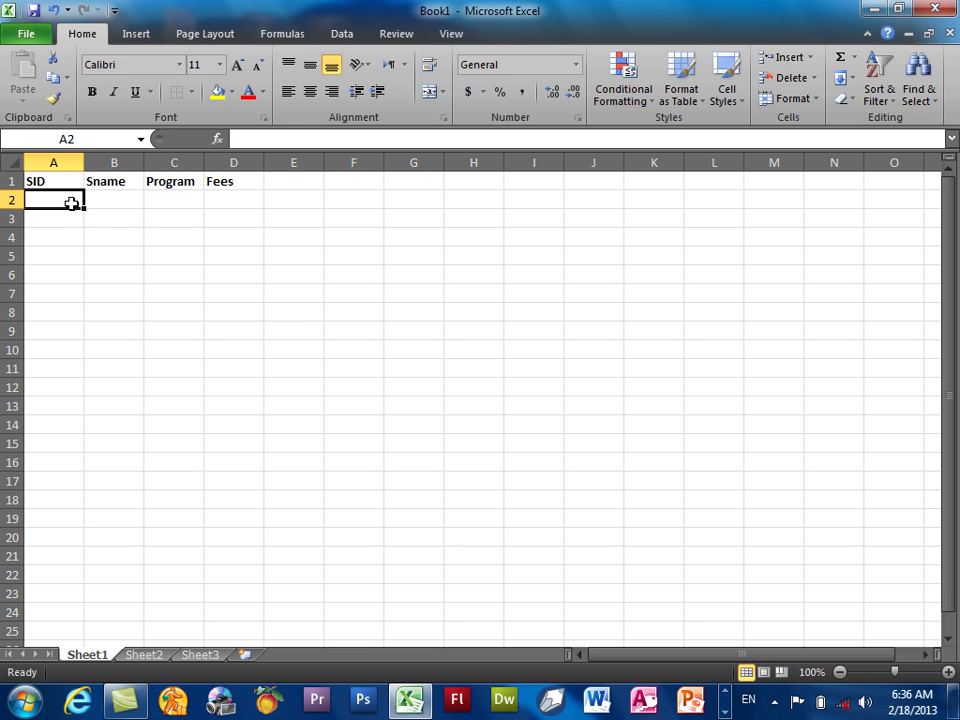
pyautogui.write('P')
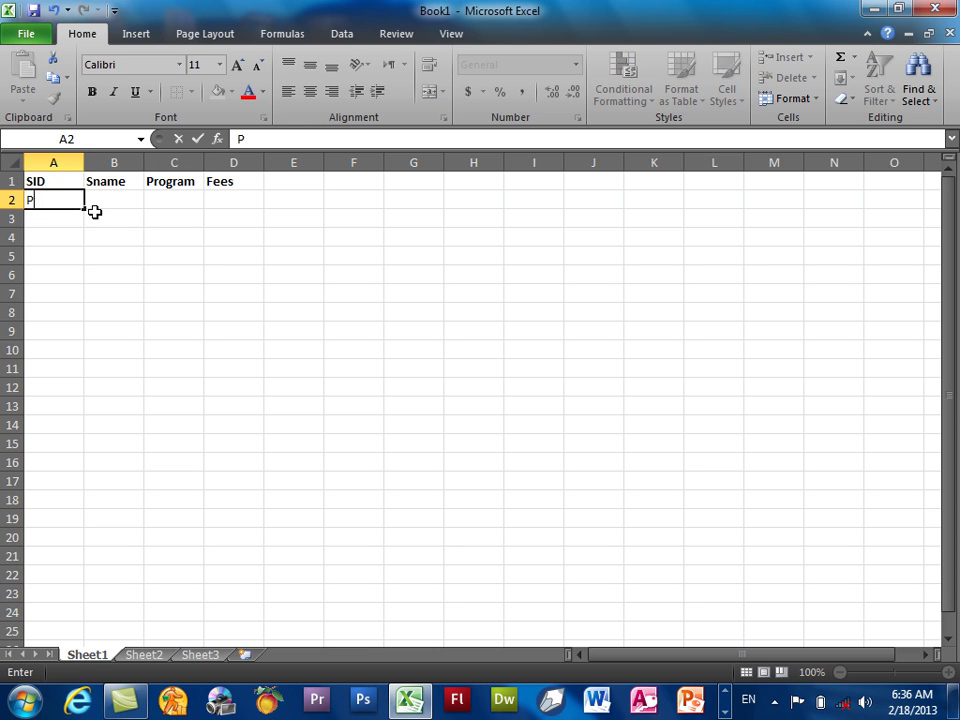
pyautogui.write('r1 2 3 4')
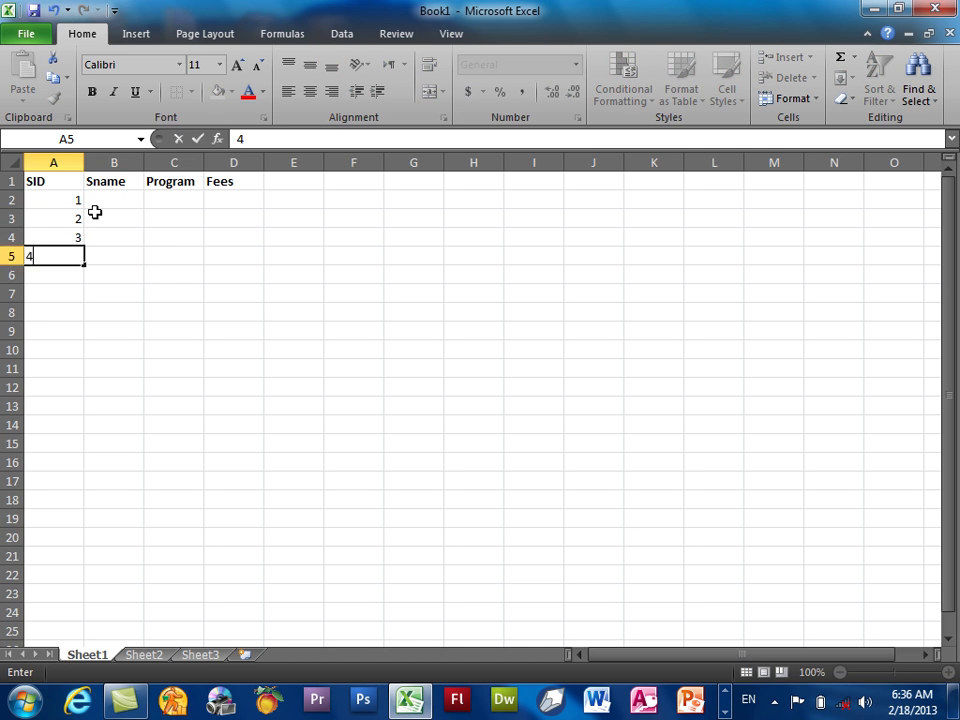
pyautogui.press('Return')
pyautogui.press('Tab')
pyautogui.press('Up')
pyautogui.press('Up')
pyautogui.press('Up')
pyautogui.press('Up')
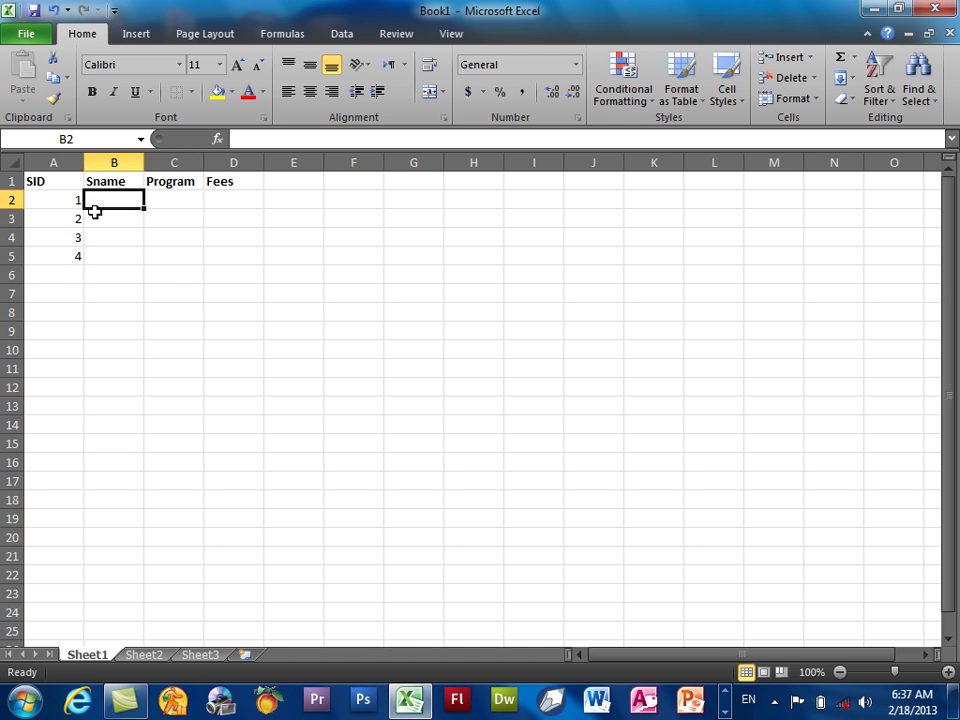
# Step: Enter the four student names in B2:B5
pyautogui.write('Islam')
pyautogui.press('Return')
pyautogui.write('khan')
pyautogui.press('Return')
pyautogui.write('salam')
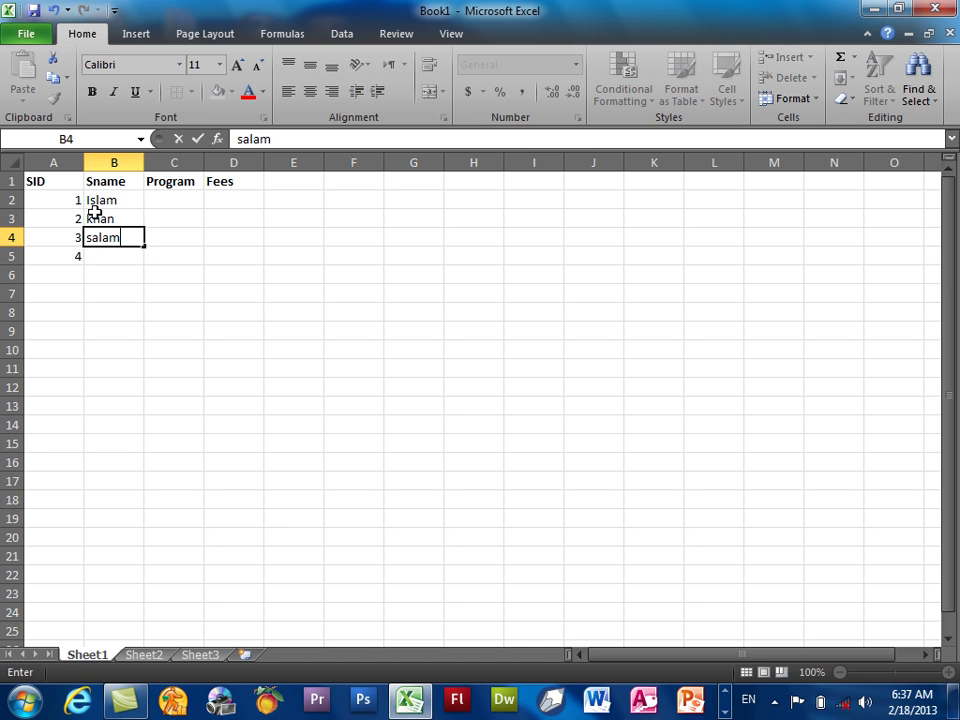
pyautogui.press('Return')
pyautogui.write('Fahim')
pyautogui.press('Tab')
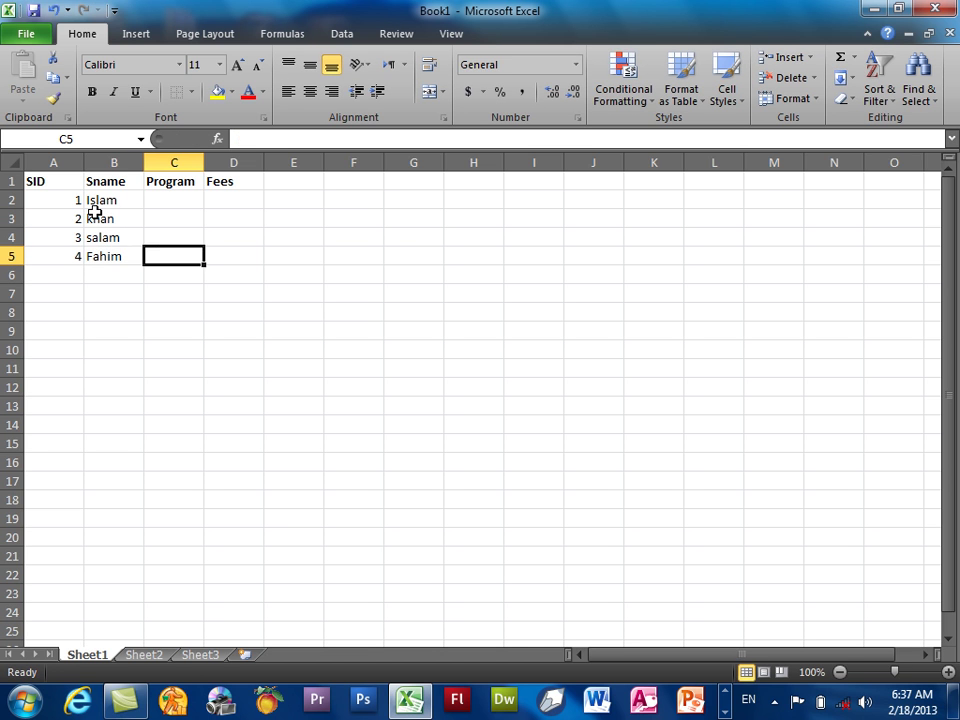
pyautogui.press('Up')
pyautogui.press('Up')
pyautogui.press('Up')
# Step: Enter programs DIT, CIT, Internet and hardware in C2:C5, fixing the typos
pyautogui.write('DIT')
pyautogui.press('Return')
pyautogui.write('CI')
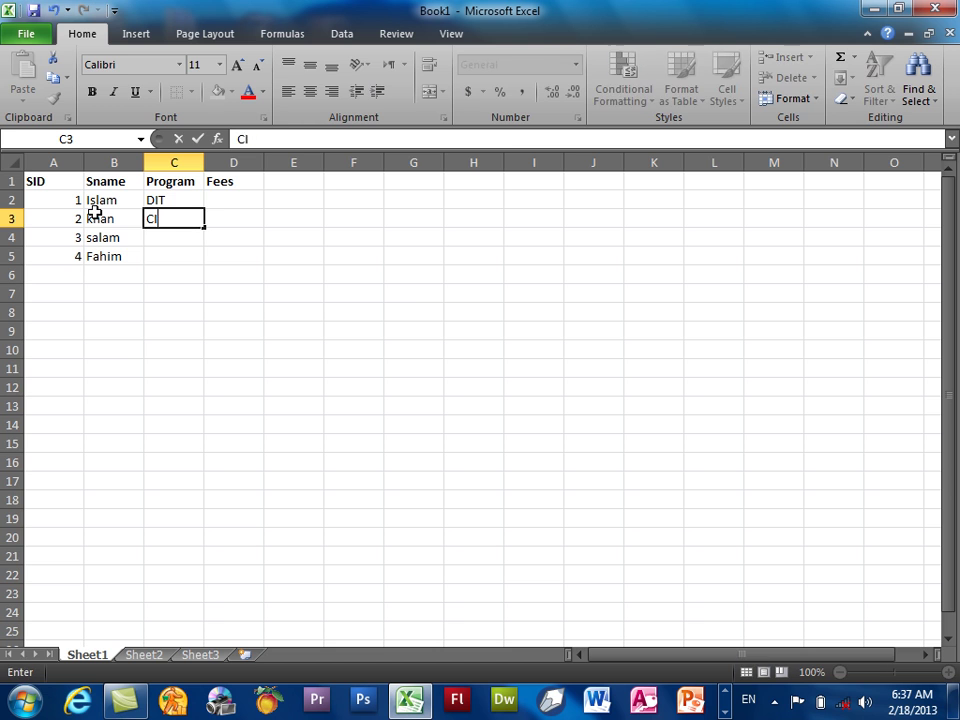
pyautogui.write('T')
pyautogui.press('Return')
pyautogui.write('Inter')
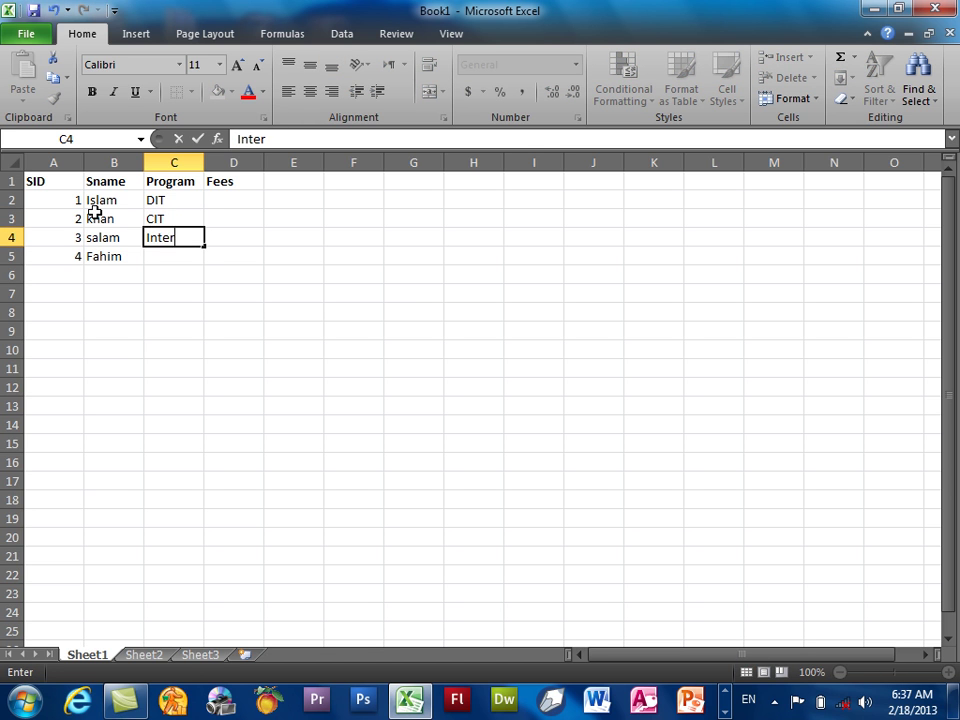
pyautogui.write('neet')
pyautogui.press('Return')
pyautogui.write('harw')
pyautogui.press('BackSpace')
pyautogui.write('dware')
pyautogui.press('Up')
pyautogui.write('Internet')
pyautogui.press('Tab')
# Step: Enter fees 1000, 2000, 3000 and 4000 in D2:D5
pyautogui.press('Up')
pyautogui.press('Up')
pyautogui.press('Up')
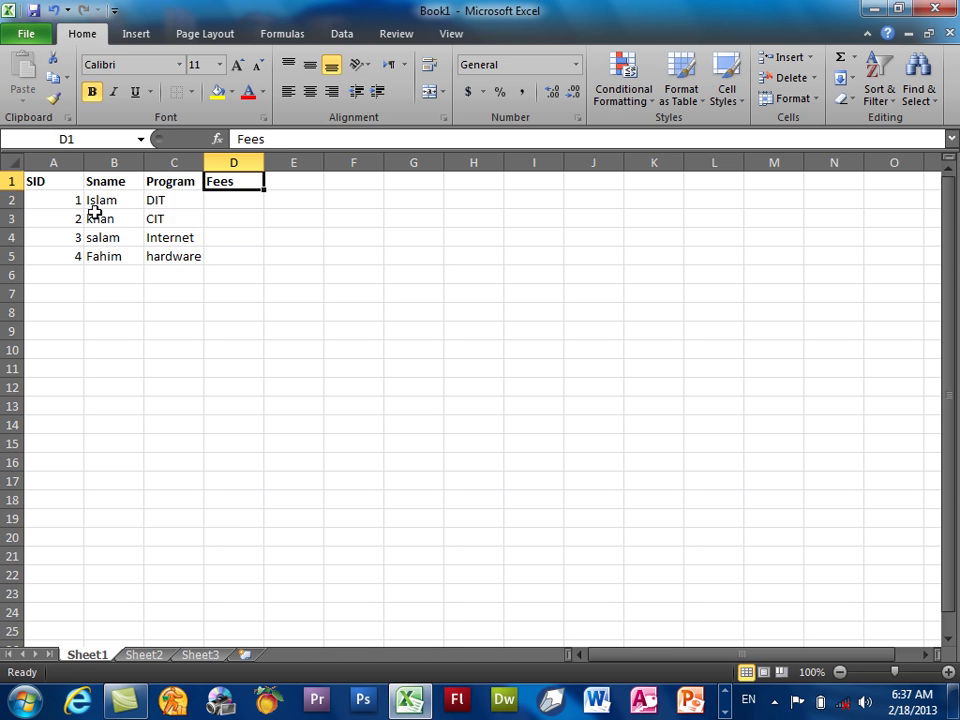
pyautogui.press('Down')
pyautogui.write('1000')
pyautogui.press('Return')
pyautogui.write('2000')
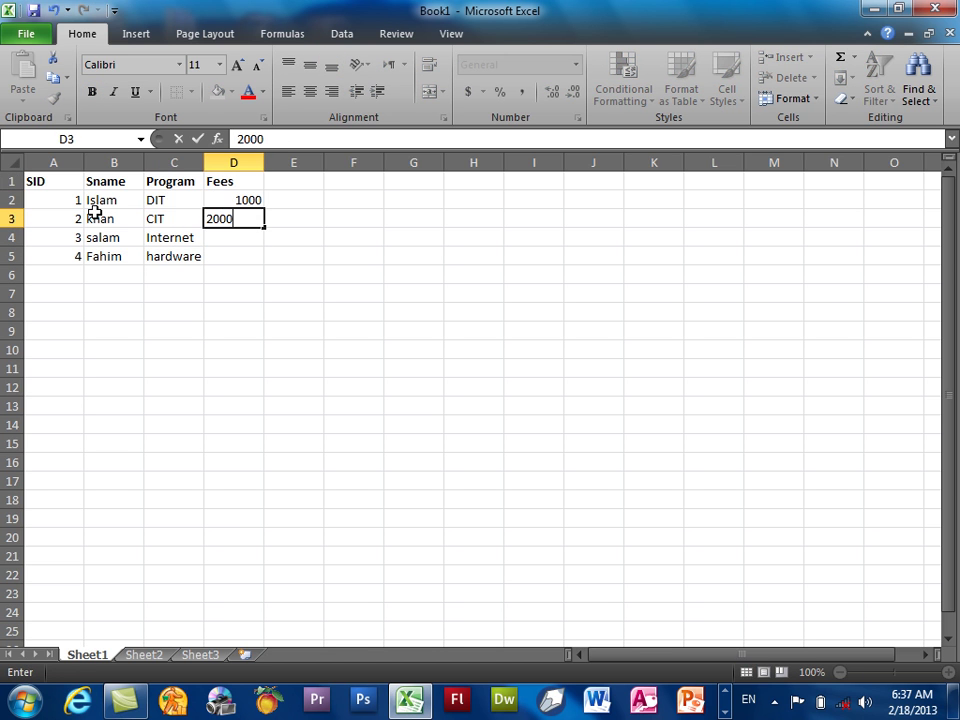
pyautogui.press('Return')
pyautogui.write('3000')
pyautogui.press('Return')
pyautogui.write('4000')
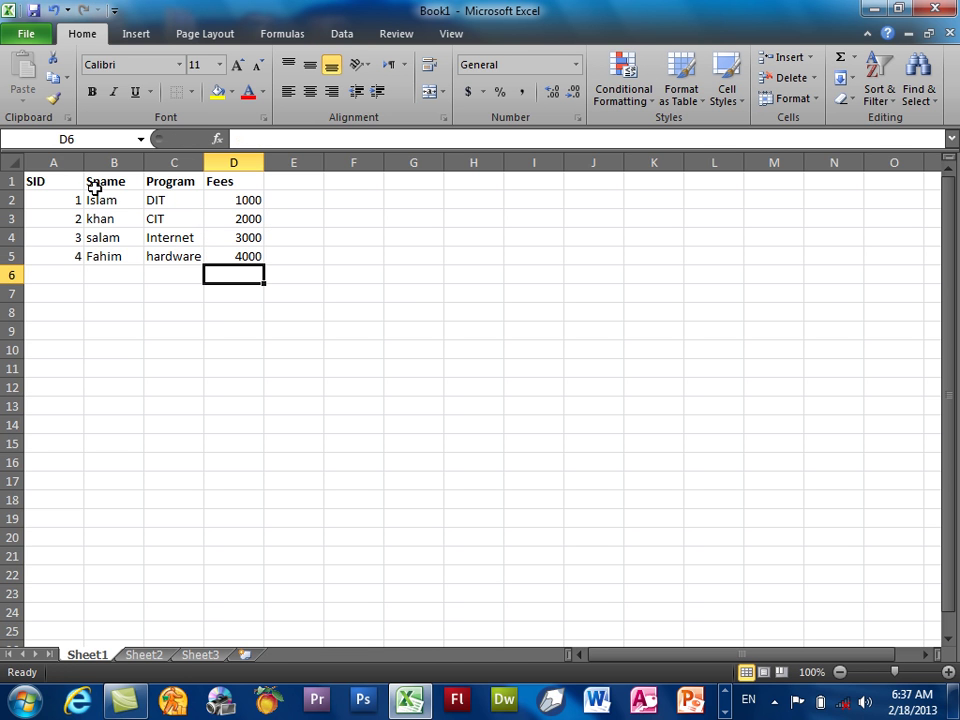
pyautogui.moveTo(71, 182)
pyautogui.mouseDown()
pyautogui.moveTo(134, 226)
pyautogui.moveTo(250, 252)
pyautogui.mouseUp()
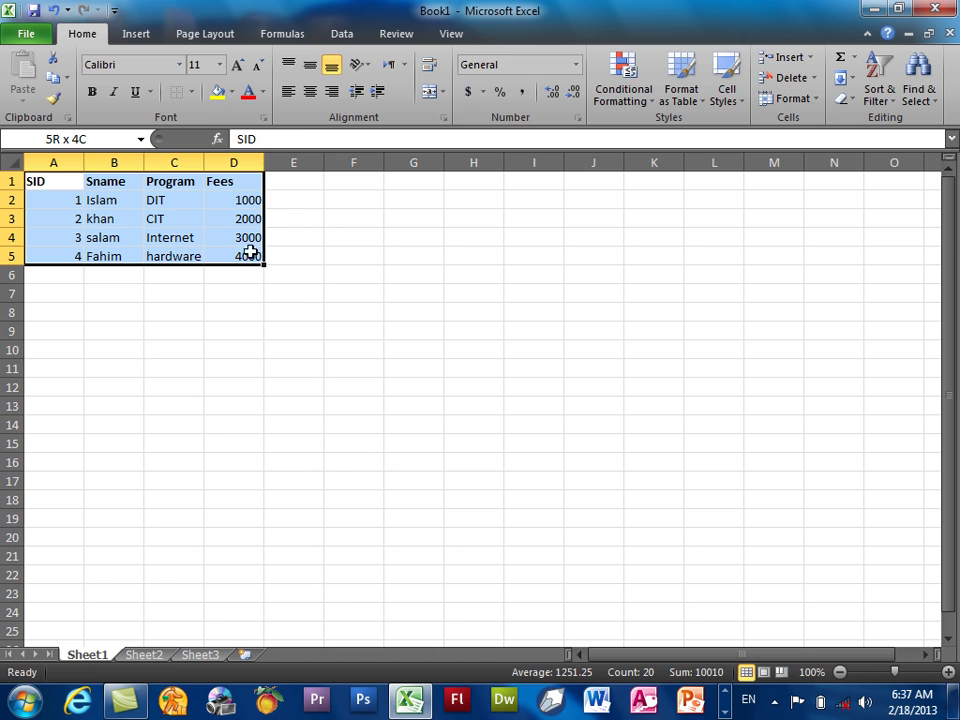
pyautogui.click(192, 92)
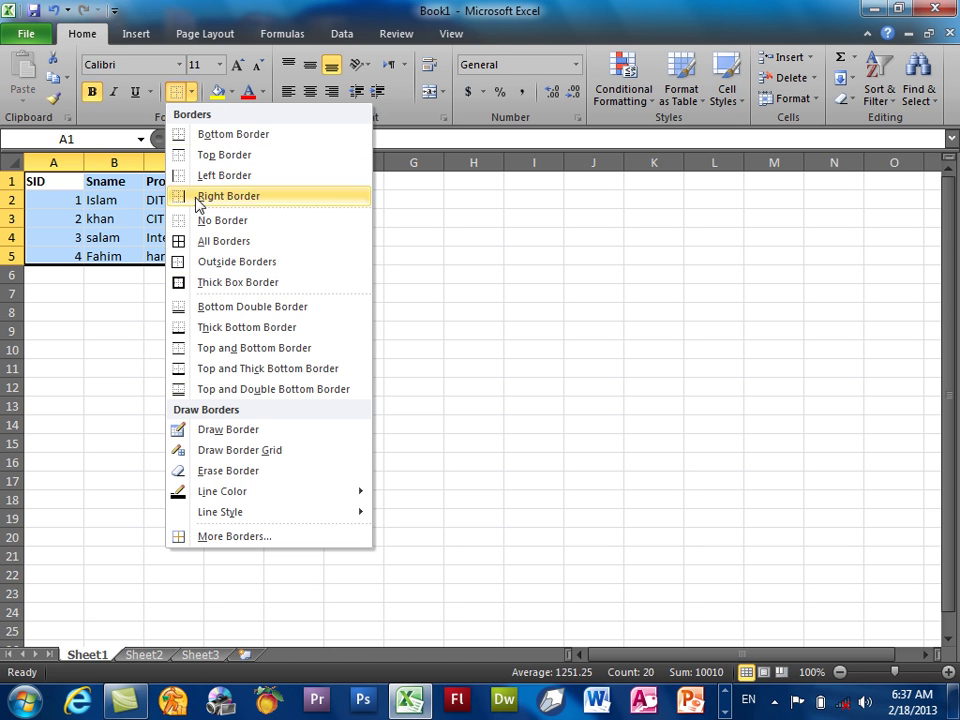
pyautogui.click(205, 134)
pyautogui.click(174, 405)
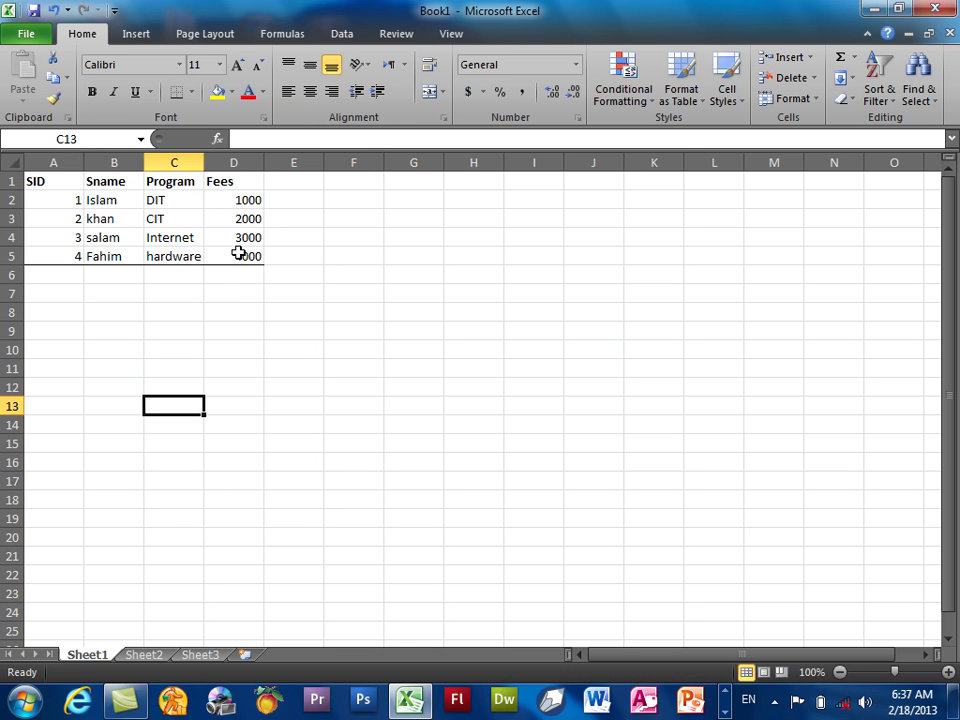
pyautogui.moveTo(238, 254); pyautogui.dragTo(45, 178)
pyautogui.click(192, 92)
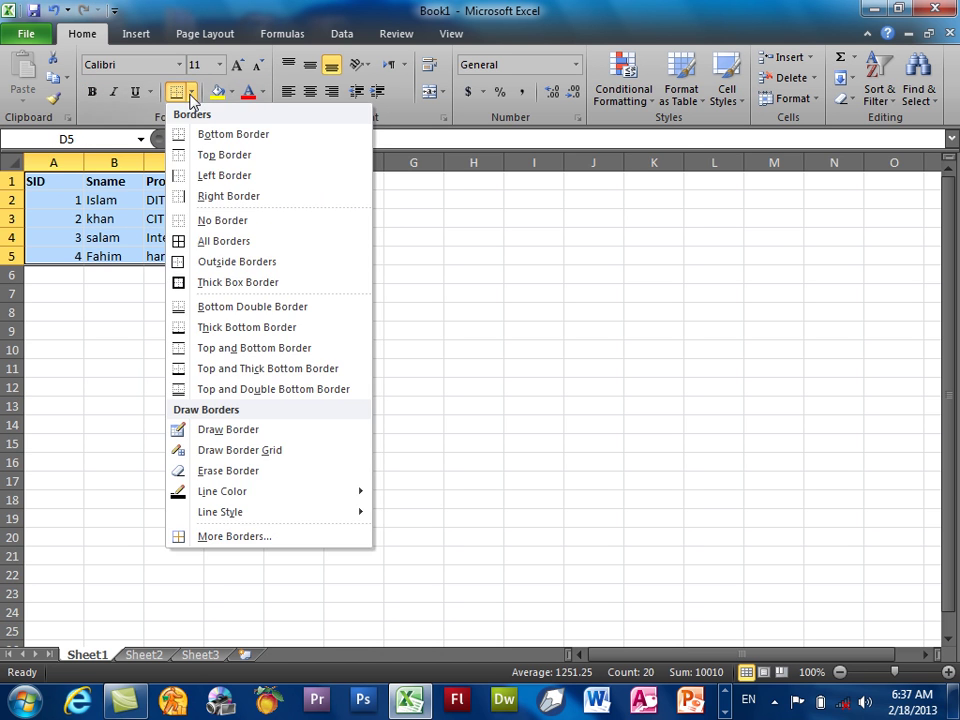
pyautogui.click(178, 154)
pyautogui.click(250, 349)
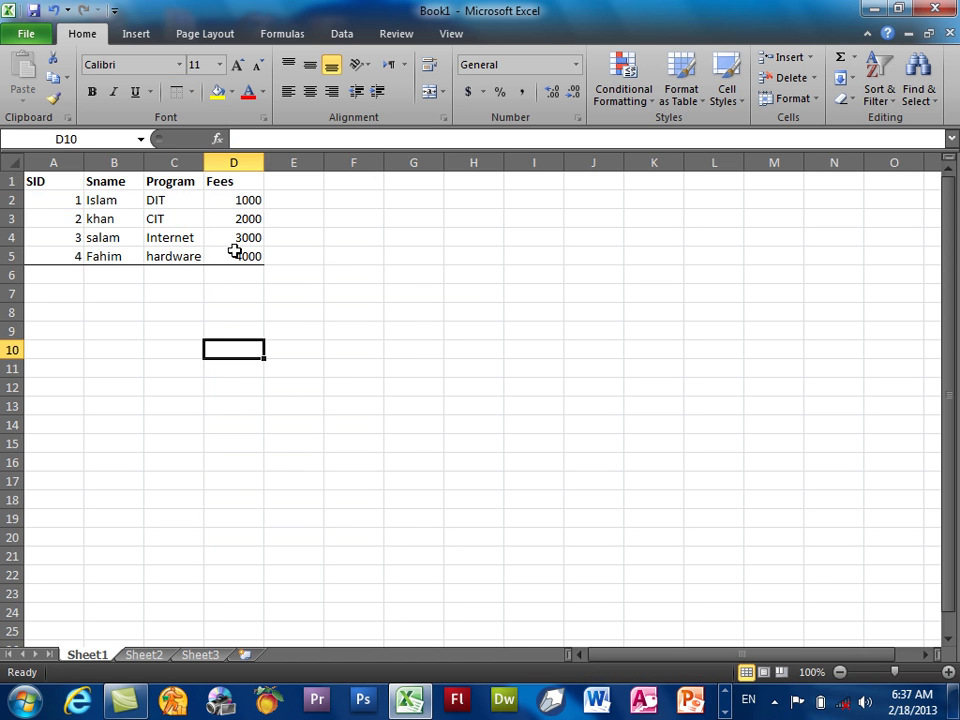
pyautogui.moveTo(234, 251); pyautogui.dragTo(5, 95)
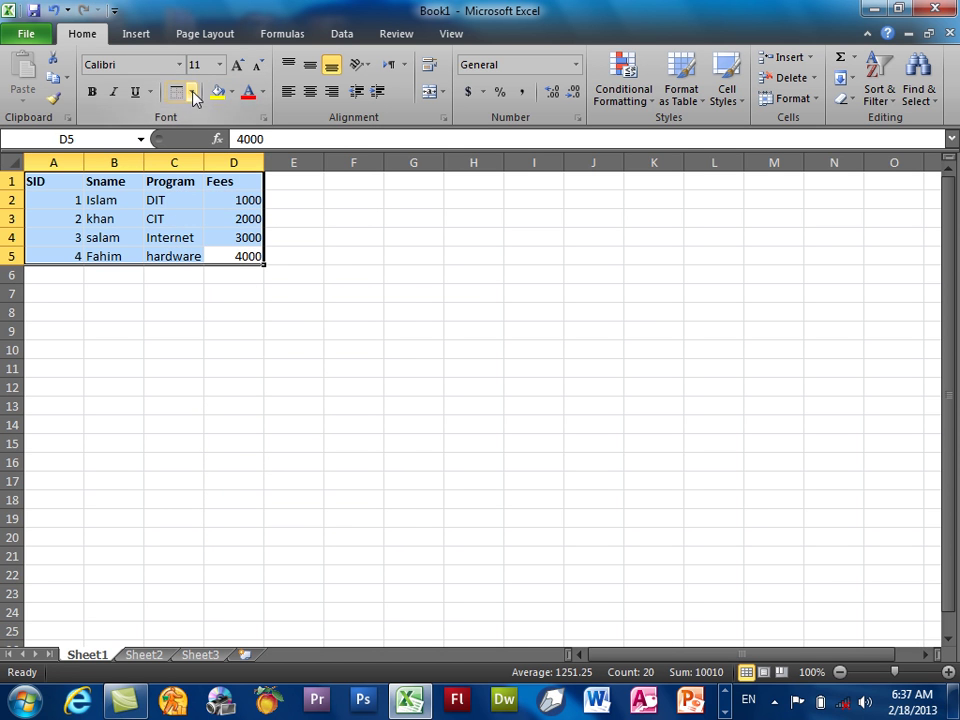
pyautogui.click(192, 92)
pyautogui.click(180, 219)
pyautogui.click(213, 329)
pyautogui.moveTo(238, 262); pyautogui.dragTo(34, 178)
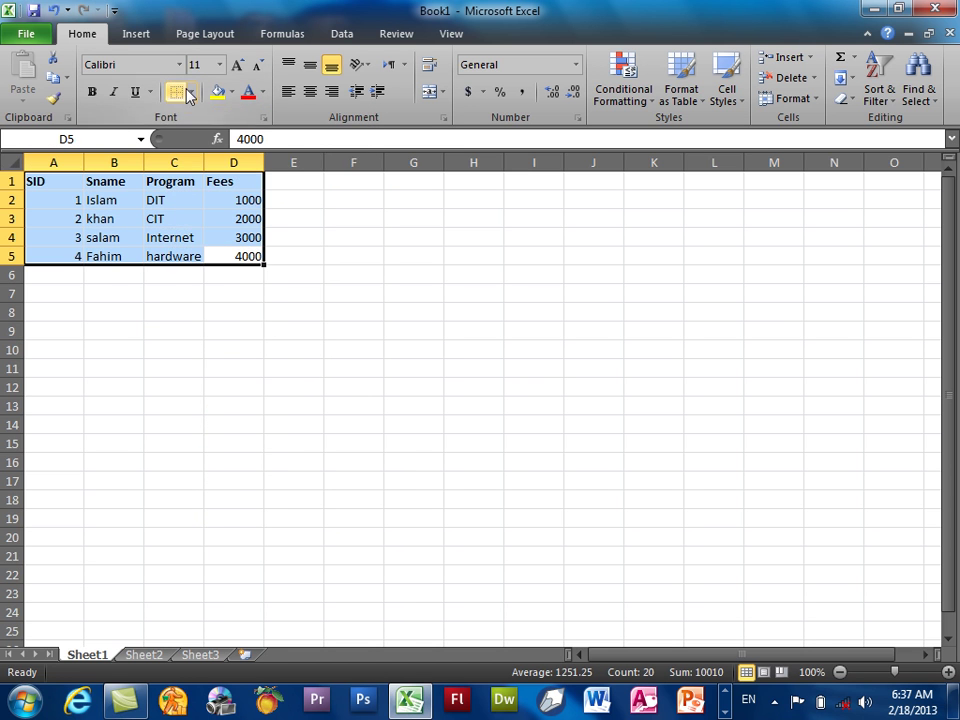
pyautogui.click(189, 92)
pyautogui.click(195, 156)
pyautogui.click(191, 349)
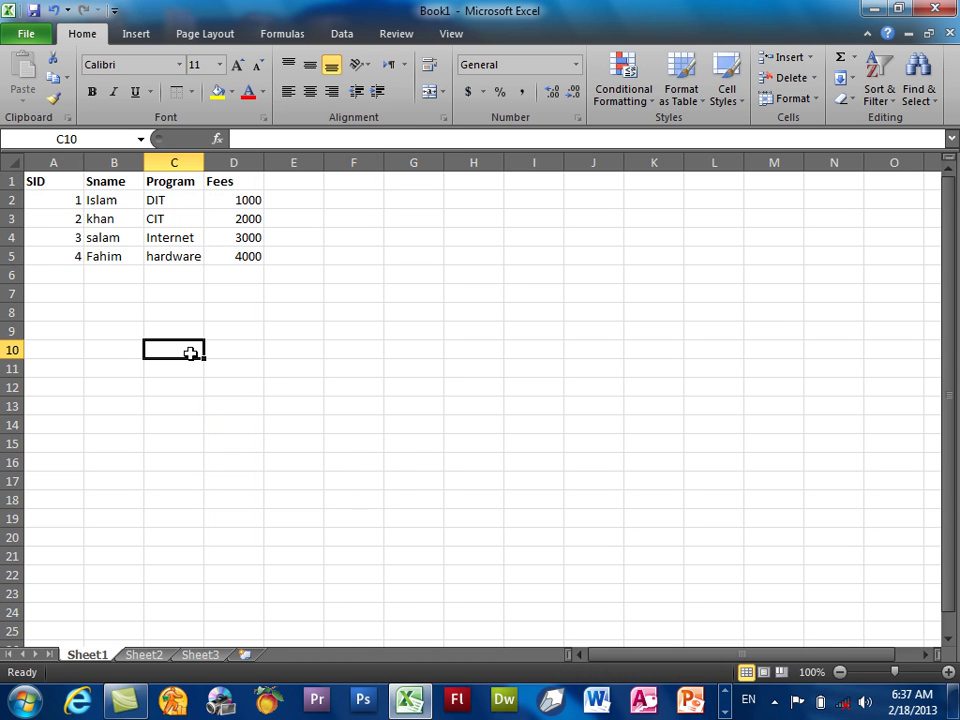
pyautogui.moveTo(229, 259); pyautogui.dragTo(49, 180)
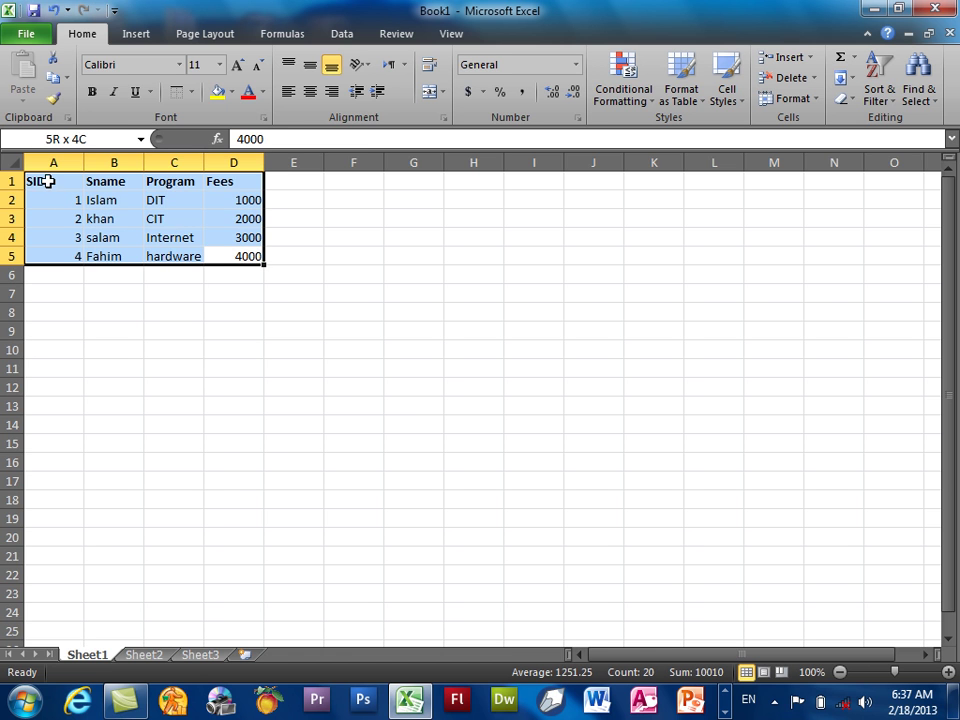
# Step: Apply All Borders to every cell of the A1:D5 student table
pyautogui.click(191, 92)
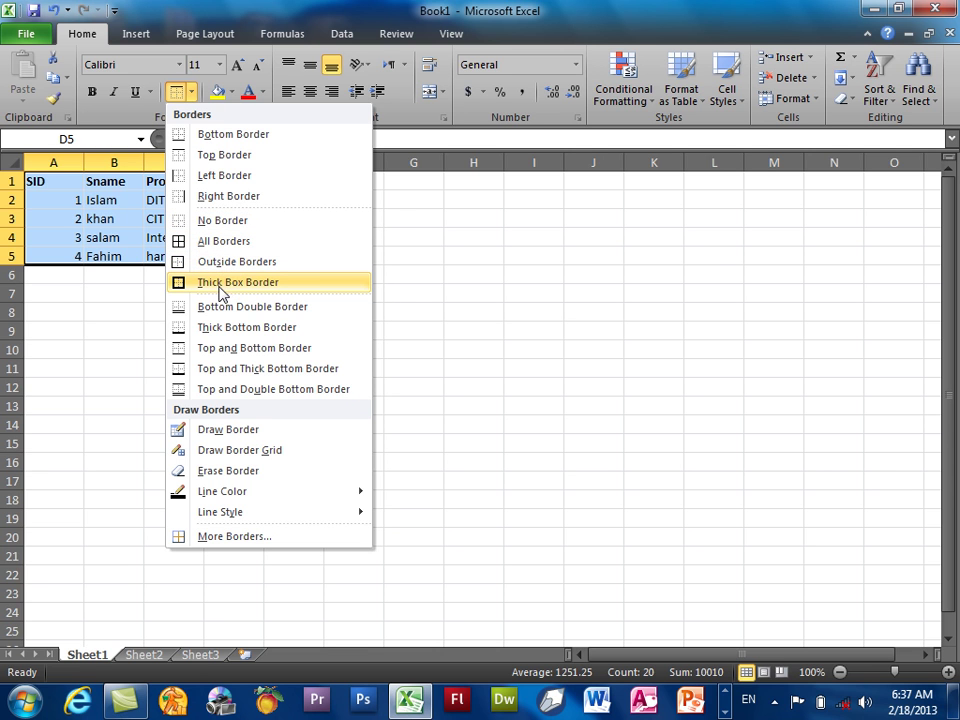
pyautogui.click(212, 241)
pyautogui.click(183, 318)
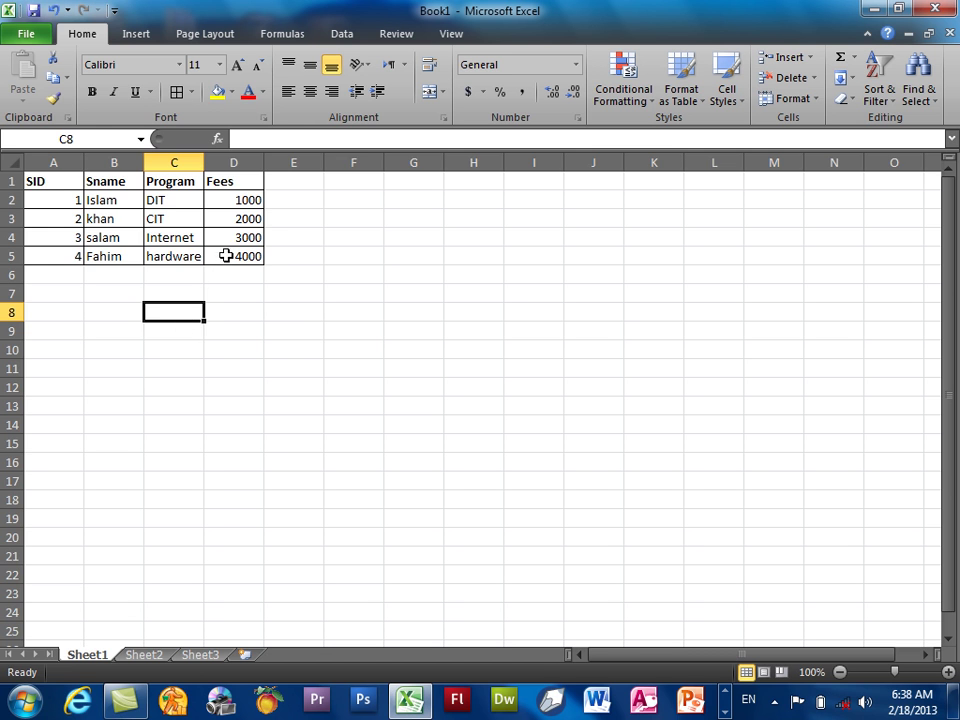
# Step: Add a Top and Thick Bottom Border to the A1:D5 table
pyautogui.moveTo(225, 255); pyautogui.dragTo(3, 97)
pyautogui.click(191, 91)
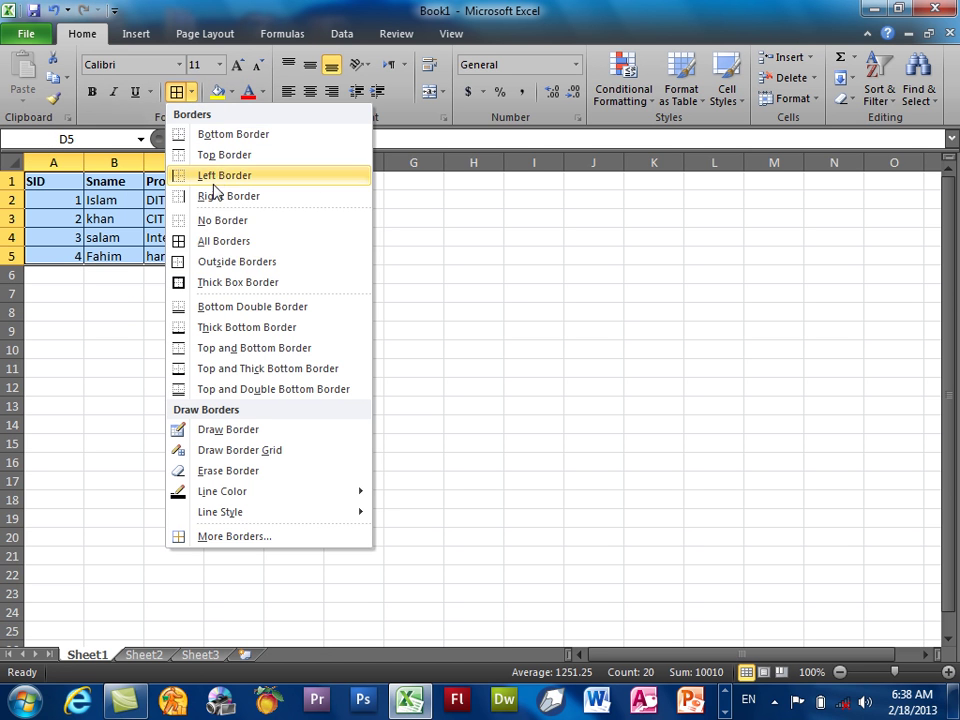
pyautogui.click(185, 369)
pyautogui.click(185, 347)
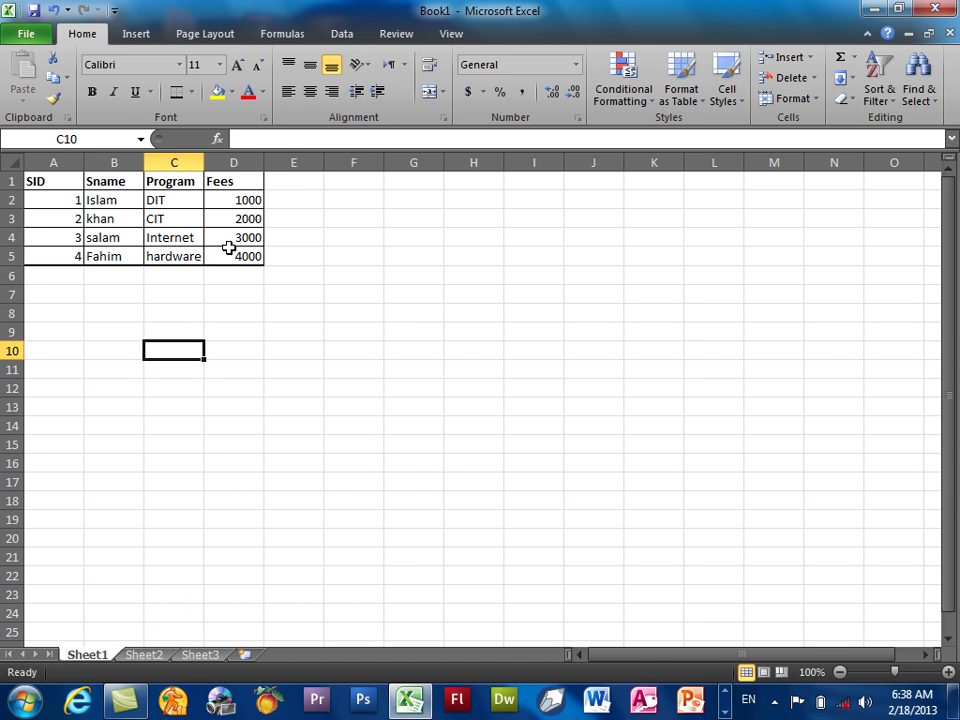
pyautogui.moveTo(228, 257); pyautogui.dragTo(12, 148)
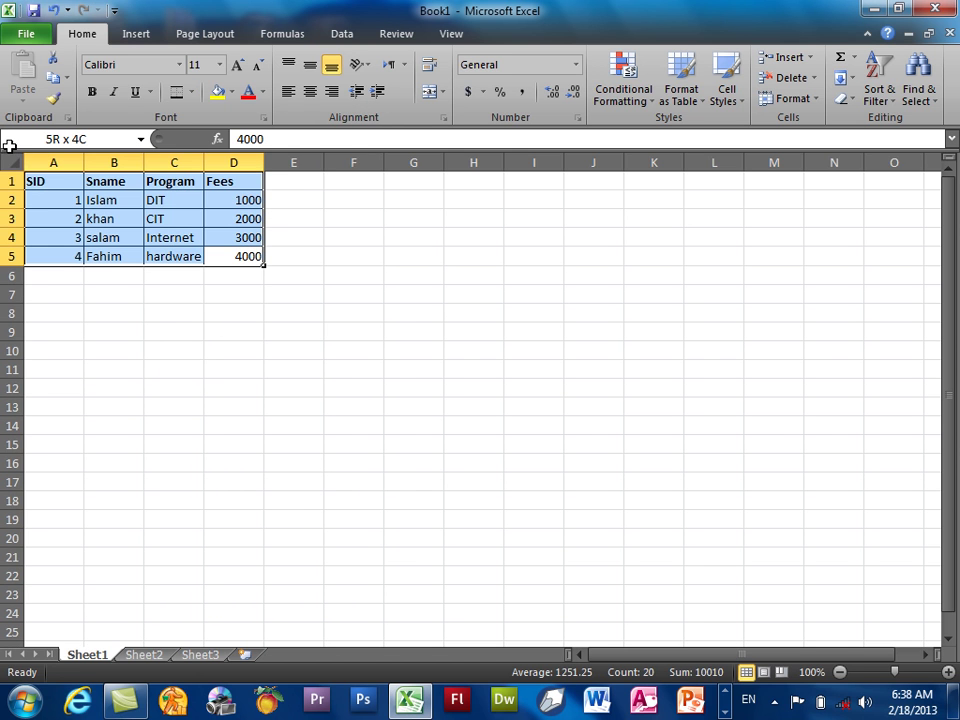
pyautogui.click(192, 93)
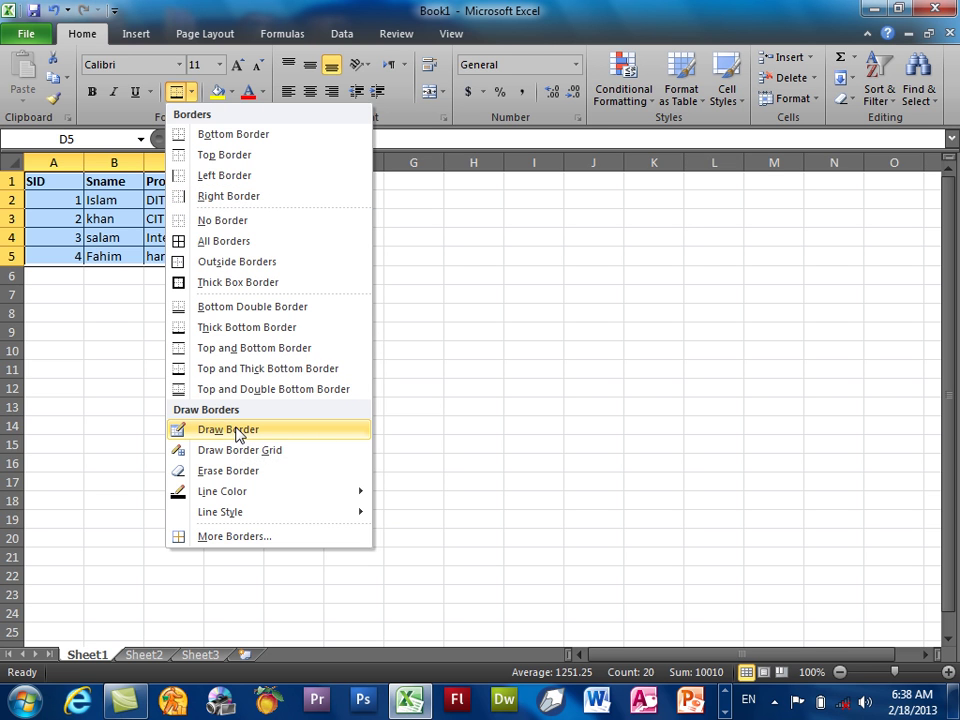
# Step: Freehand-draw an outline around A6:D12 with column dividers and a line under row 6
pyautogui.click(240, 433)
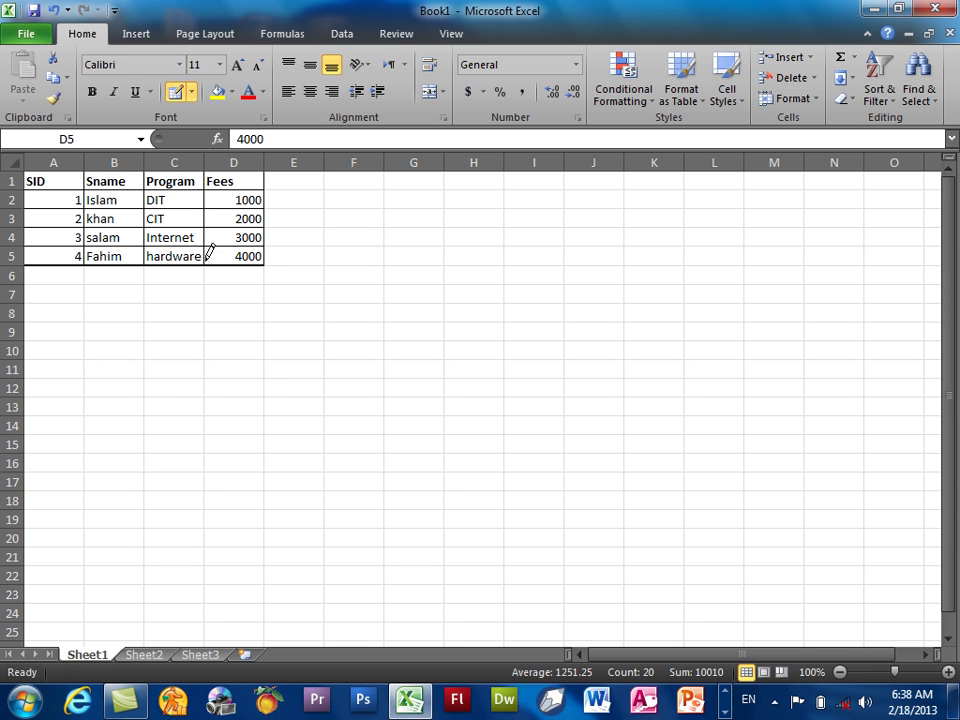
pyautogui.moveTo(265, 281)
pyautogui.mouseDown()
pyautogui.moveTo(264, 392)
pyautogui.moveTo(101, 360)
pyautogui.moveTo(43, 326)
pyautogui.moveTo(44, 254)
pyautogui.mouseUp()
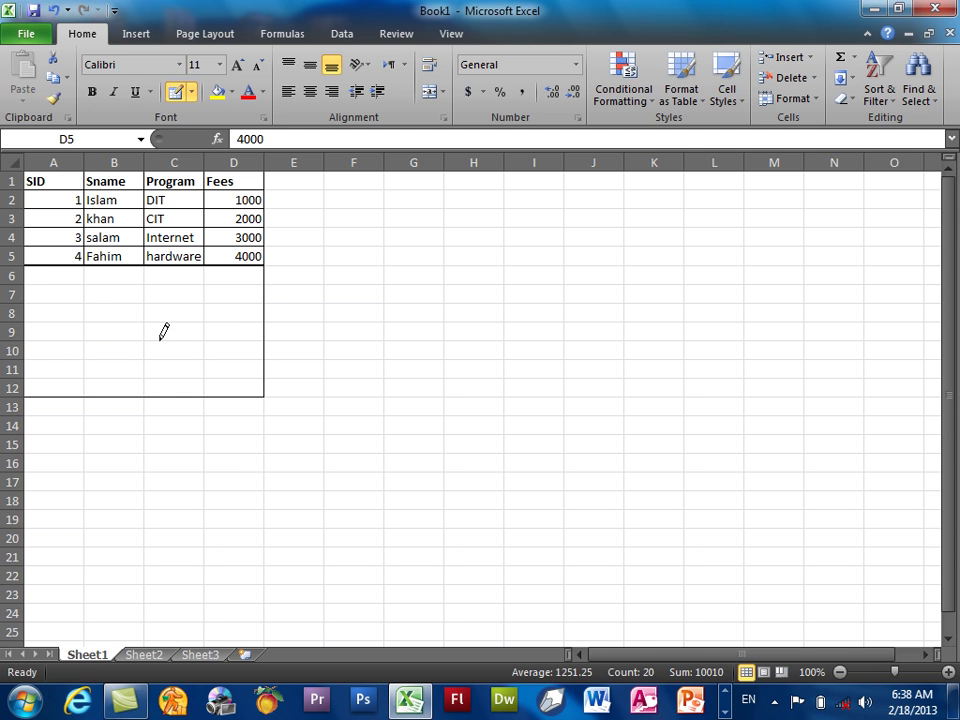
pyautogui.moveTo(93, 254); pyautogui.dragTo(88, 401)
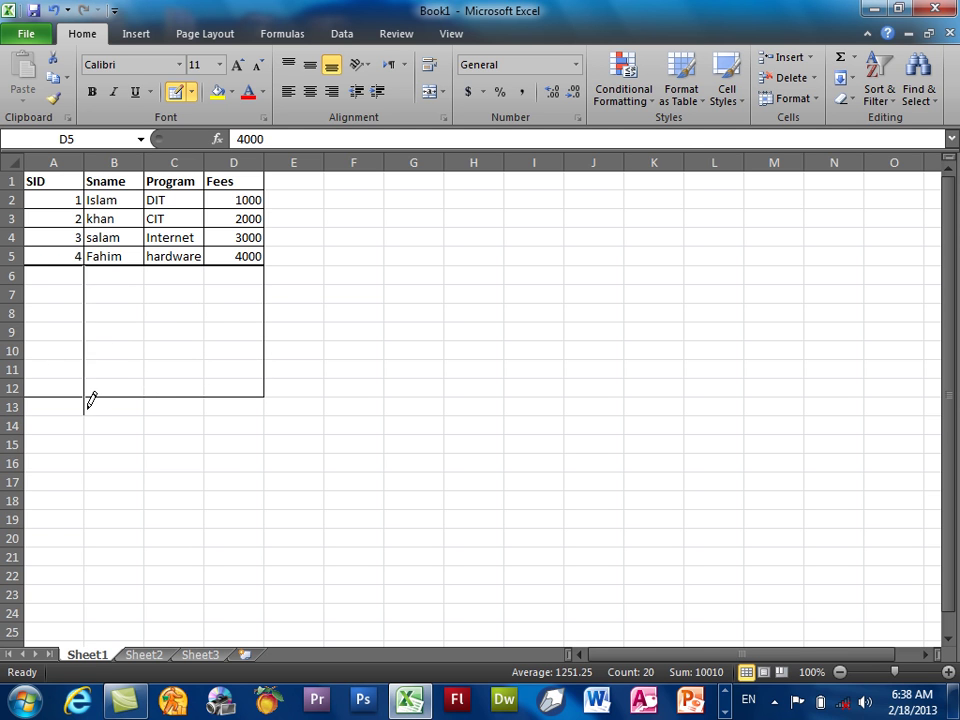
pyautogui.moveTo(152, 258); pyautogui.dragTo(146, 400)
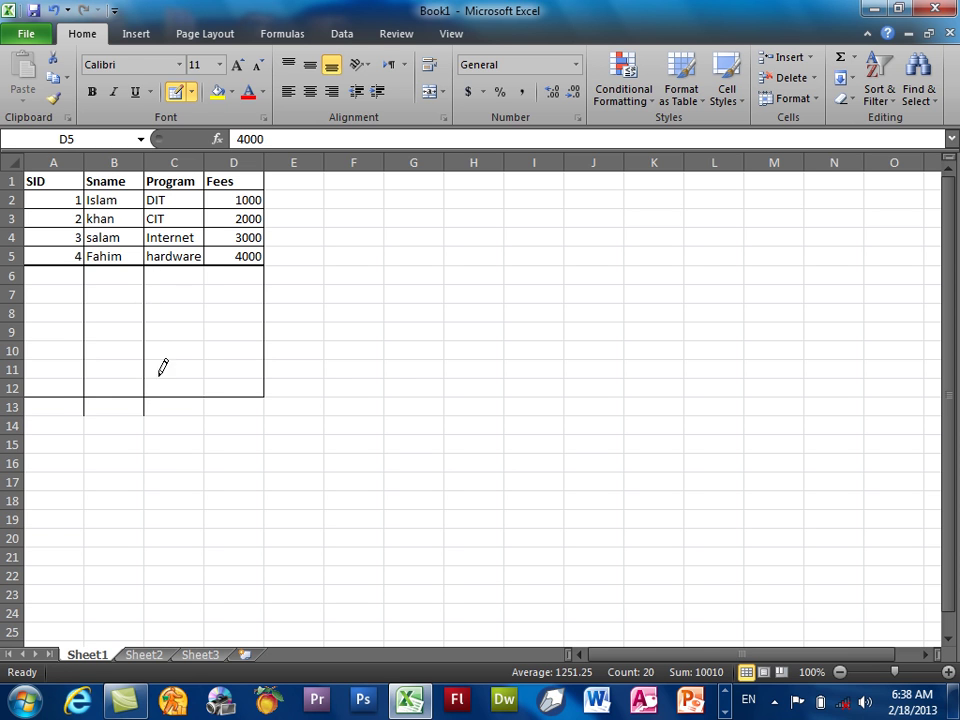
pyautogui.moveTo(206, 258); pyautogui.dragTo(216, 403)
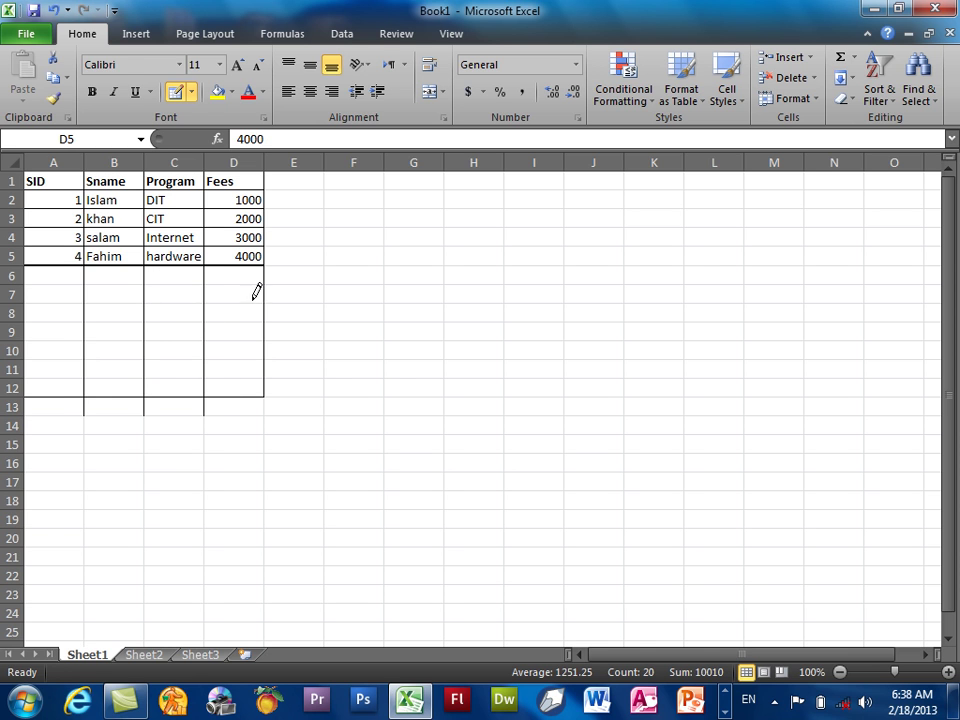
pyautogui.moveTo(265, 282)
pyautogui.mouseDown()
pyautogui.moveTo(38, 282)
pyautogui.moveTo(49, 300)
pyautogui.moveTo(225, 310)
pyautogui.mouseUp()
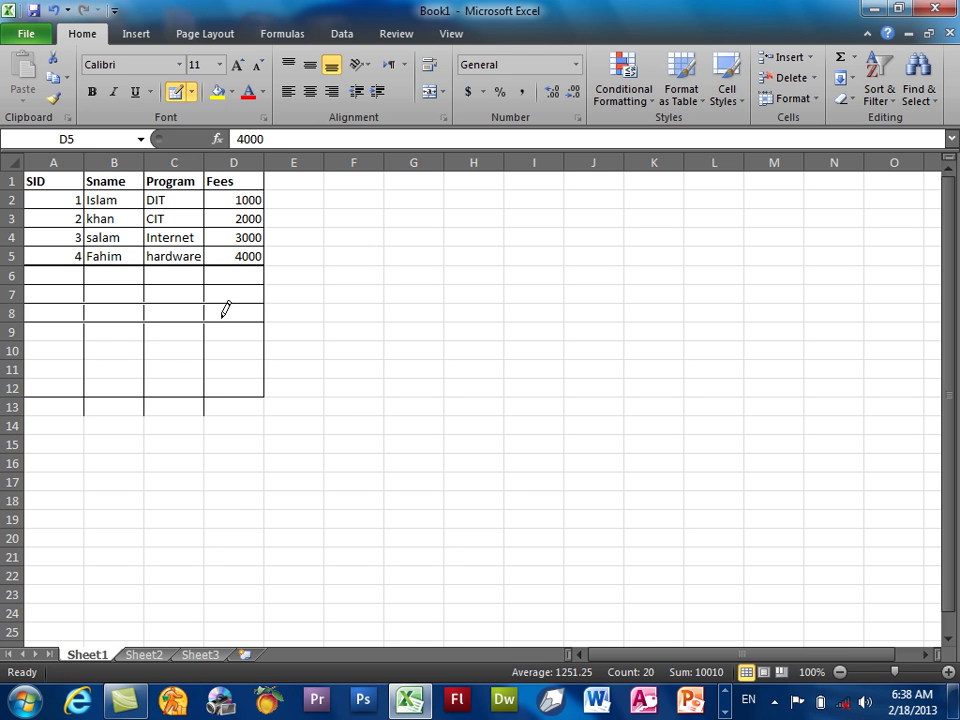
pyautogui.click(191, 91)
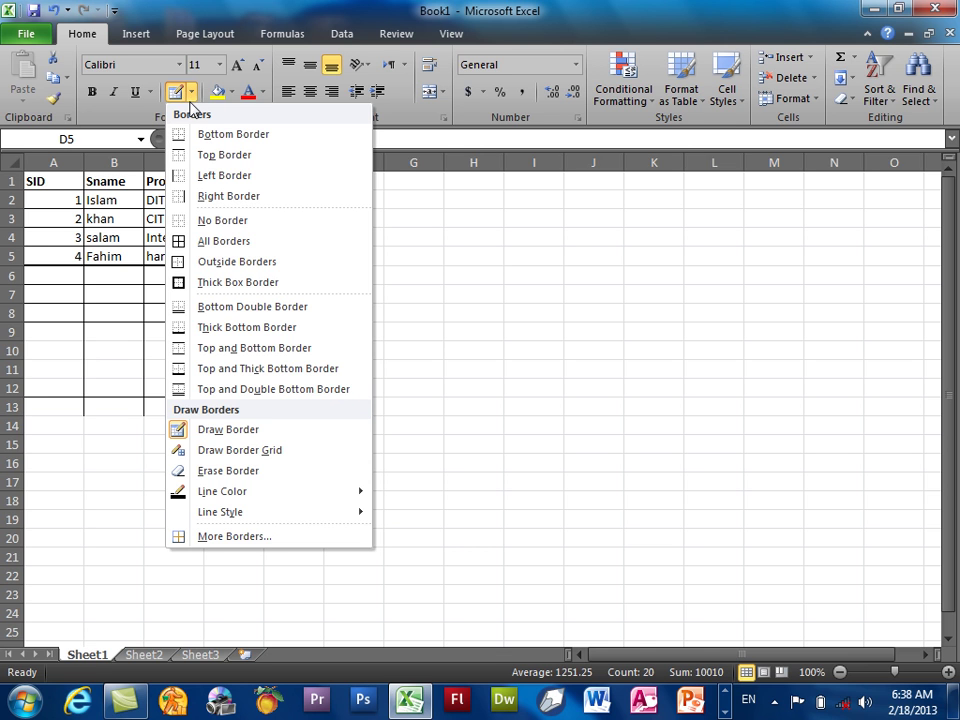
pyautogui.moveTo(260, 512)
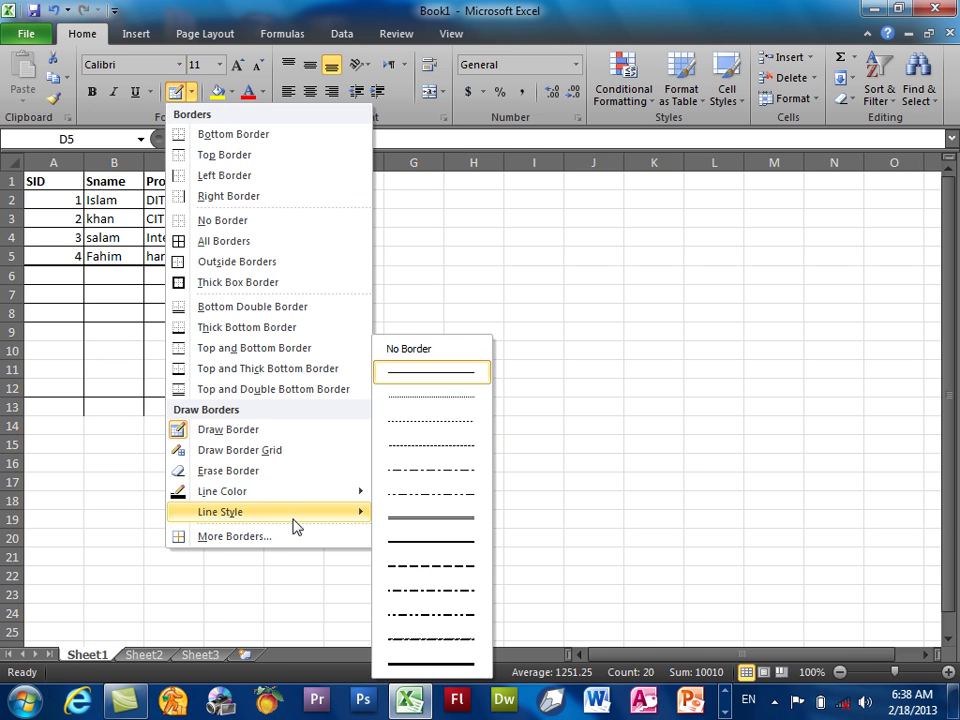
# Step: Set a thick black border line and draw it along rows 7–8 below the table
pyautogui.click(427, 519)
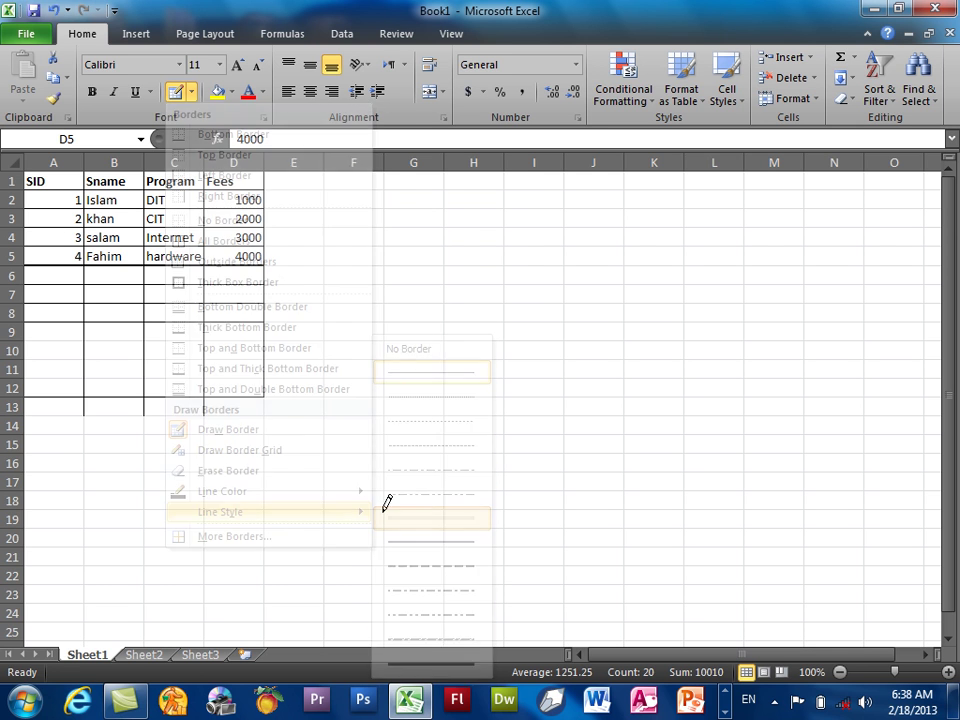
pyautogui.click(193, 93)
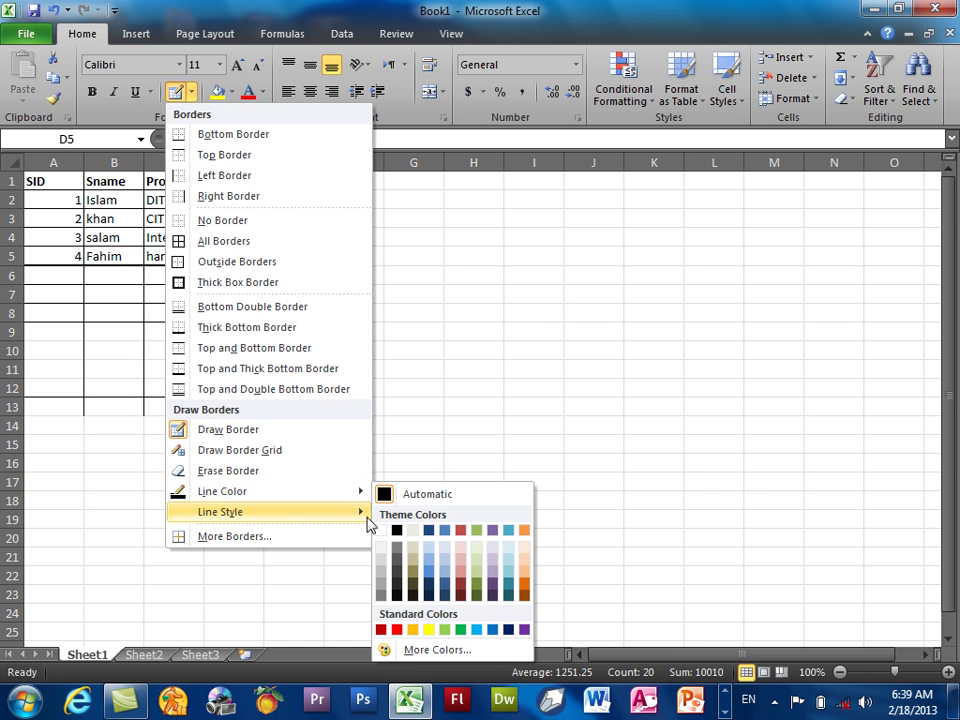
pyautogui.moveTo(222, 491)
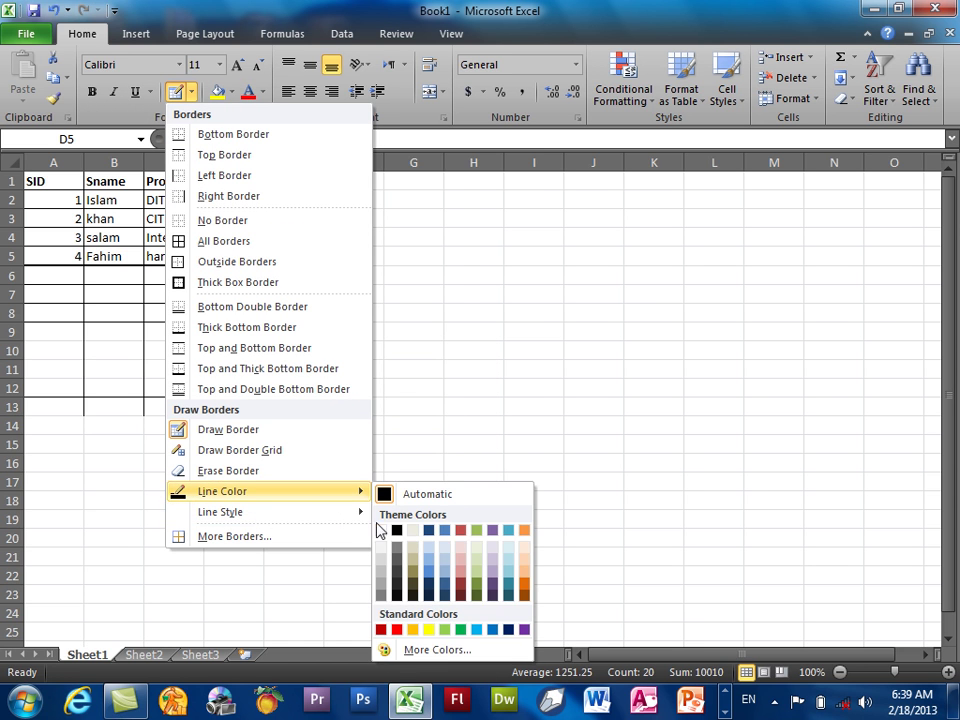
pyautogui.click(397, 531)
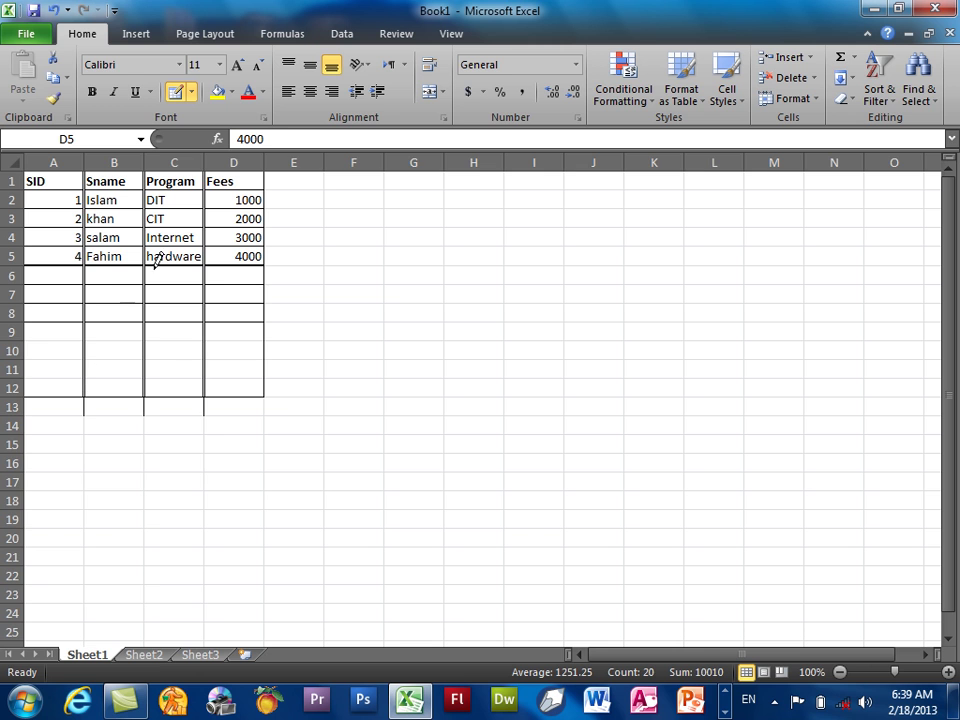
pyautogui.click(207, 162)
pyautogui.moveTo(255, 304)
pyautogui.mouseDown()
pyautogui.moveTo(44, 280)
pyautogui.moveTo(268, 281)
pyautogui.moveTo(226, 406)
pyautogui.mouseUp()
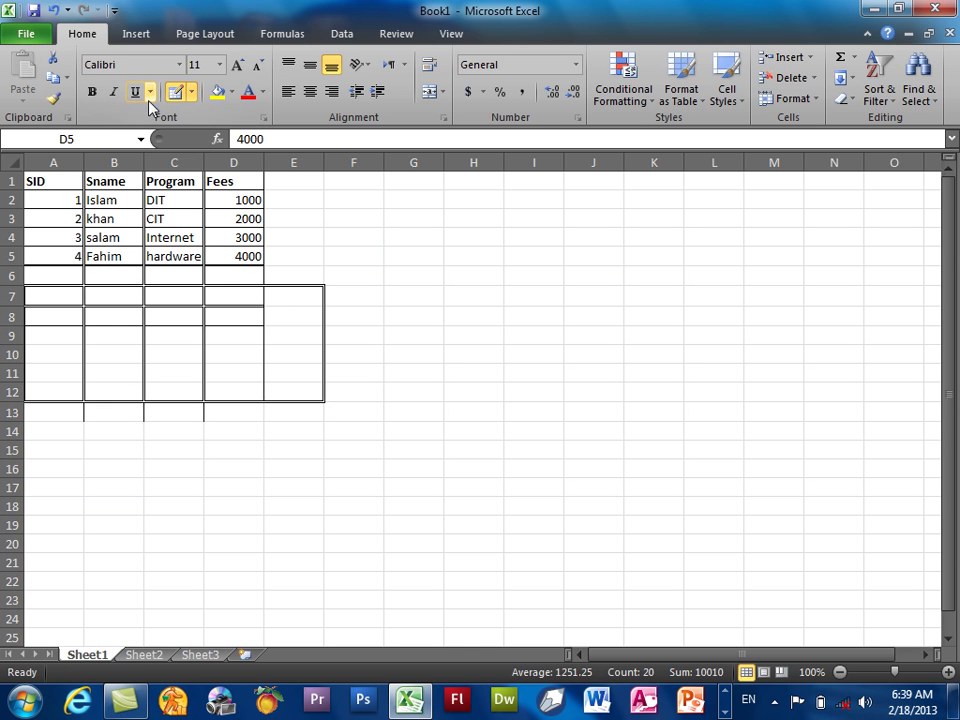
# Step: Erase the drawn borders in rows 6–13 with Erase Border, undoing once and erasing again
pyautogui.click(190, 92)
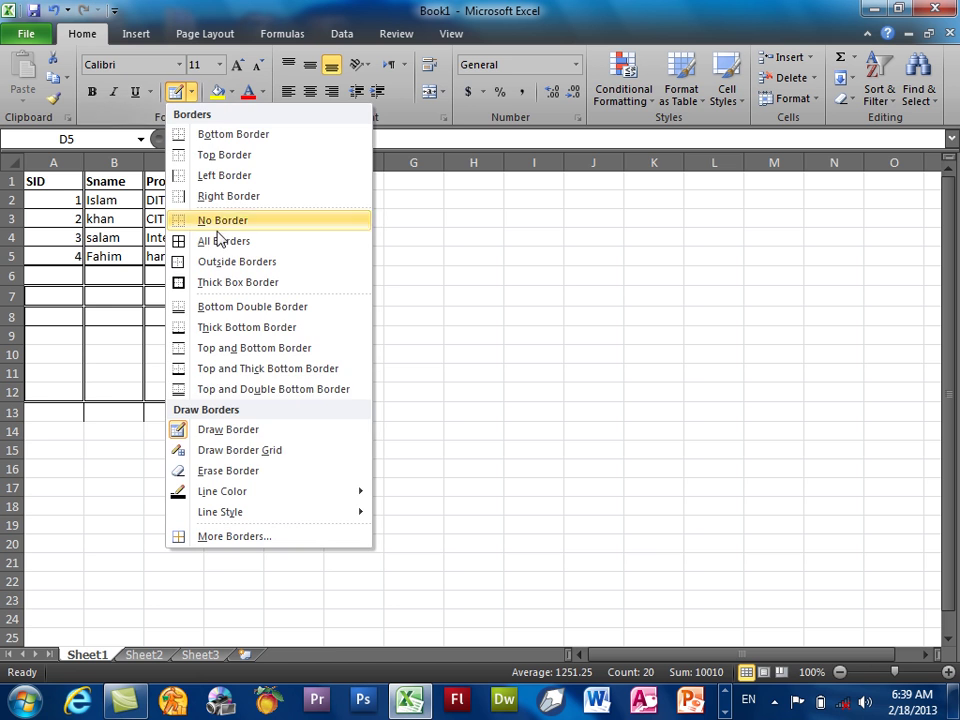
pyautogui.click(227, 471)
pyautogui.moveTo(357, 280); pyautogui.dragTo(52, 418)
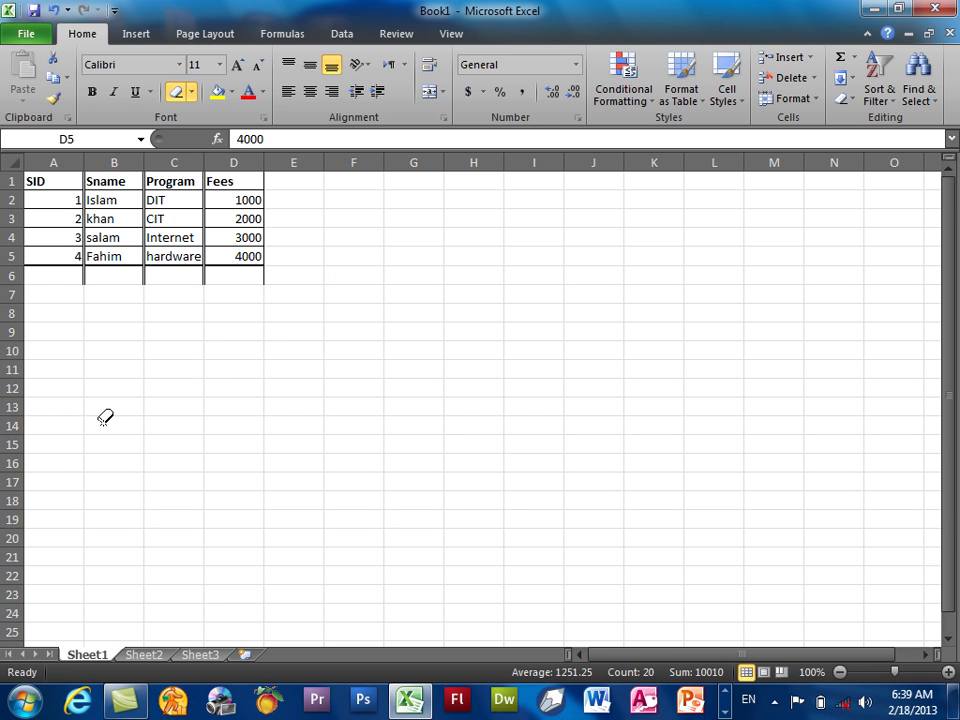
pyautogui.hotkey('ctrl', 'z')
pyautogui.moveTo(242, 293); pyautogui.dragTo(30, 321)
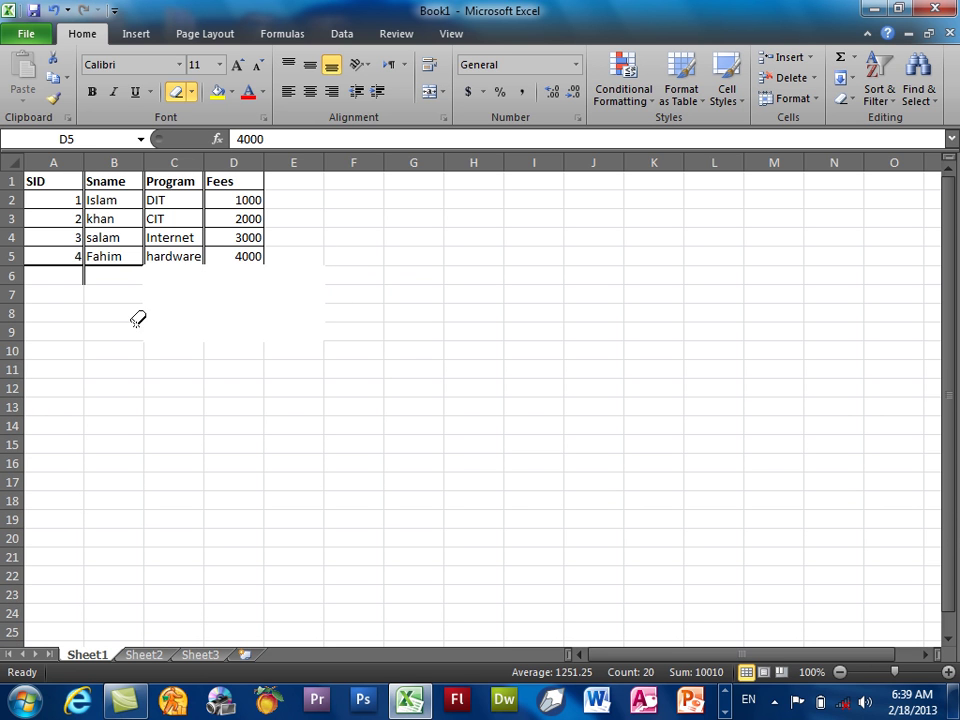
pyautogui.click(191, 92)
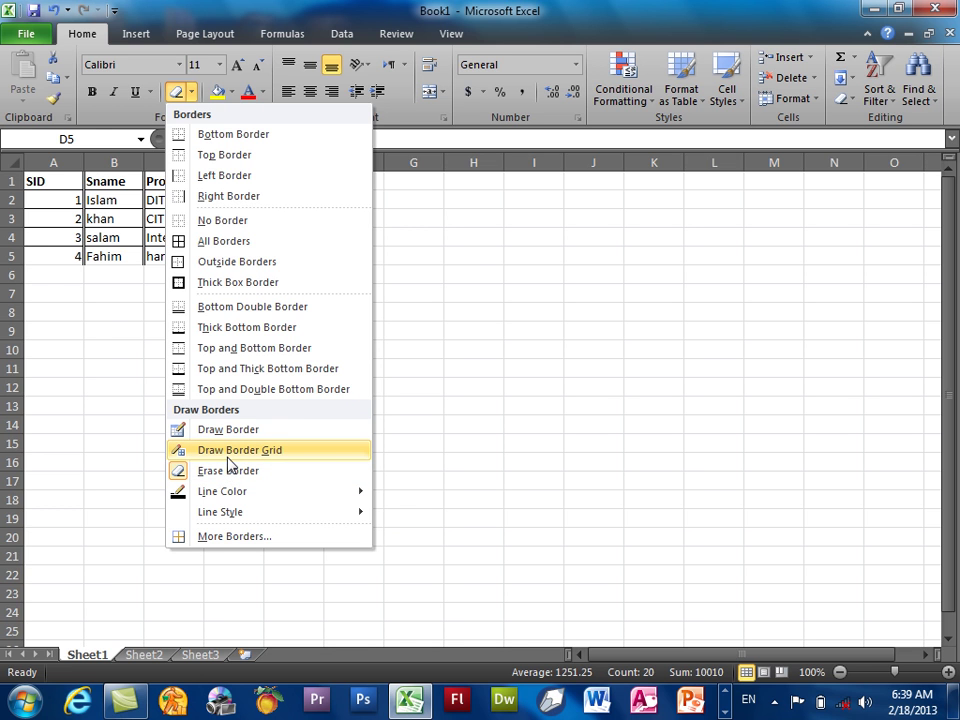
# Step: Draw a thin bordered grid over A8:D13 with Draw Border Grid
pyautogui.click(228, 458)
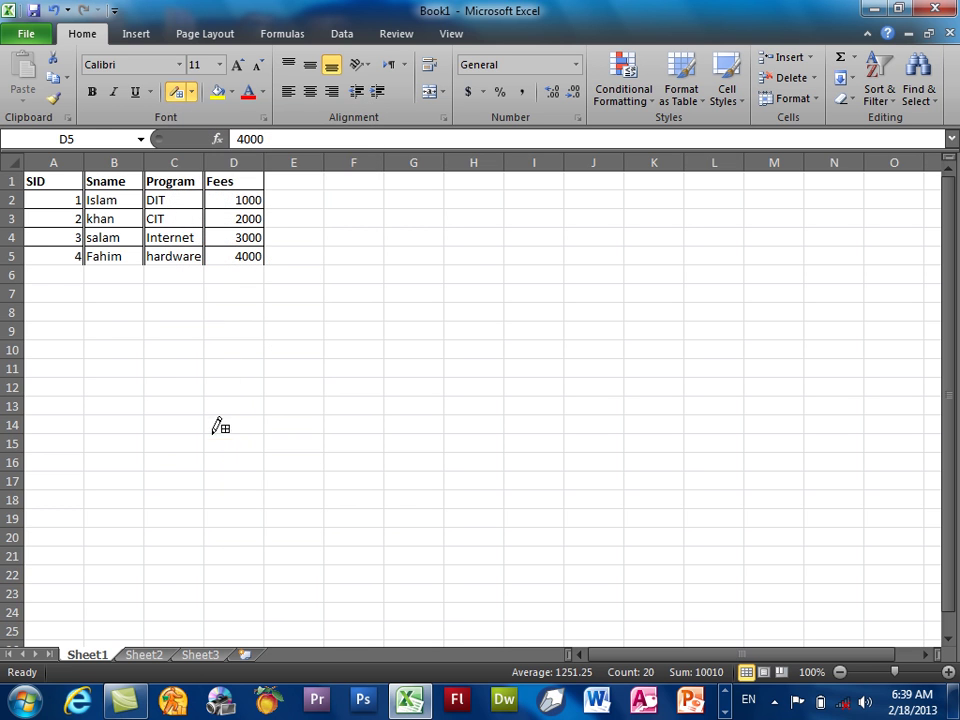
pyautogui.click(63, 313)
pyautogui.moveTo(63, 313)
pyautogui.mouseDown()
pyautogui.moveTo(277, 409)
pyautogui.moveTo(253, 396)
pyautogui.mouseUp()
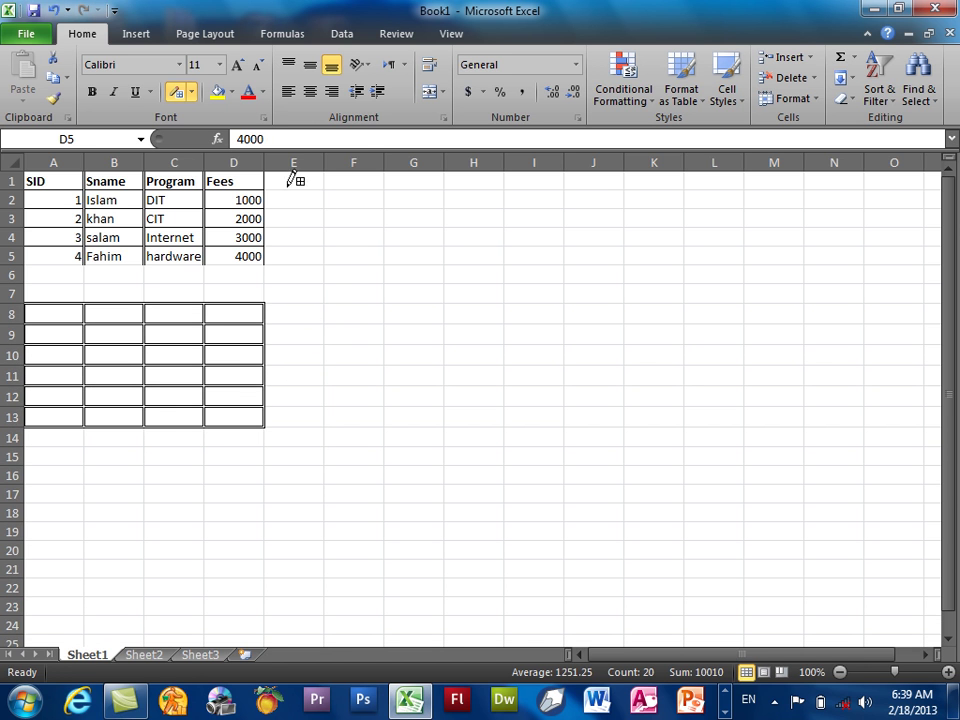
# Step: Switch to a thick line style and draw grids over F1:K13, C16:H22 and C2:D5
pyautogui.click(191, 92)
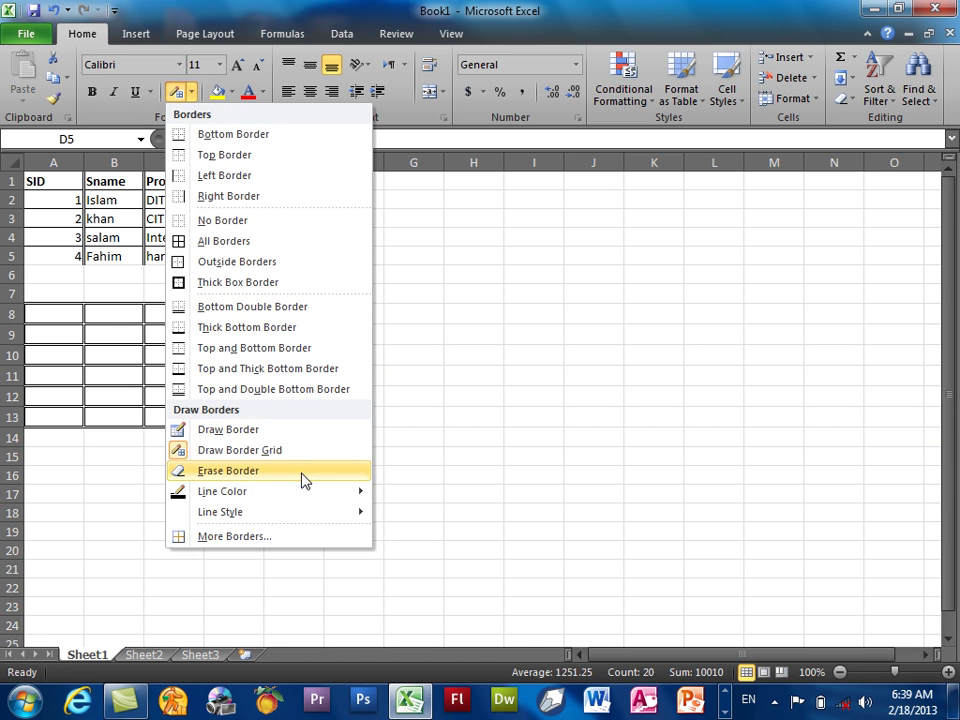
pyautogui.moveTo(268, 511)
pyautogui.click(422, 665)
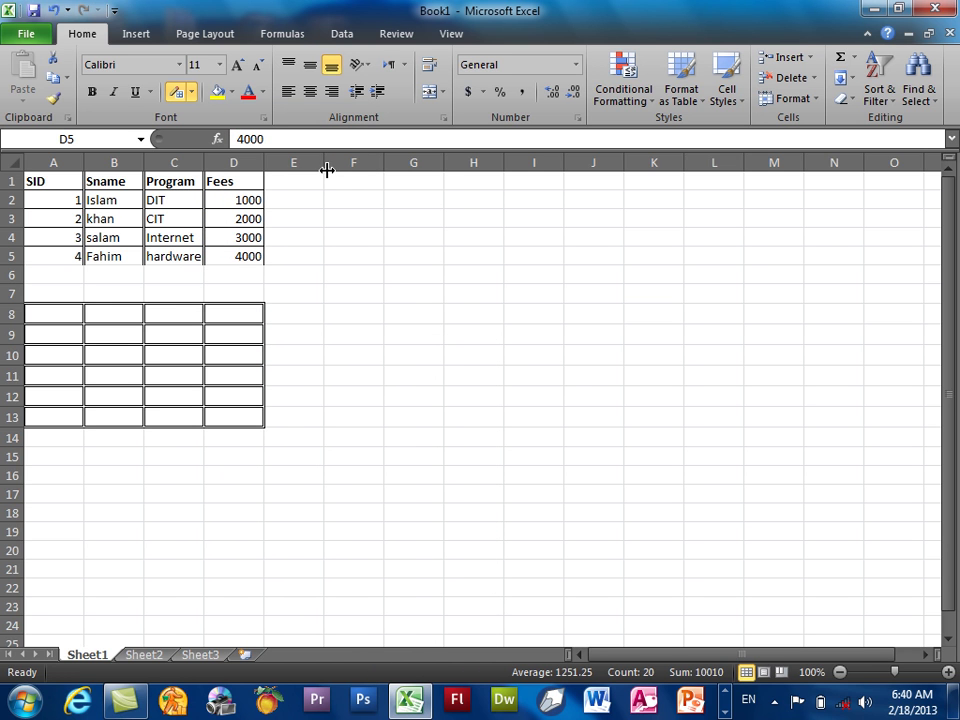
pyautogui.moveTo(330, 167); pyautogui.dragTo(660, 408)
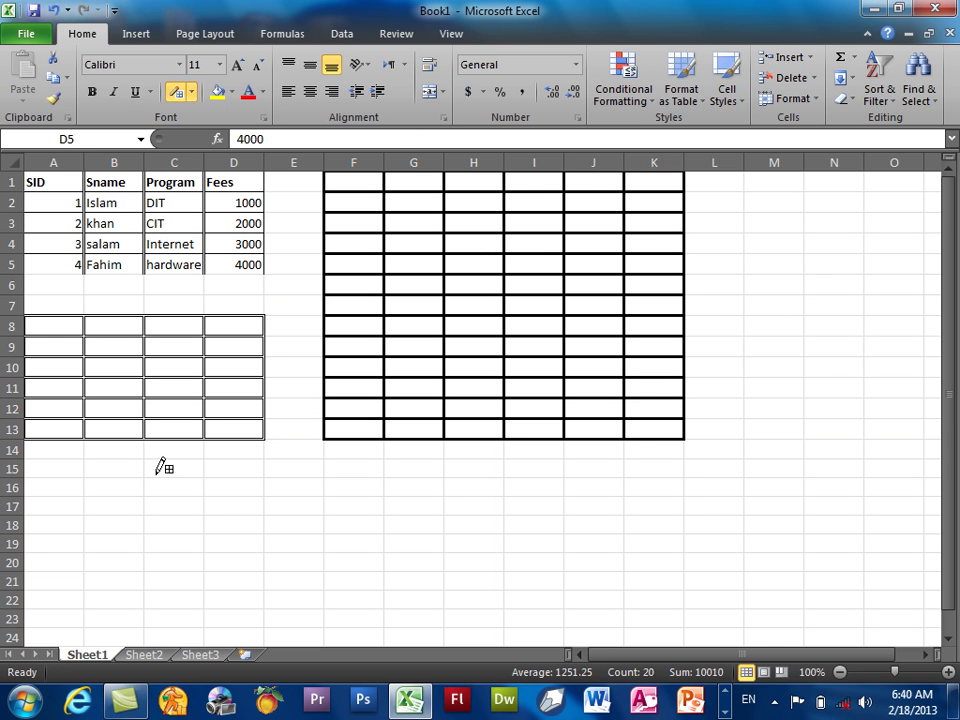
pyautogui.moveTo(156, 484); pyautogui.dragTo(478, 600)
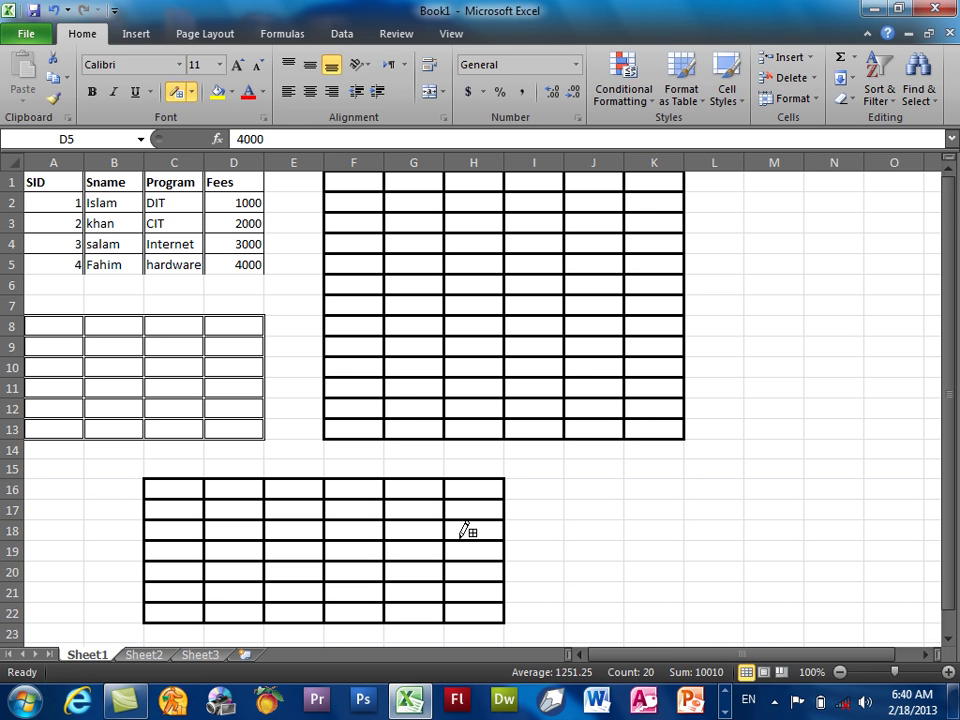
pyautogui.moveTo(262, 270)
pyautogui.mouseDown()
pyautogui.moveTo(134, 186)
pyautogui.moveTo(30, 175)
pyautogui.mouseUp()
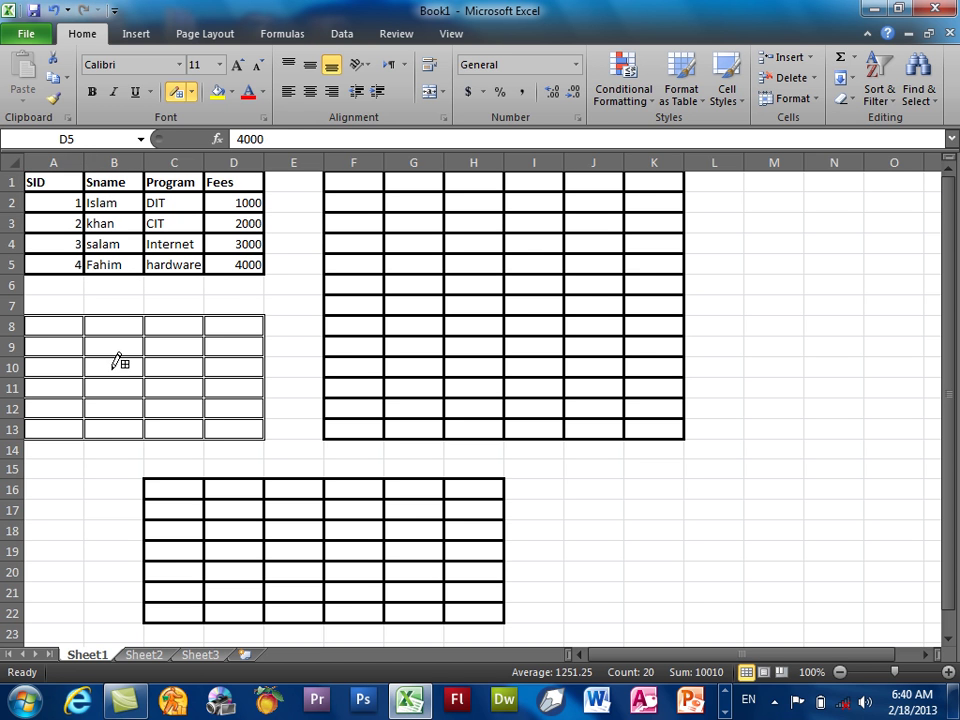
pyautogui.click(191, 91)
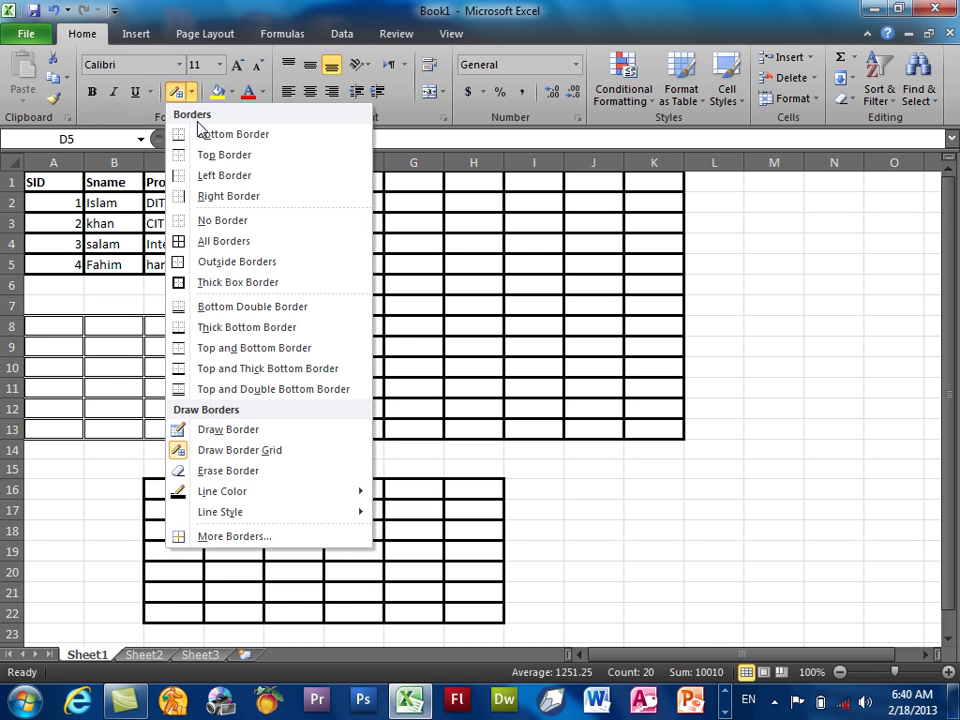
# Step: Color the A1:D1 header text Dark Red from Standard Colors
pyautogui.click(229, 452)
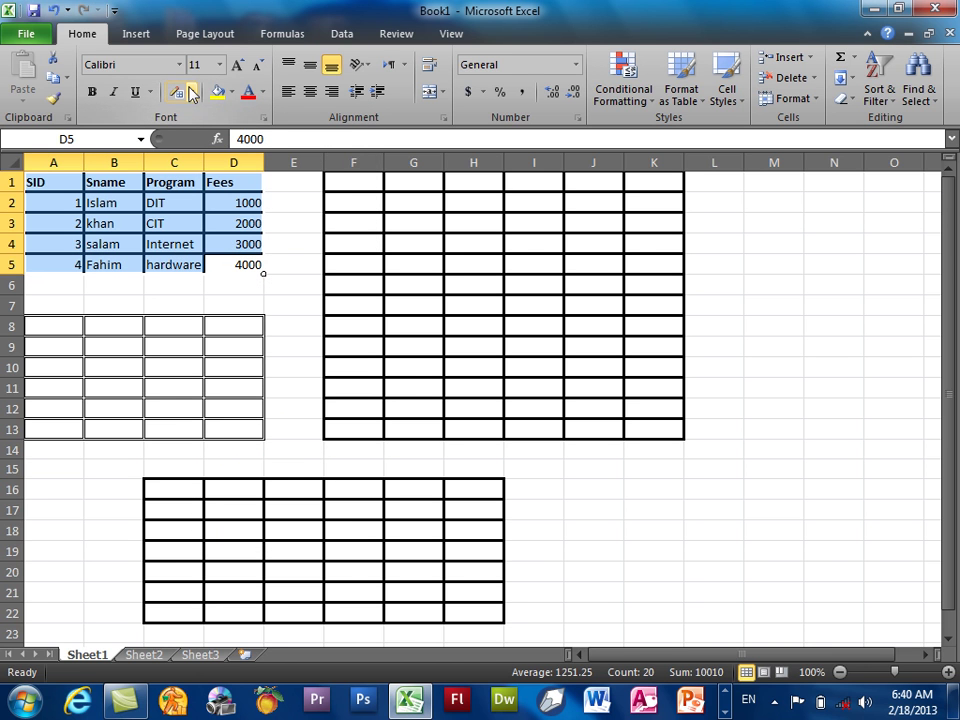
pyautogui.click(179, 224)
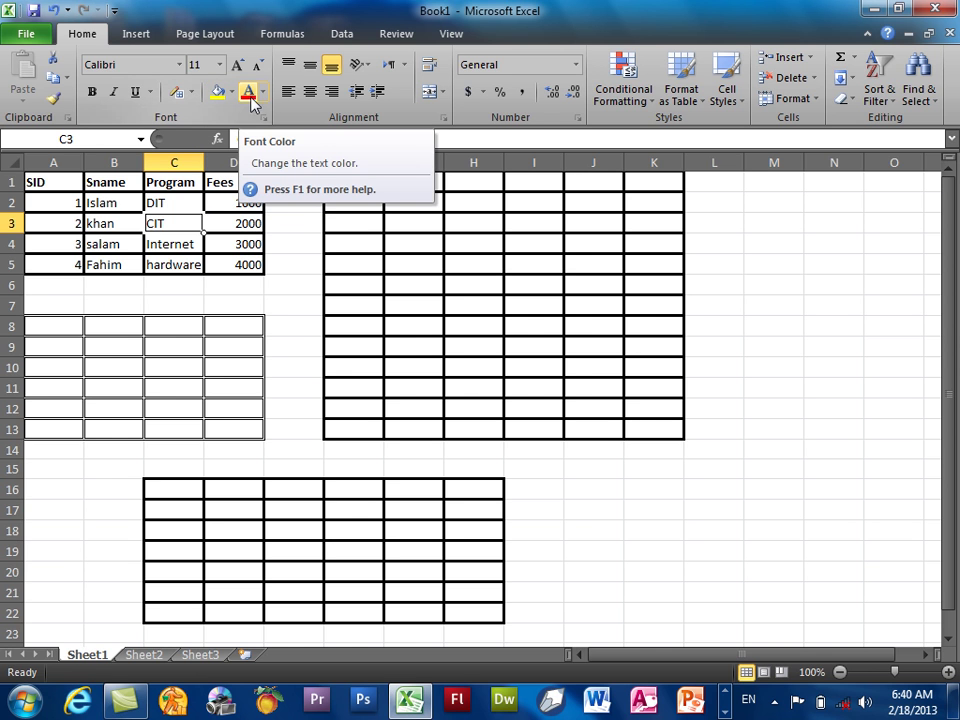
pyautogui.moveTo(236, 182); pyautogui.dragTo(37, 182)
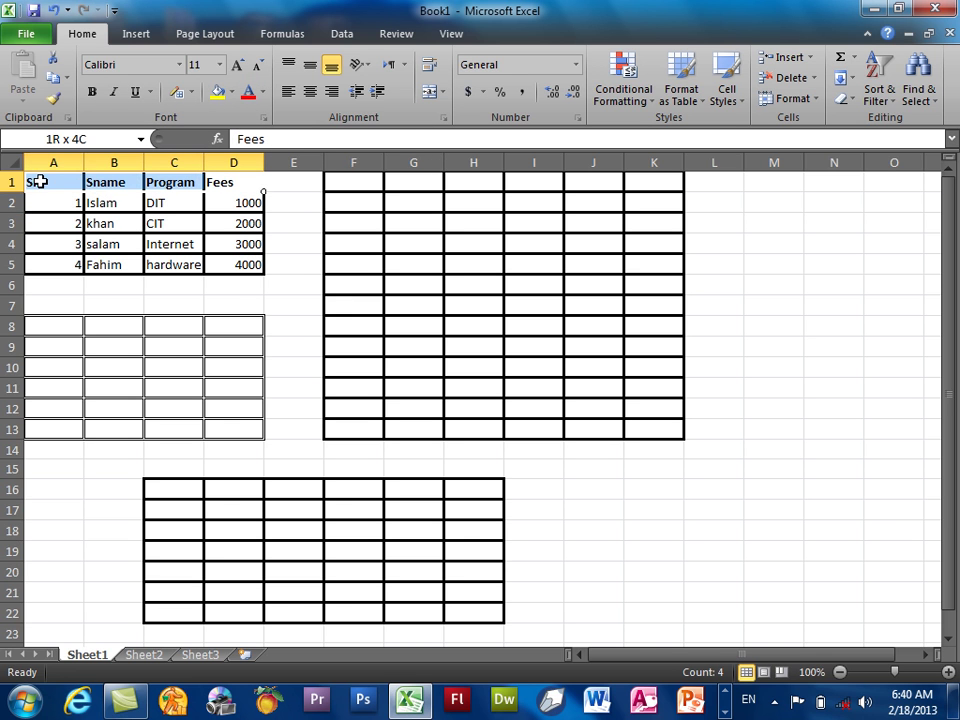
pyautogui.click(263, 92)
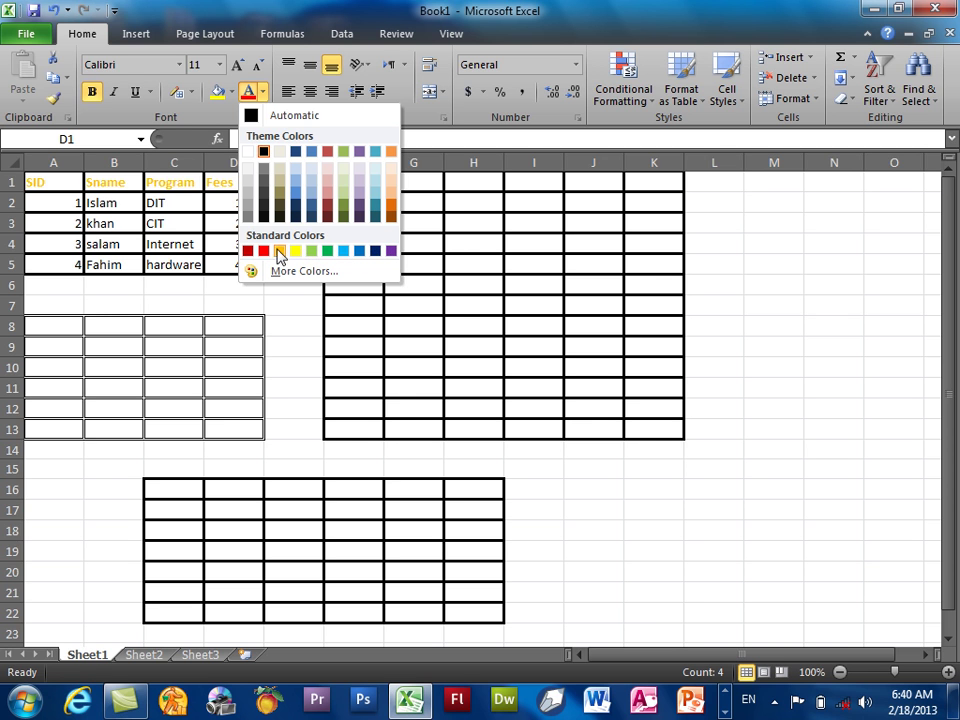
pyautogui.click(249, 250)
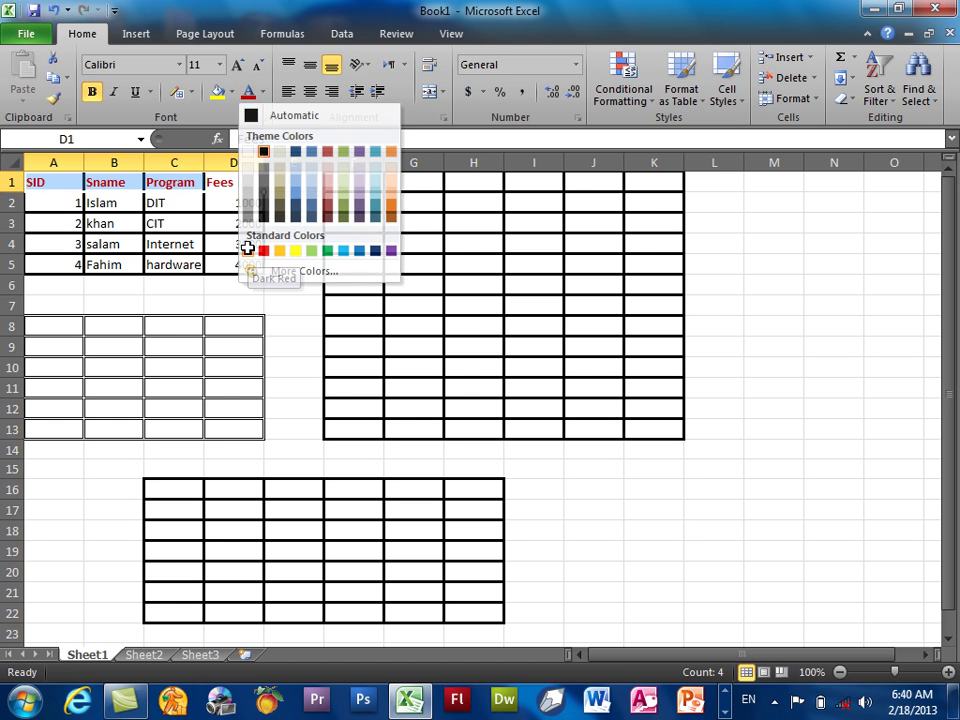
pyautogui.moveTo(246, 264); pyautogui.dragTo(76, 178)
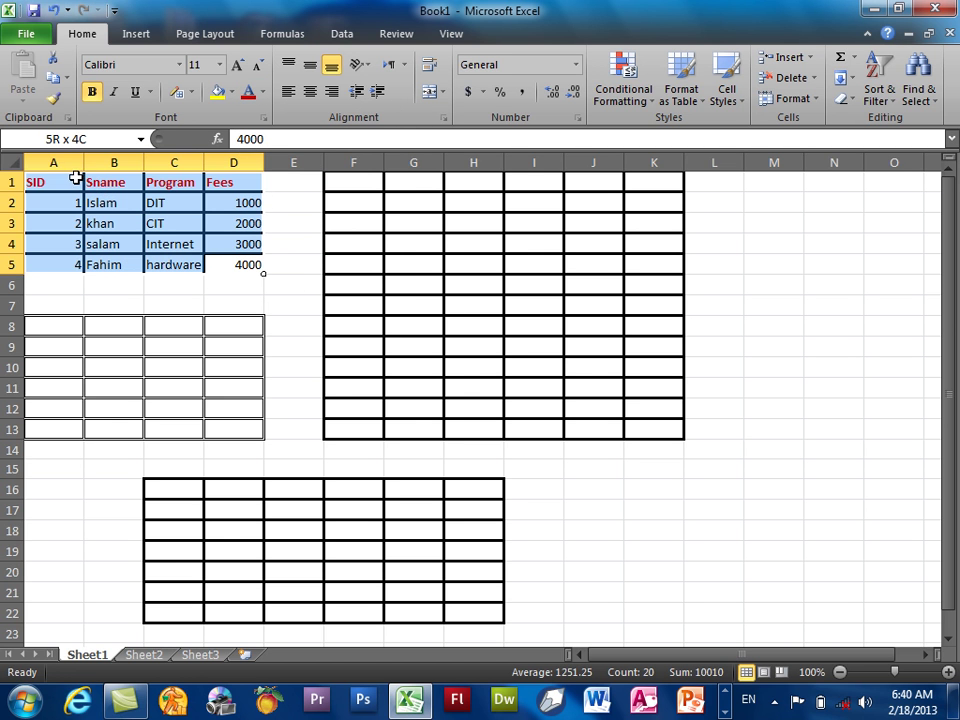
# Step: Try a dark blue fill with white text on the A1:D5 student table
pyautogui.click(233, 93)
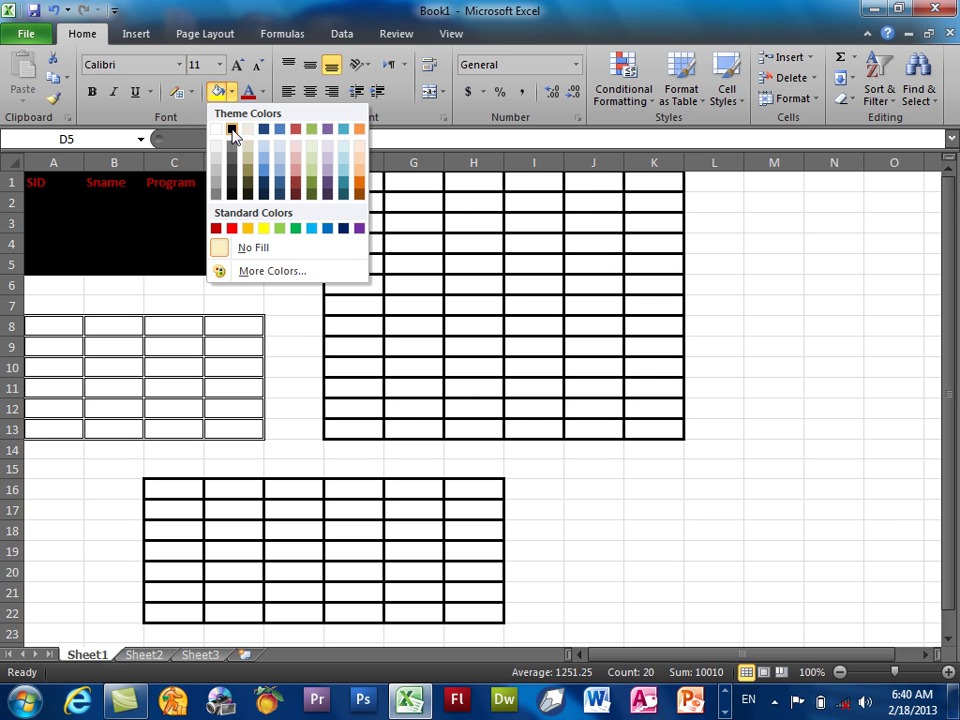
pyautogui.click(262, 168)
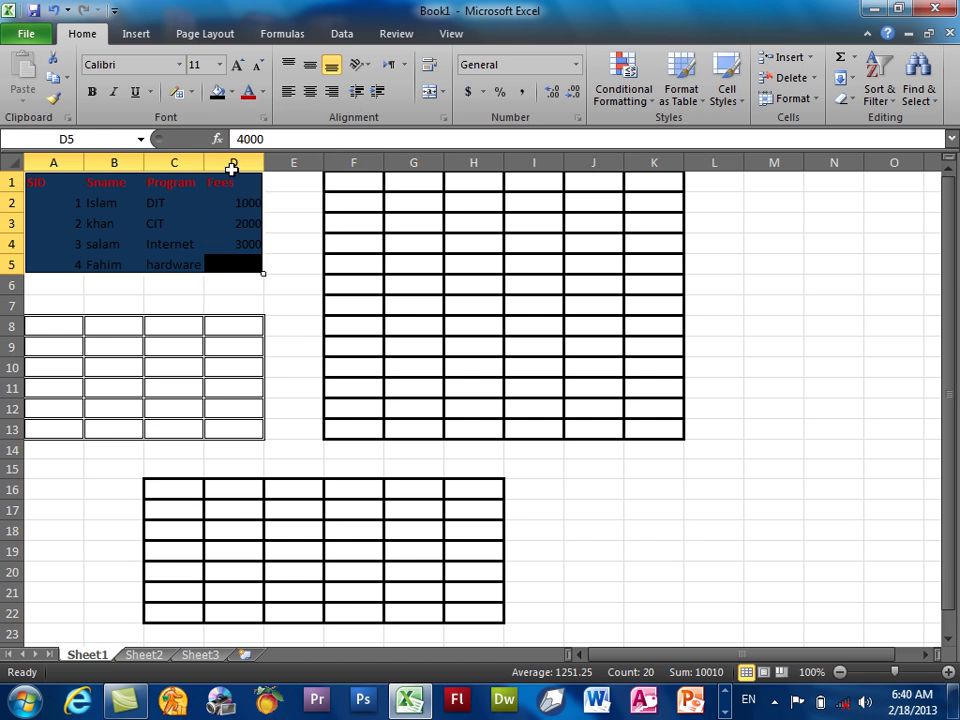
pyautogui.click(263, 92)
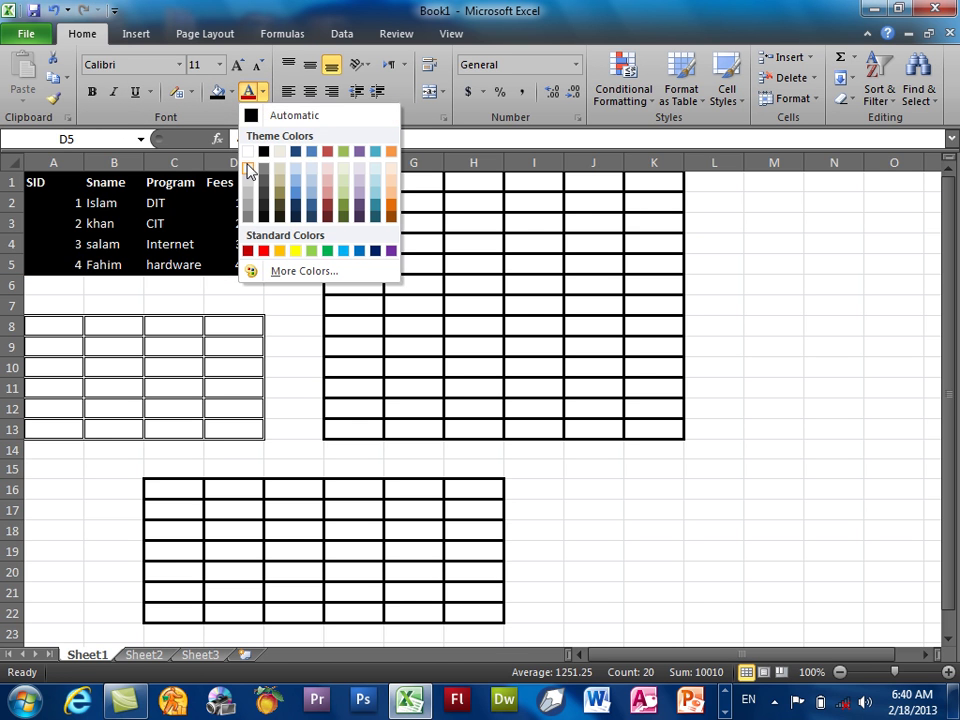
pyautogui.click(247, 153)
pyautogui.click(315, 366)
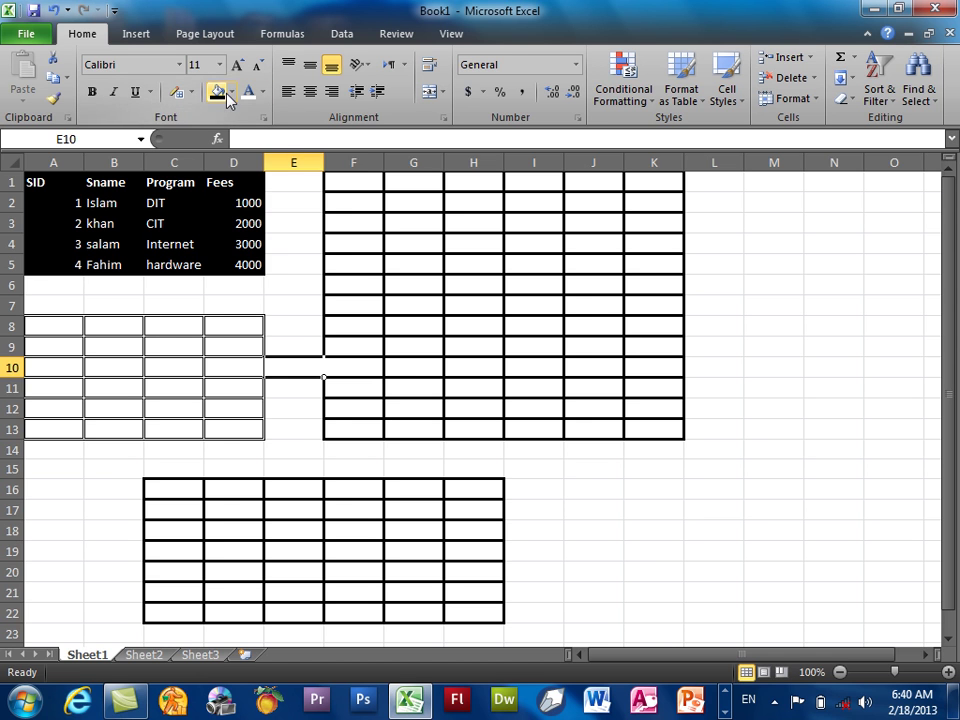
pyautogui.click(231, 93)
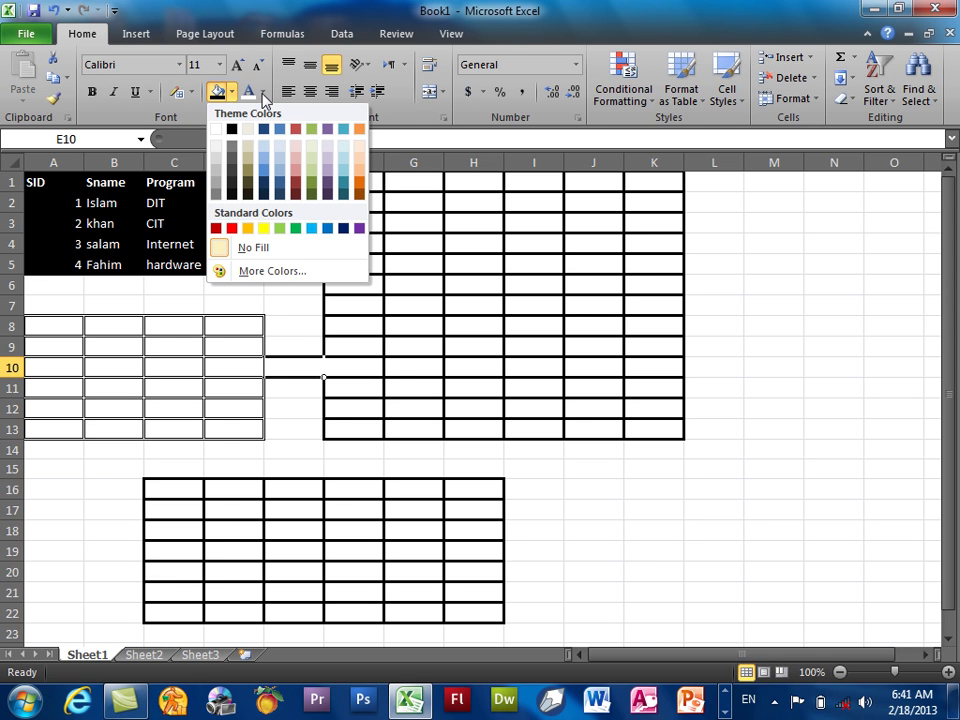
pyautogui.click(262, 92)
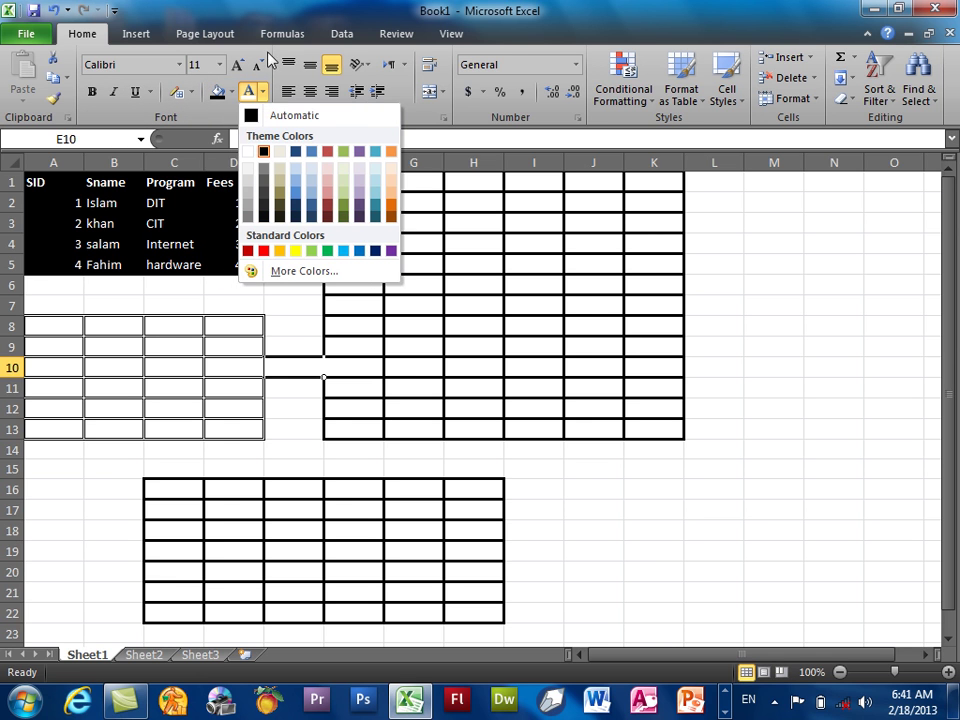
pyautogui.click(246, 264)
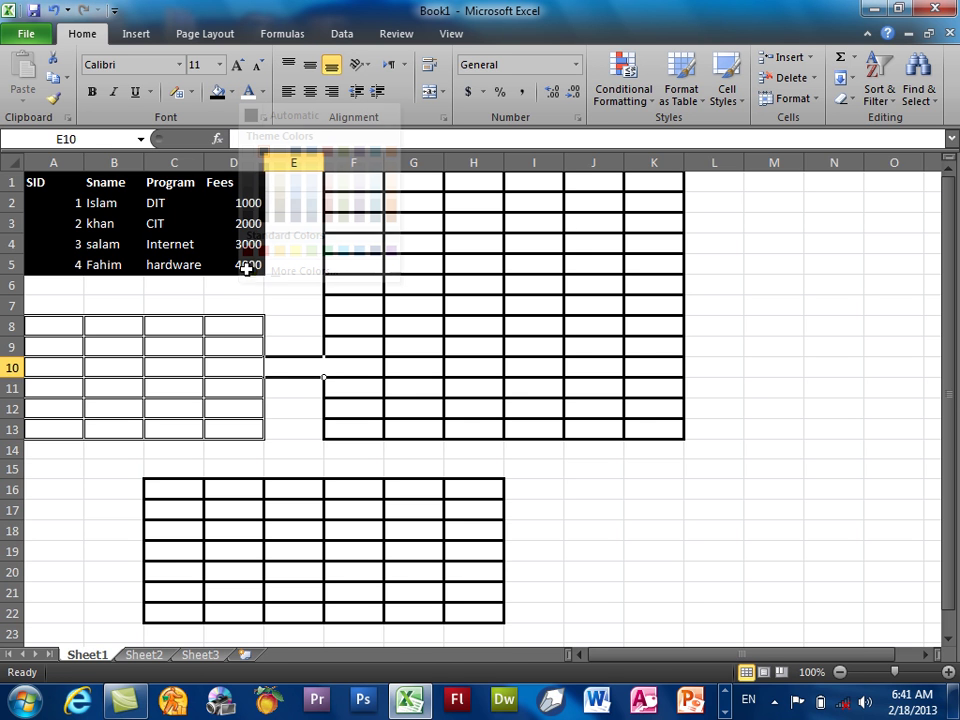
# Step: Reset A1:D5 to Automatic font colour and No Fill
pyautogui.moveTo(240, 264); pyautogui.dragTo(67, 172)
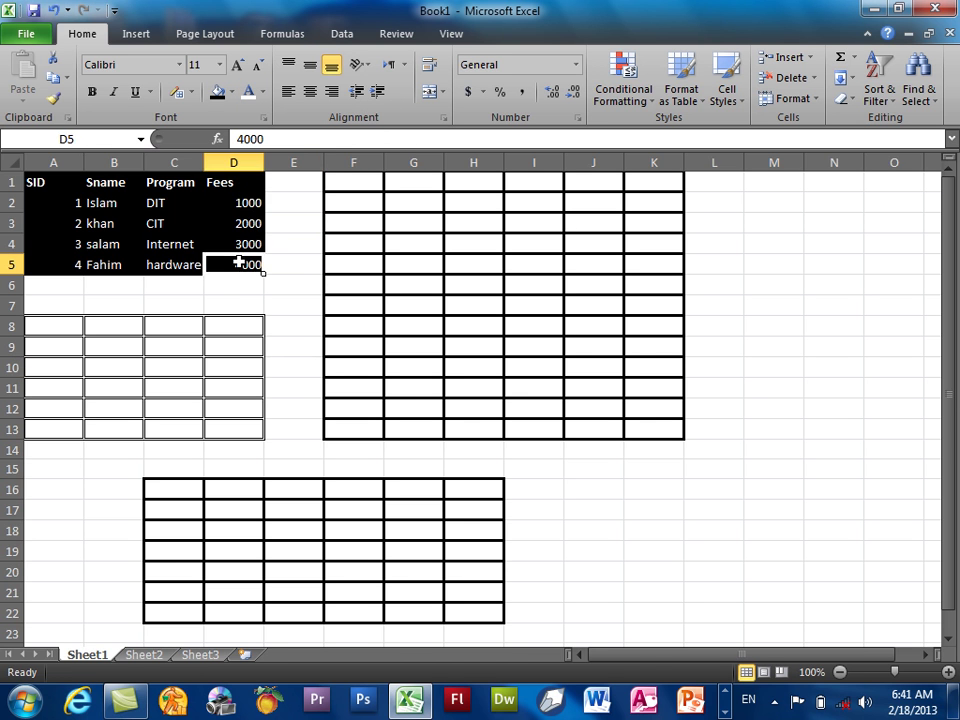
pyautogui.click(262, 92)
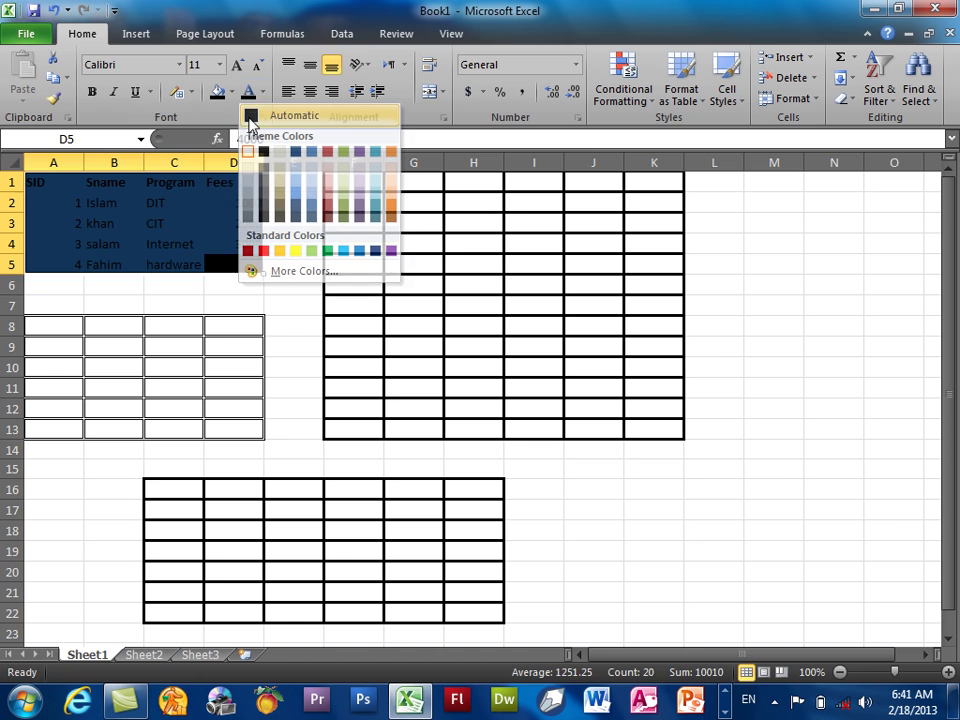
pyautogui.click(252, 116)
pyautogui.click(232, 92)
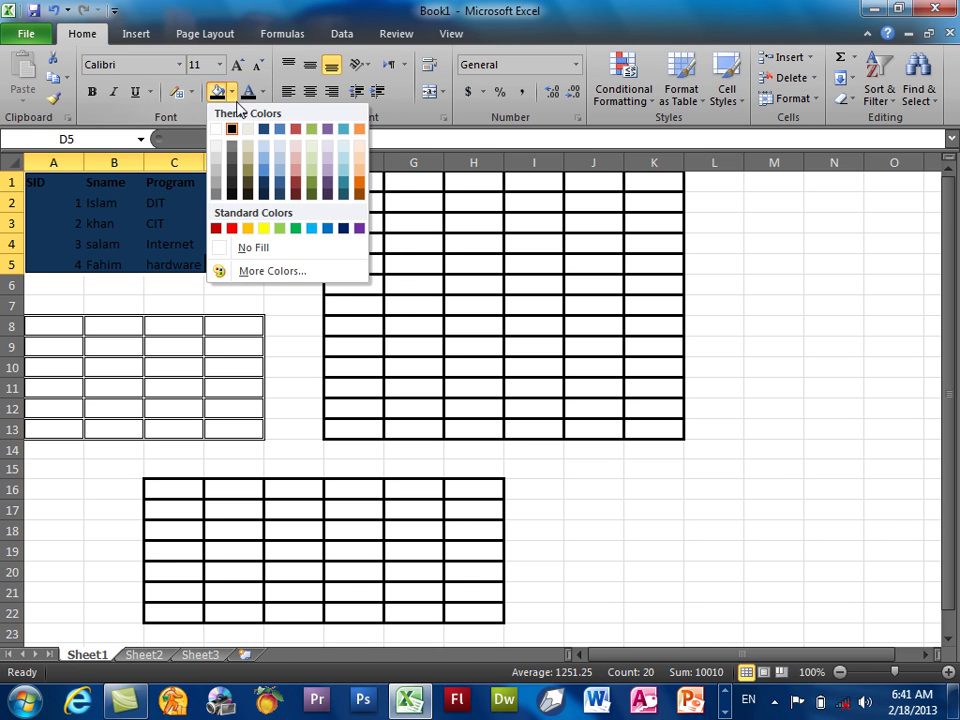
pyautogui.click(253, 247)
pyautogui.click(285, 300)
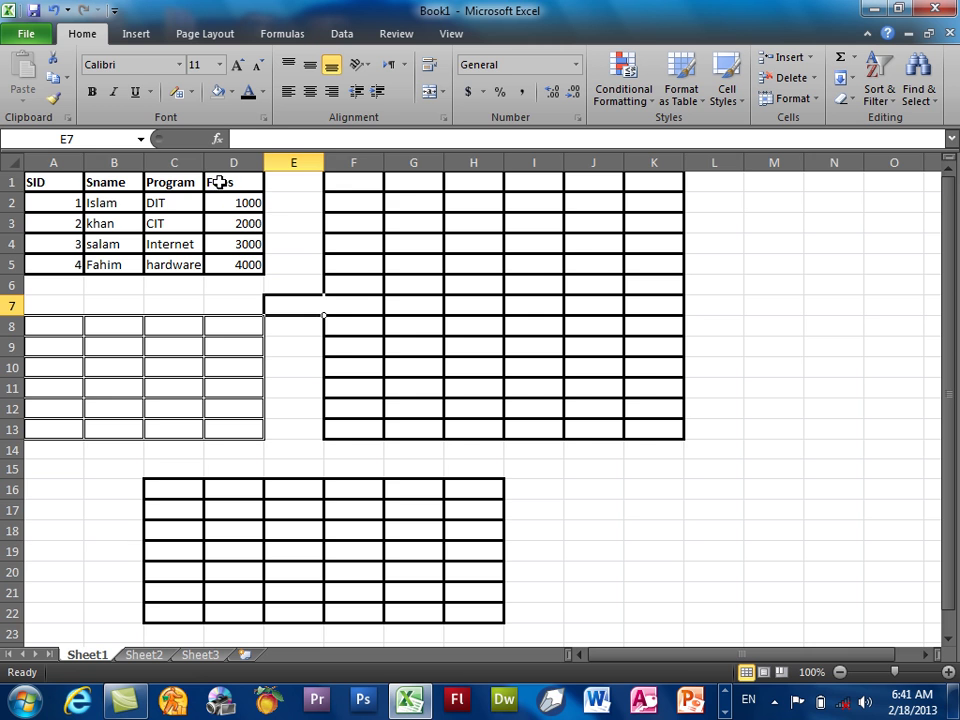
pyautogui.moveTo(219, 182); pyautogui.dragTo(82, 182)
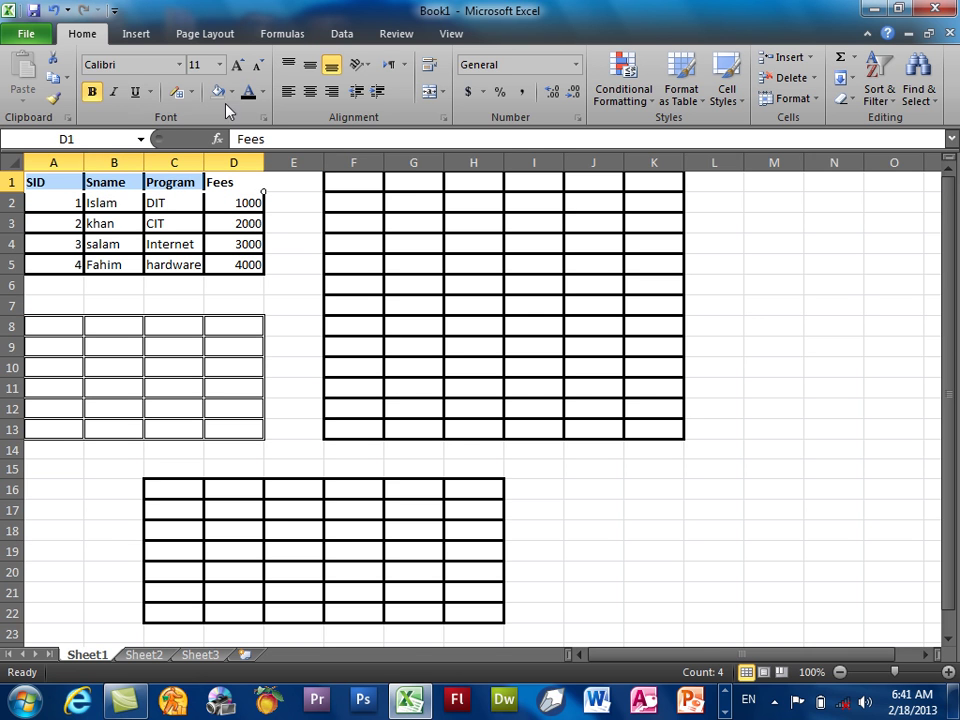
# Step: Step the A1:D1 header size up to 16 and back down to 11 with the grow/shrink buttons
pyautogui.click(259, 66)
pyautogui.click(259, 66)
pyautogui.click(259, 66)
pyautogui.click(237, 66)
pyautogui.click(237, 66)
pyautogui.click(237, 66)
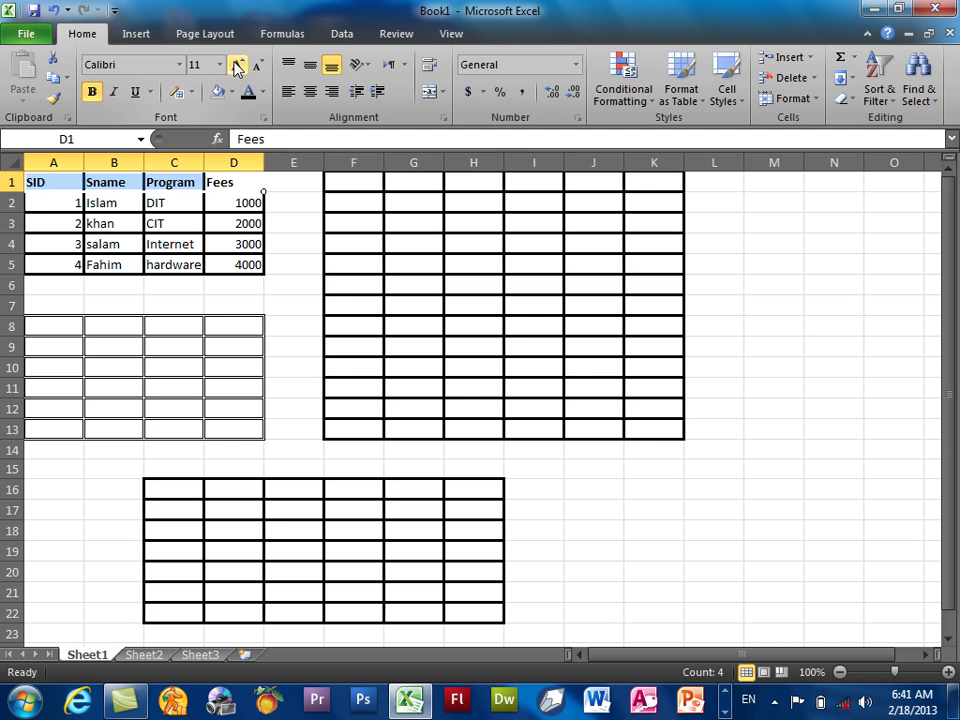
pyautogui.click(237, 66)
pyautogui.click(237, 66)
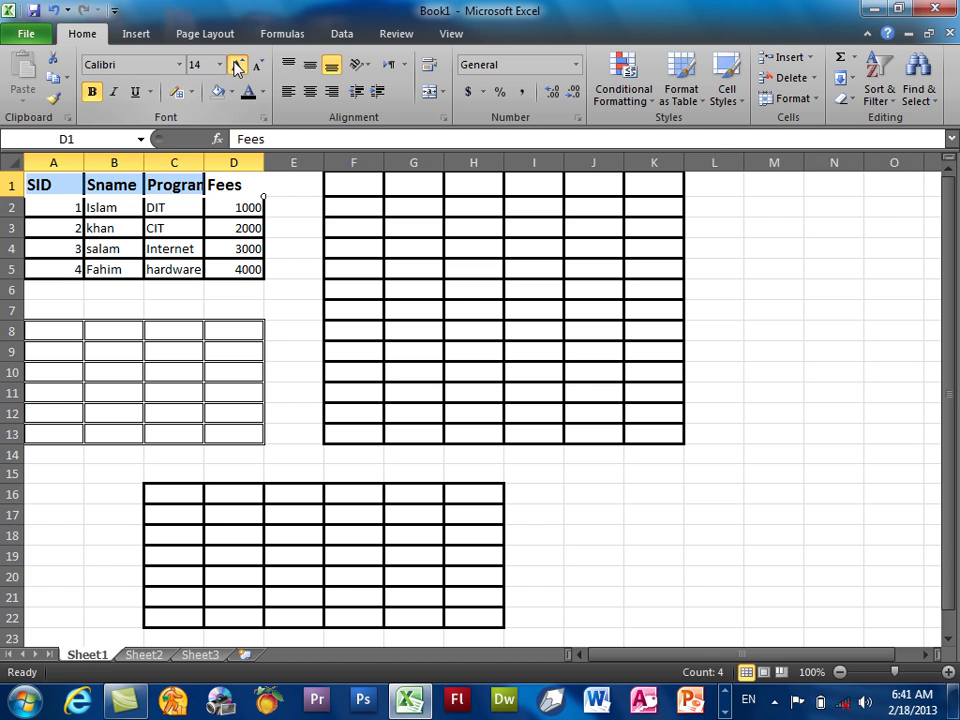
pyautogui.click(237, 66)
pyautogui.click(259, 66)
pyautogui.click(259, 66)
pyautogui.click(259, 66)
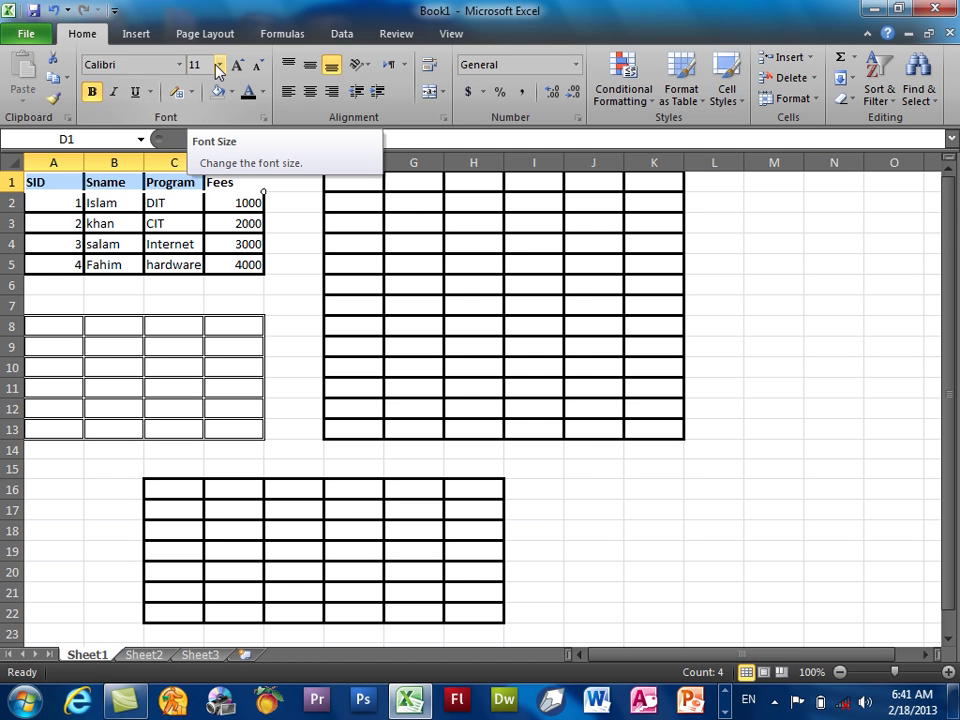
# Step: Try size 14 from the list, then enter 13 in the Font Size box
pyautogui.click(219, 66)
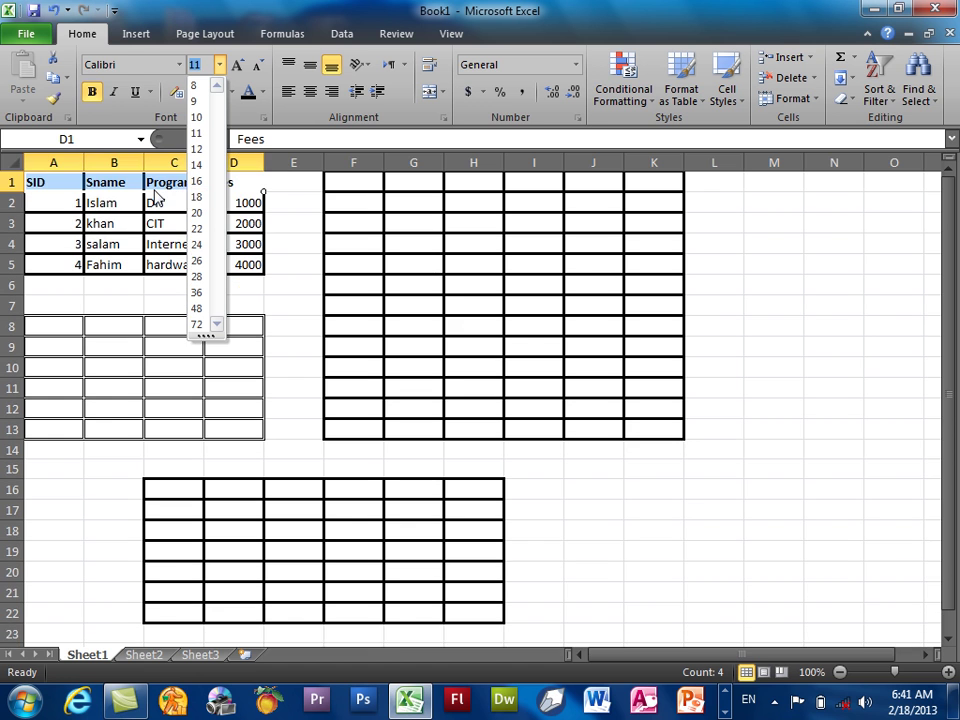
pyautogui.click(205, 165)
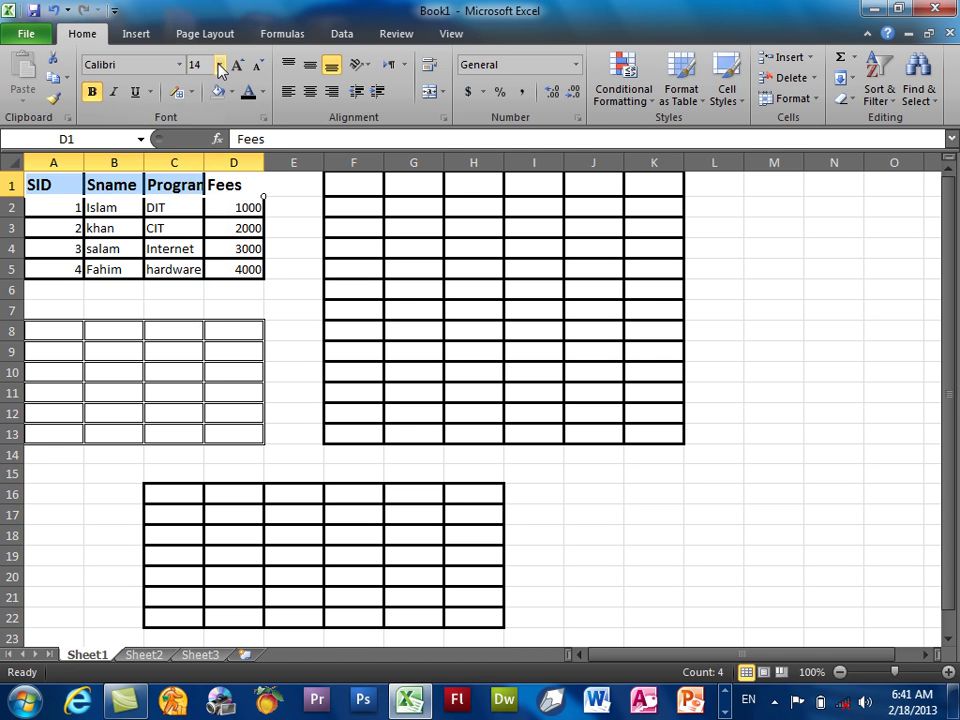
pyautogui.click(219, 64)
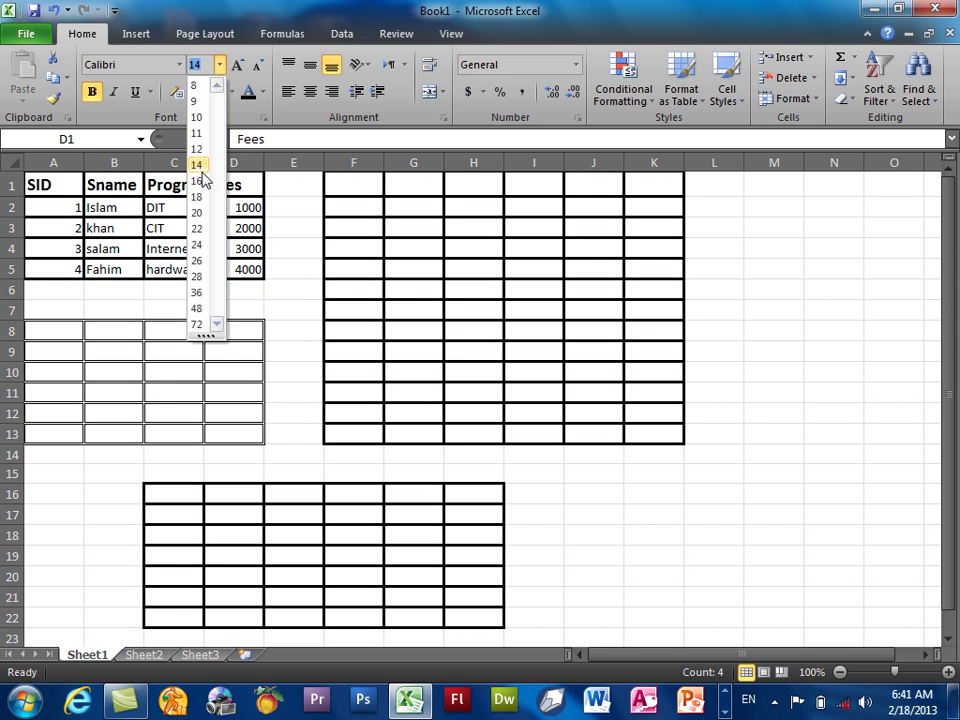
pyautogui.click(188, 66)
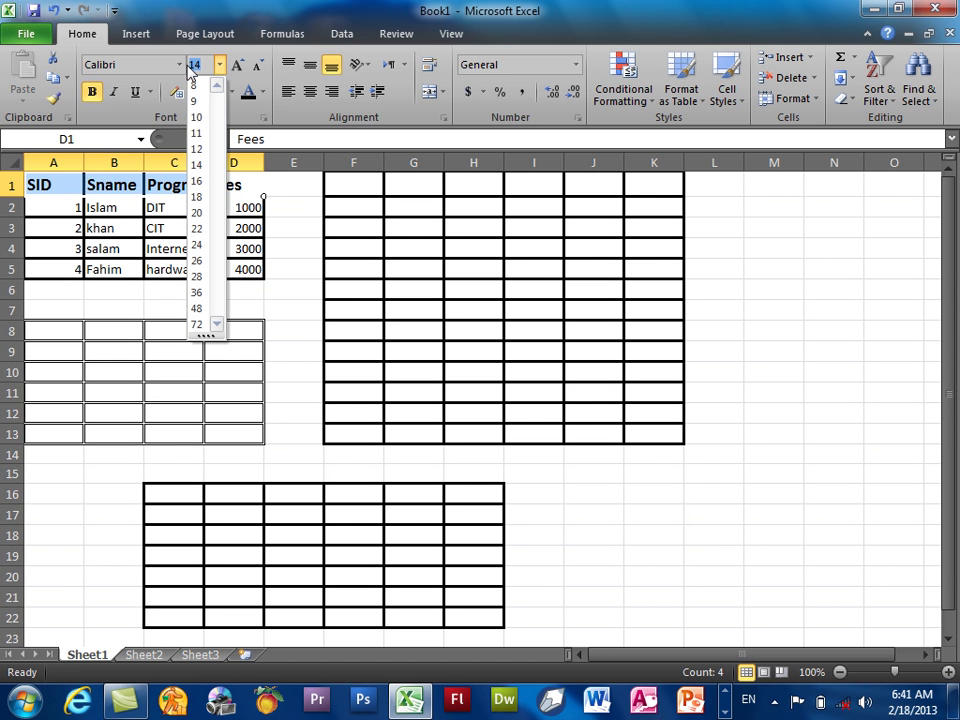
pyautogui.press('BackSpace')
pyautogui.write('13')
pyautogui.press('Return')
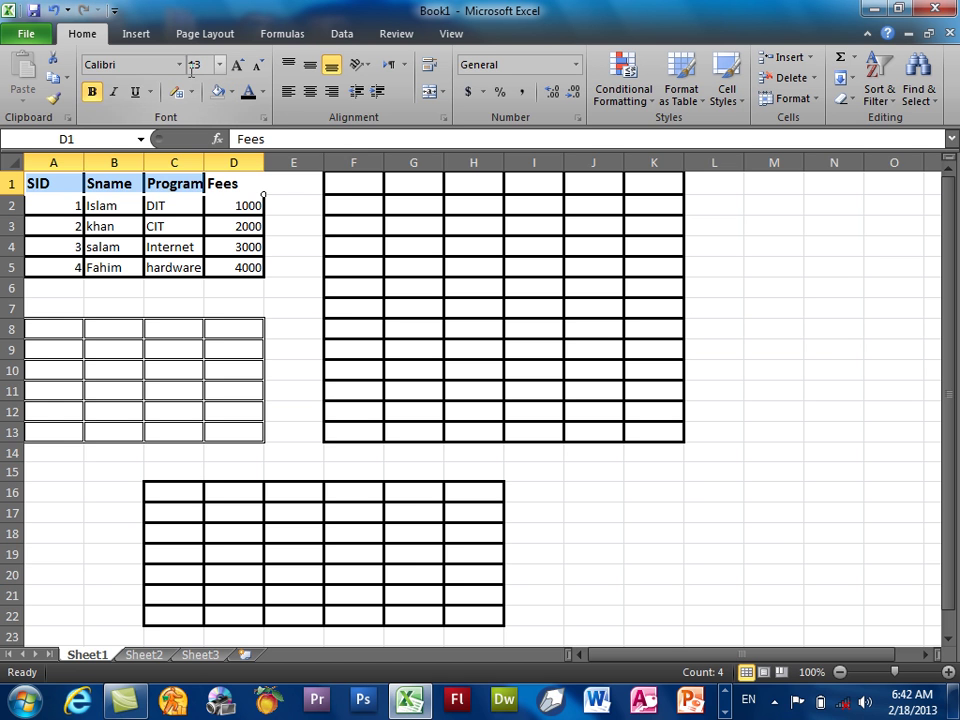
# Step: Apply Agency FB to the SID, Sname, Program and Fees headers, then select data rows A2:D5
pyautogui.click(181, 65)
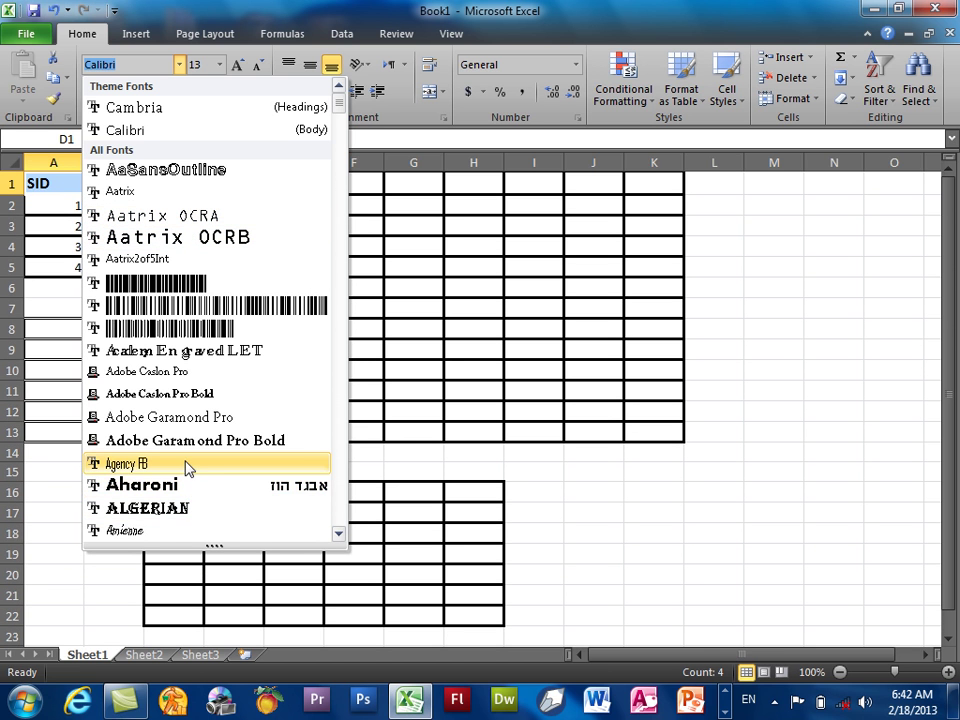
pyautogui.scroll(-3, 188, 470)
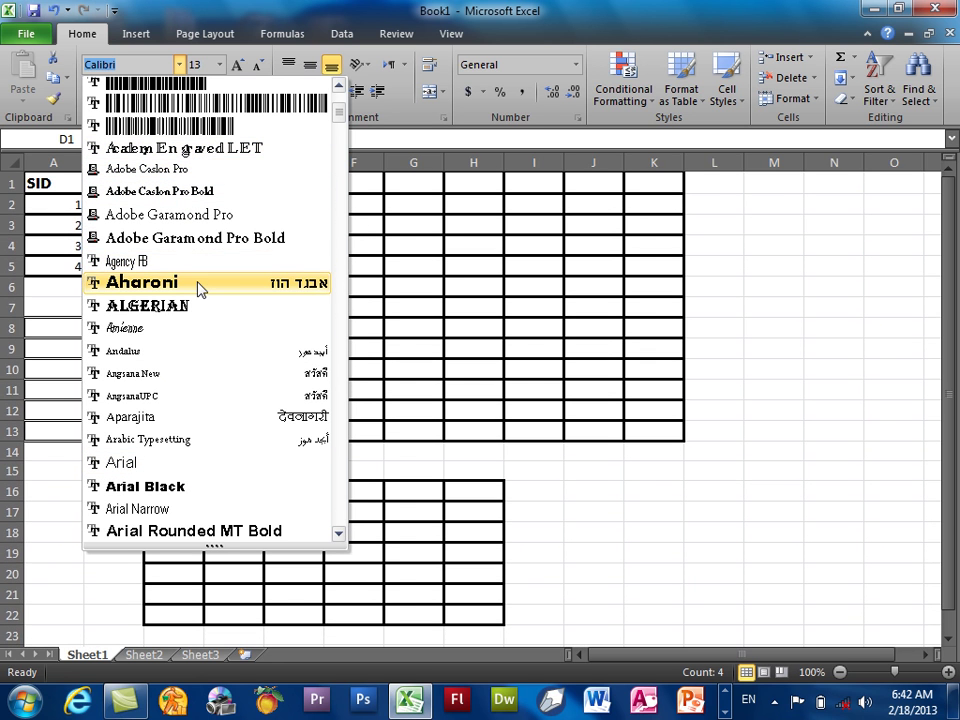
pyautogui.click(199, 262)
pyautogui.click(229, 374)
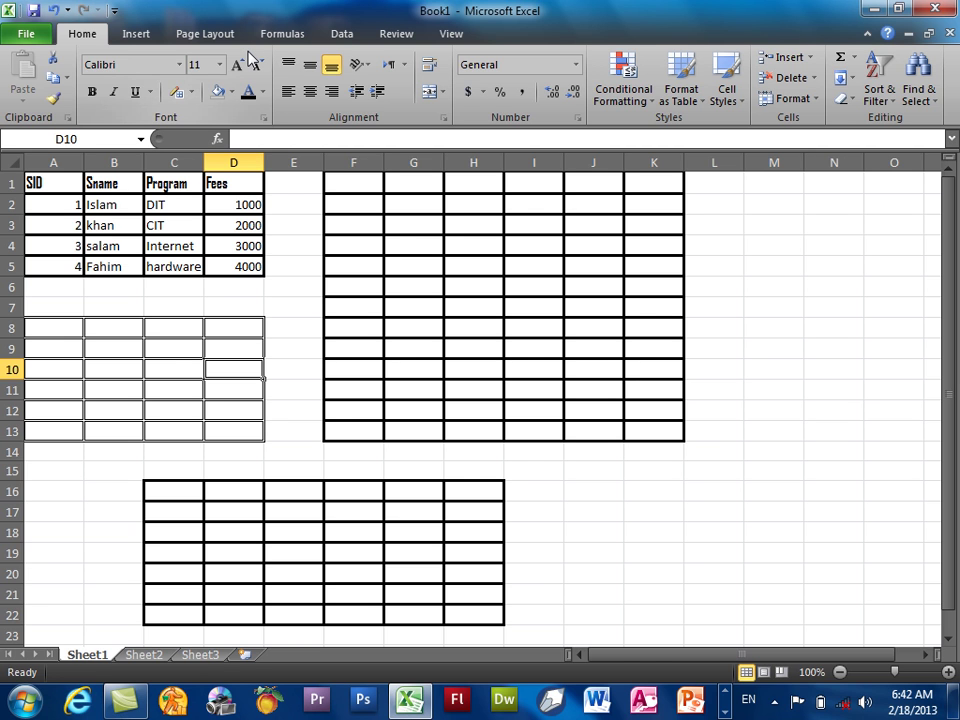
pyautogui.moveTo(231, 265)
pyautogui.mouseDown()
pyautogui.moveTo(74, 193)
pyautogui.moveTo(62, 150)
pyautogui.mouseUp()
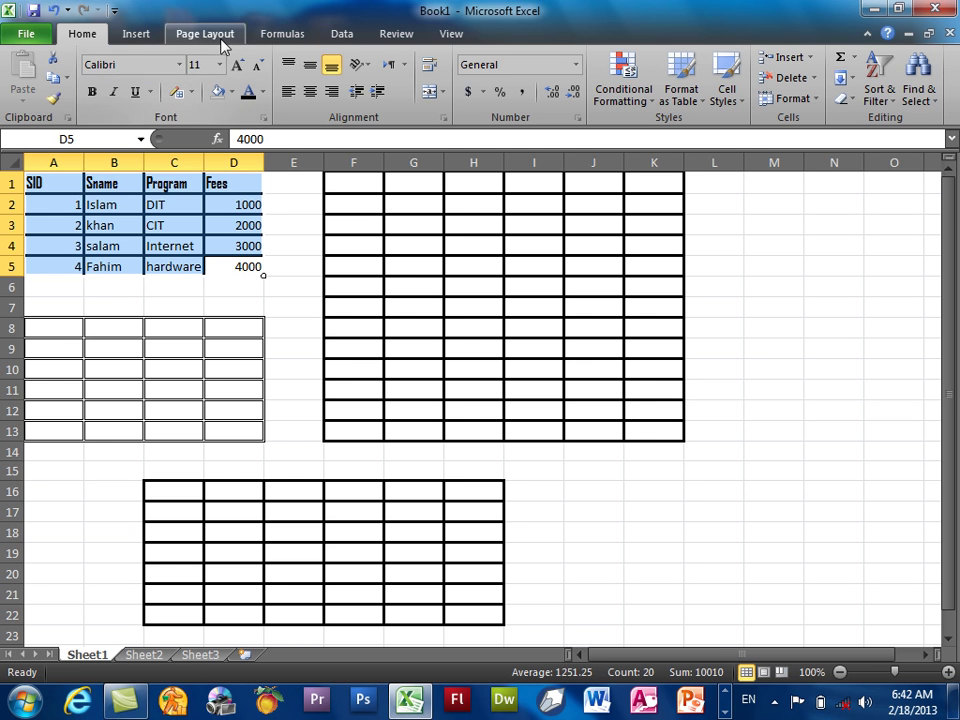
# Step: Choose Kalinga in Format Cells for table A1:D5, then reduce its font size to 10
pyautogui.click(265, 122)
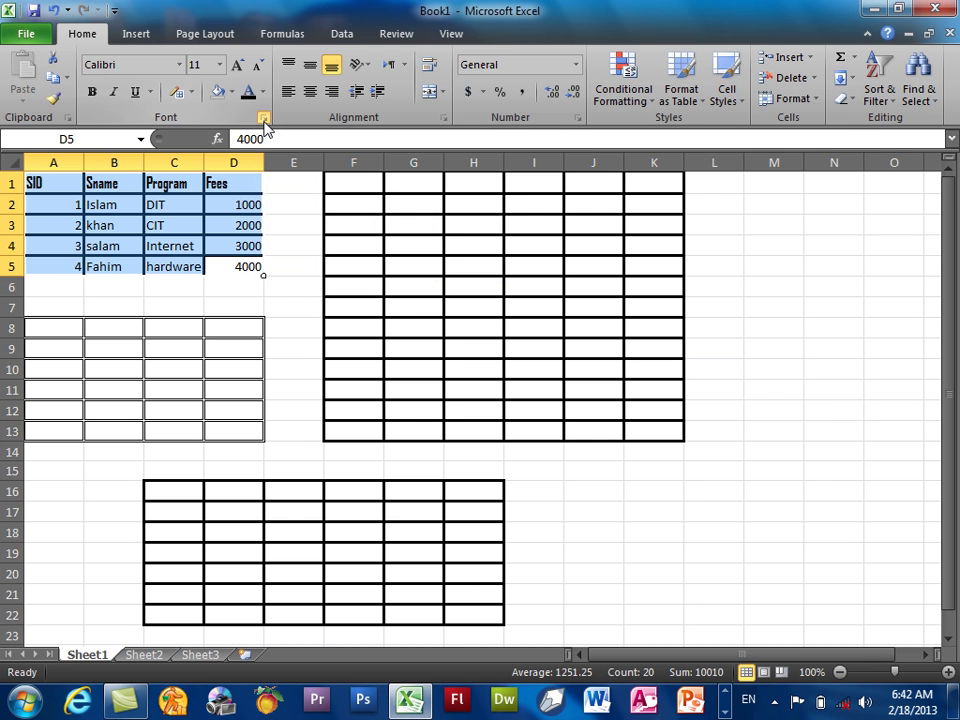
pyautogui.moveTo(456, 104)
pyautogui.mouseDown()
pyautogui.moveTo(422, 129)
pyautogui.moveTo(422, 141)
pyautogui.mouseUp()
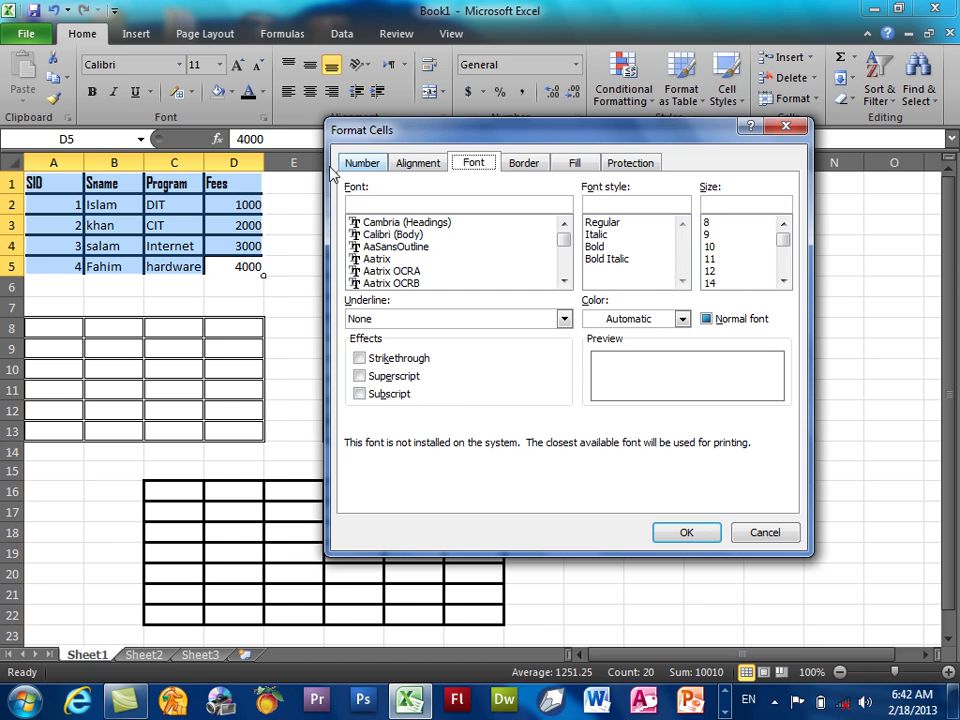
pyautogui.click(360, 163)
pyautogui.moveTo(366, 128); pyautogui.dragTo(336, 221)
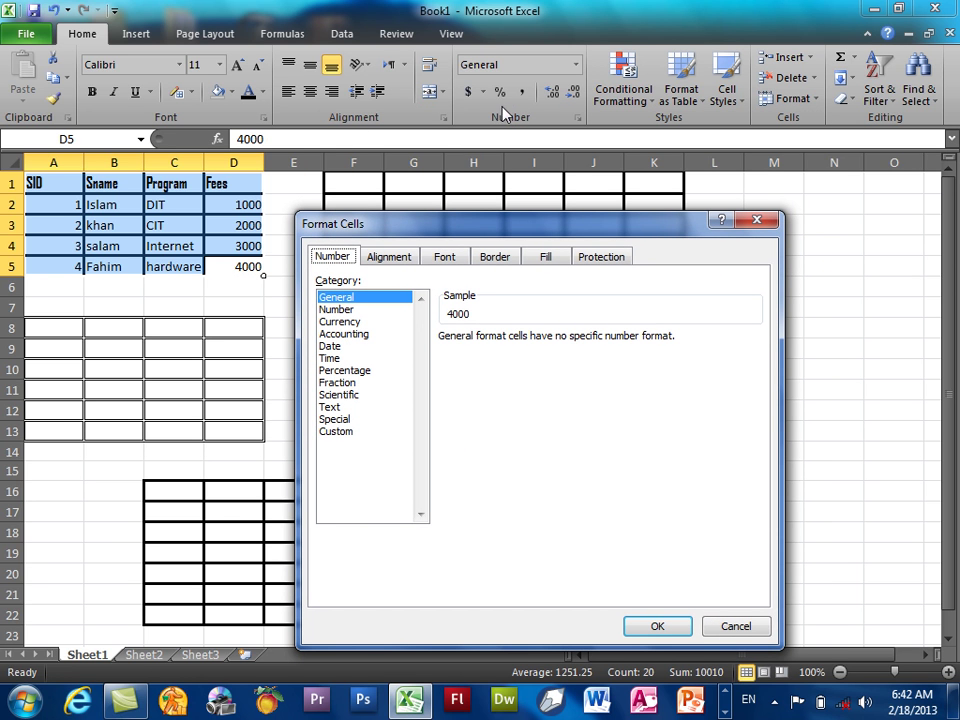
pyautogui.click(385, 257)
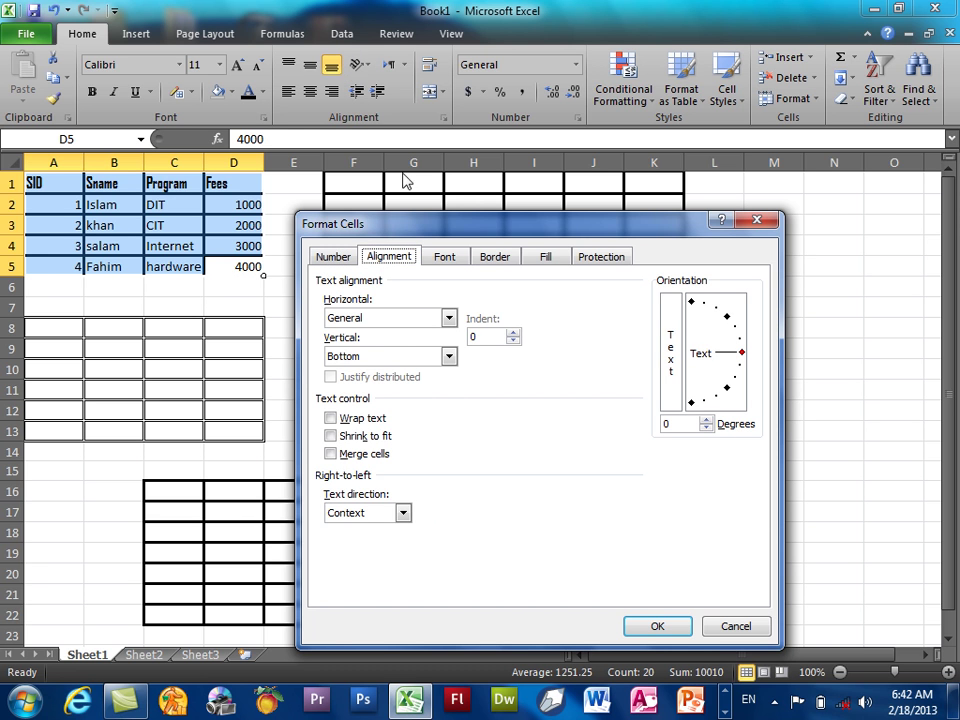
pyautogui.click(441, 257)
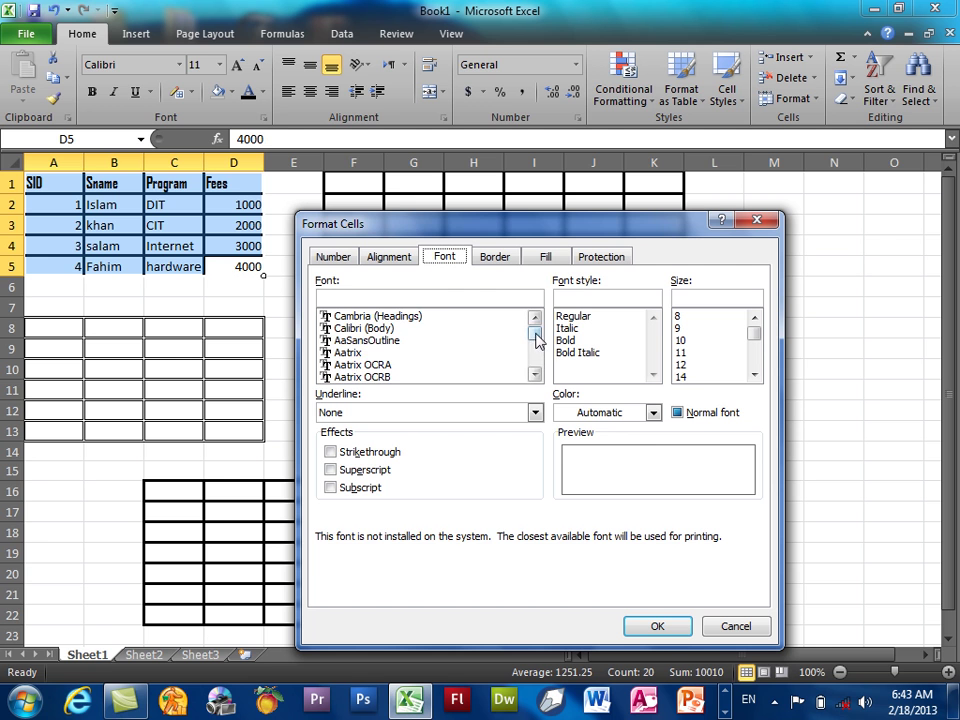
pyautogui.moveTo(536, 334); pyautogui.dragTo(536, 345)
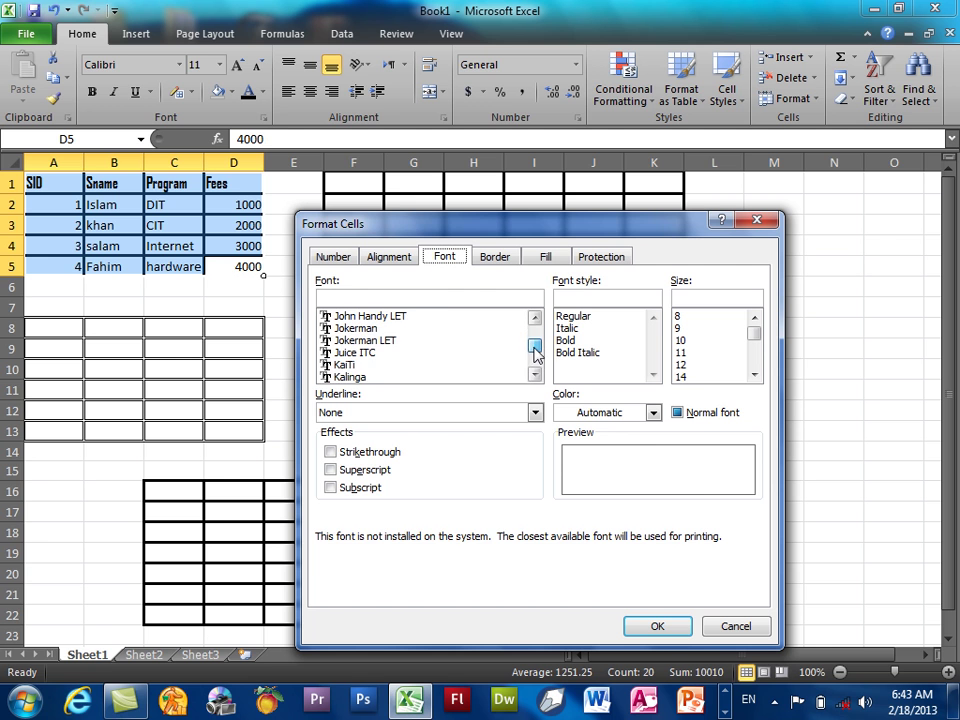
pyautogui.click(368, 376)
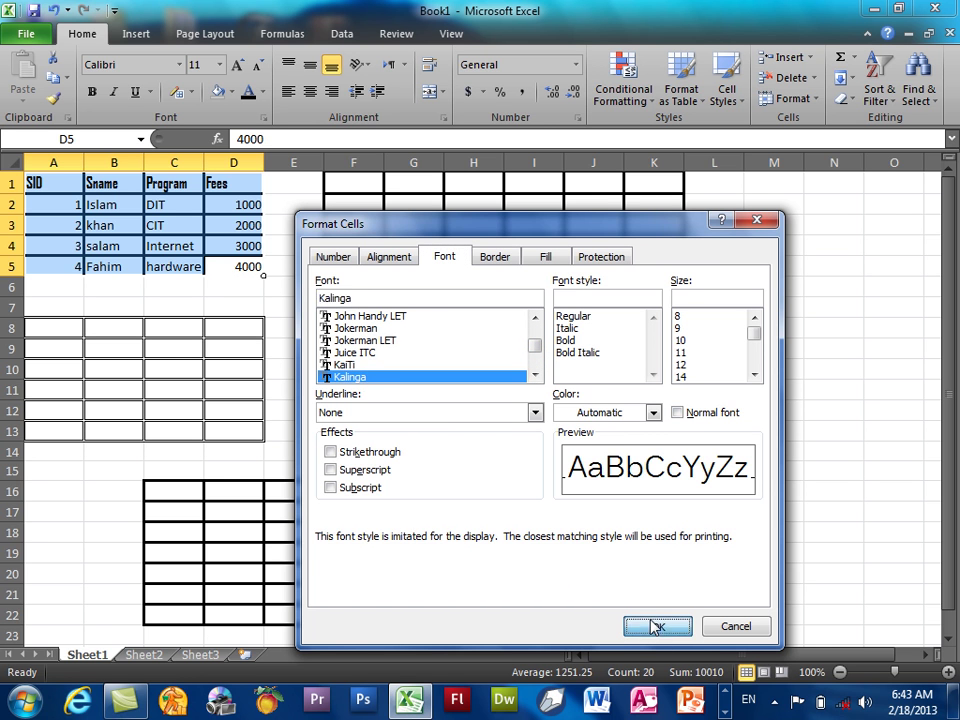
pyautogui.click(655, 626)
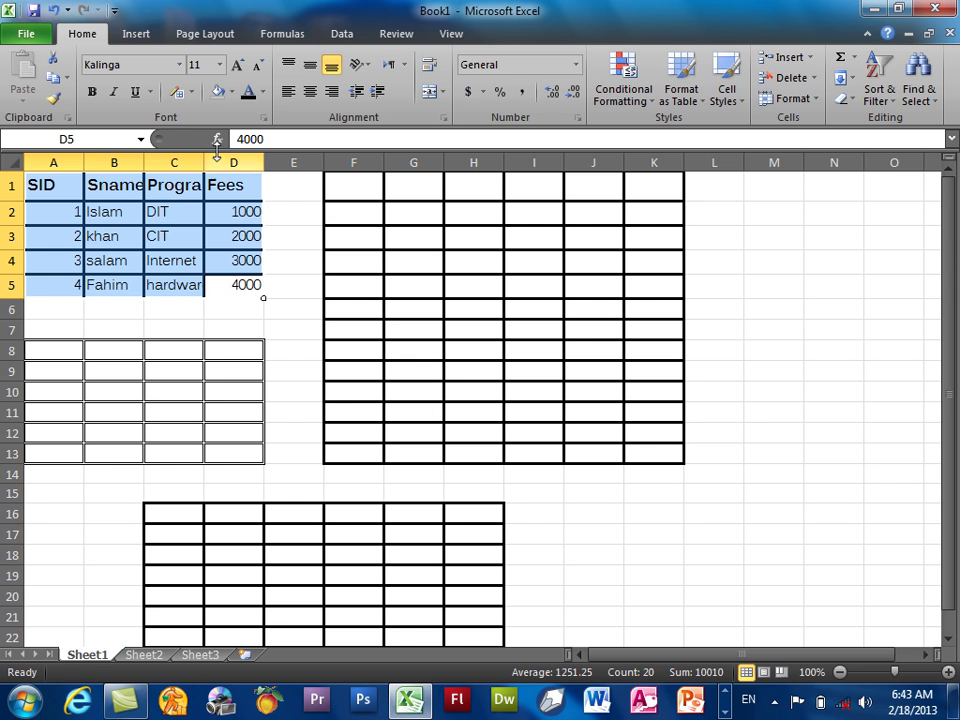
pyautogui.click(253, 65)
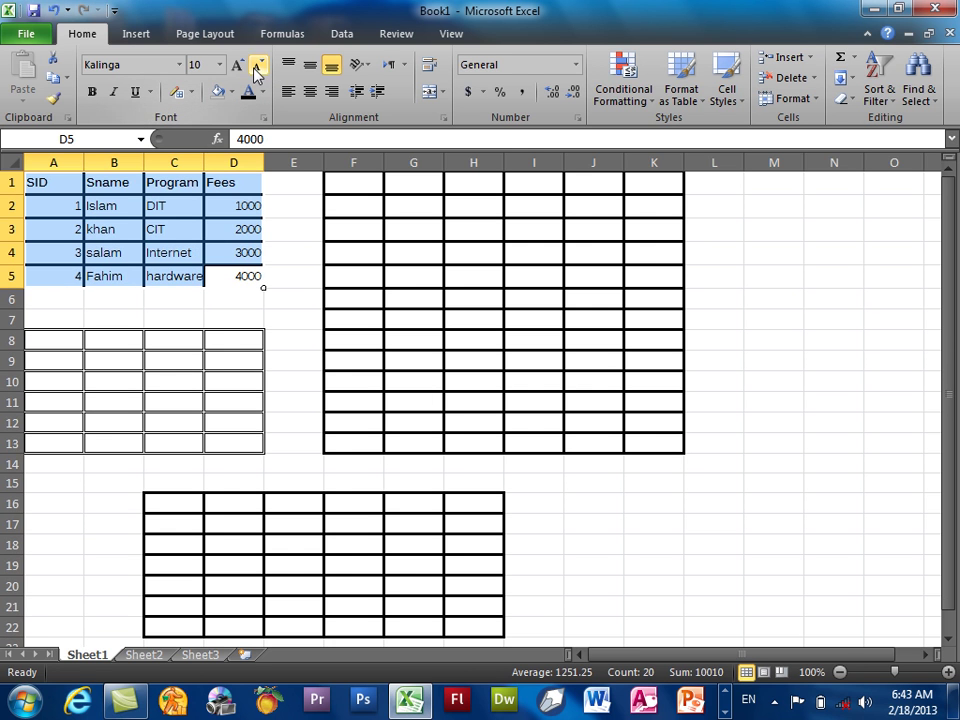
# Step: In Format Cells, give headers A1:D1 size 11 and dark red text, leaving strikethrough, superscript and subscript off
pyautogui.moveTo(236, 182); pyautogui.dragTo(40, 182)
pyautogui.click(268, 117)
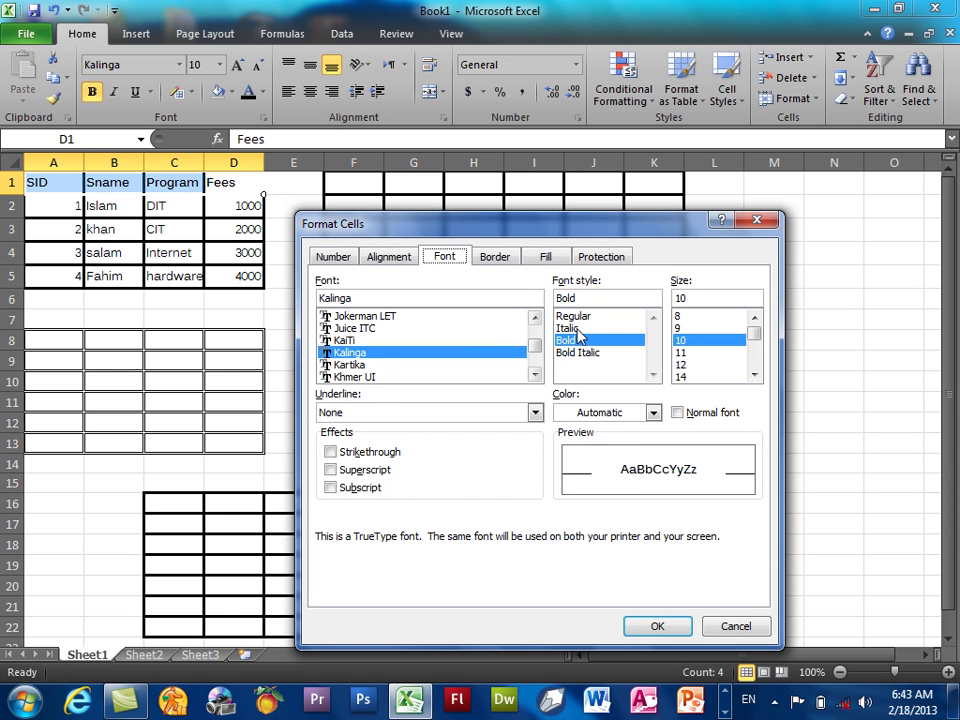
pyautogui.click(680, 353)
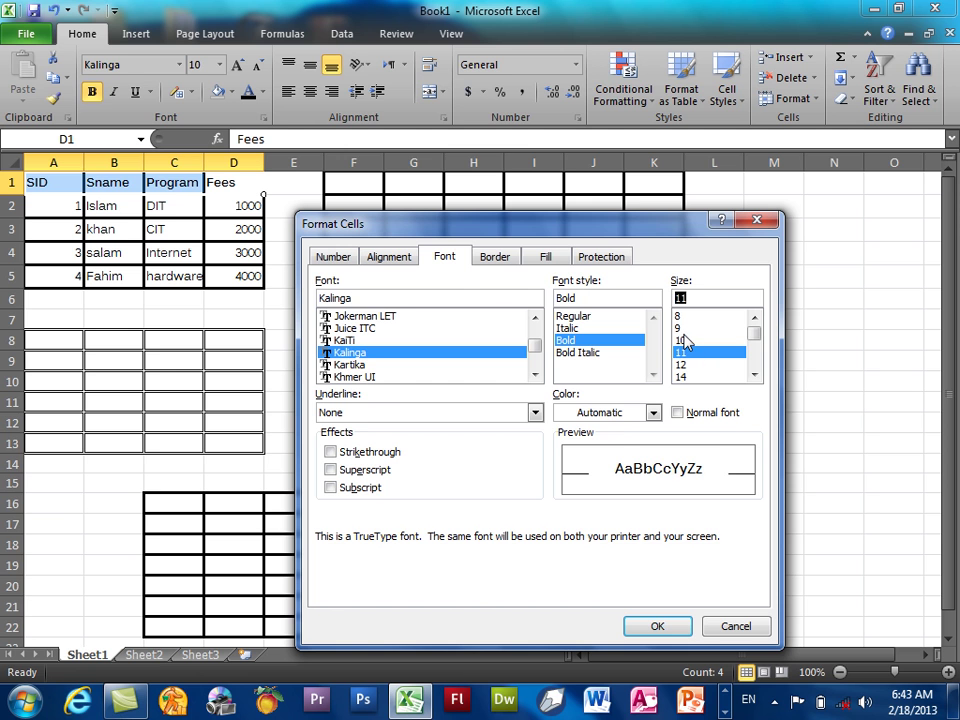
pyautogui.click(622, 414)
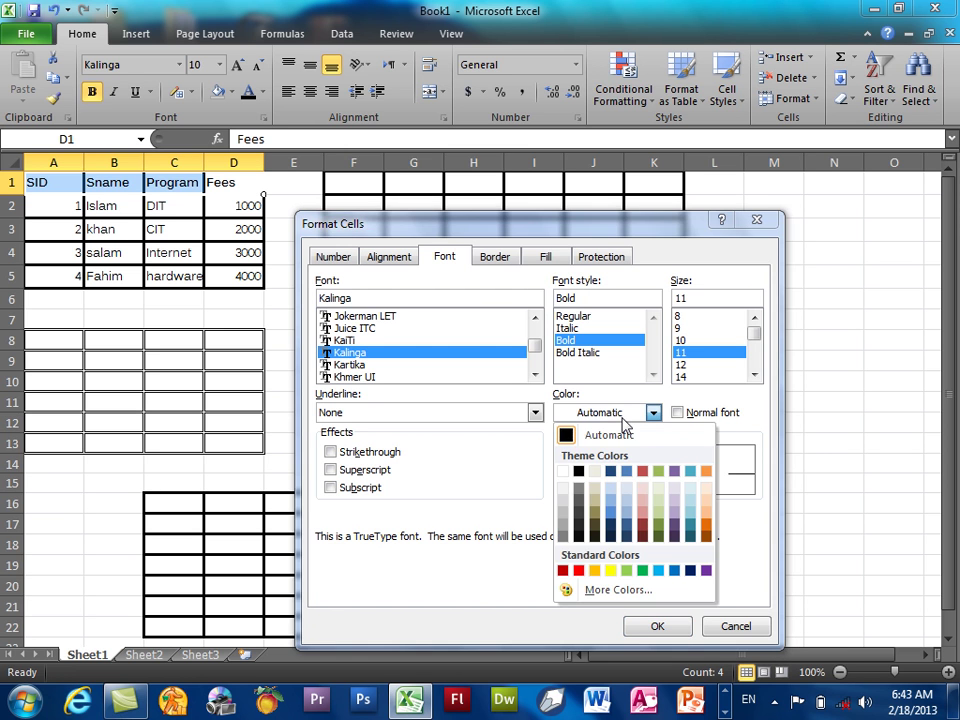
pyautogui.click(563, 571)
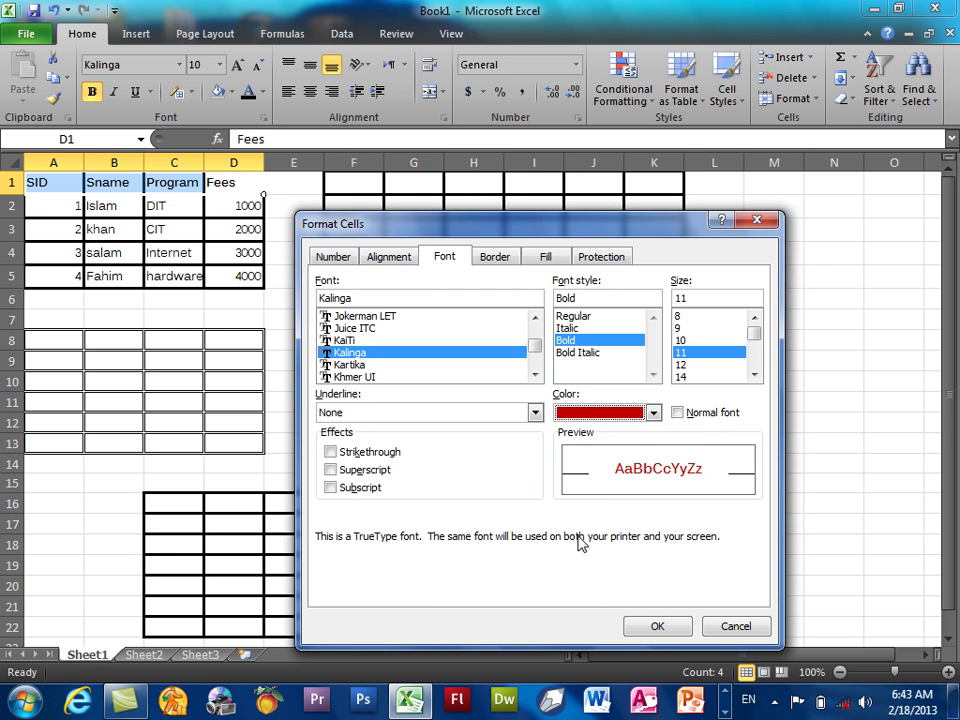
pyautogui.click(369, 456)
pyautogui.click(369, 456)
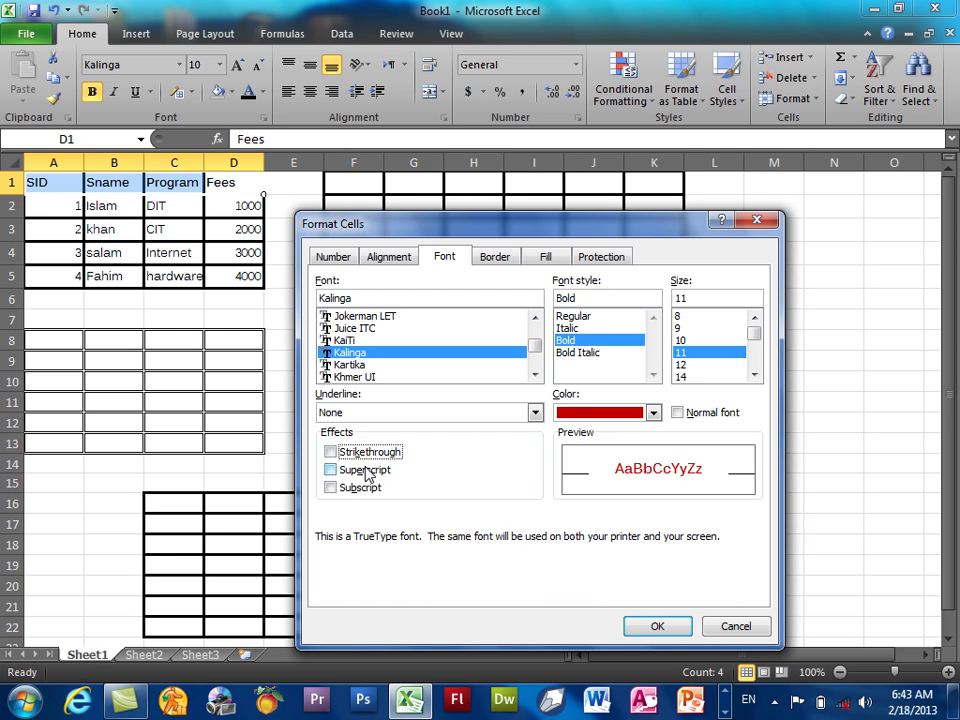
pyautogui.click(367, 471)
pyautogui.click(367, 471)
pyautogui.click(366, 488)
pyautogui.click(366, 488)
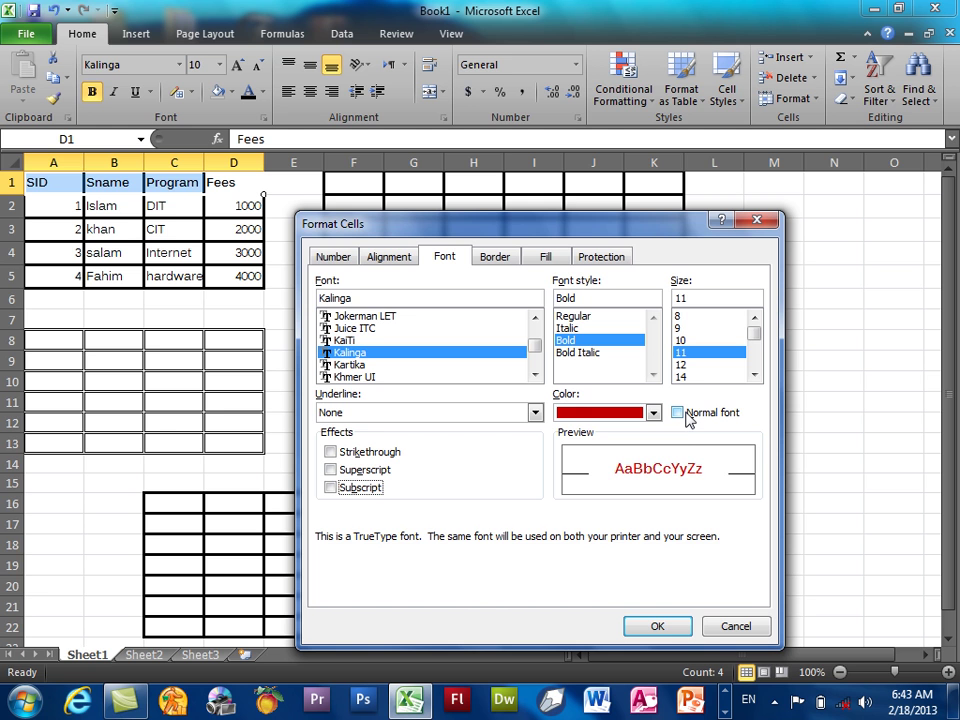
pyautogui.click(660, 626)
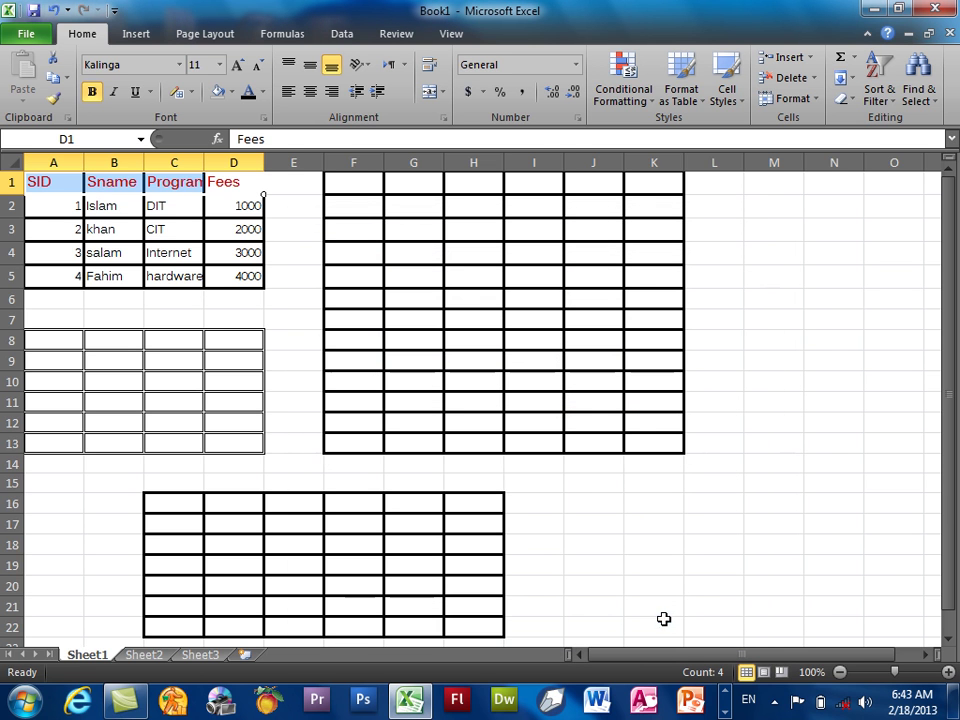
# Step: Autofit column C to 'Program', widen column L and make row 1 taller
pyautogui.doubleClick(204, 163)
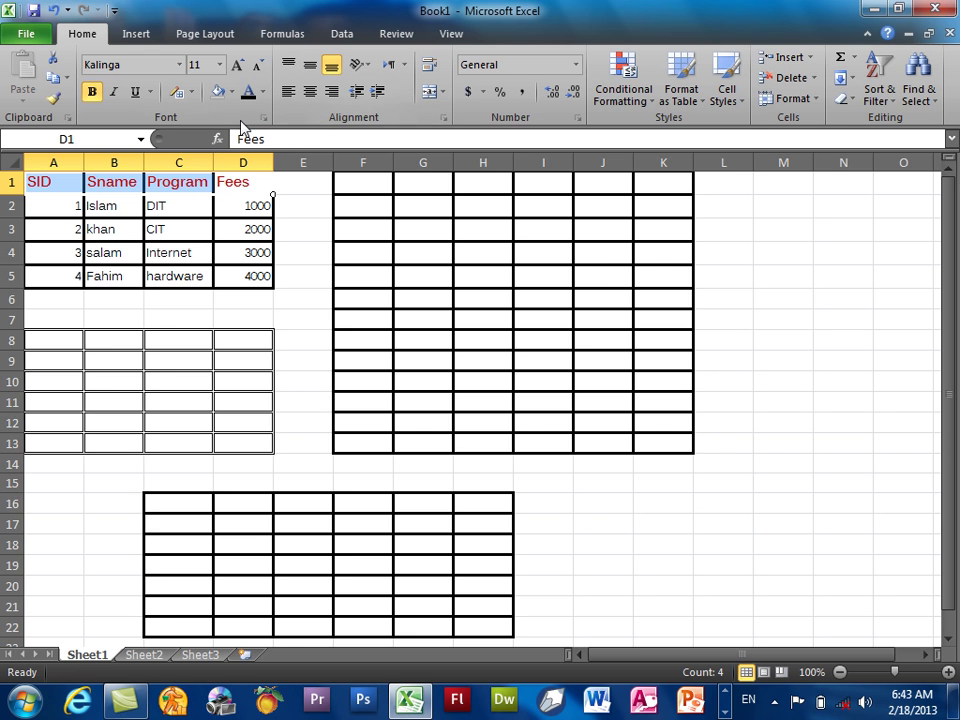
pyautogui.click(740, 210)
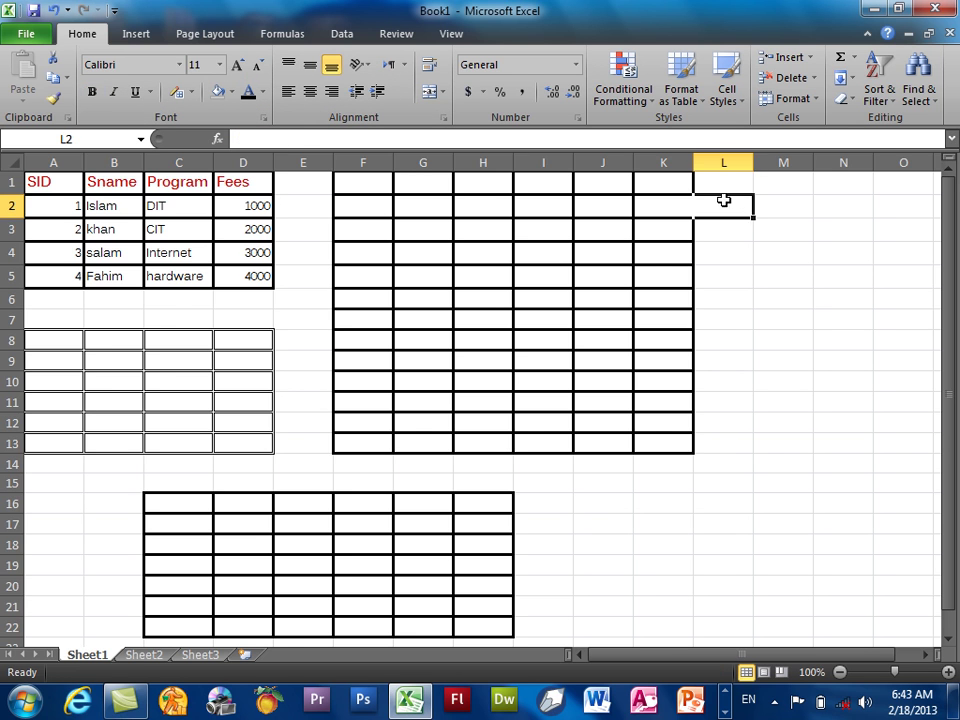
pyautogui.moveTo(752, 163); pyautogui.dragTo(817, 163)
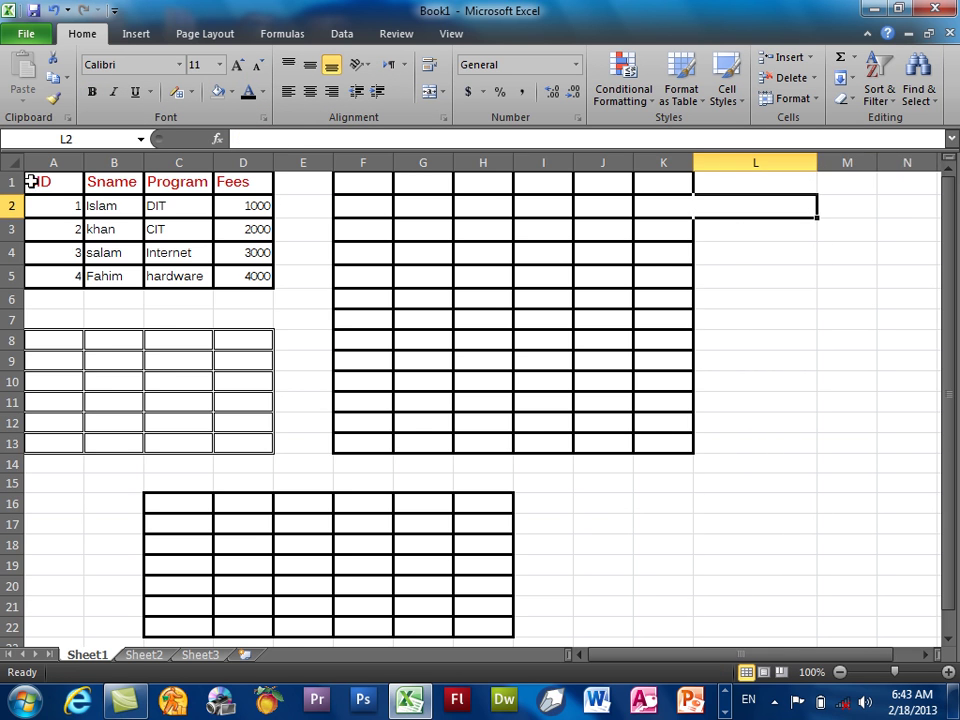
pyautogui.moveTo(20, 193); pyautogui.dragTo(20, 230)
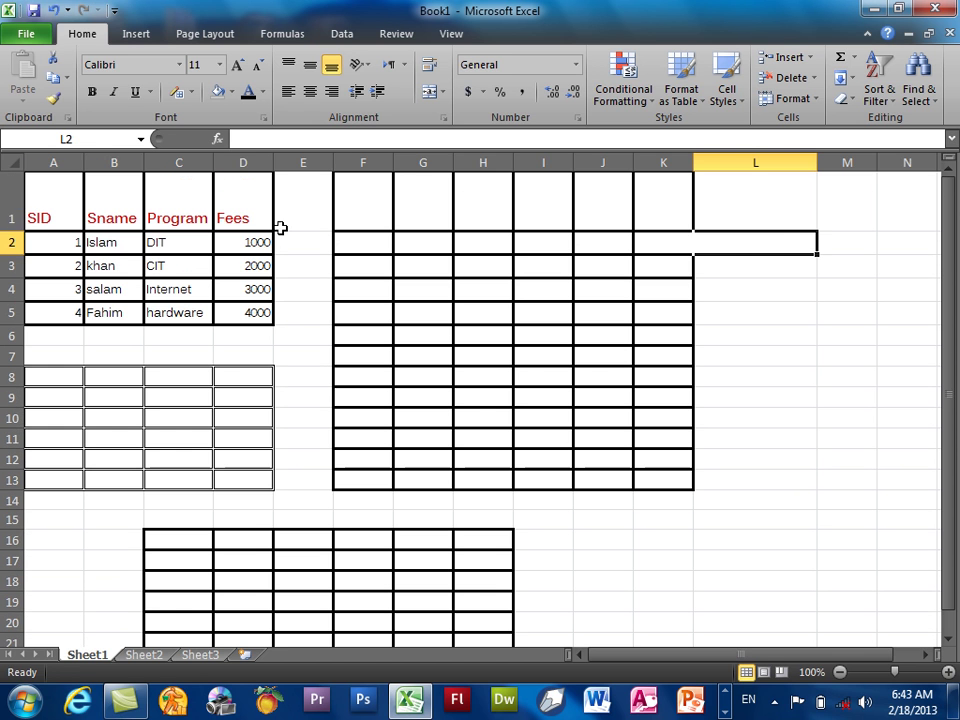
pyautogui.click(753, 182)
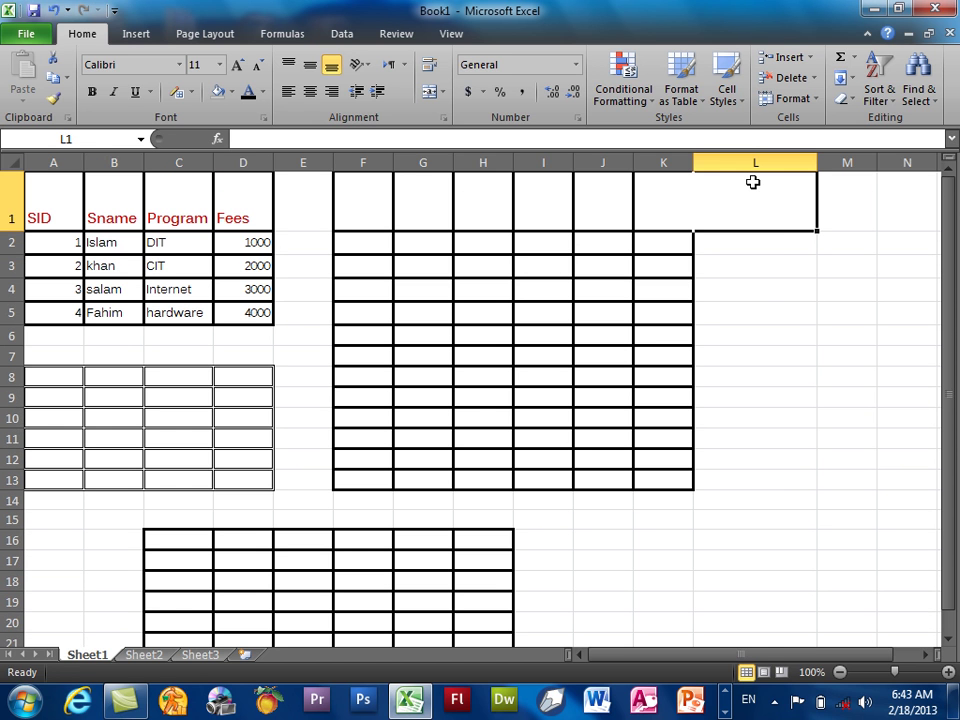
# Step: Enter 'Log 10 10 = 1' in L1 and make the second 10 subscript
pyautogui.write('Log 10 10 = 1')
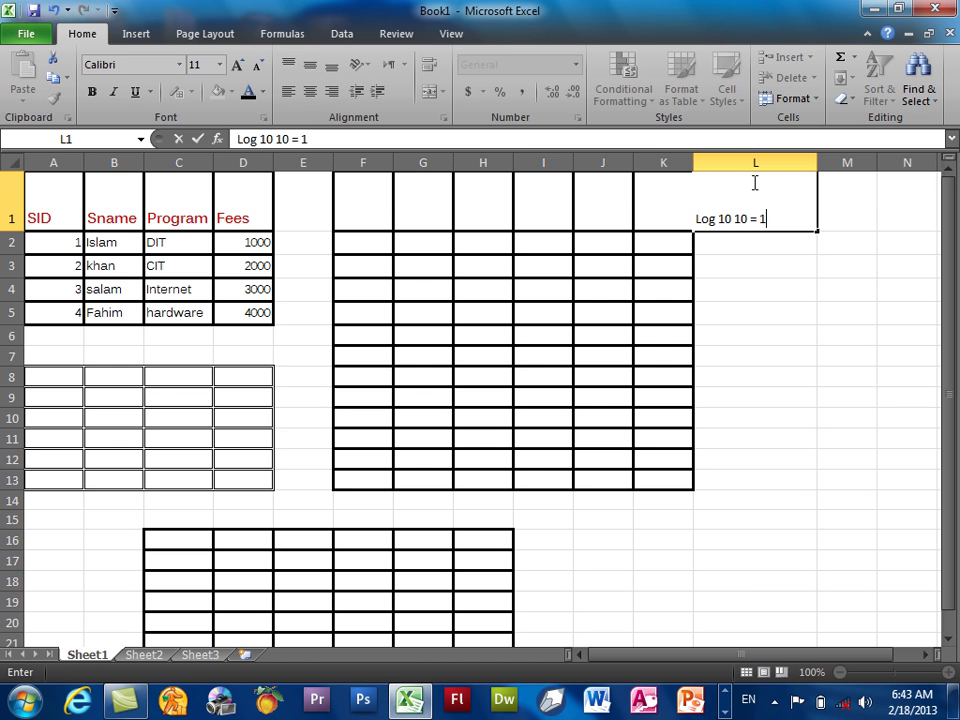
pyautogui.press('Return')
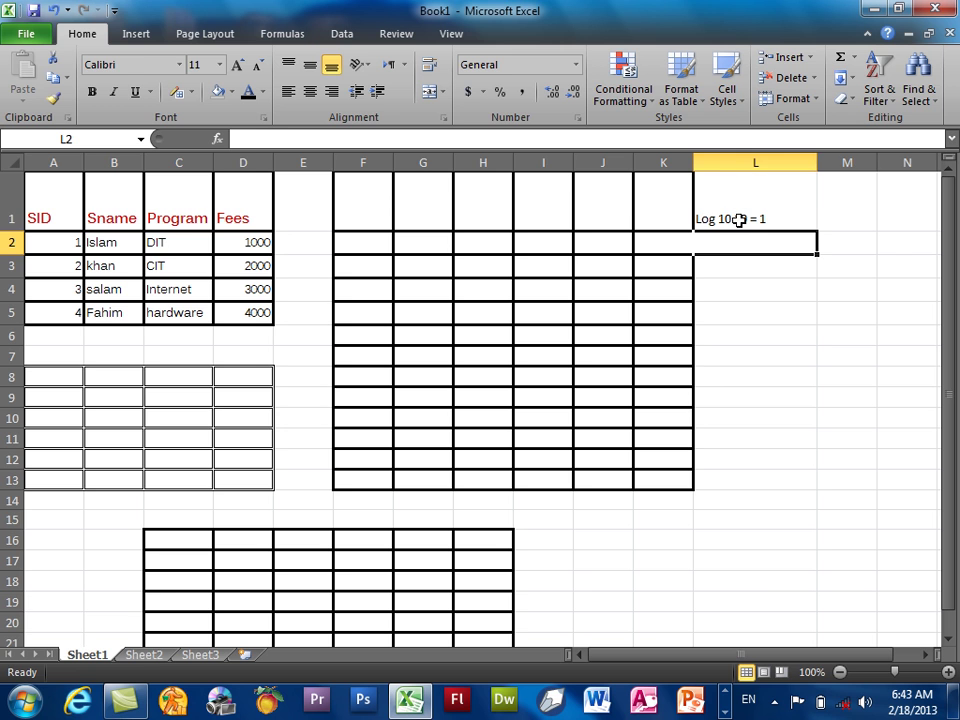
pyautogui.doubleClick(737, 218)
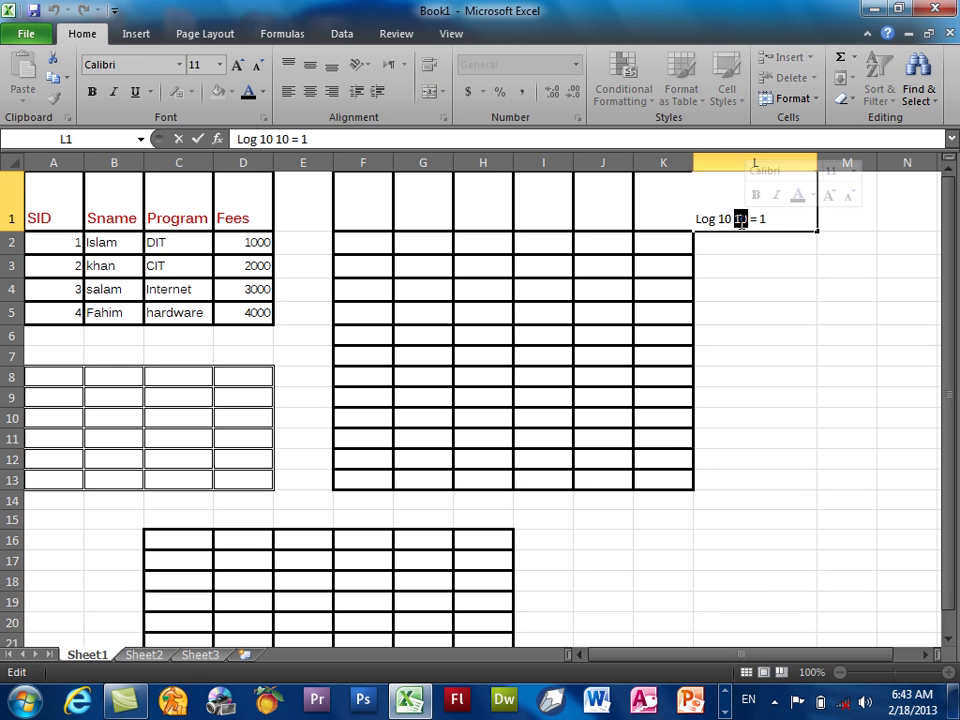
pyautogui.click(264, 118)
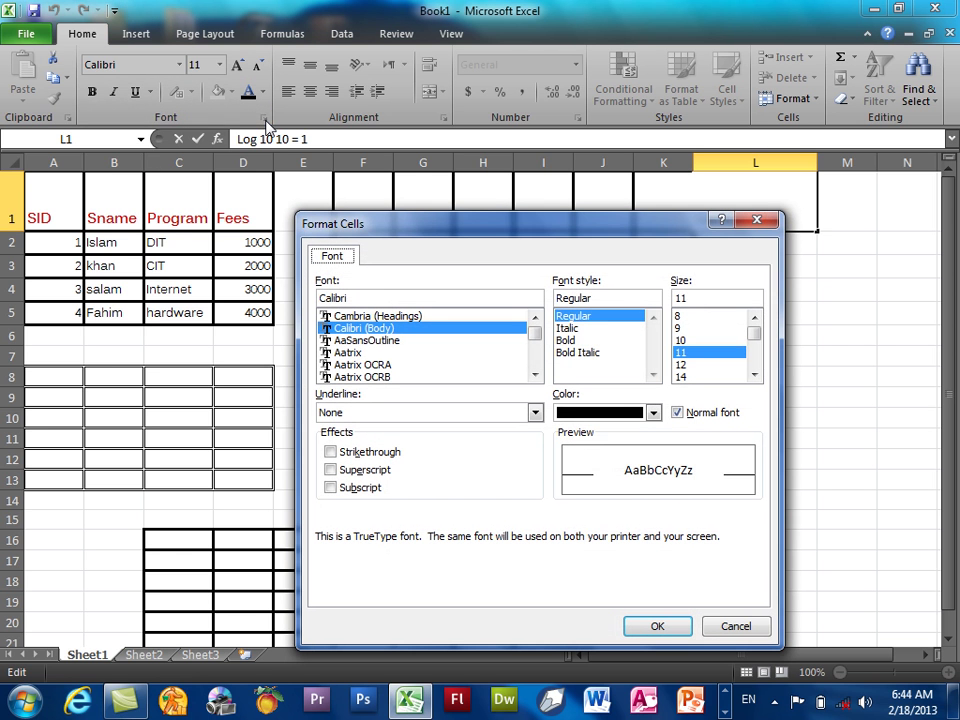
pyautogui.click(369, 476)
pyautogui.click(366, 488)
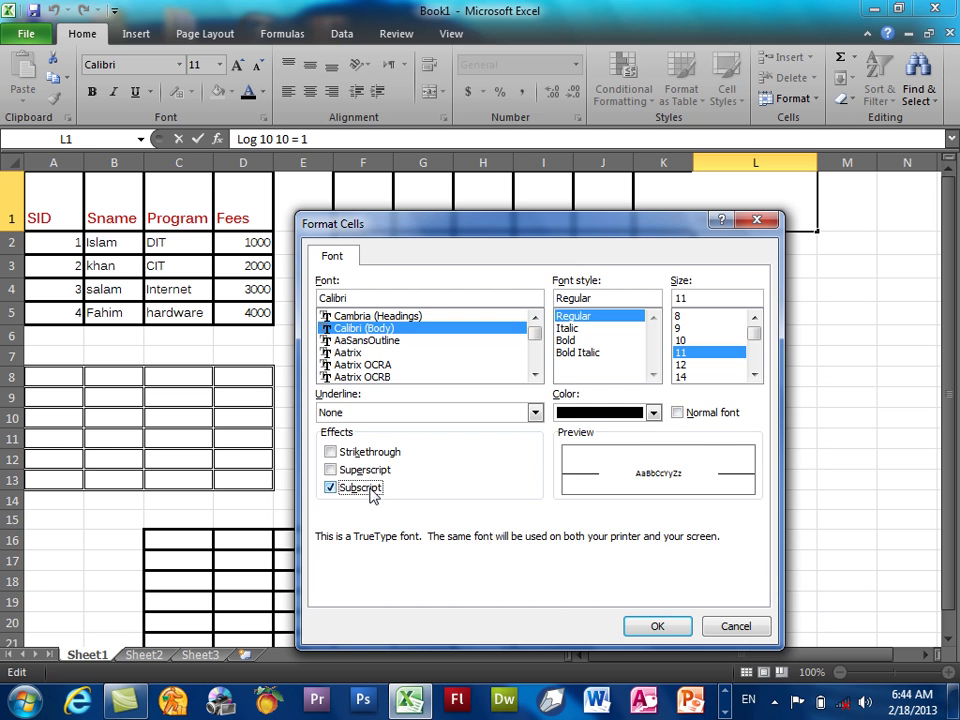
pyautogui.click(677, 628)
pyautogui.click(799, 393)
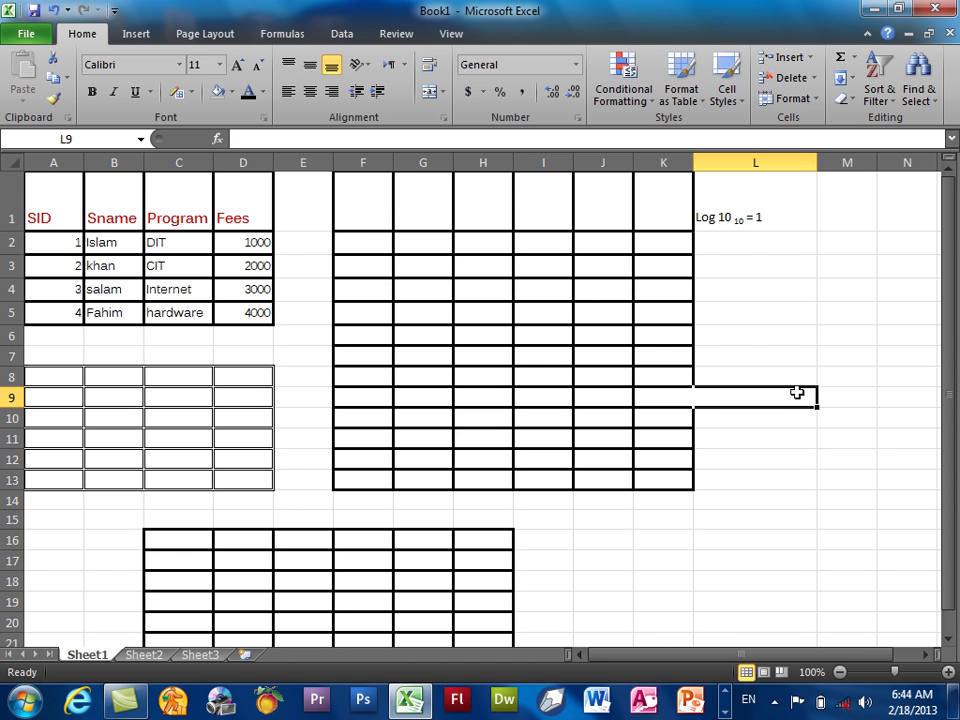
# Step: Enter '2x5' in M1 and format the 5 as superscript
pyautogui.click(840, 217)
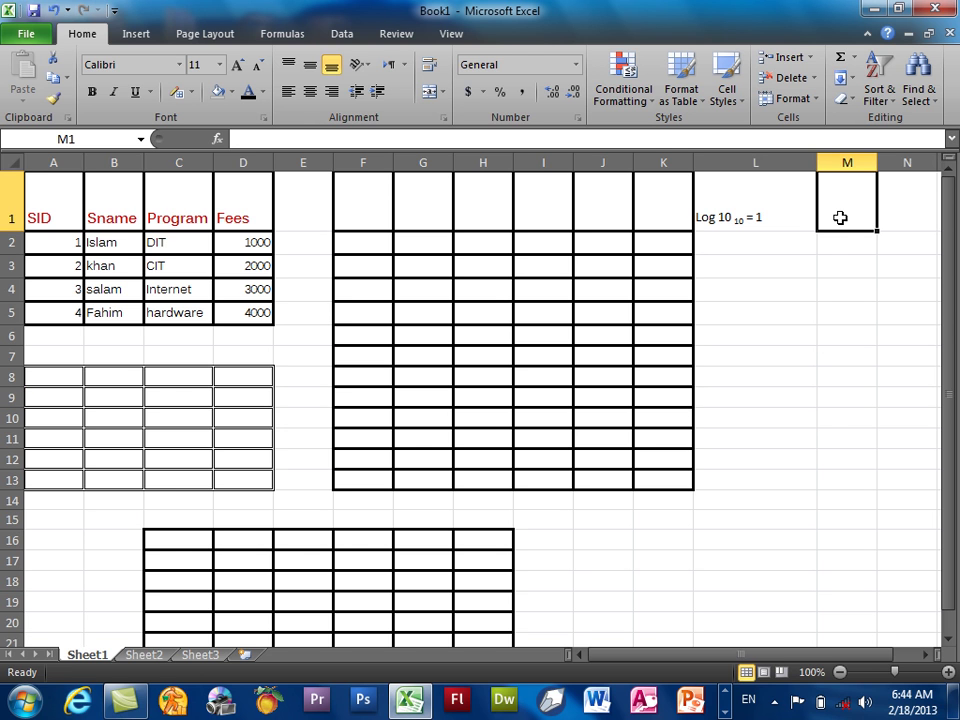
pyautogui.write('2x5')
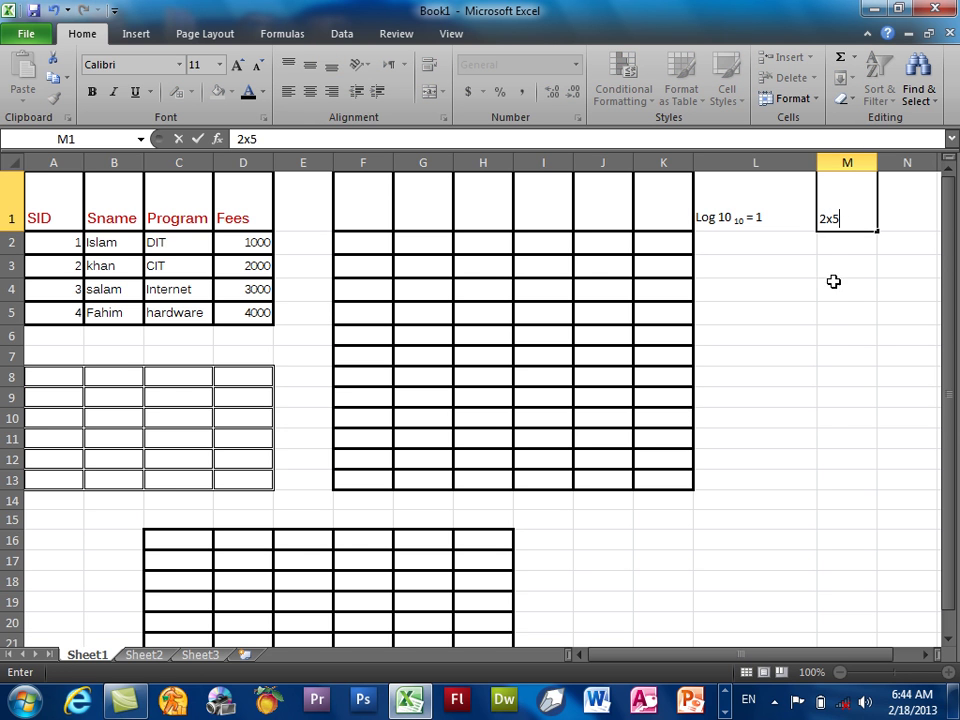
pyautogui.click(835, 336)
pyautogui.click(835, 219)
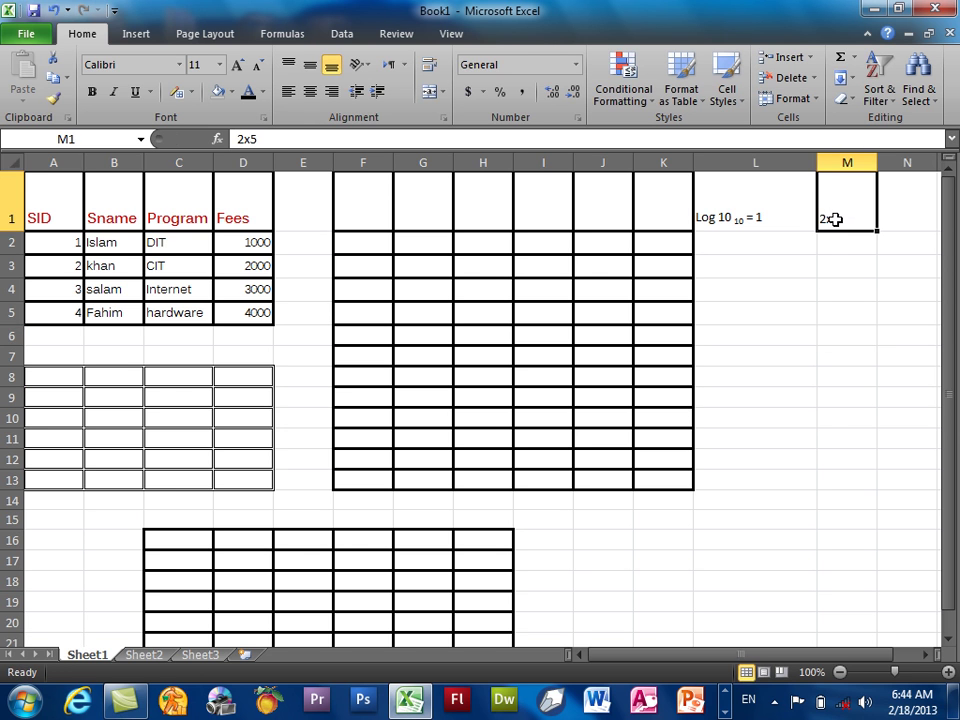
pyautogui.doubleClick(840, 216)
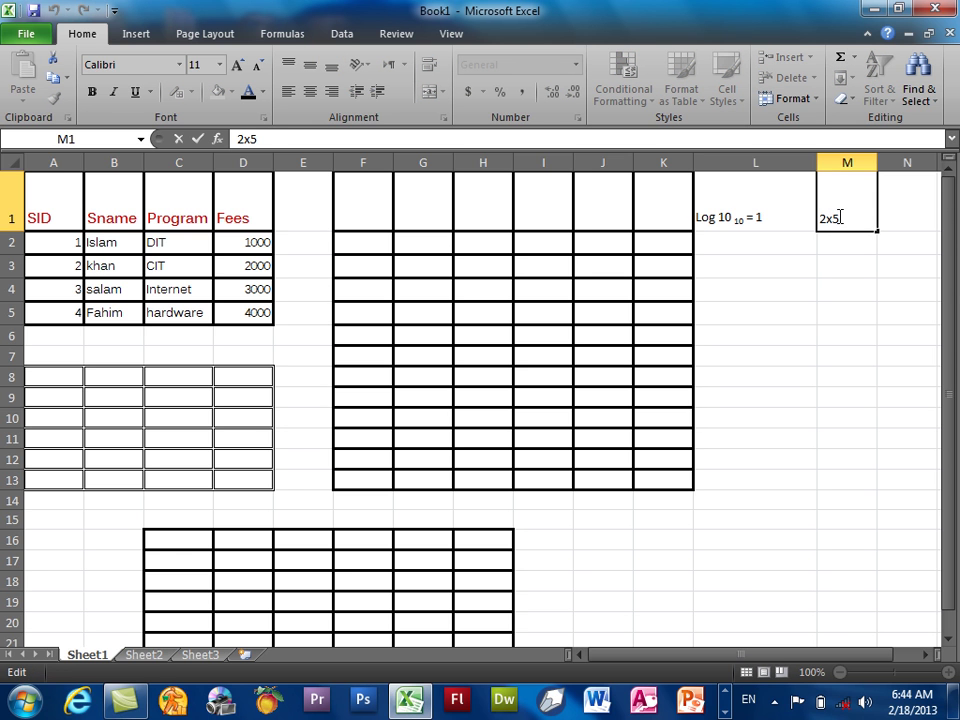
pyautogui.click(264, 118)
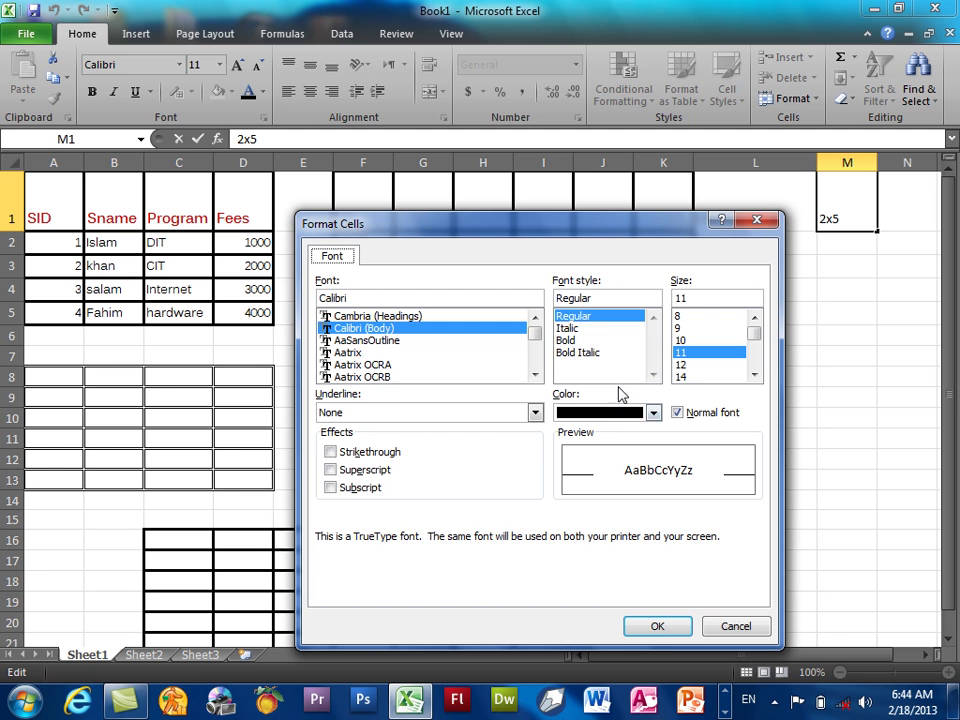
pyautogui.click(335, 469)
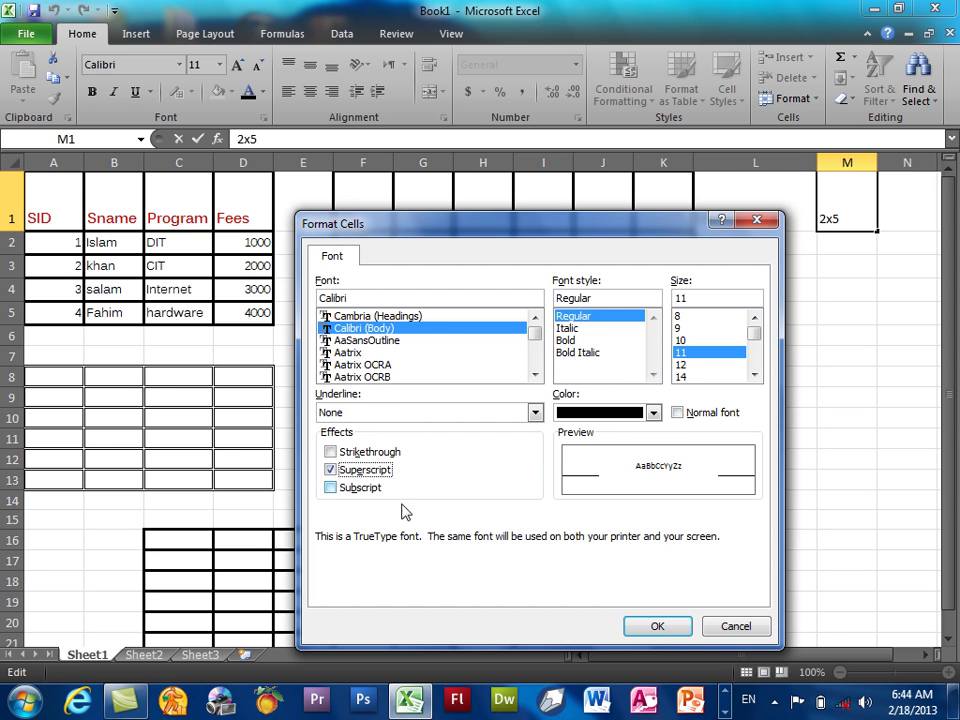
pyautogui.click(673, 625)
pyautogui.click(760, 375)
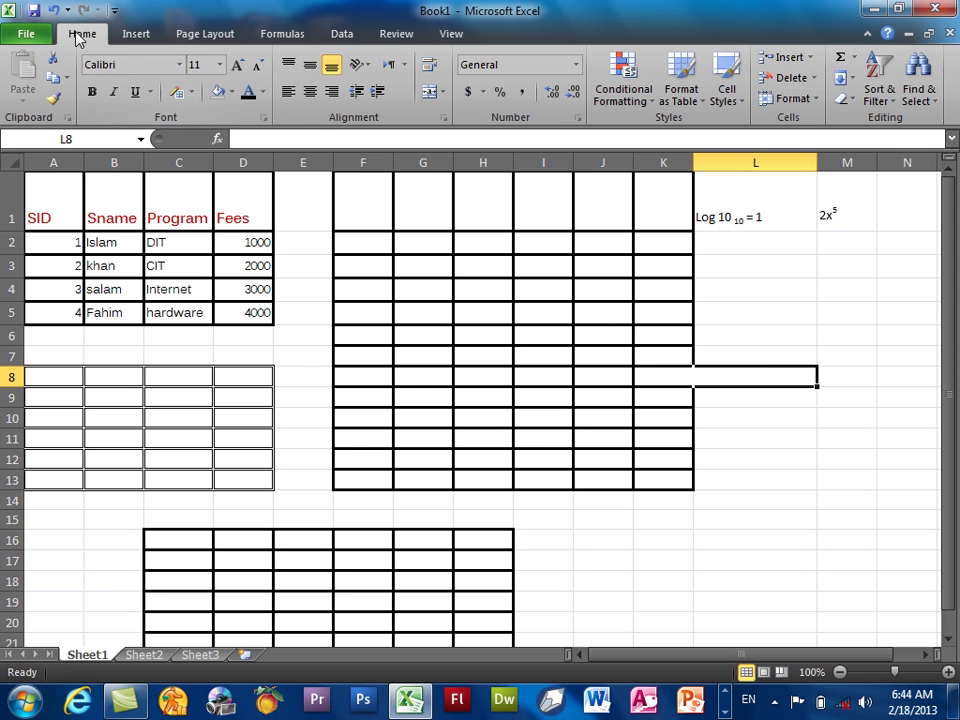
# Step: Undo four times to remove the M1 and L1 entries and restore row 1
pyautogui.click(54, 11)
pyautogui.click(54, 11)
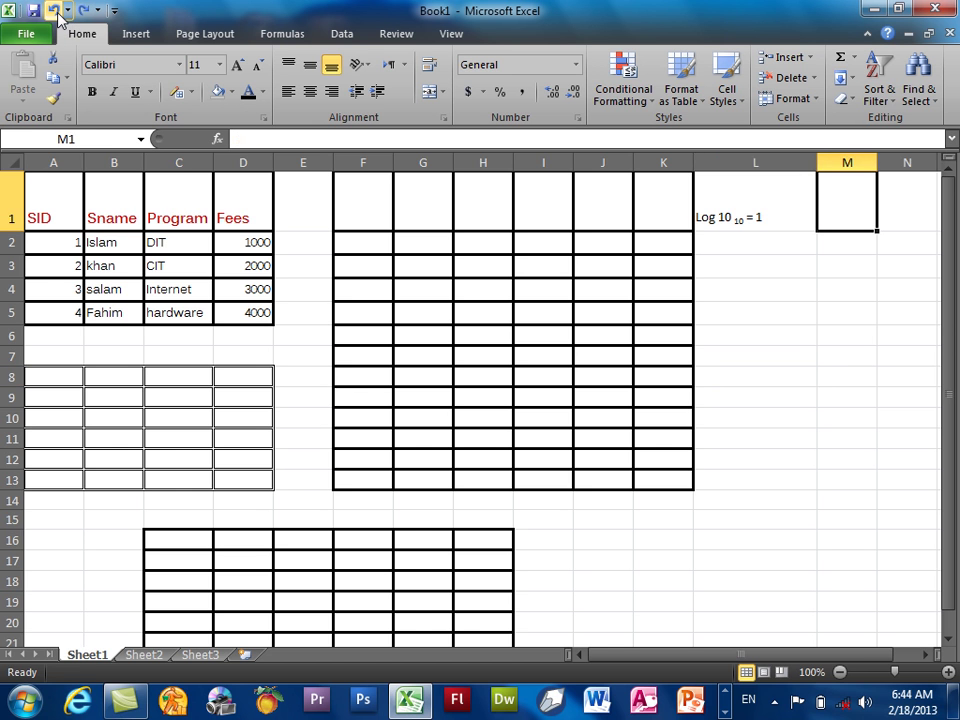
pyautogui.click(54, 11)
pyautogui.click(54, 11)
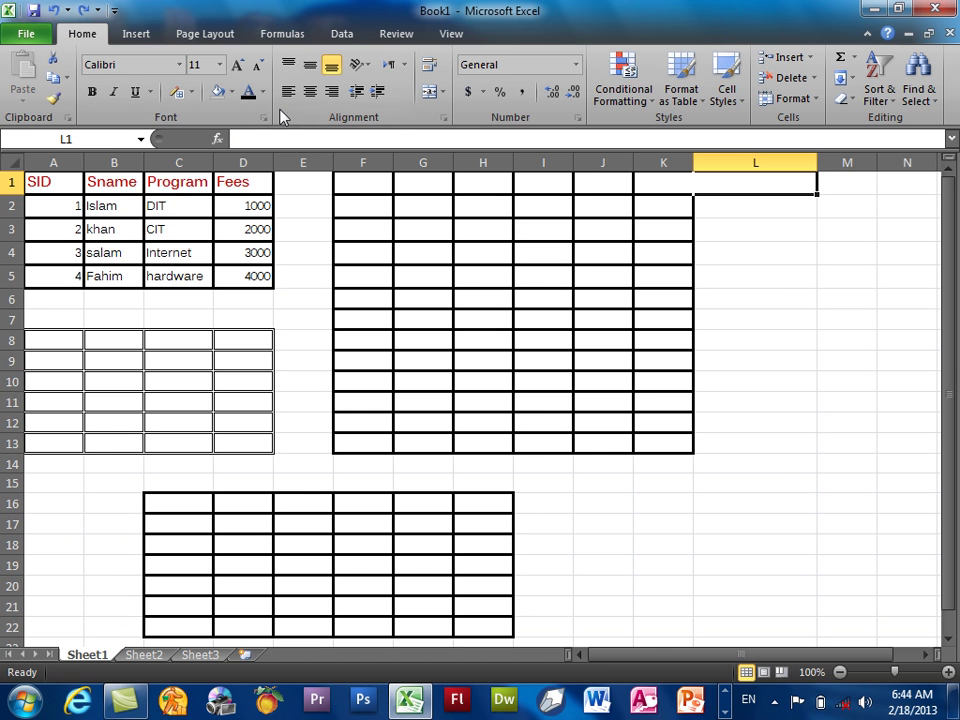
pyautogui.click(264, 117)
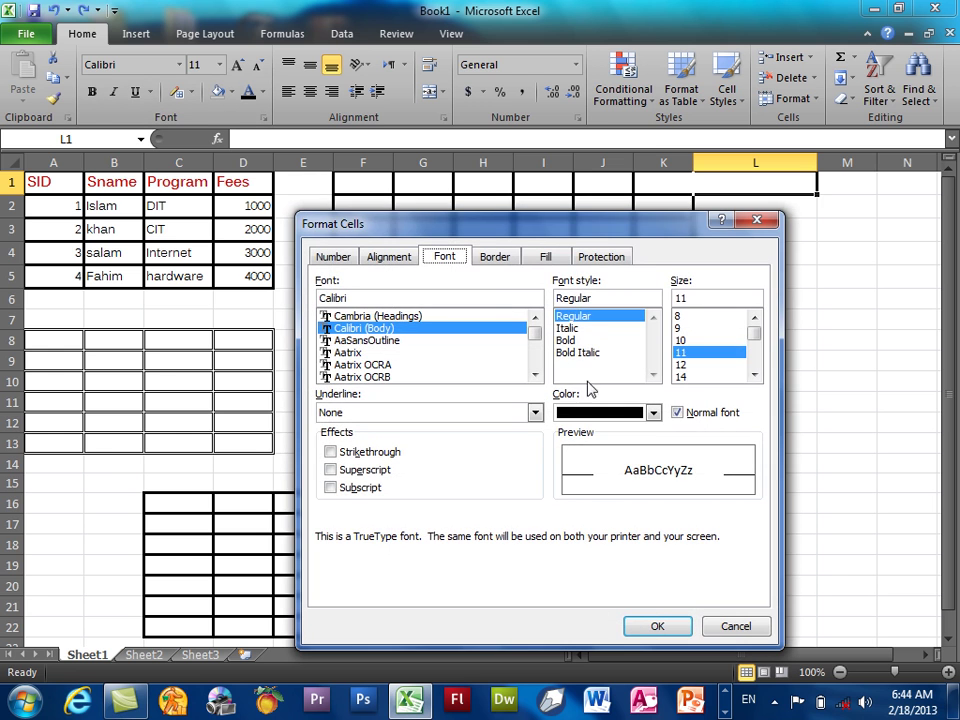
pyautogui.click(498, 259)
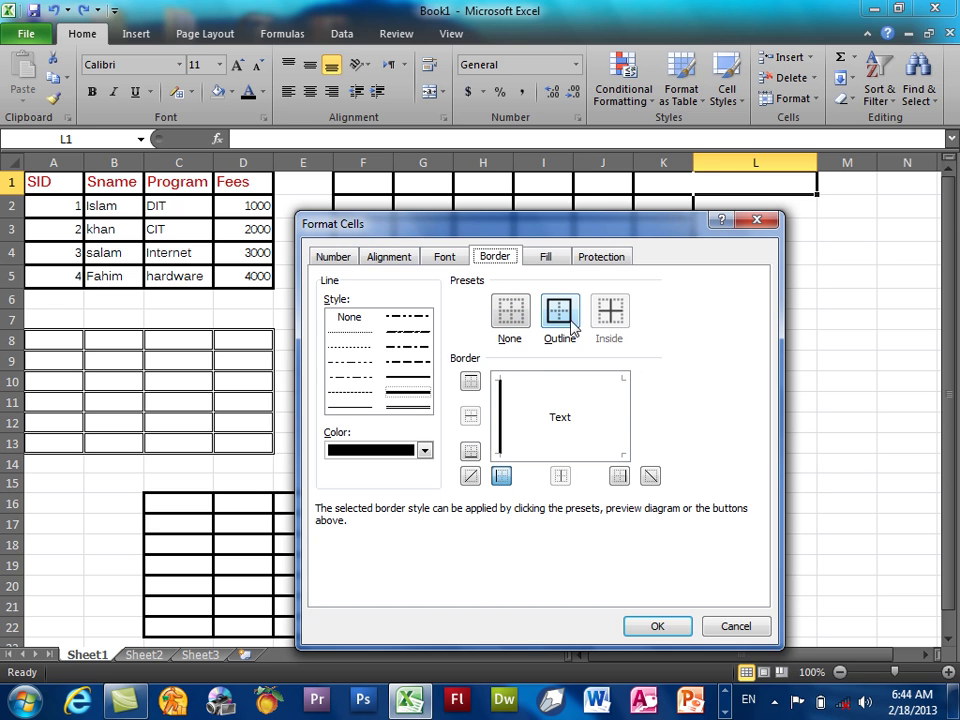
pyautogui.click(470, 381)
pyautogui.click(470, 381)
pyautogui.click(369, 455)
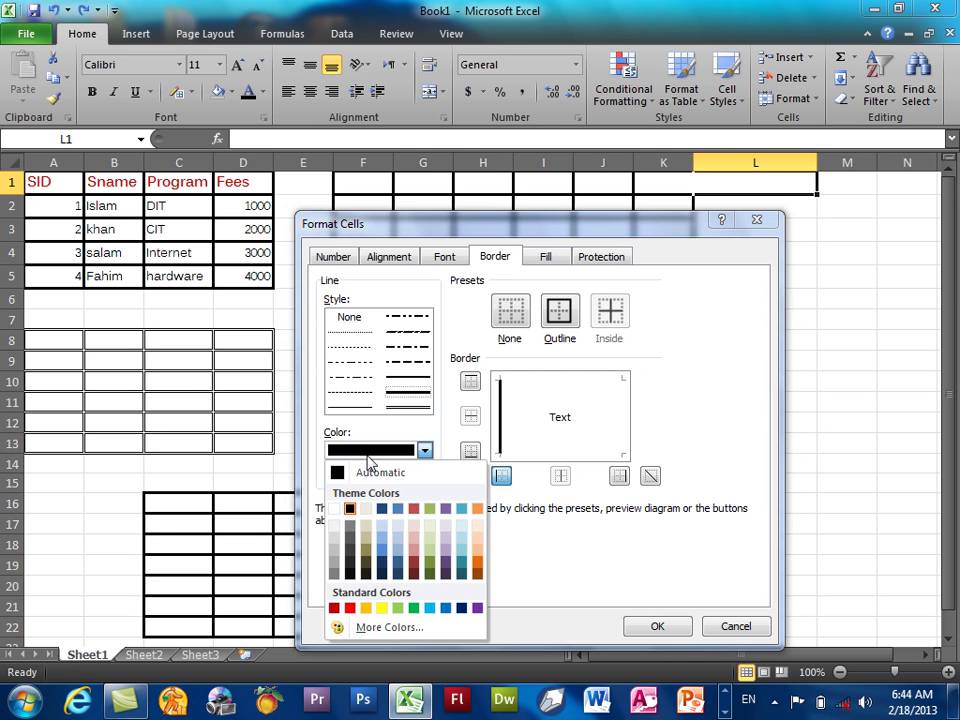
pyautogui.click(369, 455)
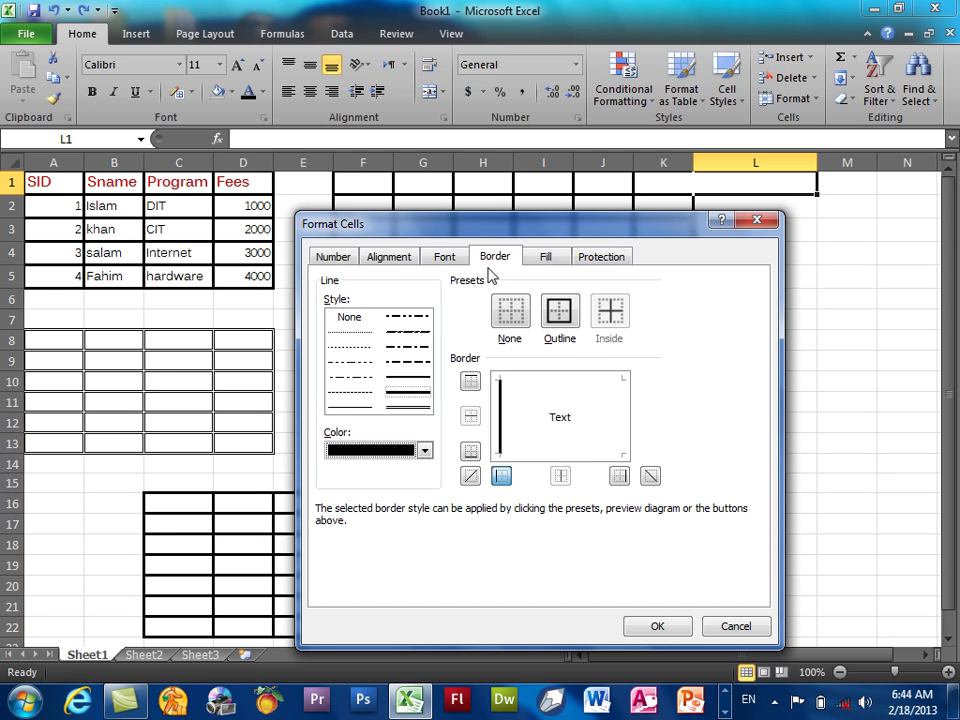
pyautogui.click(446, 258)
pyautogui.click(497, 258)
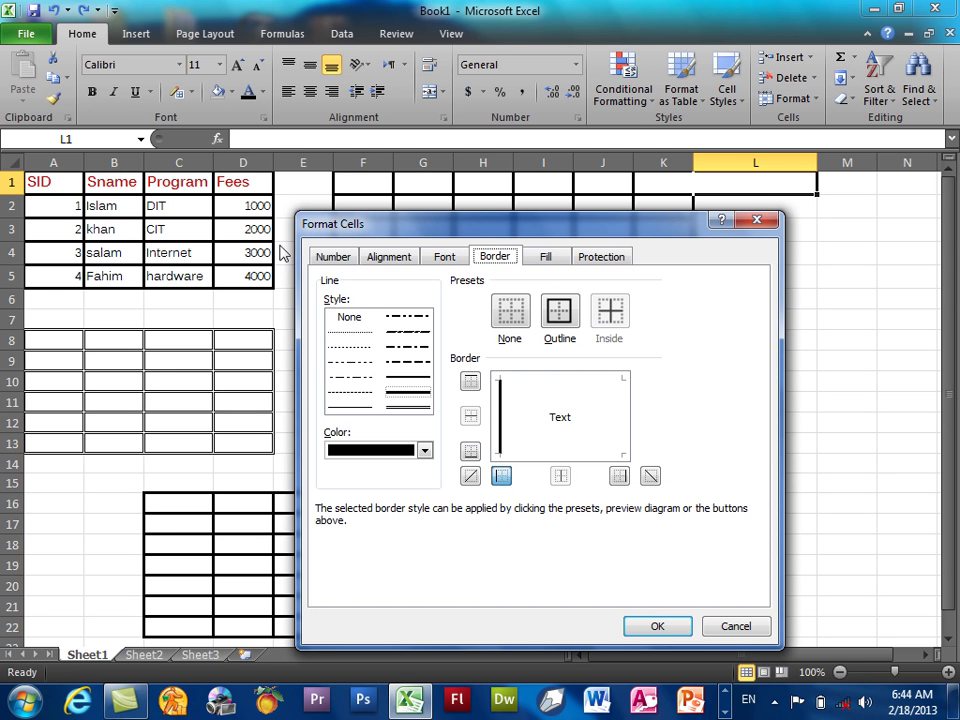
pyautogui.click(328, 258)
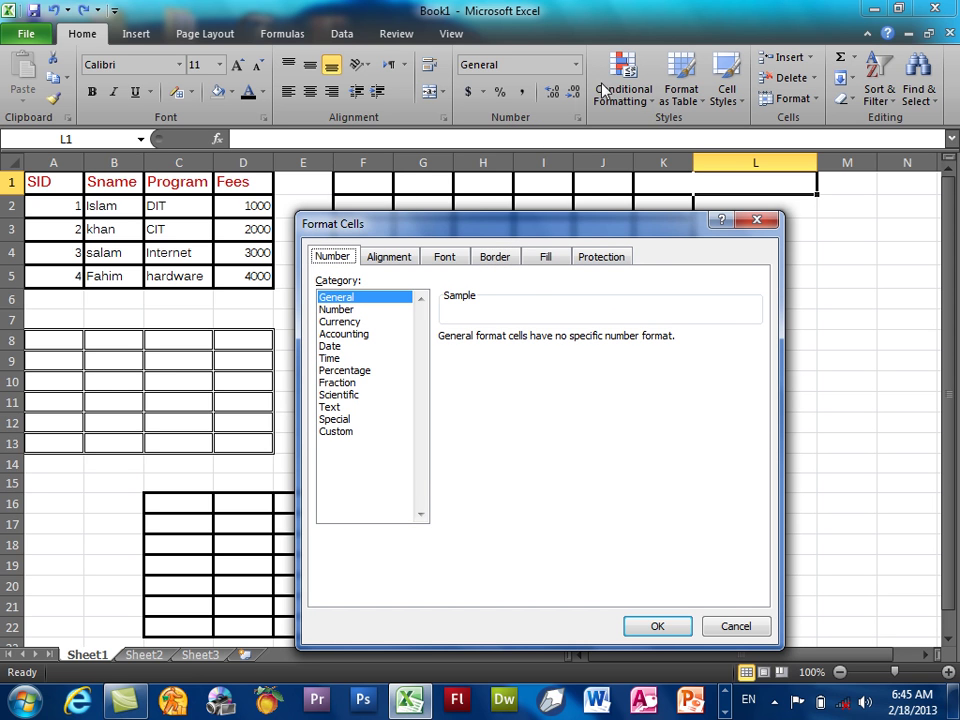
pyautogui.click(401, 258)
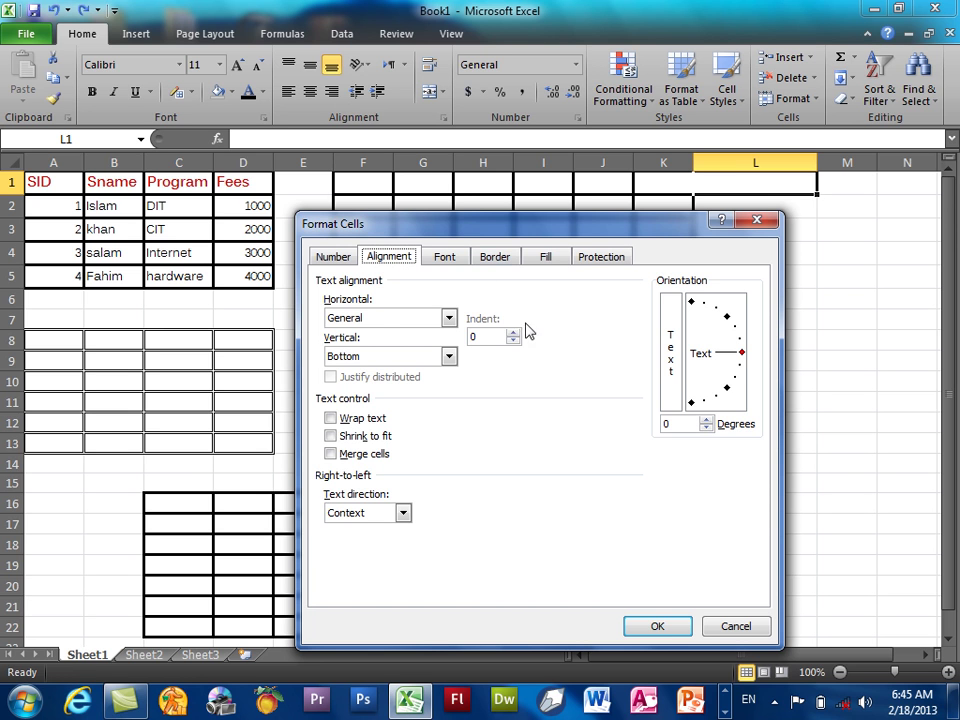
pyautogui.click(498, 258)
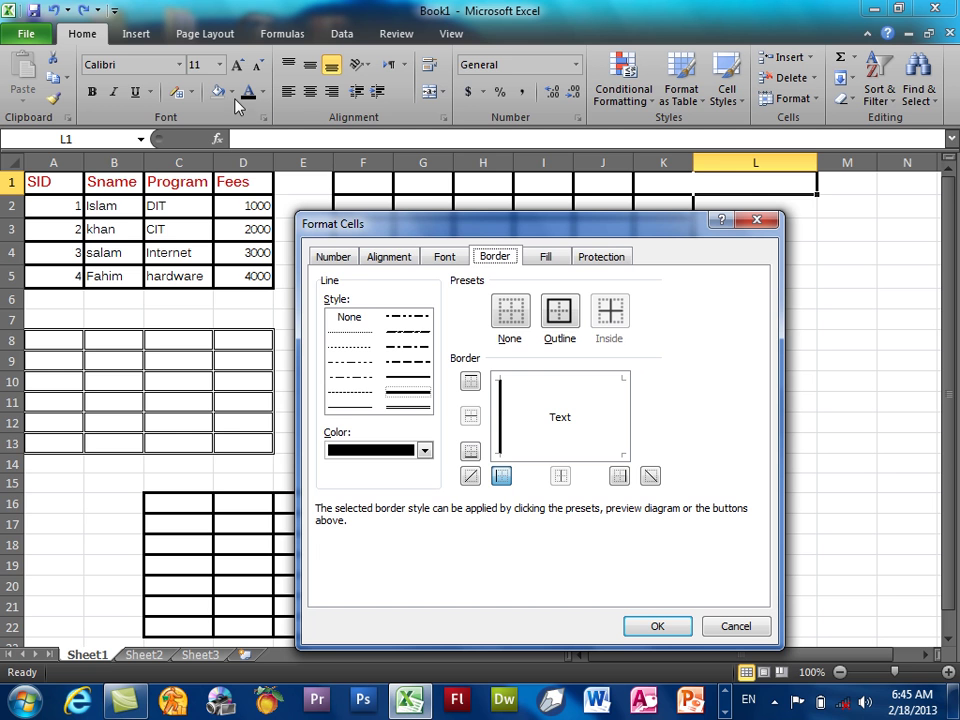
pyautogui.click(548, 258)
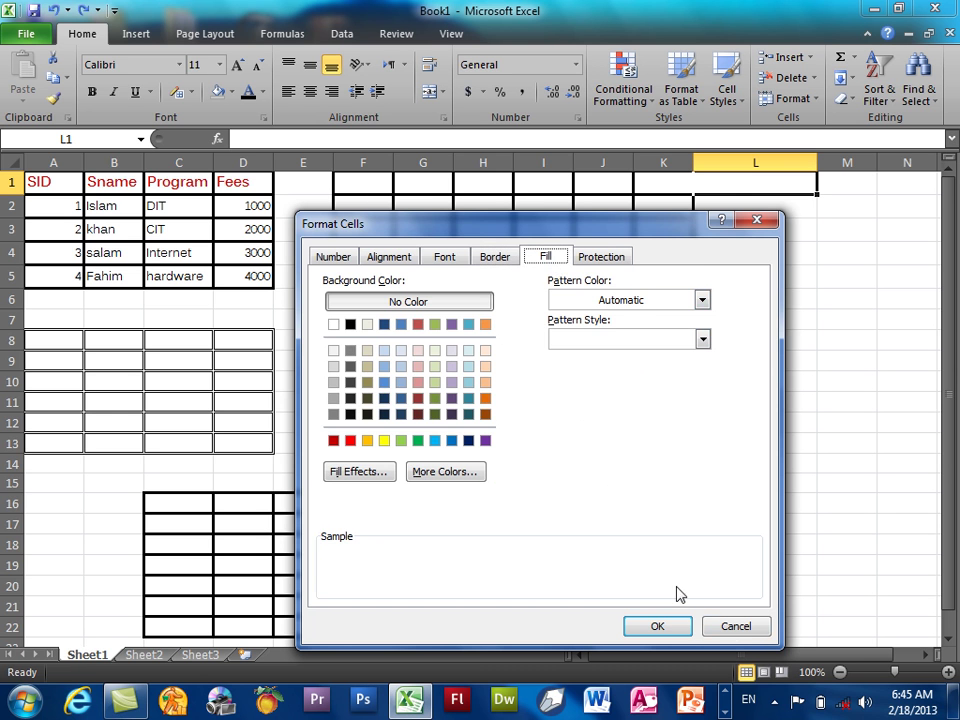
pyautogui.click(741, 626)
# Step: Fill header cells A1:D1 with orange from the Fill Color dropdown
pyautogui.moveTo(240, 184); pyautogui.dragTo(51, 181)
pyautogui.click(232, 92)
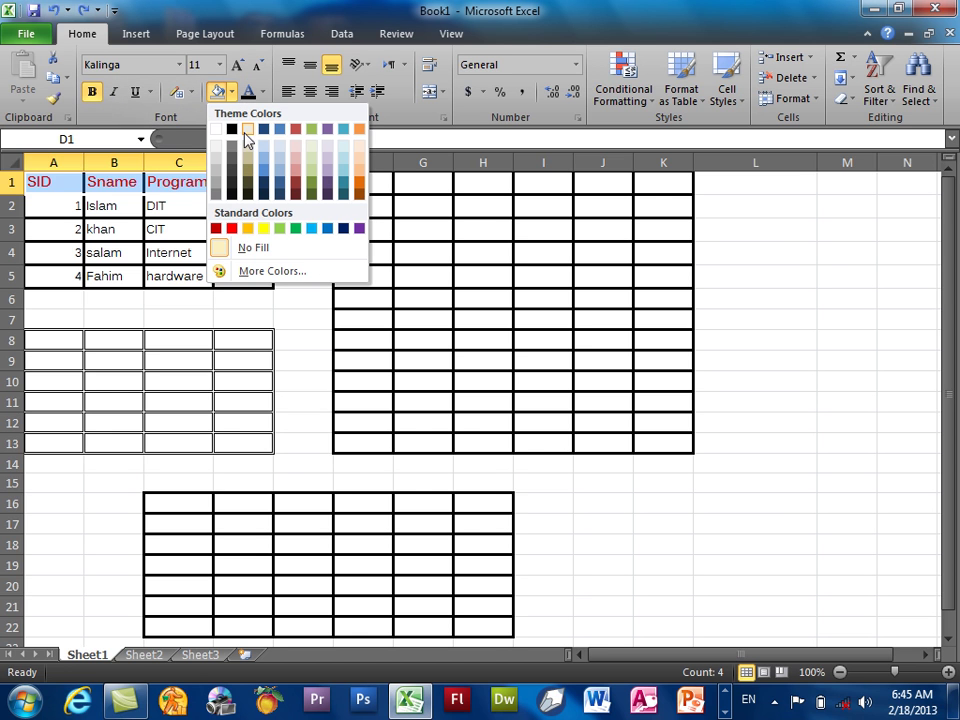
pyautogui.click(247, 229)
pyautogui.click(306, 322)
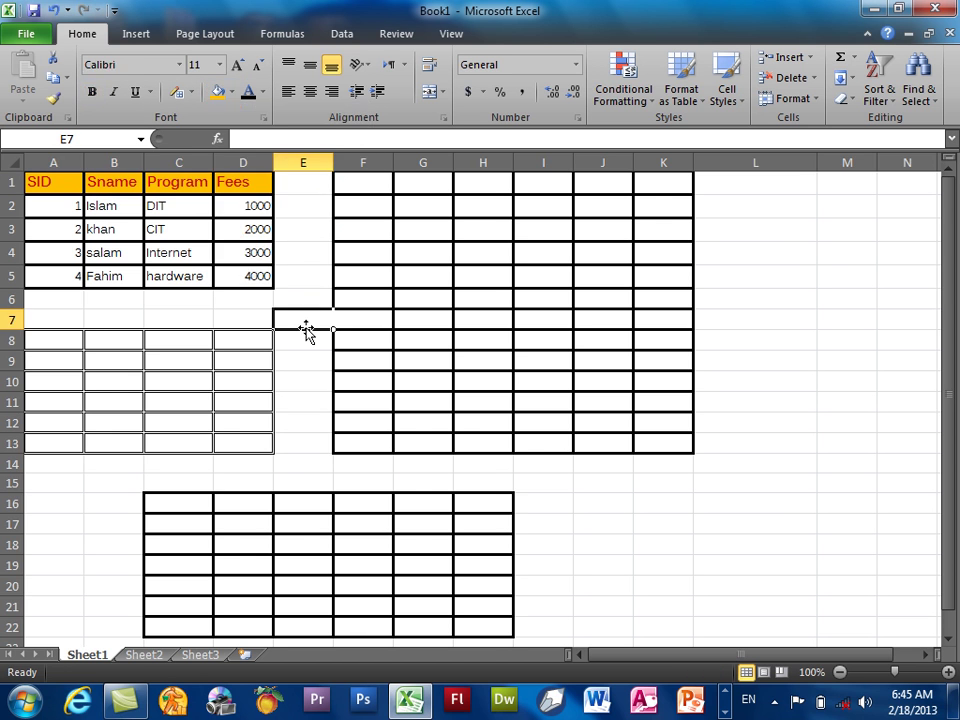
pyautogui.moveTo(236, 180); pyautogui.dragTo(55, 180)
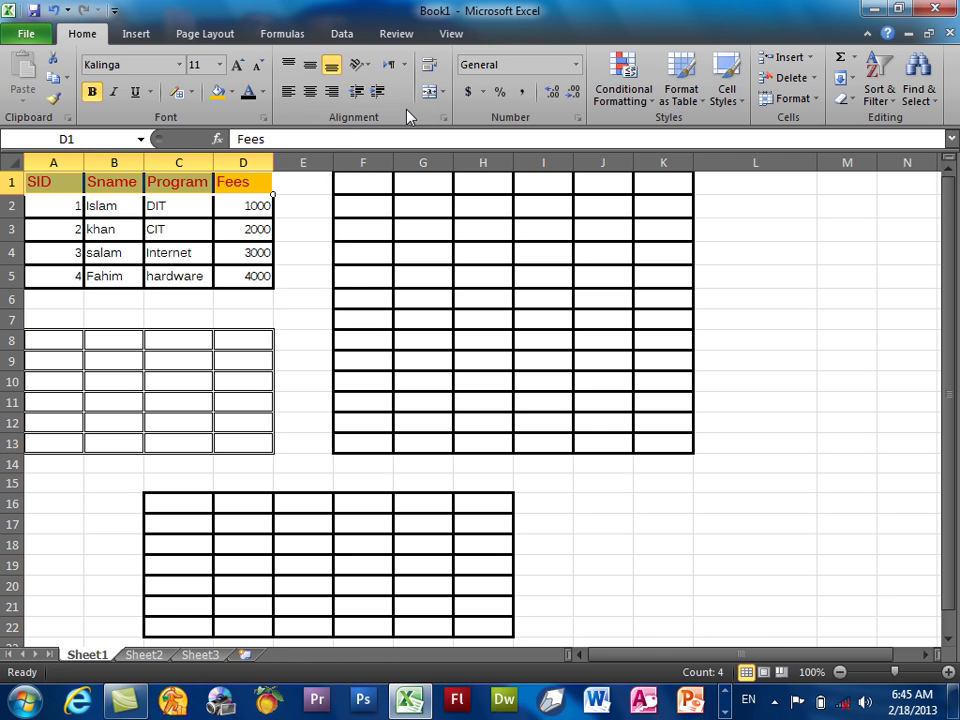
# Step: On the Format Cells Fill tab, choose orange as the header background colour after trying red and yellow
pyautogui.click(264, 118)
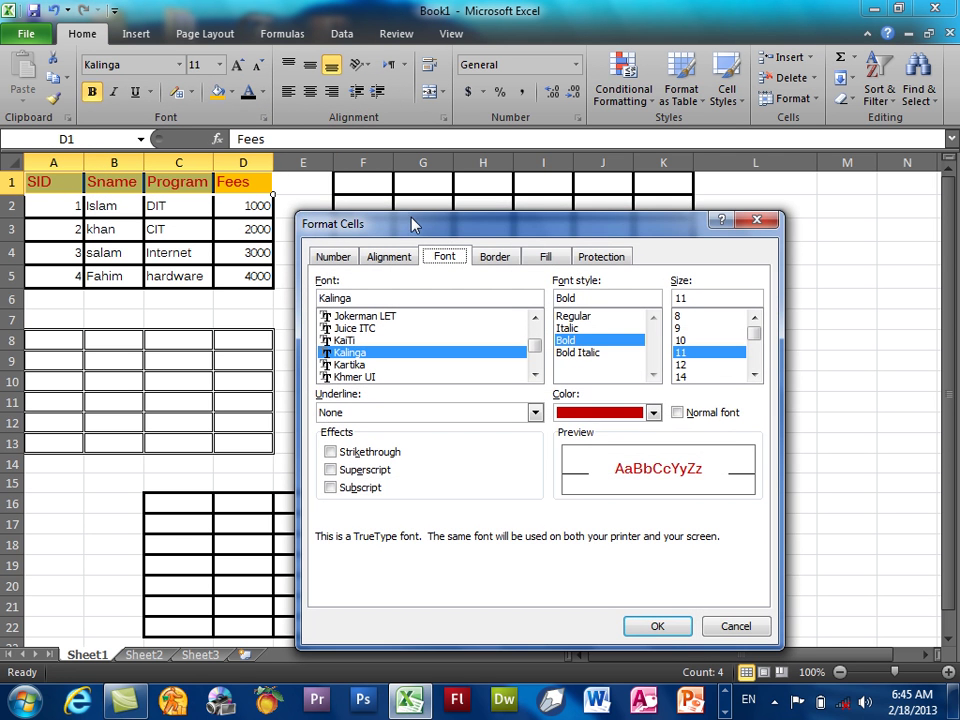
pyautogui.moveTo(413, 220); pyautogui.dragTo(440, 130)
pyautogui.click(570, 163)
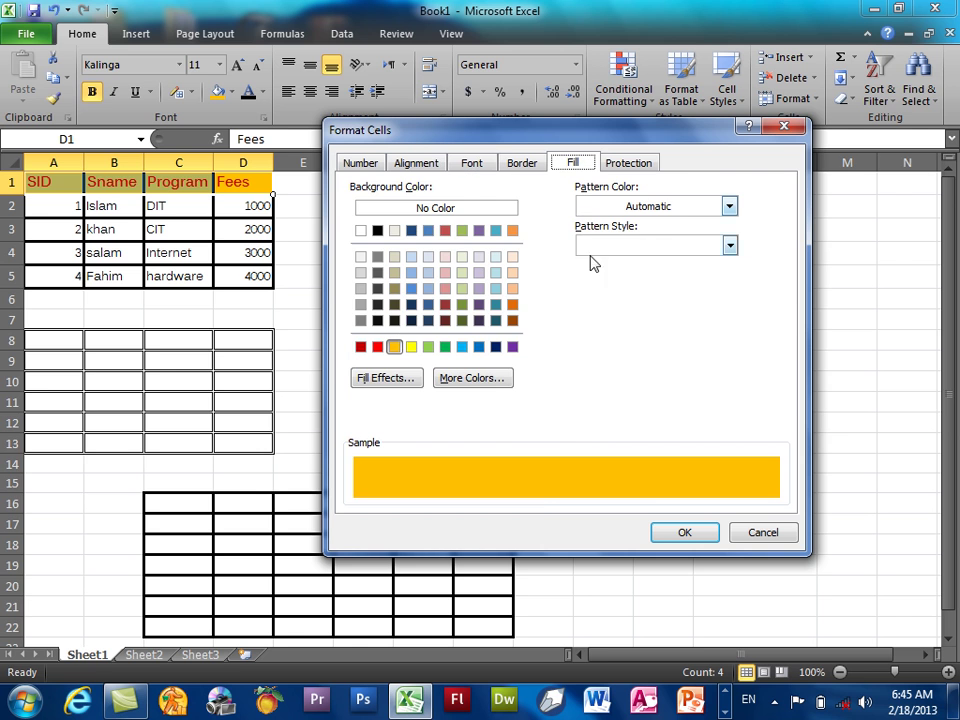
pyautogui.click(437, 210)
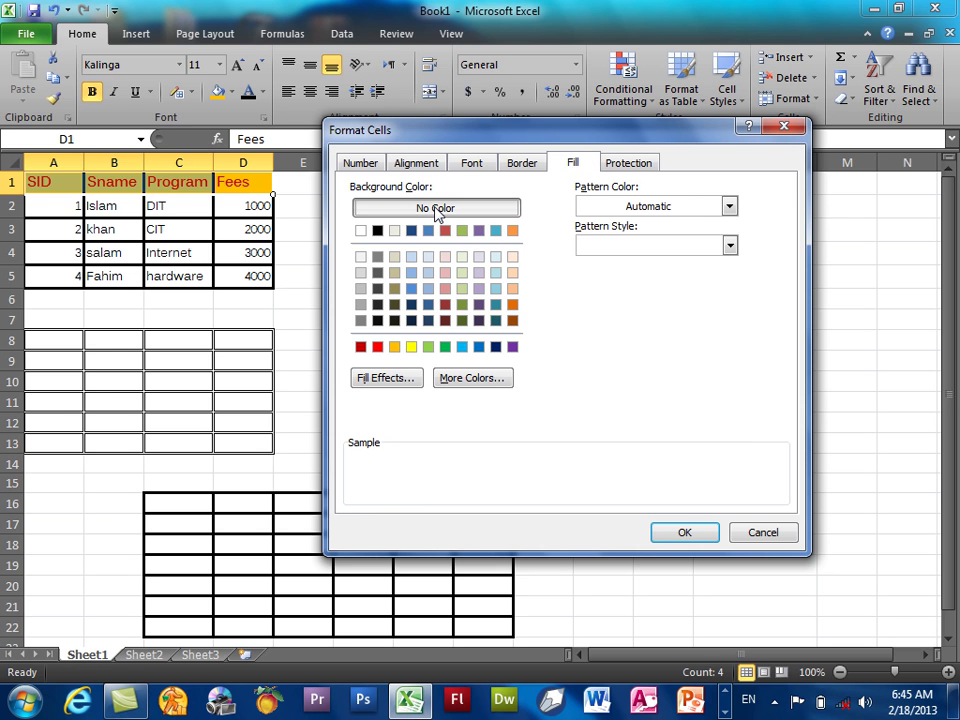
pyautogui.click(361, 347)
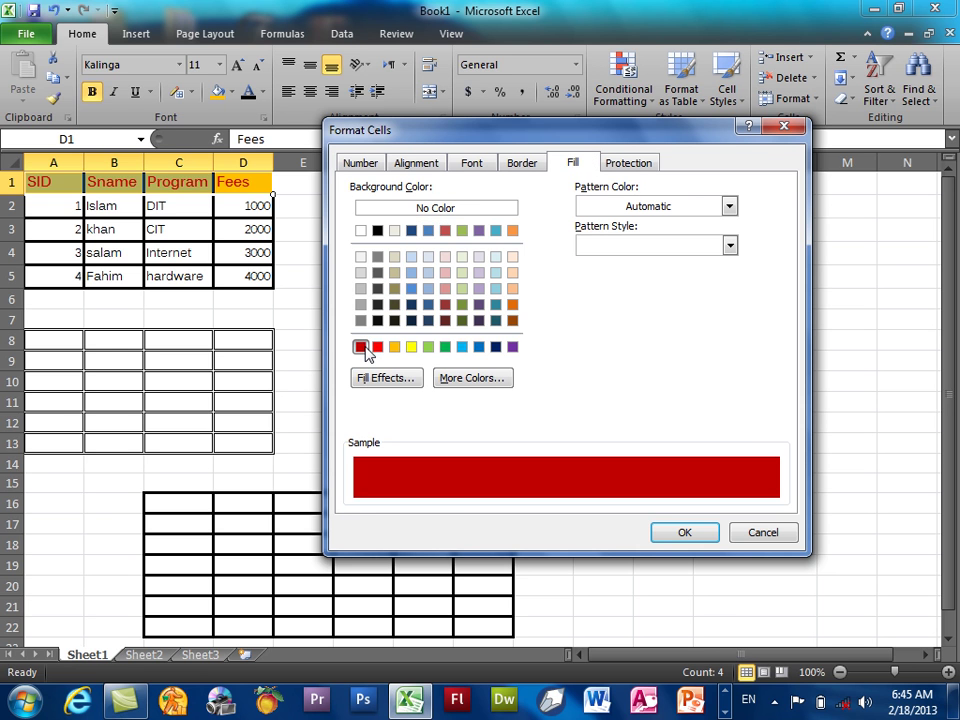
pyautogui.click(410, 350)
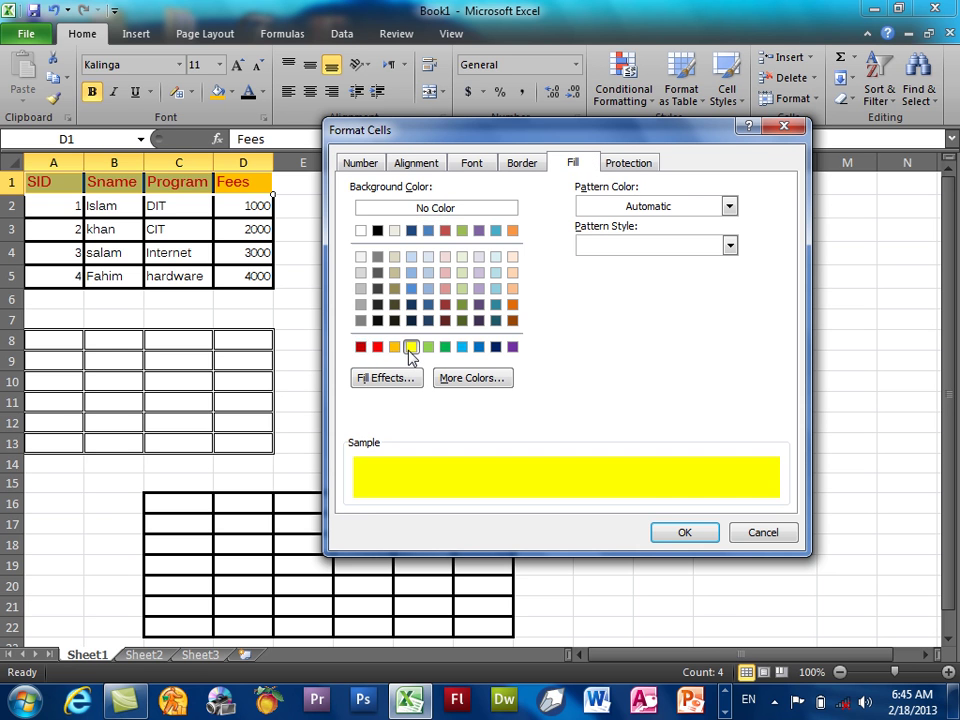
pyautogui.click(396, 350)
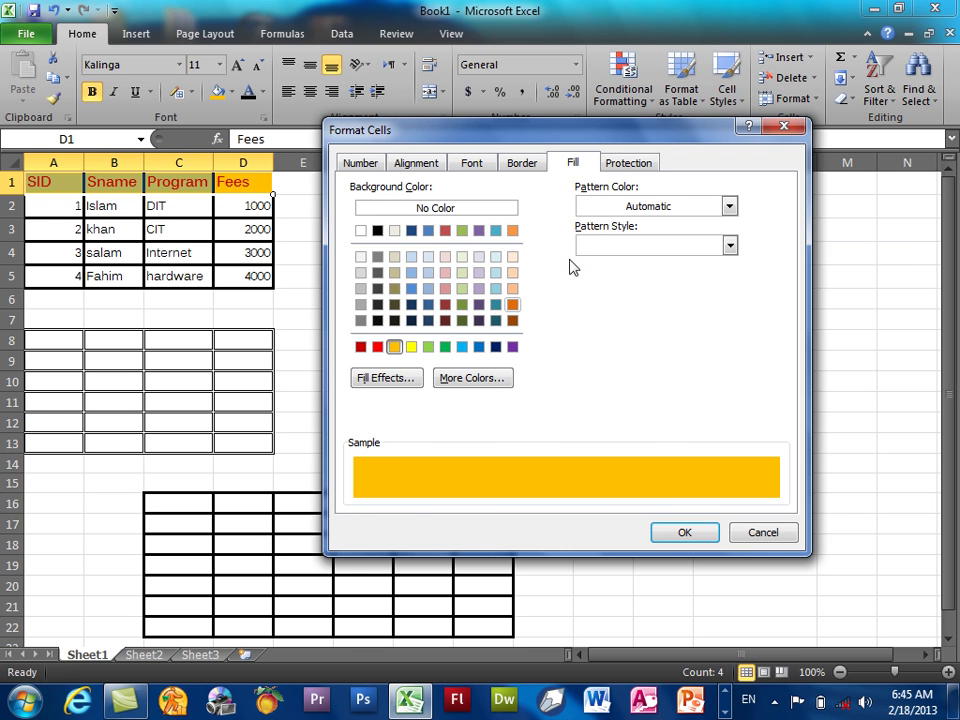
# Step: Add a dark blue Thin Horizontal Crosshatch pattern over the orange and apply it
pyautogui.click(600, 207)
pyautogui.click(604, 231)
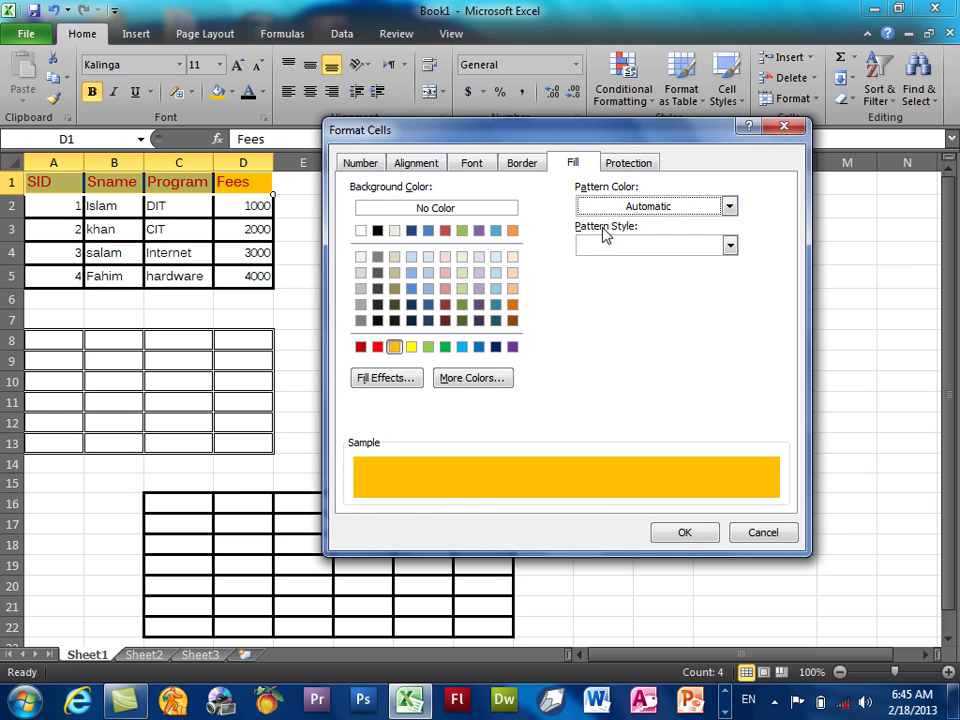
pyautogui.click(604, 247)
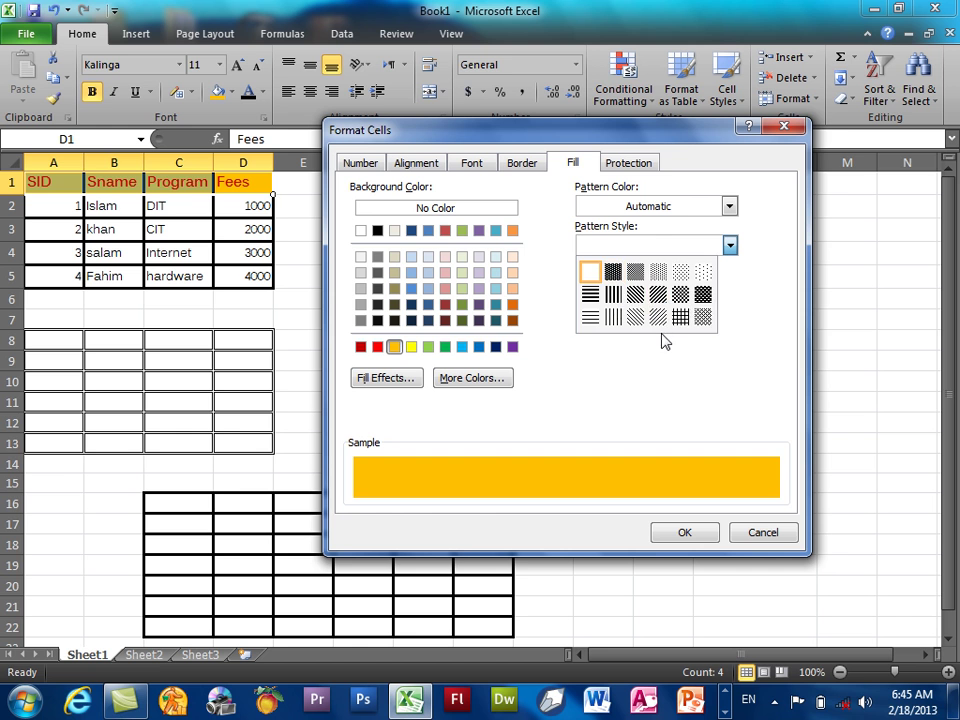
pyautogui.click(683, 320)
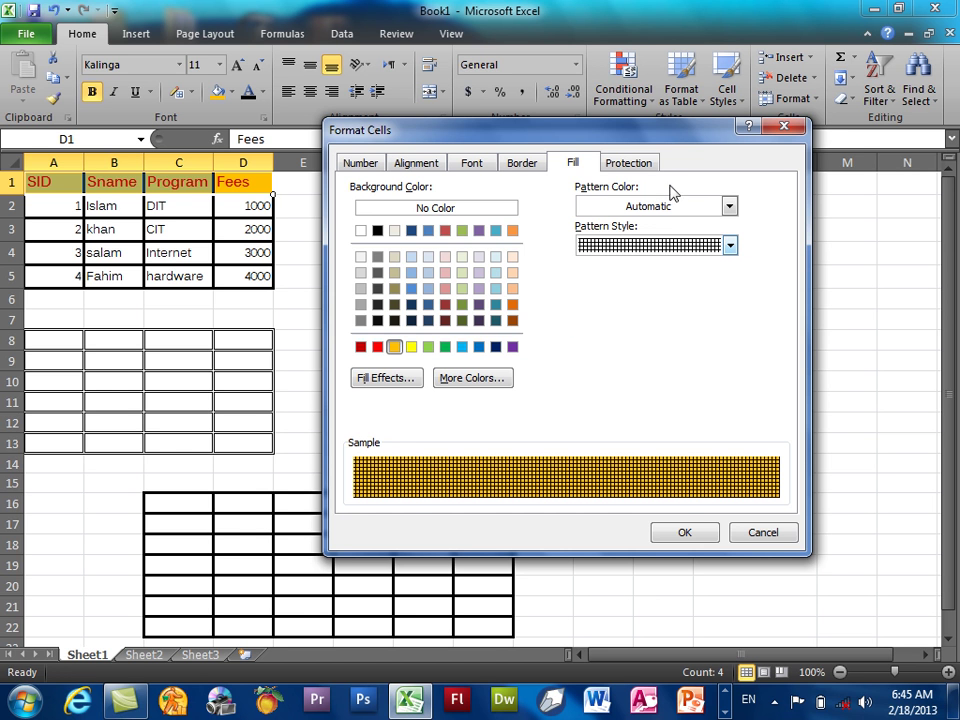
pyautogui.click(655, 207)
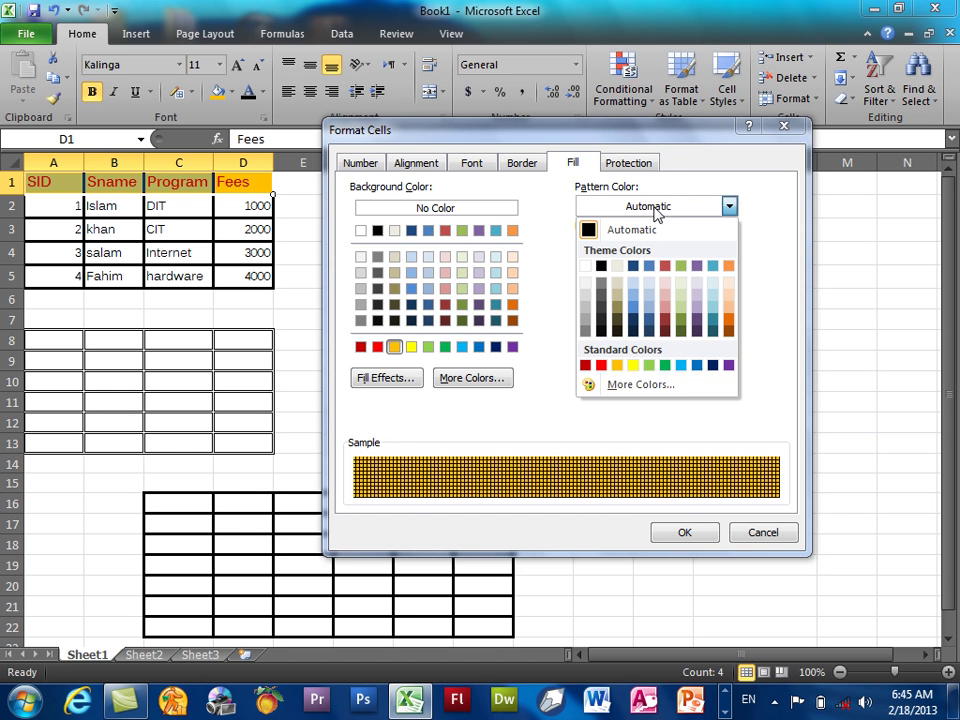
pyautogui.click(713, 364)
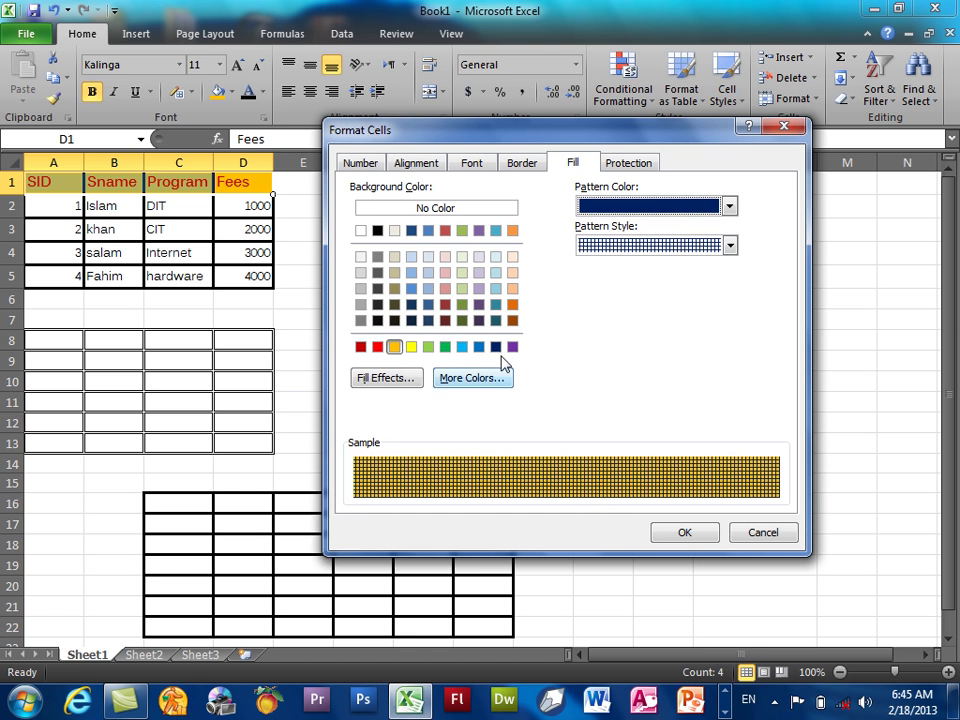
pyautogui.click(397, 349)
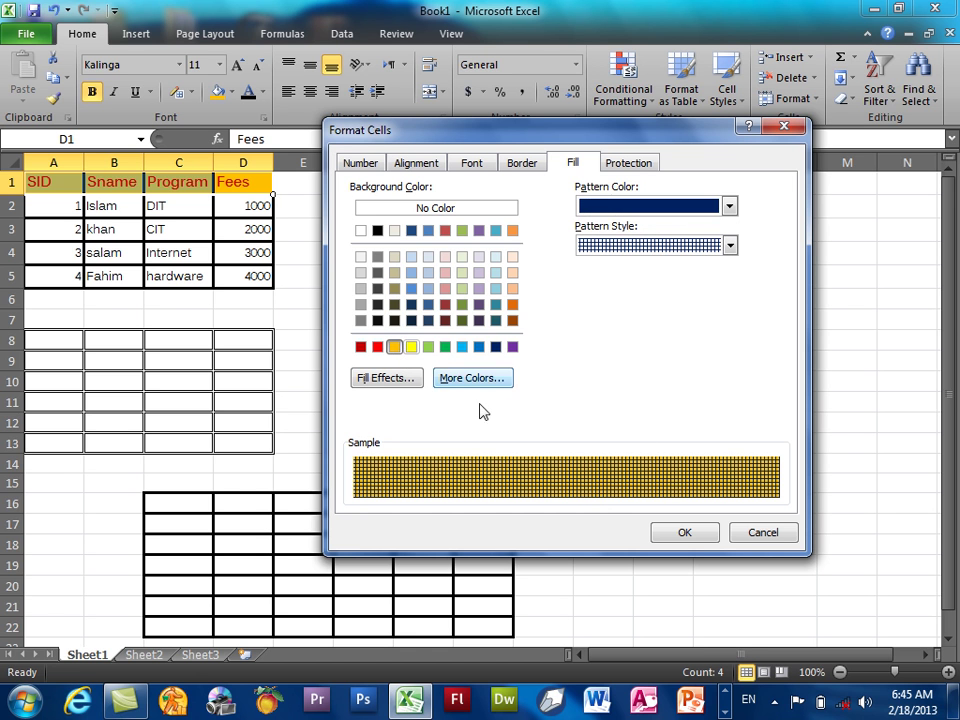
pyautogui.click(684, 532)
pyautogui.click(501, 384)
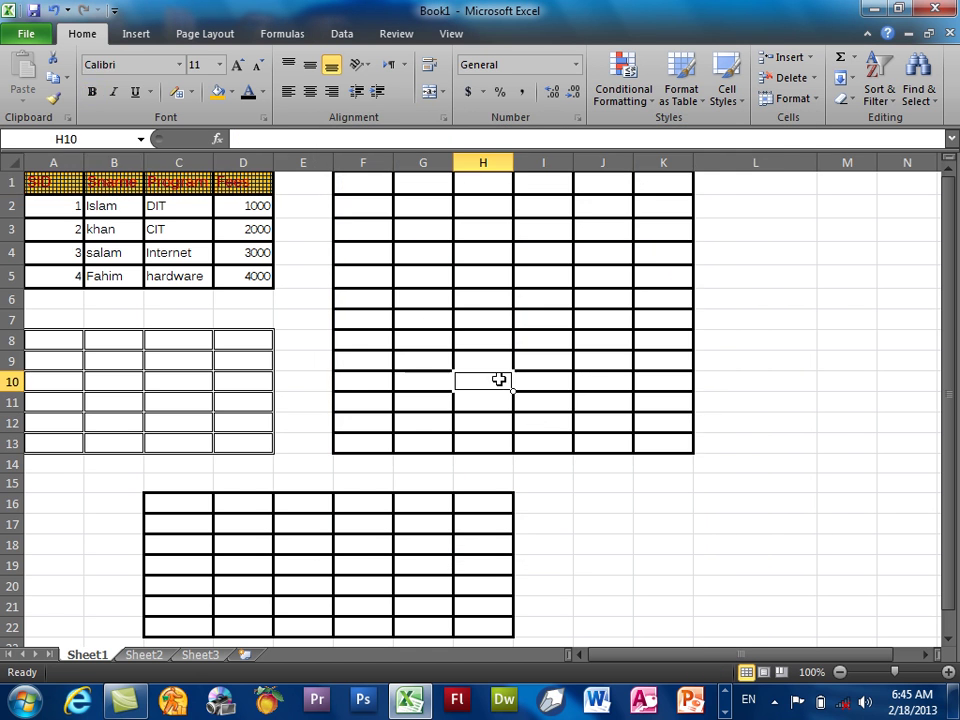
pyautogui.moveTo(238, 183); pyautogui.dragTo(81, 175)
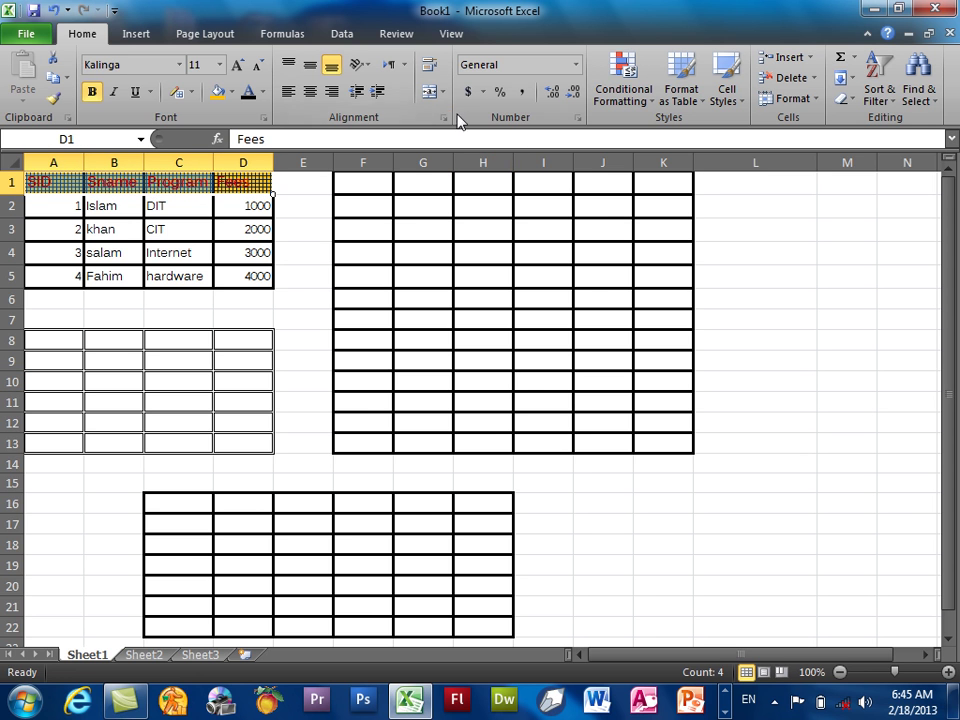
# Step: Reset the header fill pattern to an automatic-colour Solid style, removing the crosshatch
pyautogui.click(262, 117)
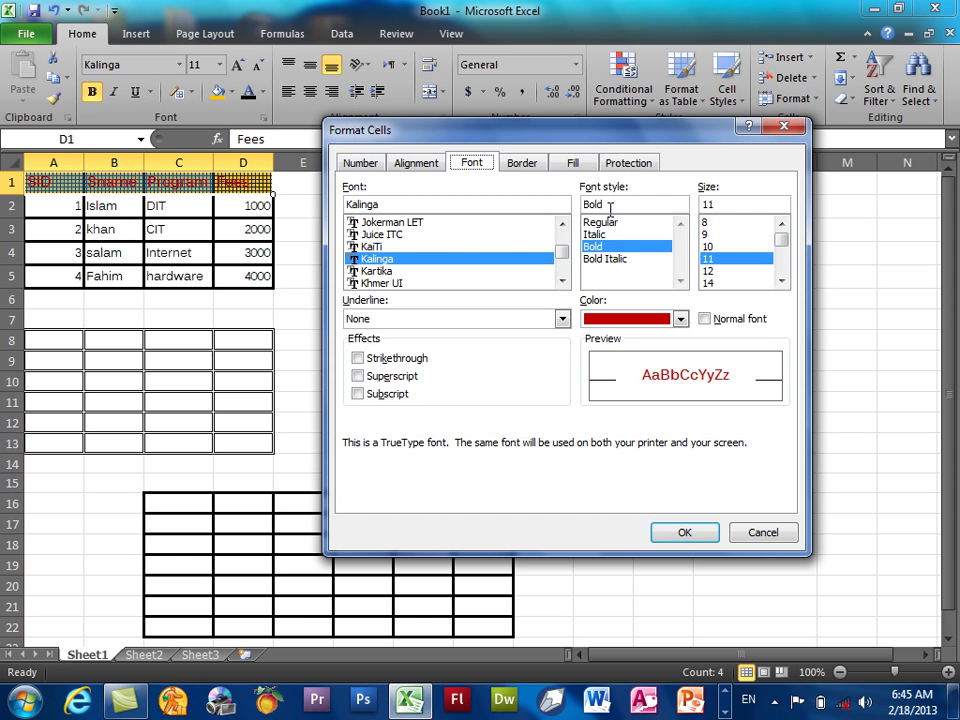
pyautogui.click(585, 163)
pyautogui.click(643, 206)
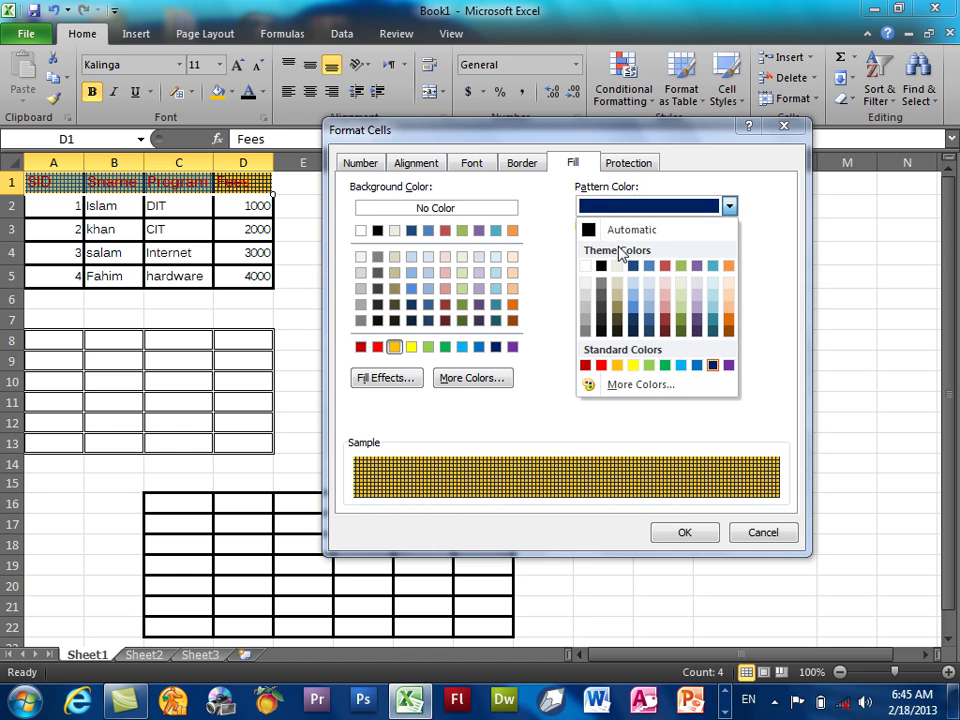
pyautogui.click(625, 229)
pyautogui.click(621, 246)
pyautogui.click(589, 270)
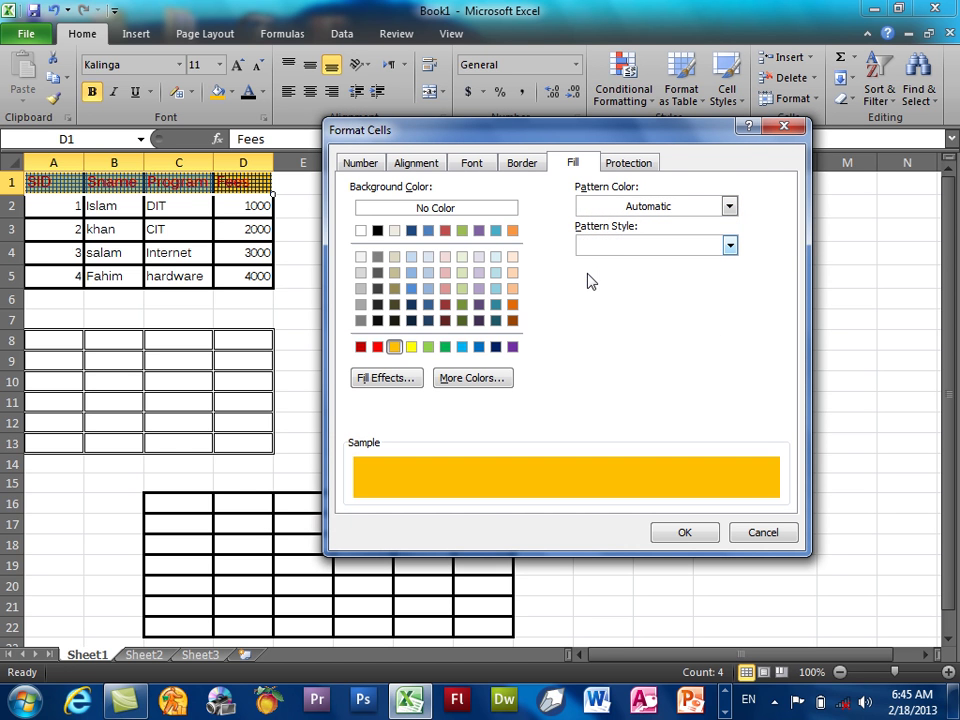
# Step: Apply a black-to-dark-red gradient shaded From center to the header cells
pyautogui.click(370, 381)
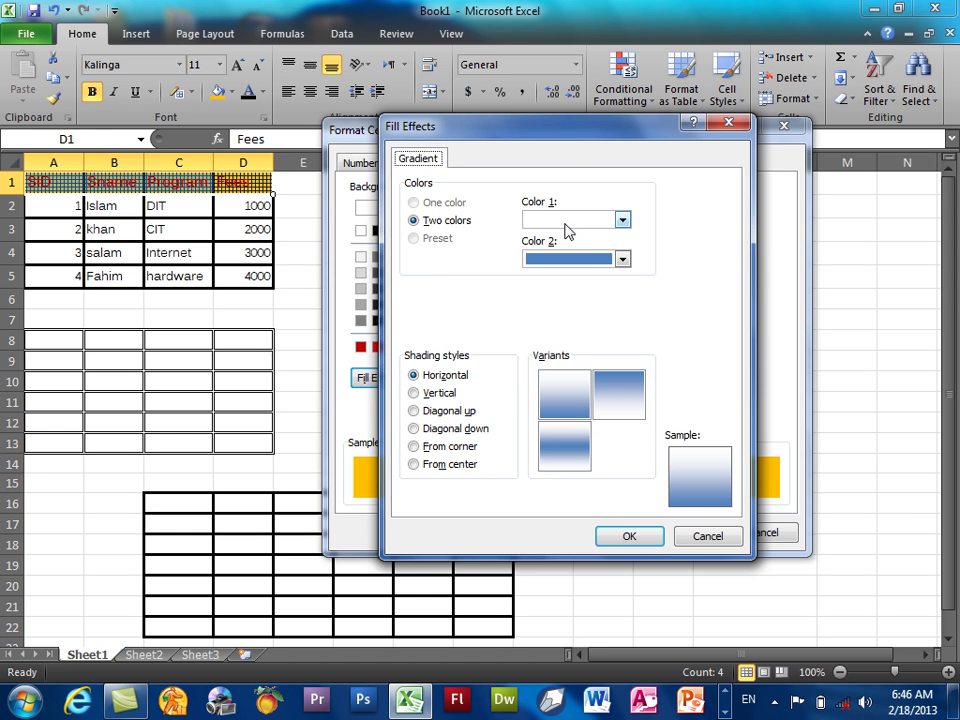
pyautogui.click(566, 222)
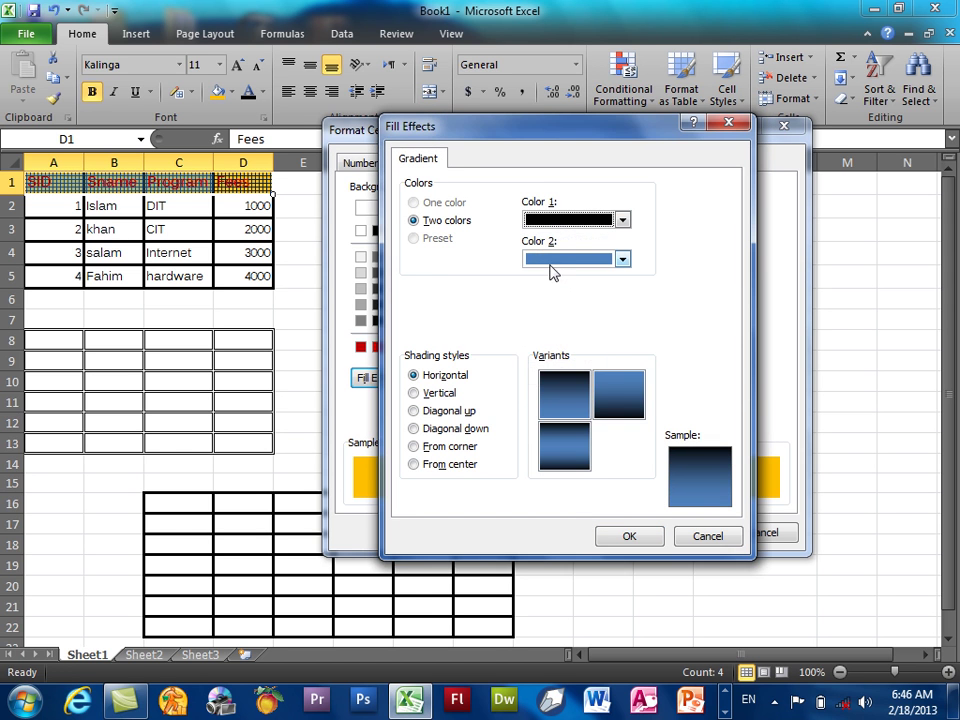
pyautogui.click(549, 262)
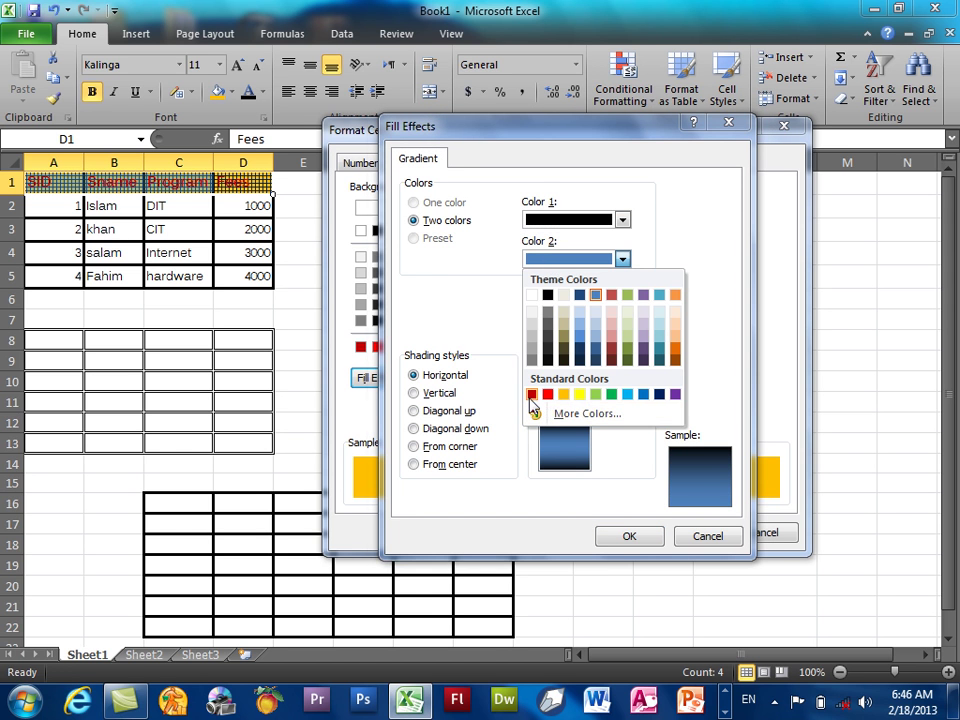
pyautogui.click(531, 394)
pyautogui.click(455, 468)
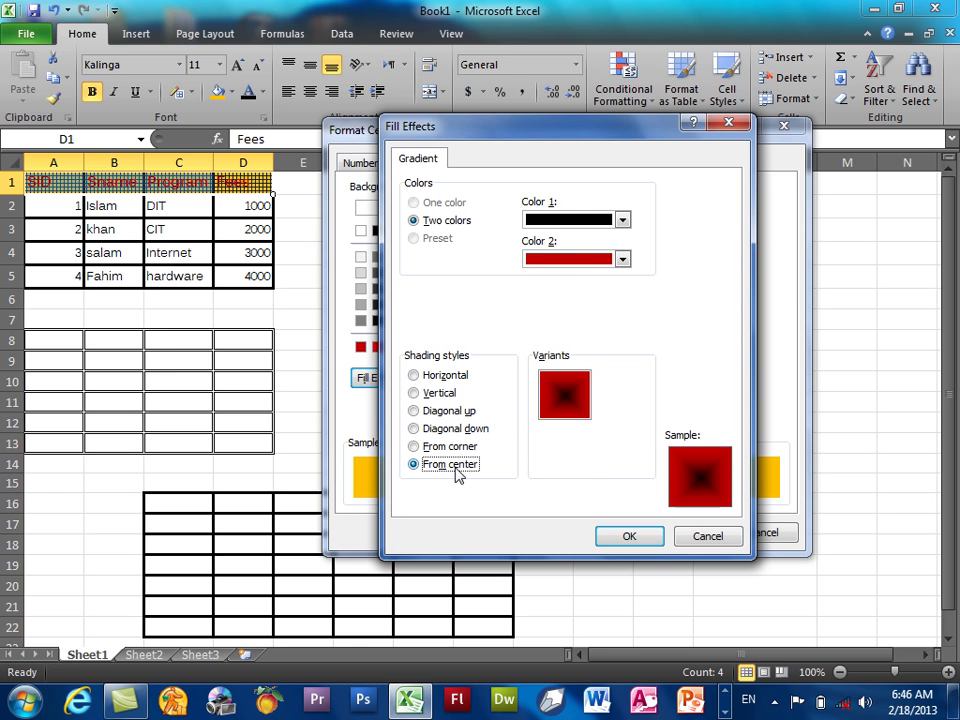
pyautogui.click(446, 428)
pyautogui.click(450, 394)
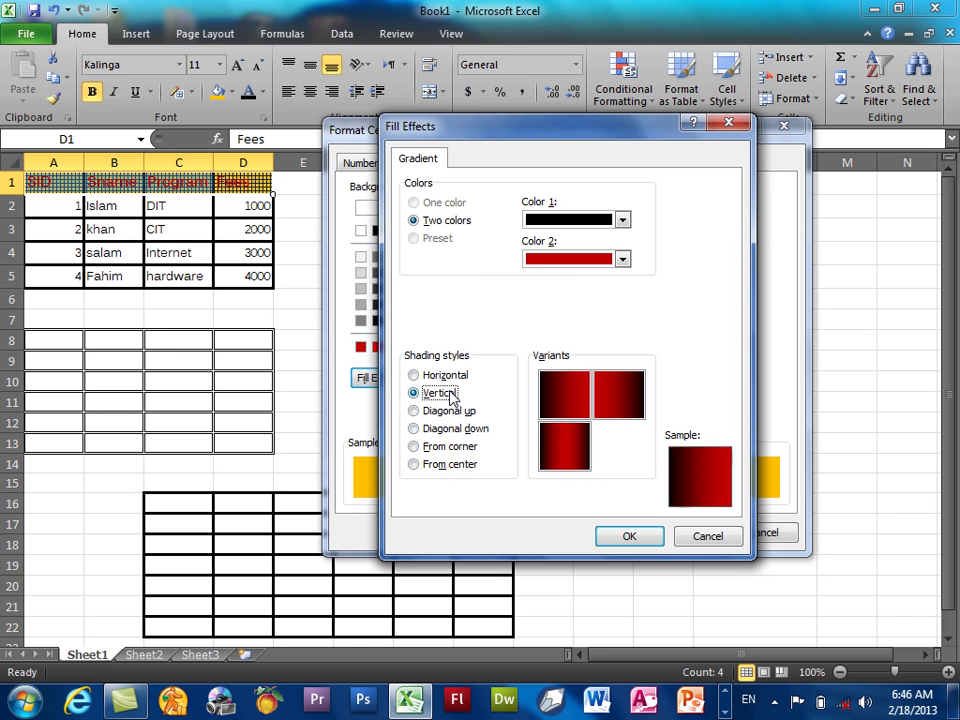
pyautogui.click(449, 465)
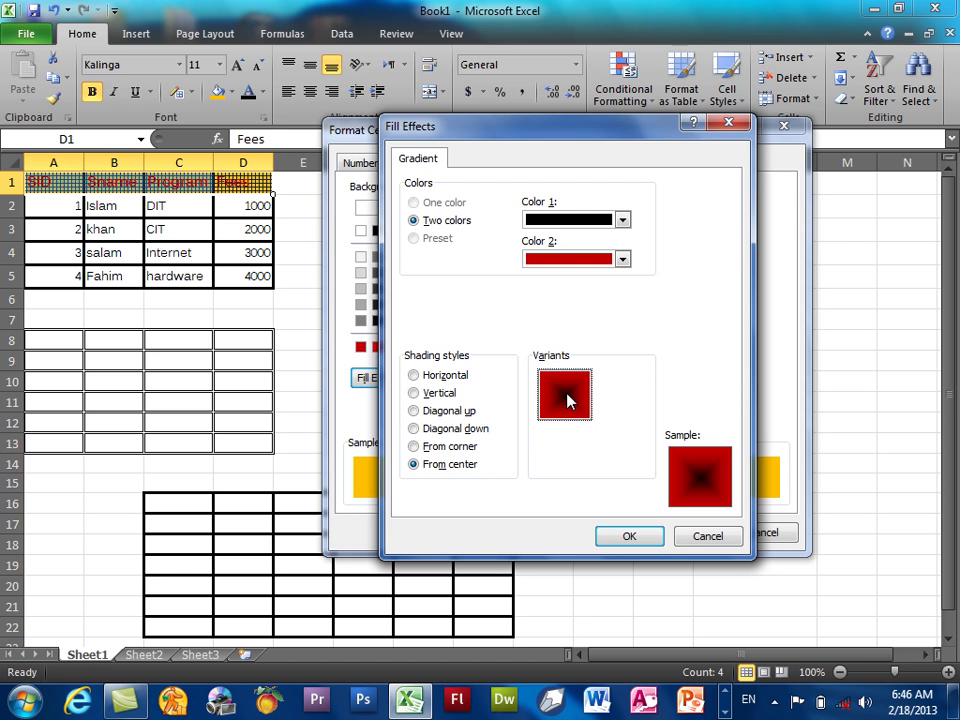
pyautogui.click(612, 538)
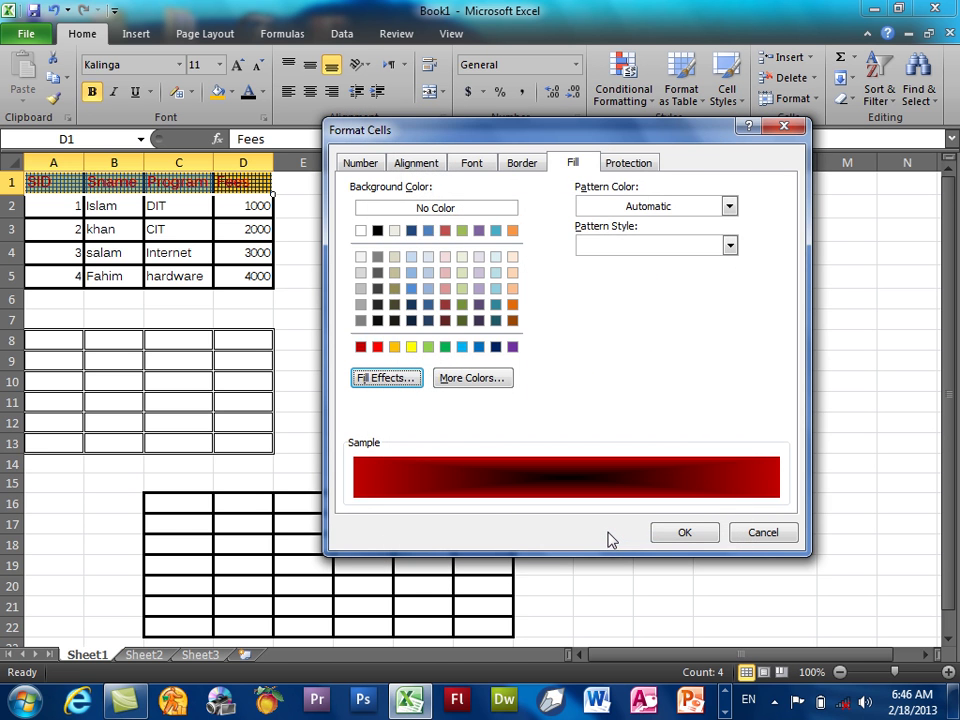
pyautogui.click(690, 537)
pyautogui.click(520, 395)
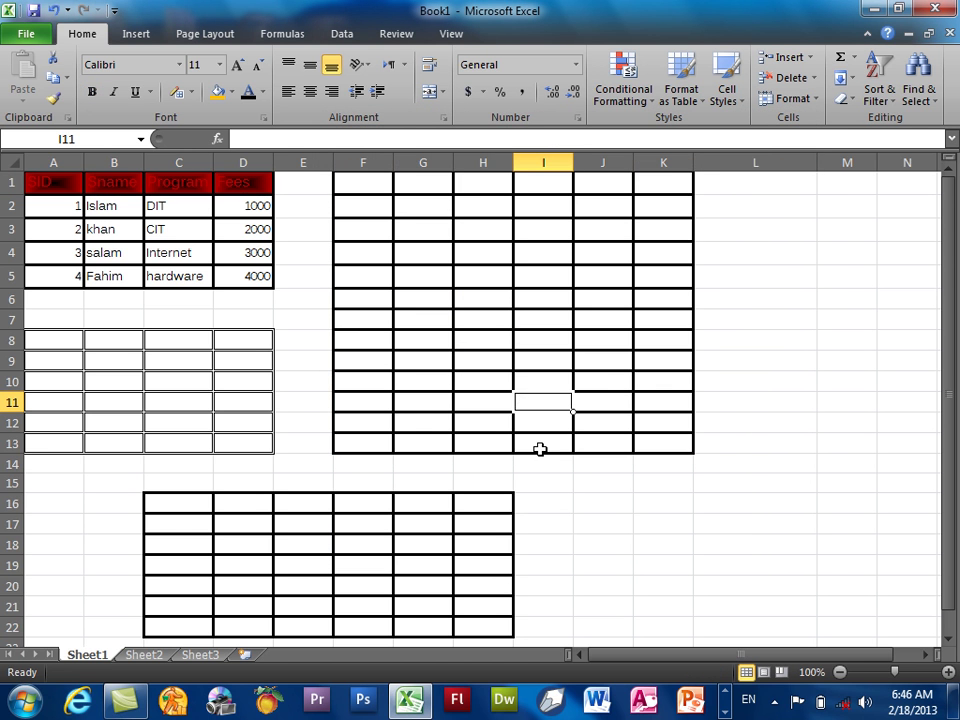
# Step: Make the A1:D1 header text white and one size larger, then widen column L
pyautogui.moveTo(240, 184); pyautogui.dragTo(58, 184)
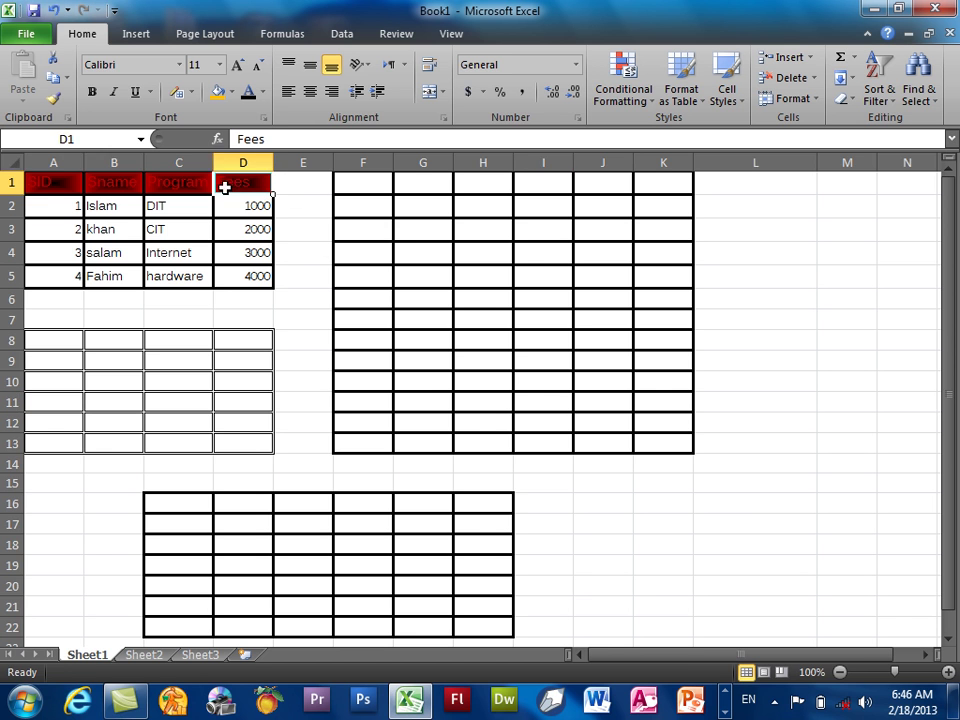
pyautogui.click(263, 92)
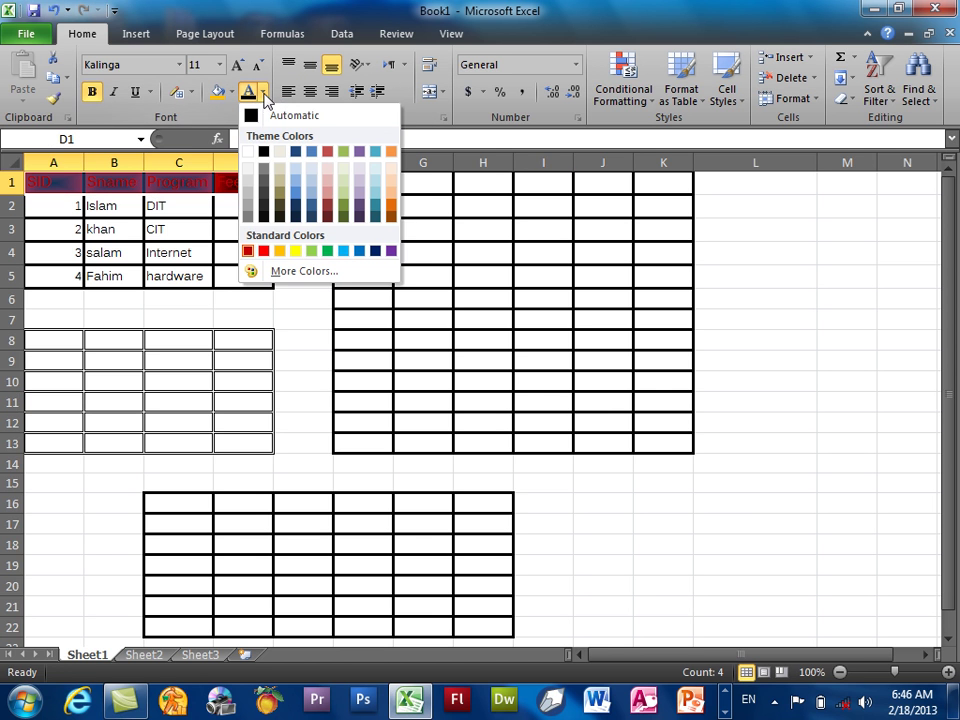
pyautogui.click(248, 152)
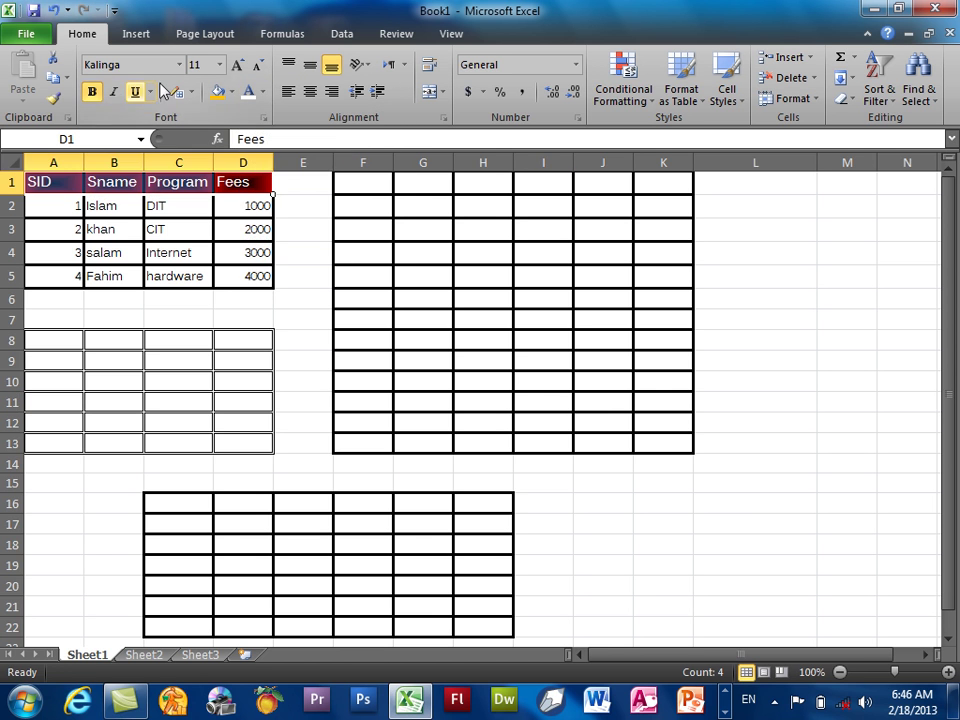
pyautogui.click(240, 65)
pyautogui.click(294, 239)
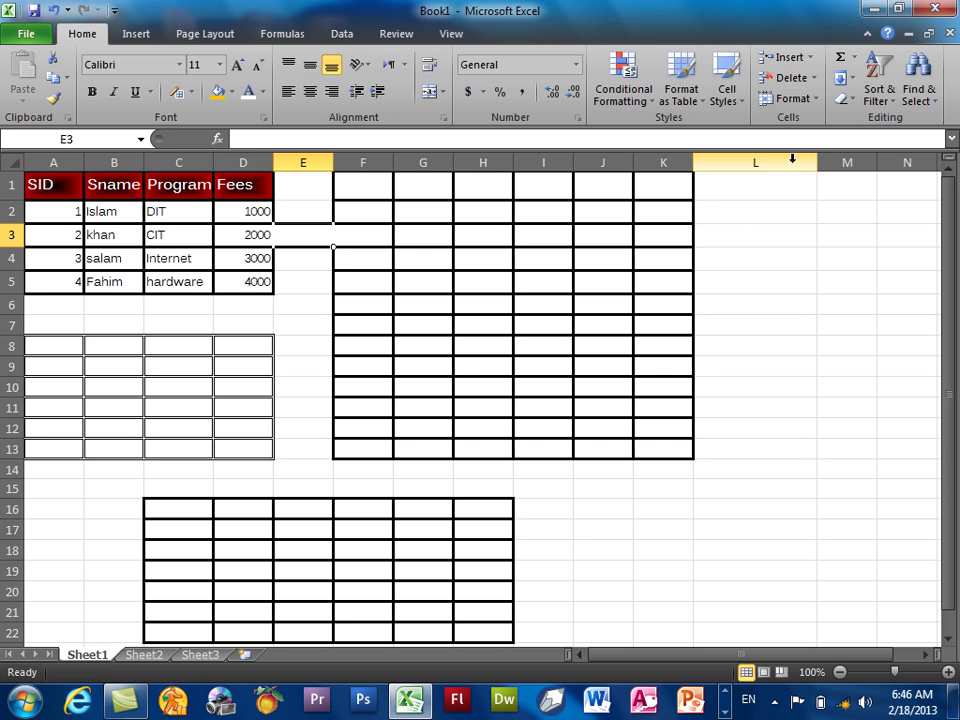
pyautogui.moveTo(817, 160); pyautogui.dragTo(839, 160)
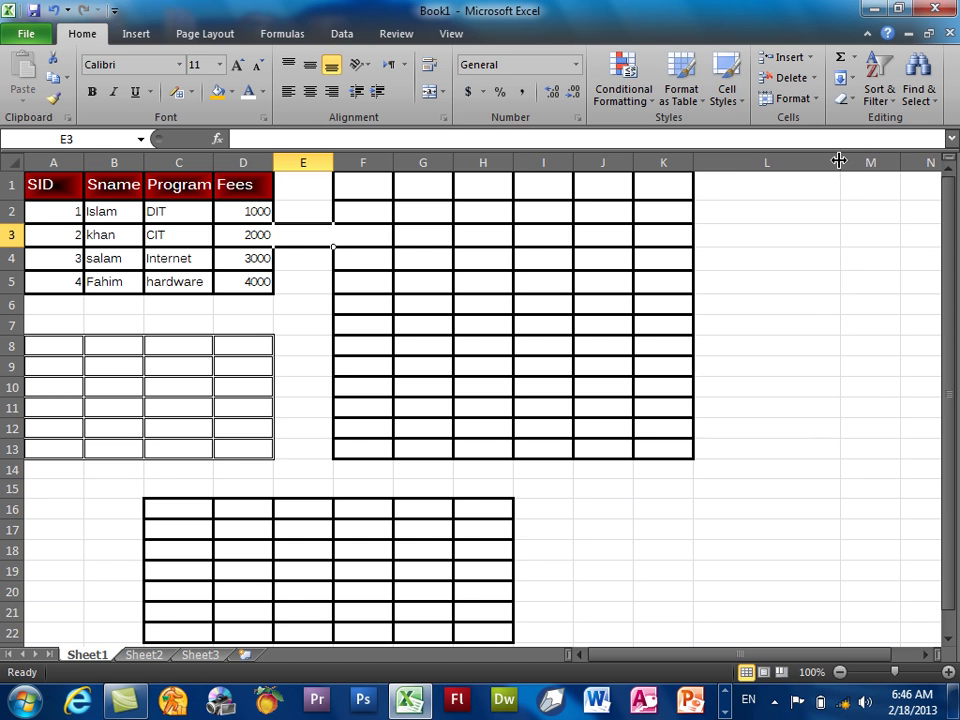
# Step: On Sheet2, widen column A, heighten row 1, and enter 'Islam' in A1
pyautogui.click(146, 655)
pyautogui.moveTo(84, 163); pyautogui.dragTo(139, 164)
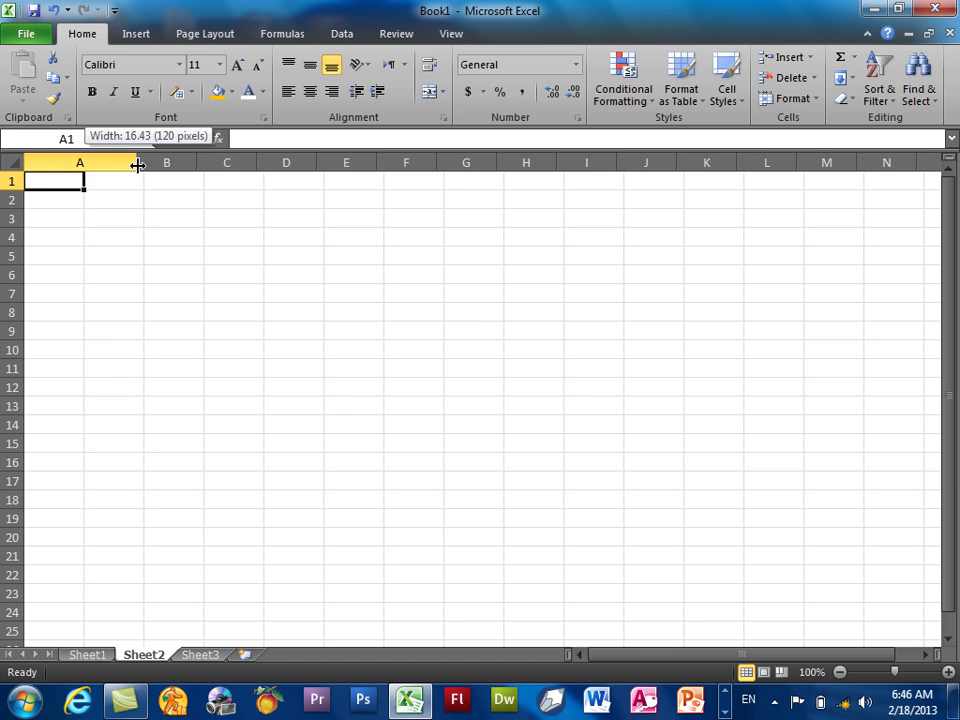
pyautogui.moveTo(18, 190); pyautogui.dragTo(25, 224)
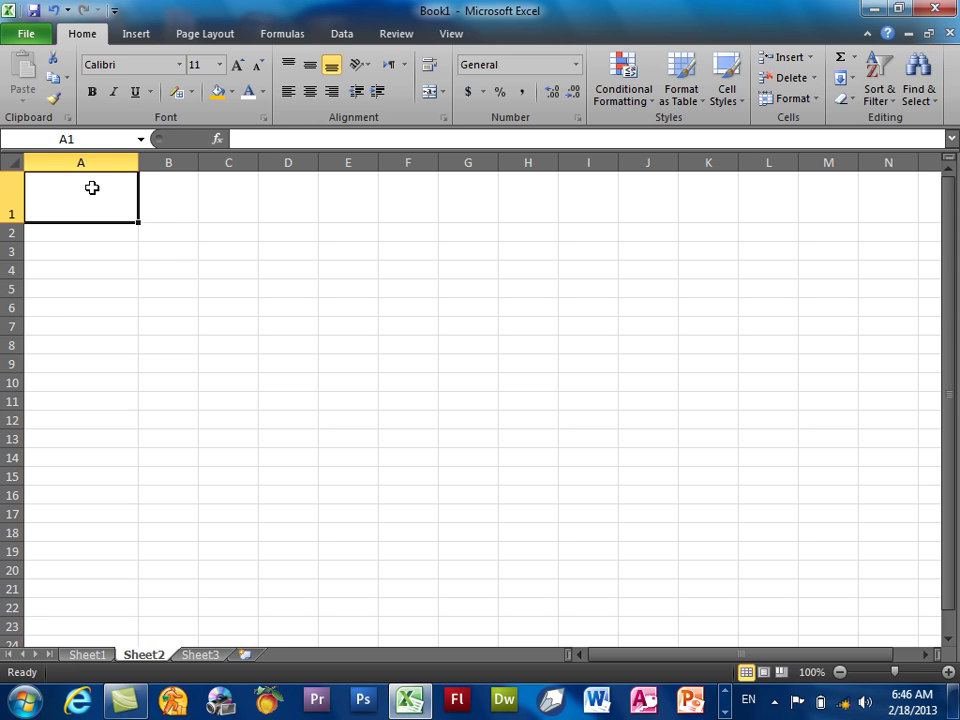
pyautogui.write('Islam')
pyautogui.press('Return')
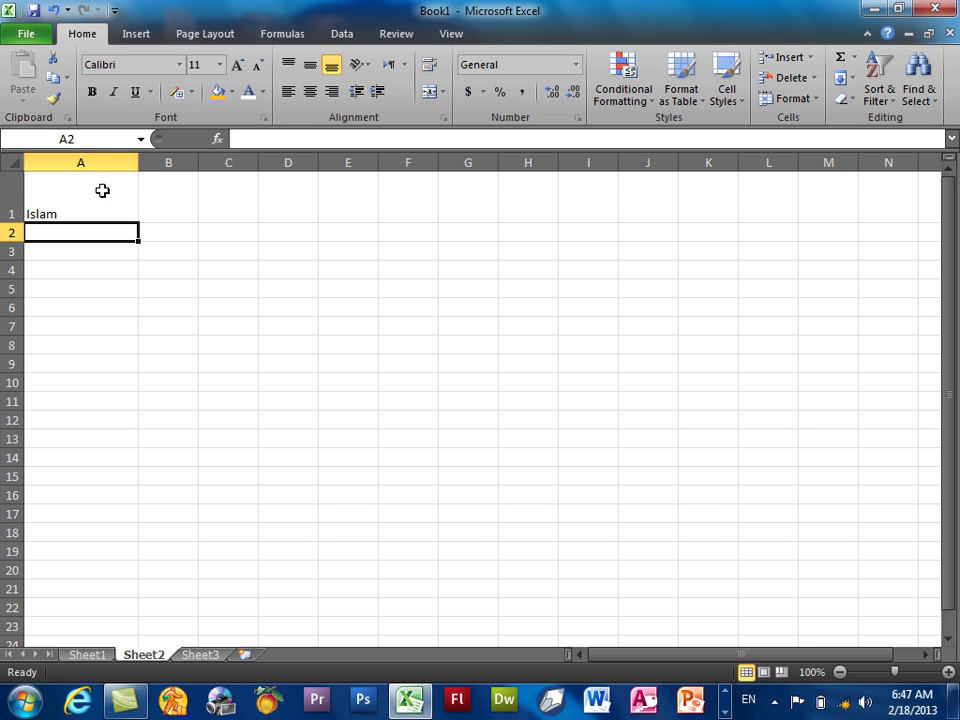
pyautogui.click(41, 209)
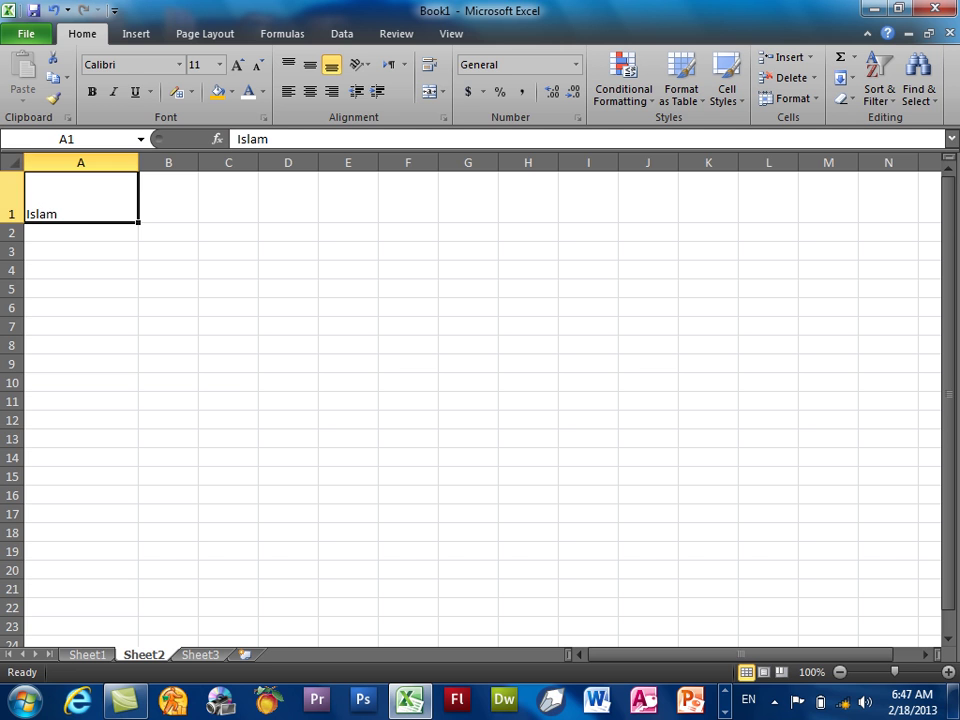
# Step: Try the alignment buttons on 'Islam', ending with Center and Middle Align
pyautogui.click(331, 92)
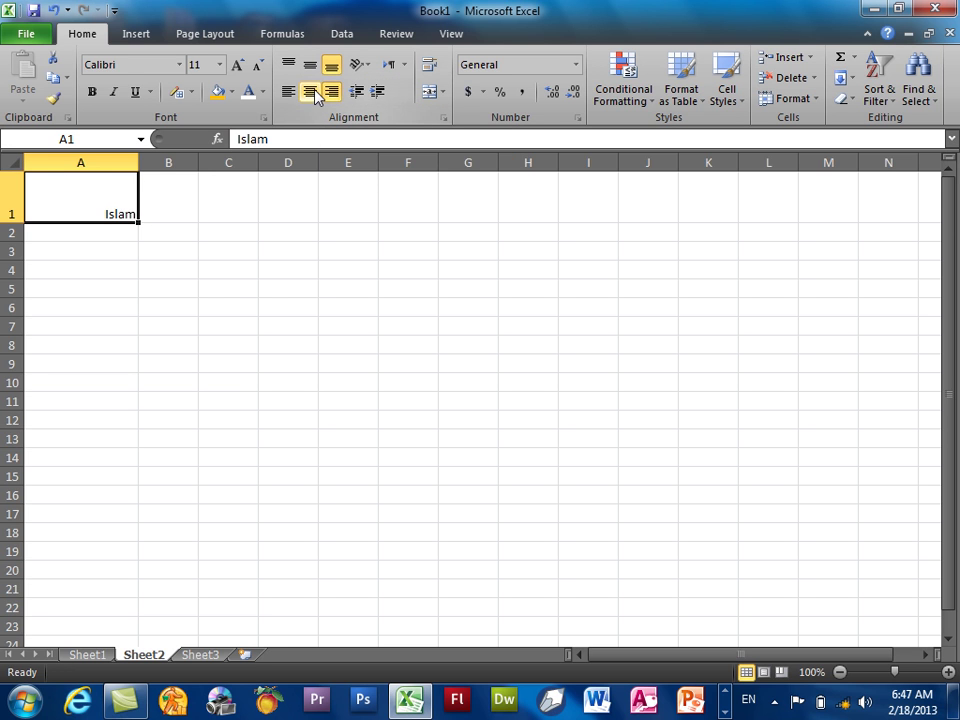
pyautogui.click(308, 92)
pyautogui.click(291, 92)
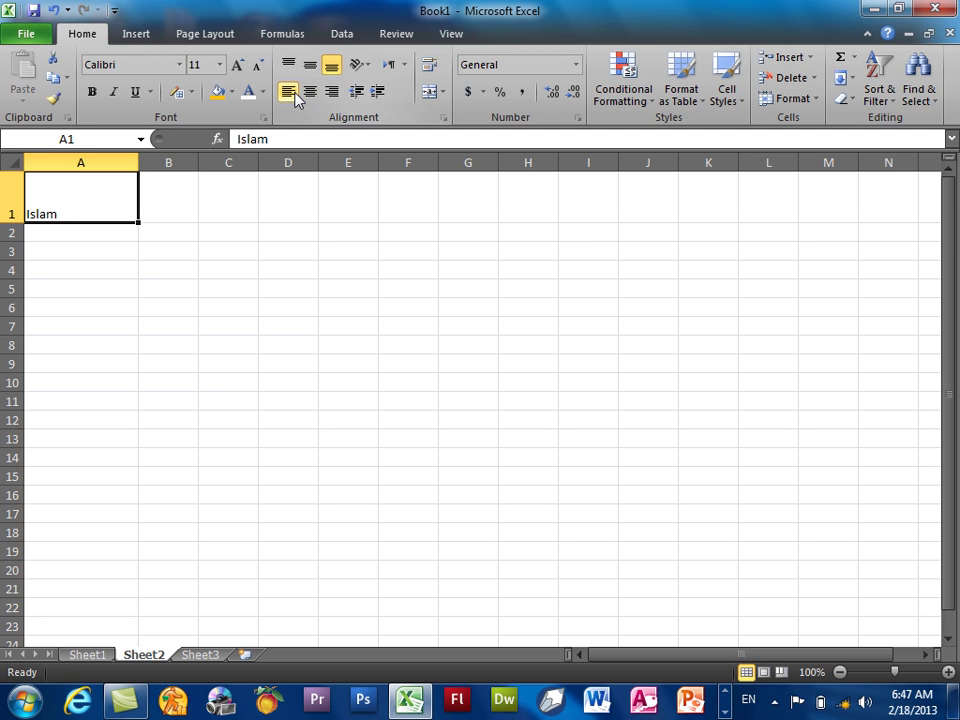
pyautogui.click(313, 96)
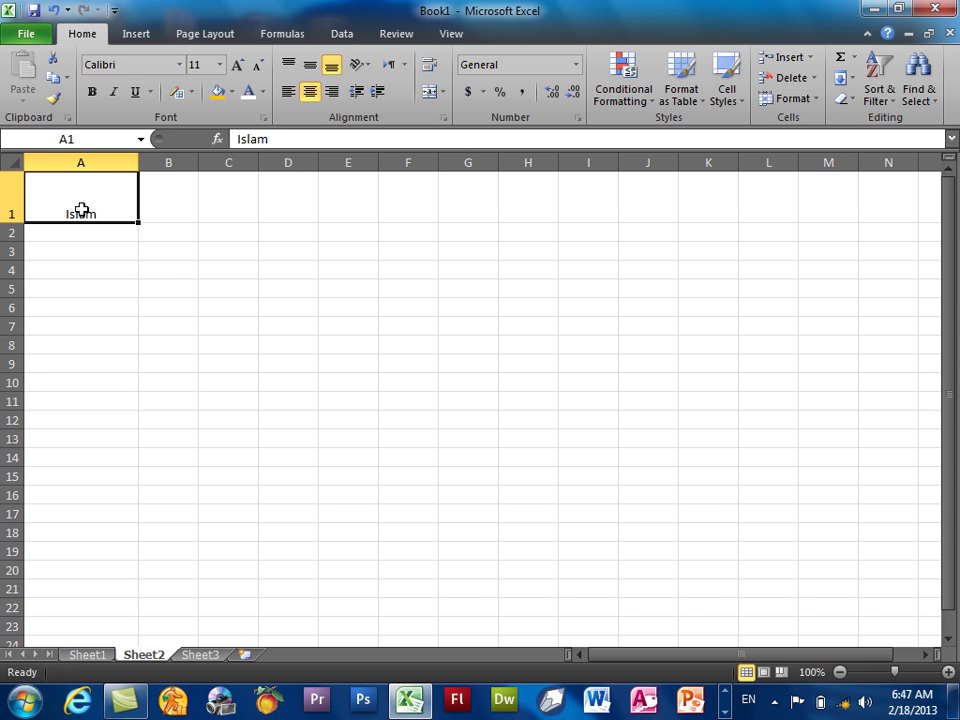
pyautogui.click(310, 67)
pyautogui.click(295, 67)
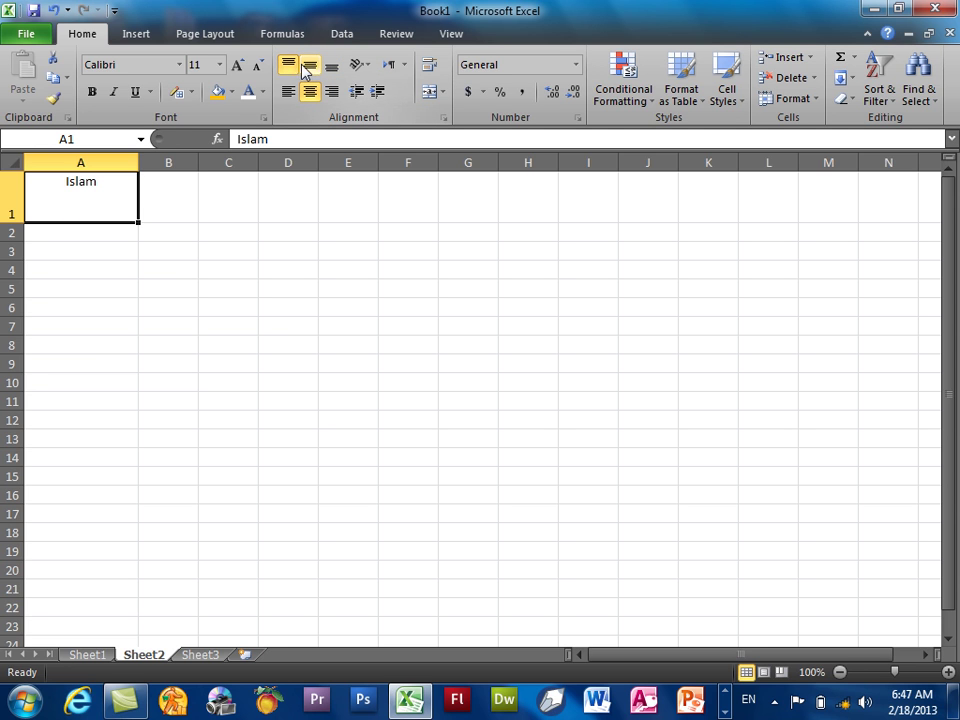
pyautogui.click(310, 70)
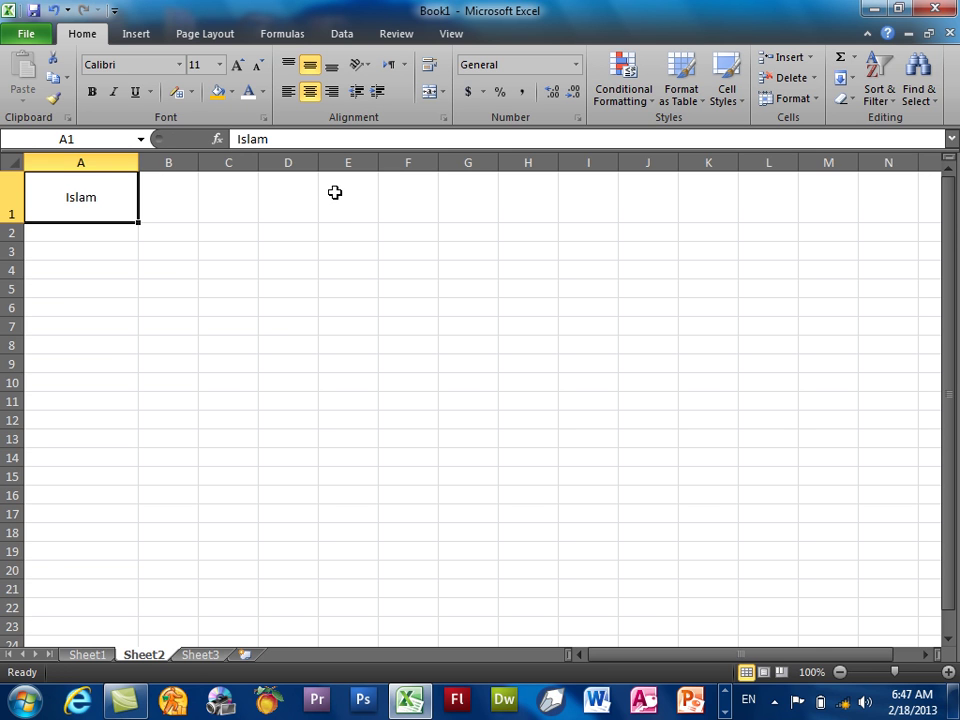
# Step: Replace 'Islam' in A1 with 'Afghanistan' and bring up the Orientation choices
pyautogui.doubleClick(96, 196)
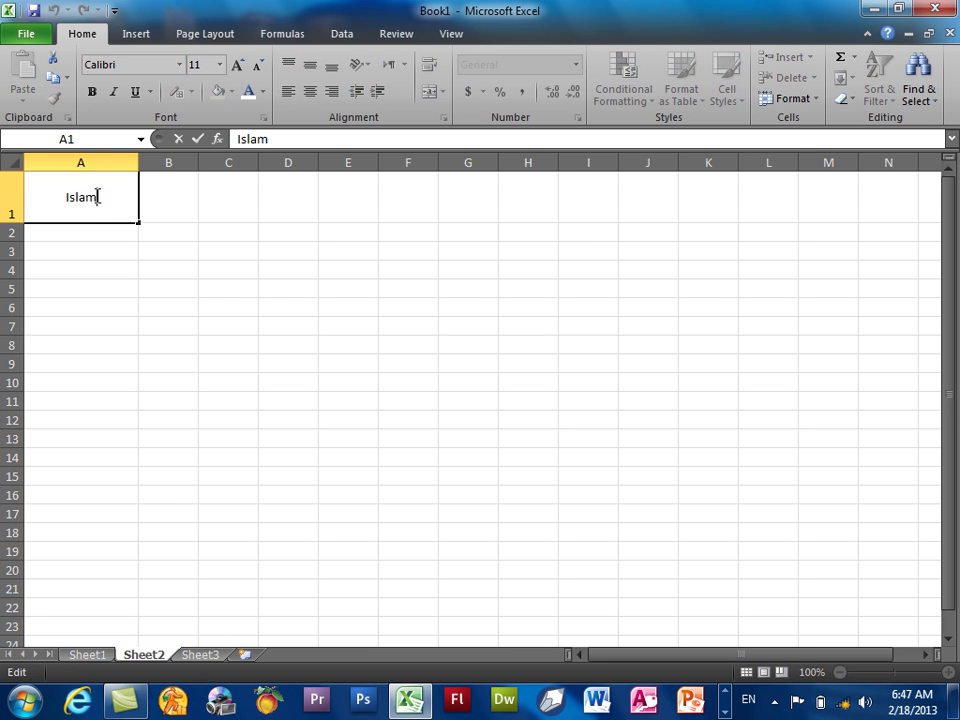
pyautogui.moveTo(96, 197); pyautogui.dragTo(30, 197)
pyautogui.write('Afghanista')
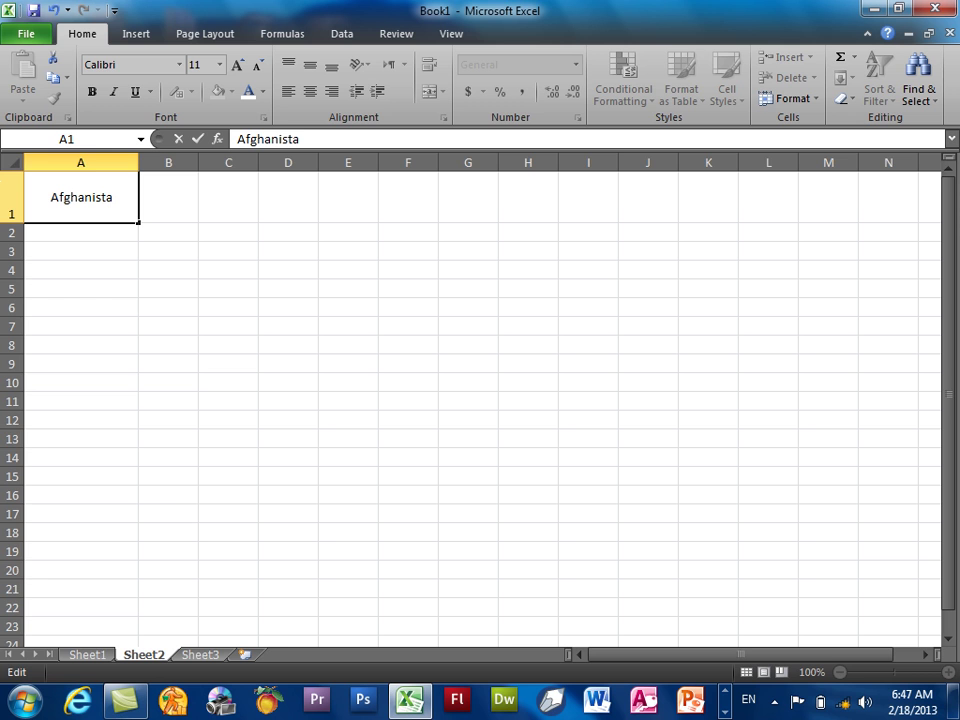
pyautogui.write('n')
pyautogui.press('Return')
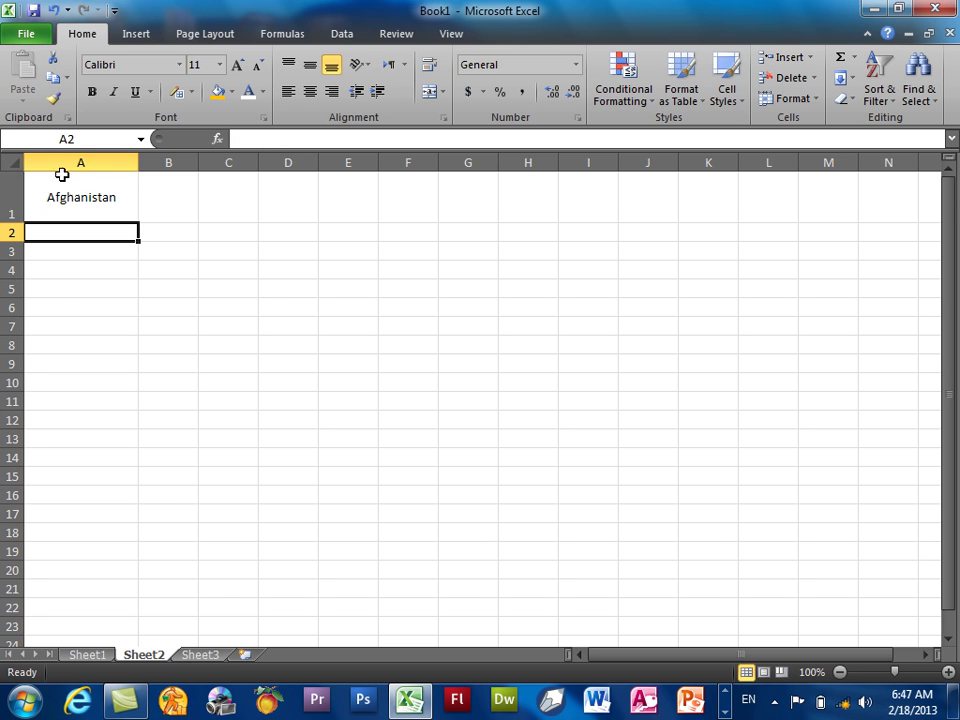
pyautogui.click(90, 192)
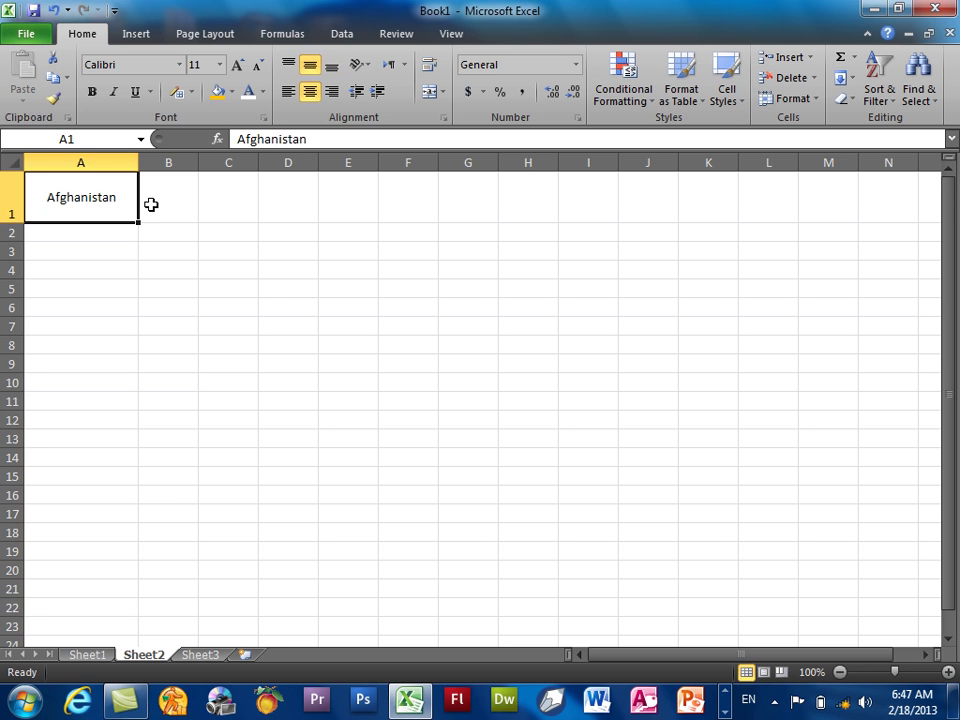
pyautogui.click(370, 66)
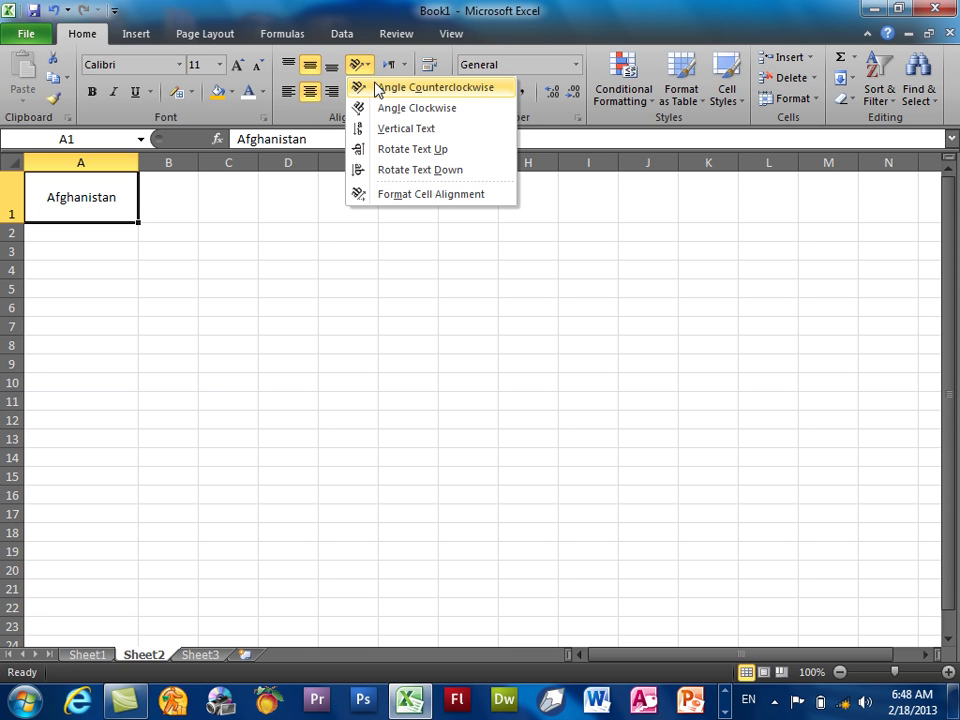
# Step: Try Angle Counterclockwise, Angle Clockwise, then Vertical Text on 'Afghanistan' in A1
pyautogui.click(378, 88)
pyautogui.click(362, 66)
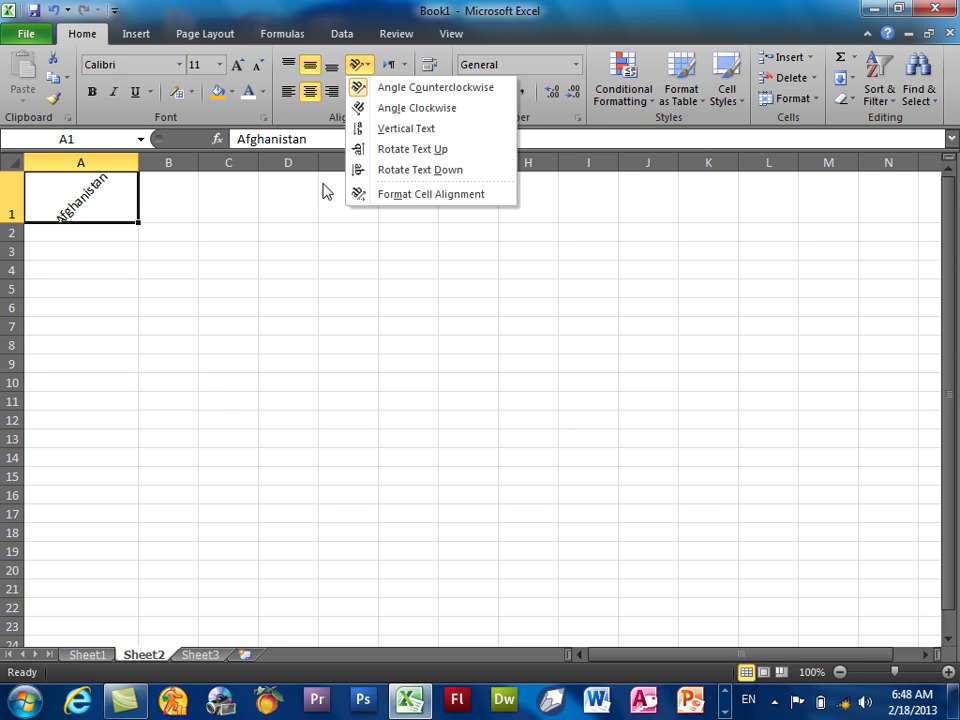
pyautogui.click(381, 115)
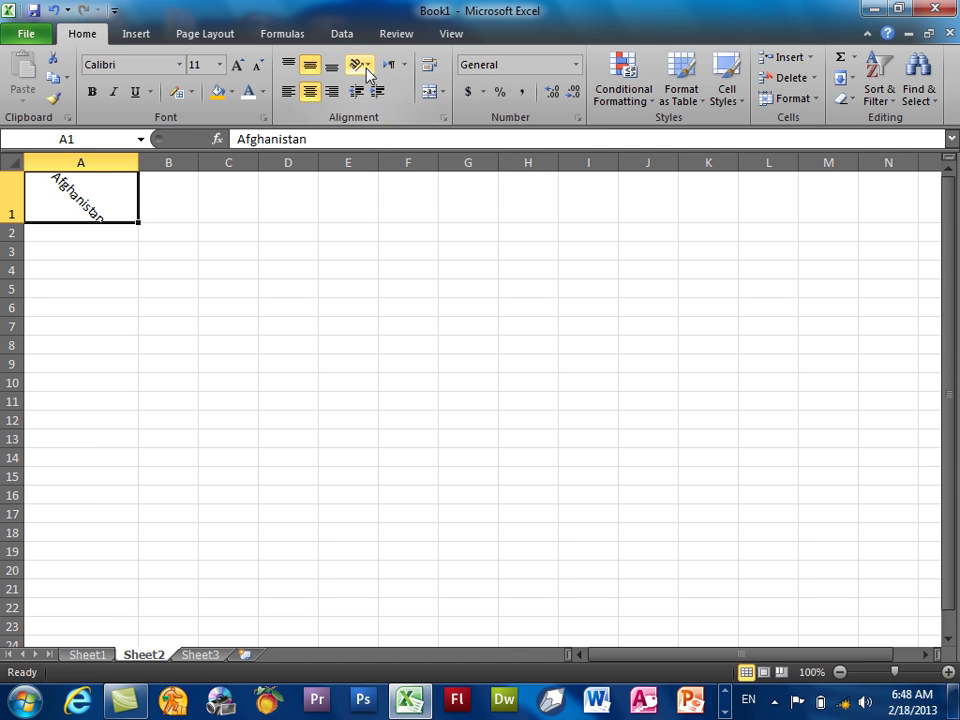
pyautogui.click(360, 64)
pyautogui.click(371, 88)
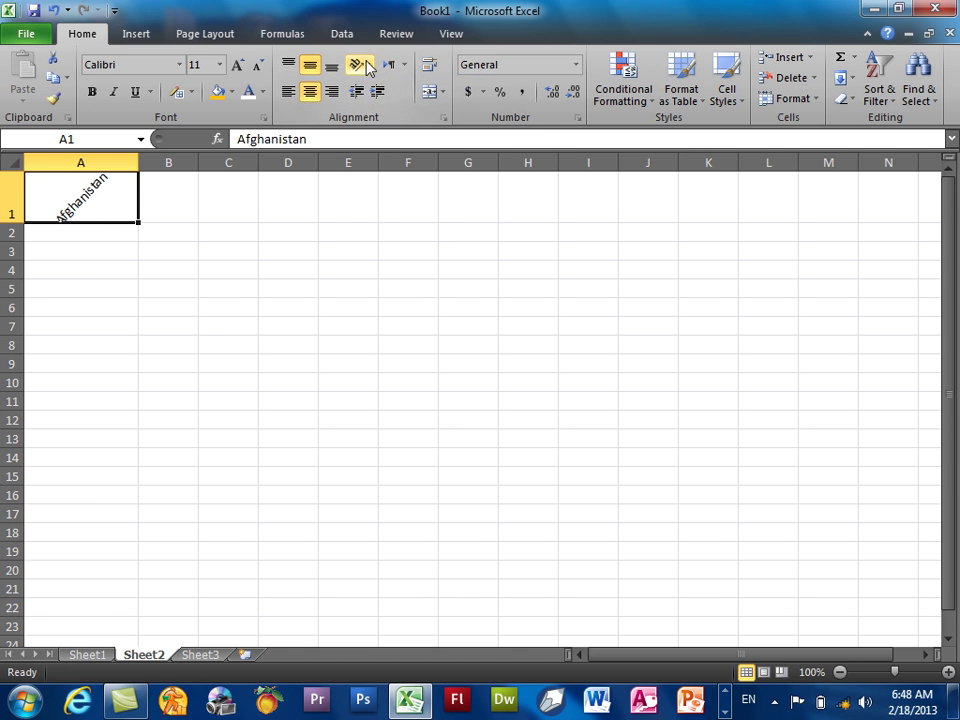
pyautogui.click(362, 65)
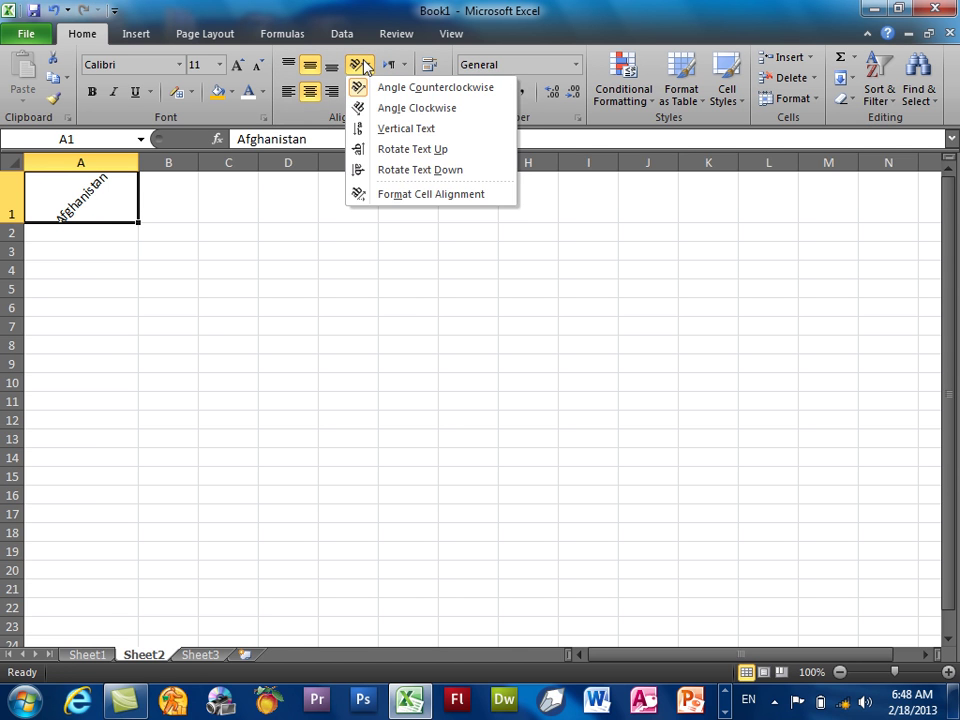
pyautogui.click(370, 129)
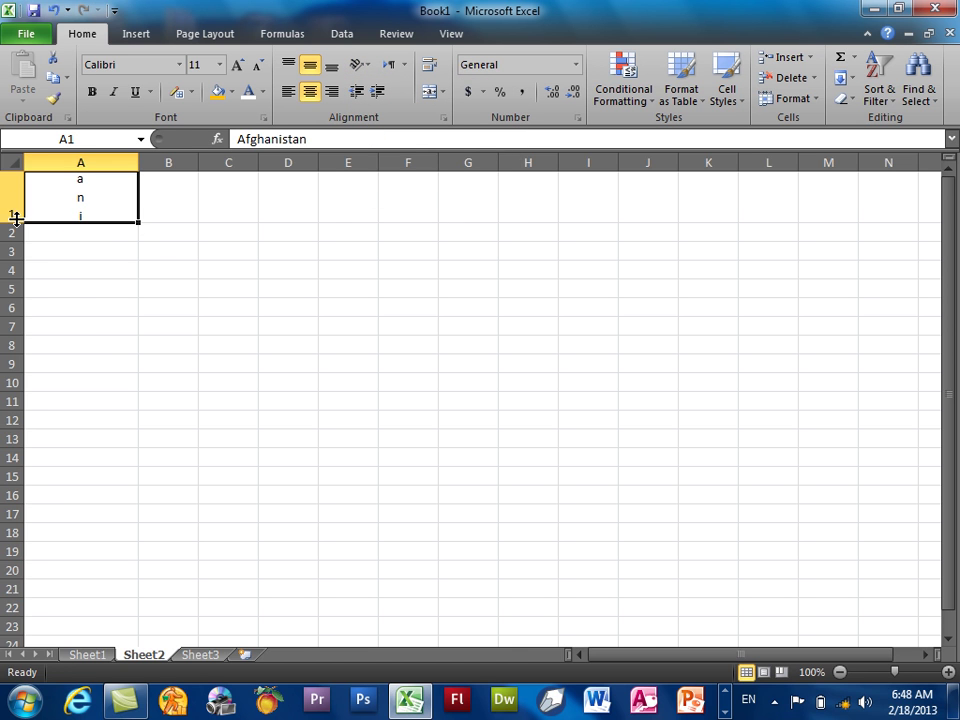
# Step: Heighten row 1 for the tall text, then apply Rotate Text Up and finally Rotate Text Down
pyautogui.moveTo(16, 221); pyautogui.dragTo(21, 396)
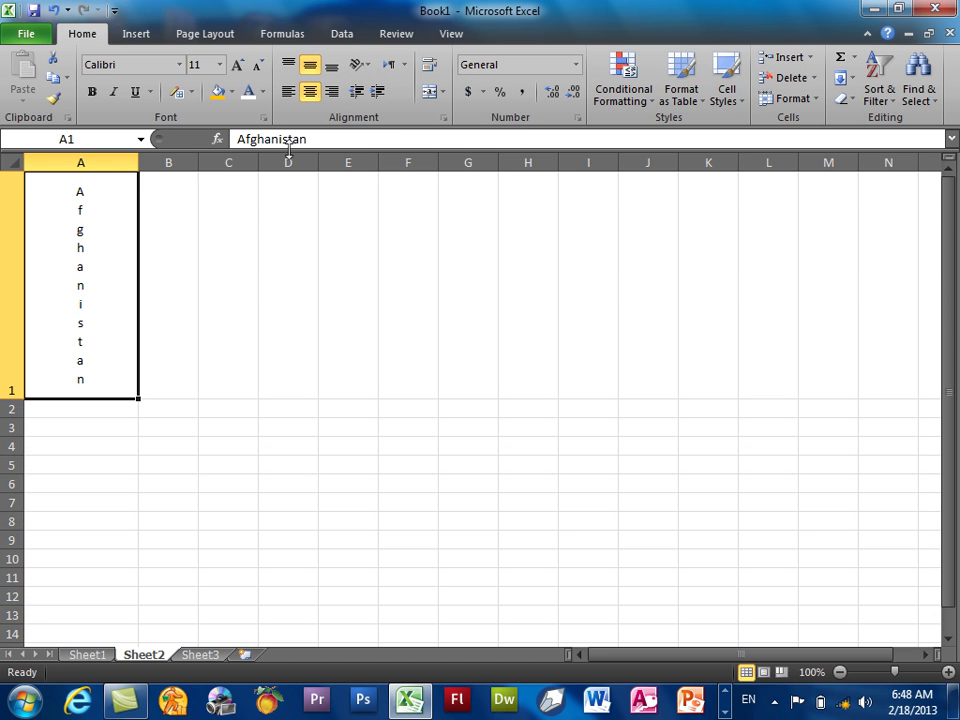
pyautogui.click(372, 68)
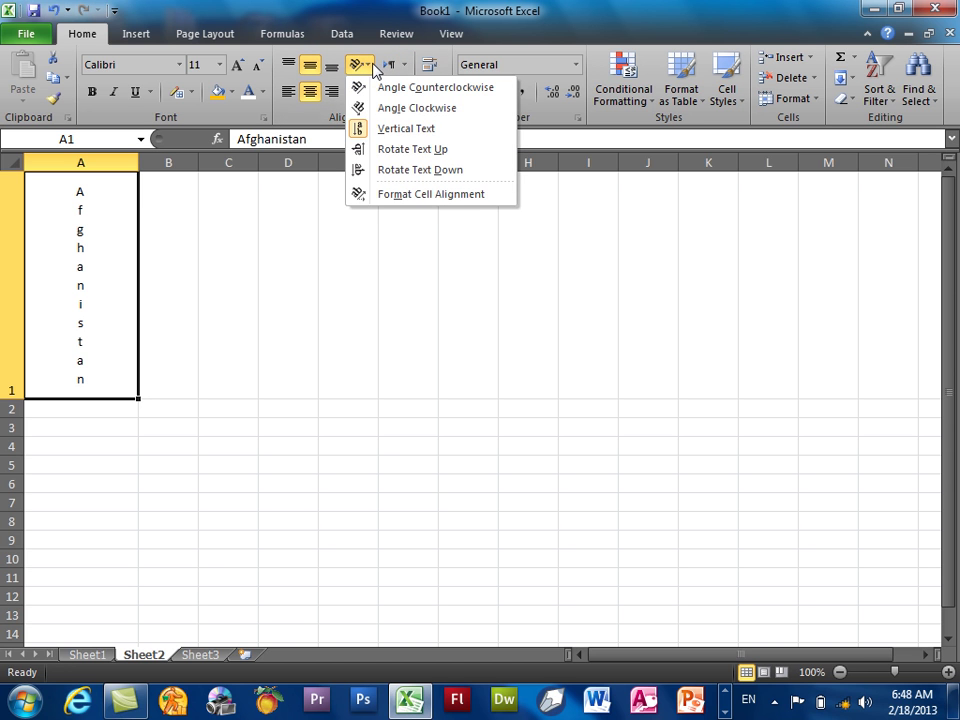
pyautogui.click(366, 127)
pyautogui.click(360, 64)
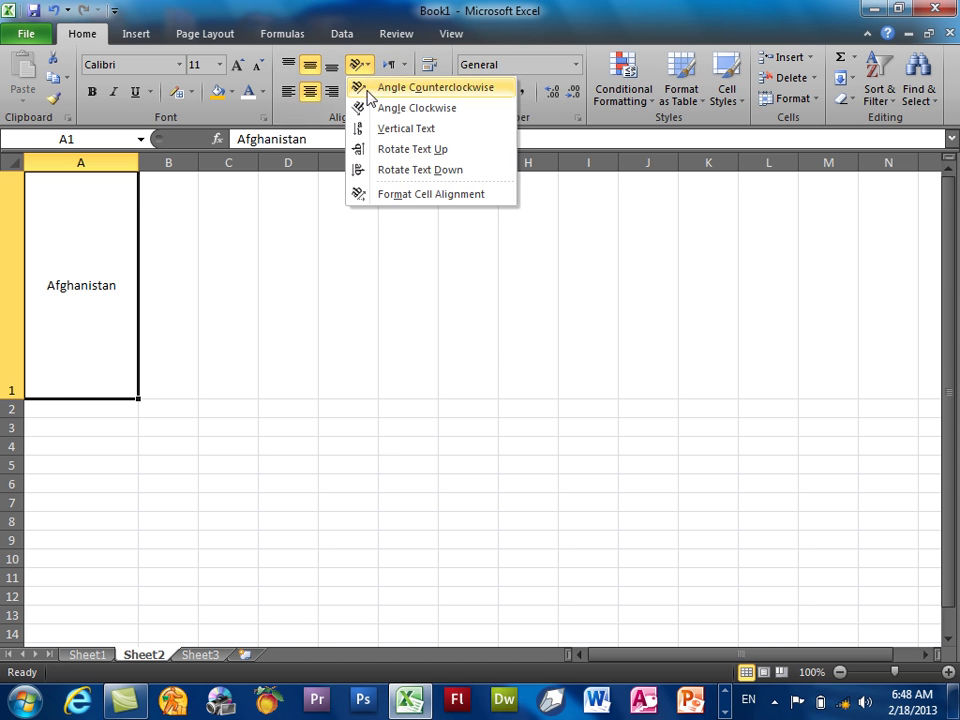
pyautogui.click(367, 152)
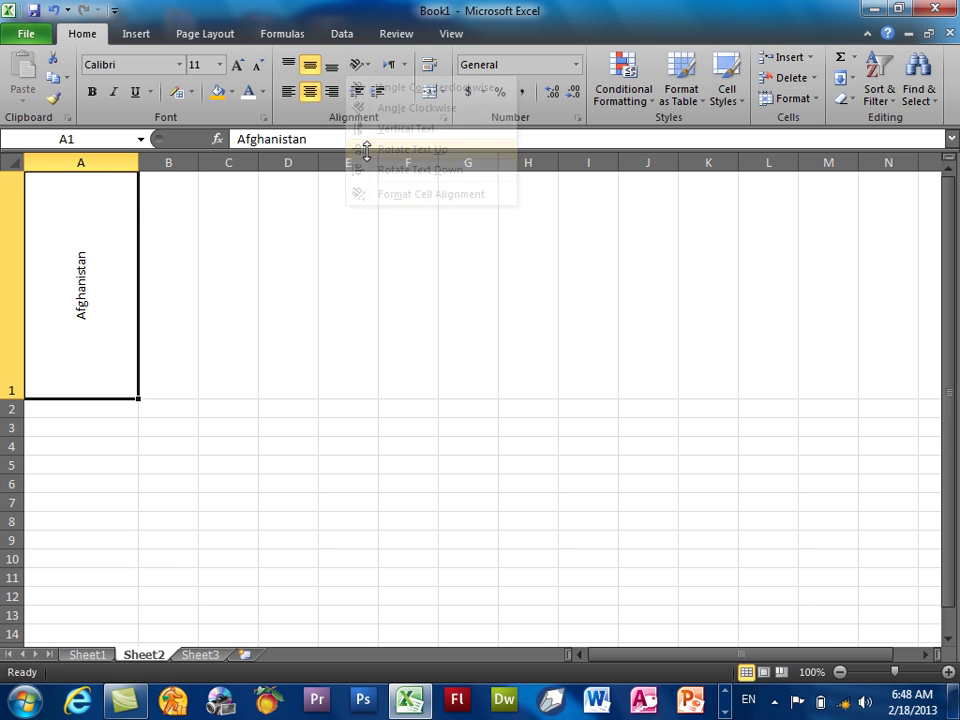
pyautogui.click(366, 68)
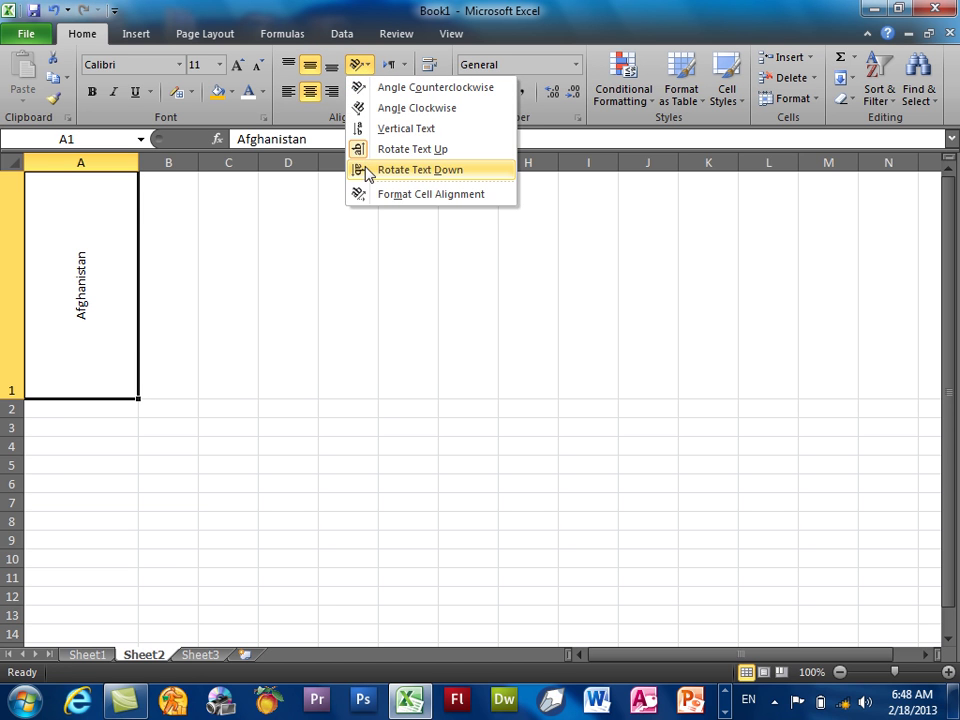
pyautogui.click(369, 172)
pyautogui.click(360, 66)
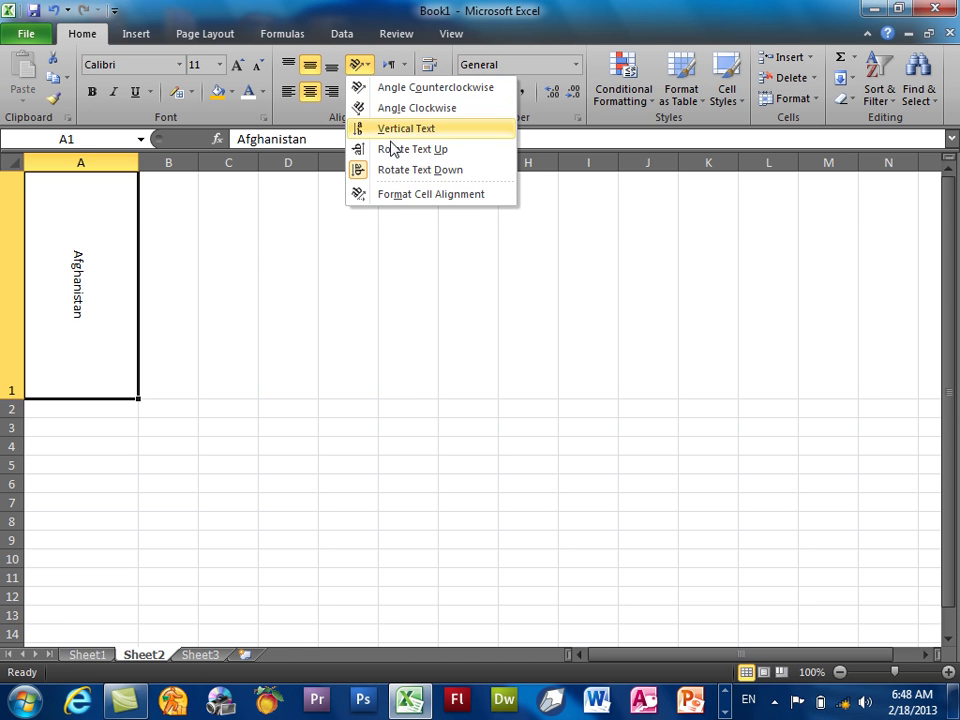
# Step: In Format Cells Alignment, keep horizontal Center and set the text angle back to 0 degrees
pyautogui.click(392, 196)
pyautogui.moveTo(429, 135)
pyautogui.mouseDown()
pyautogui.moveTo(391, 200)
pyautogui.moveTo(351, 145)
pyautogui.mouseUp()
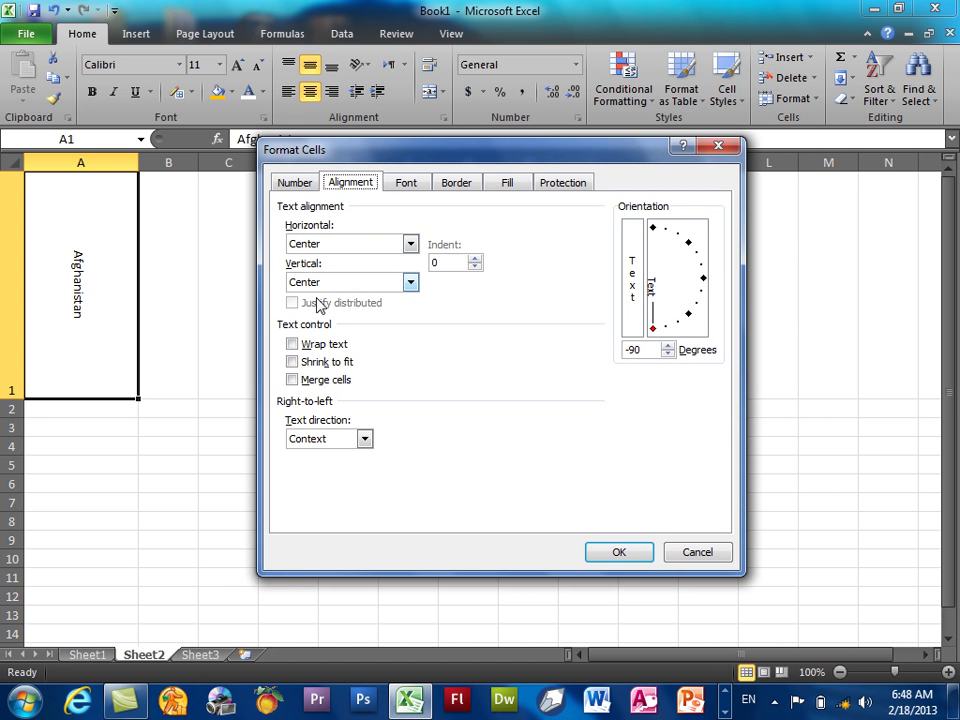
pyautogui.click(318, 251)
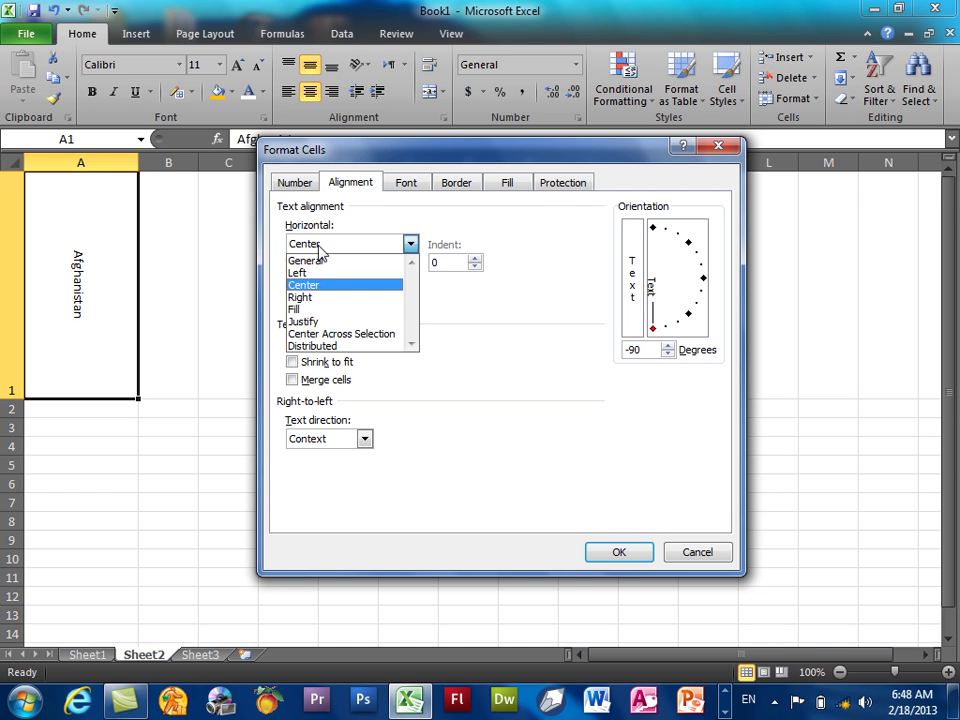
pyautogui.click(318, 284)
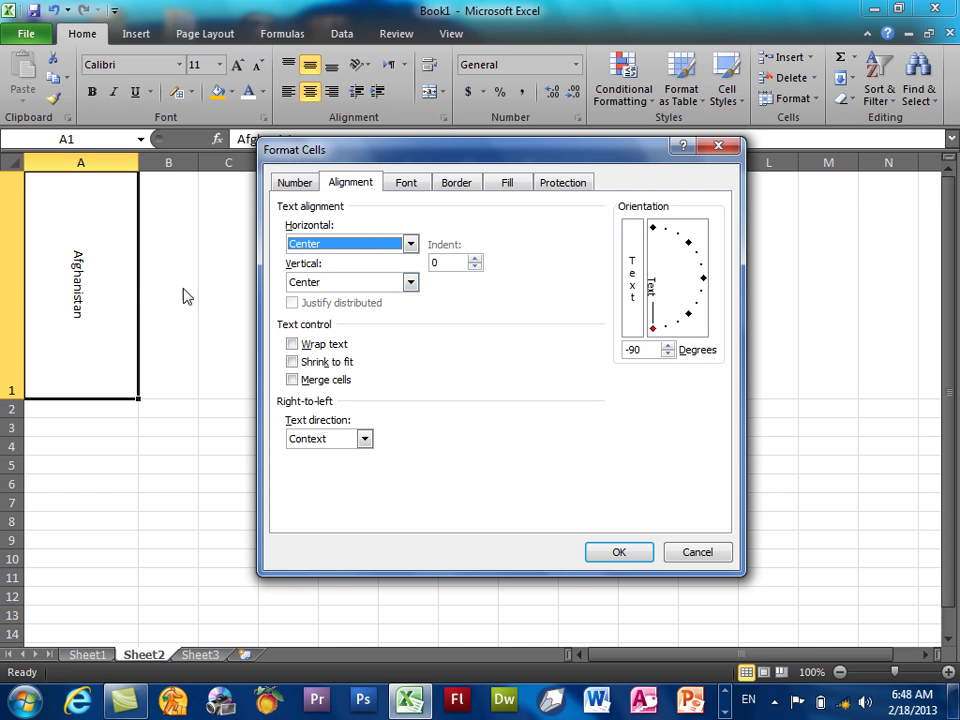
pyautogui.click(654, 329)
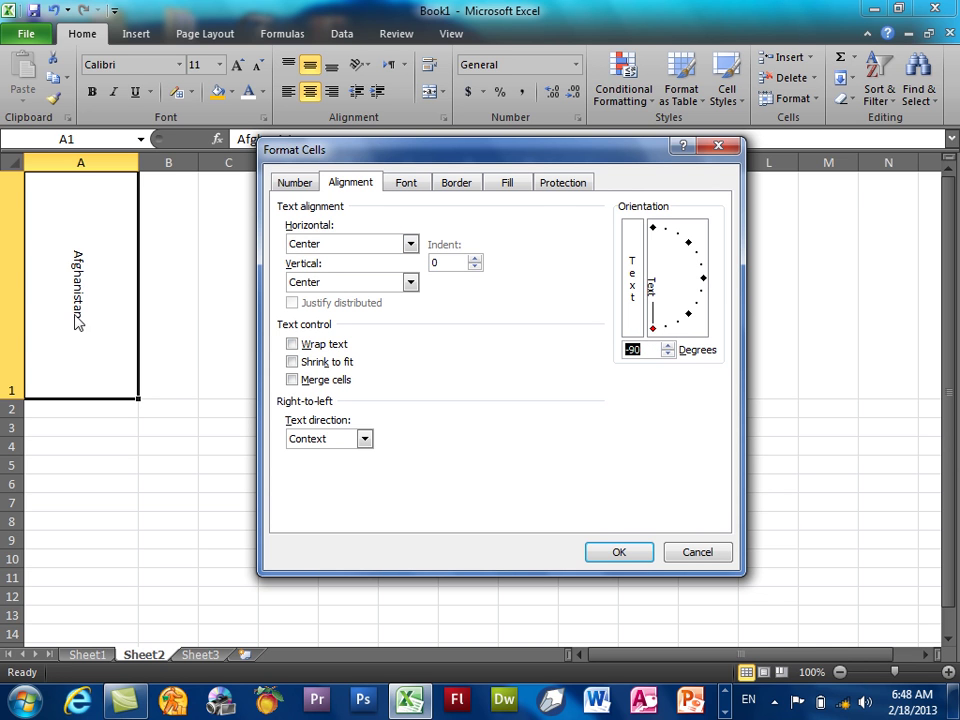
pyautogui.moveTo(653, 328); pyautogui.dragTo(696, 279)
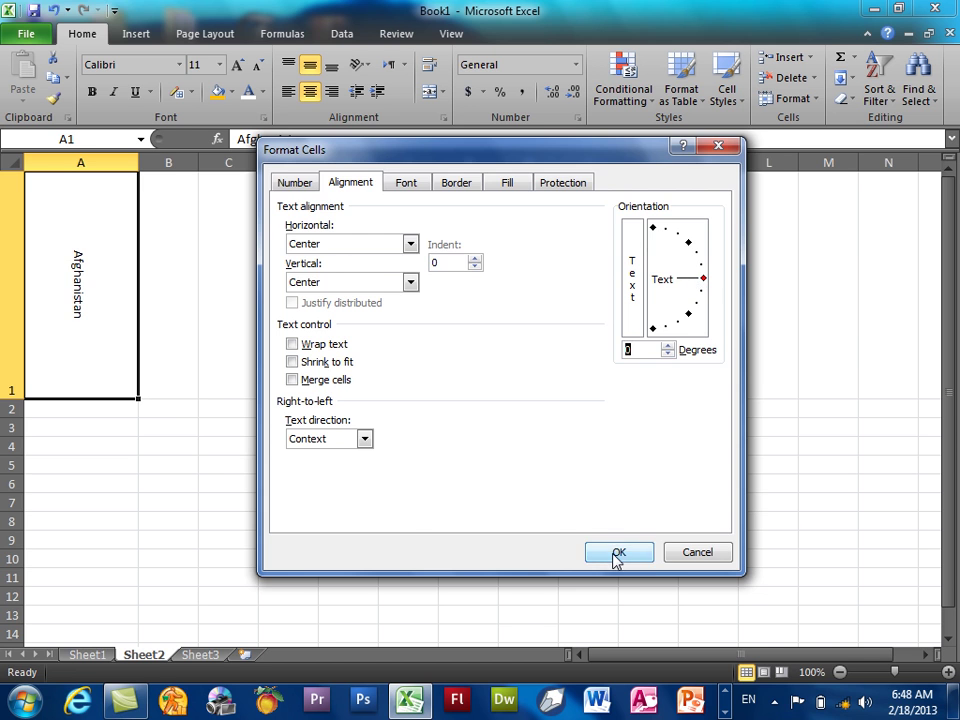
pyautogui.click(617, 553)
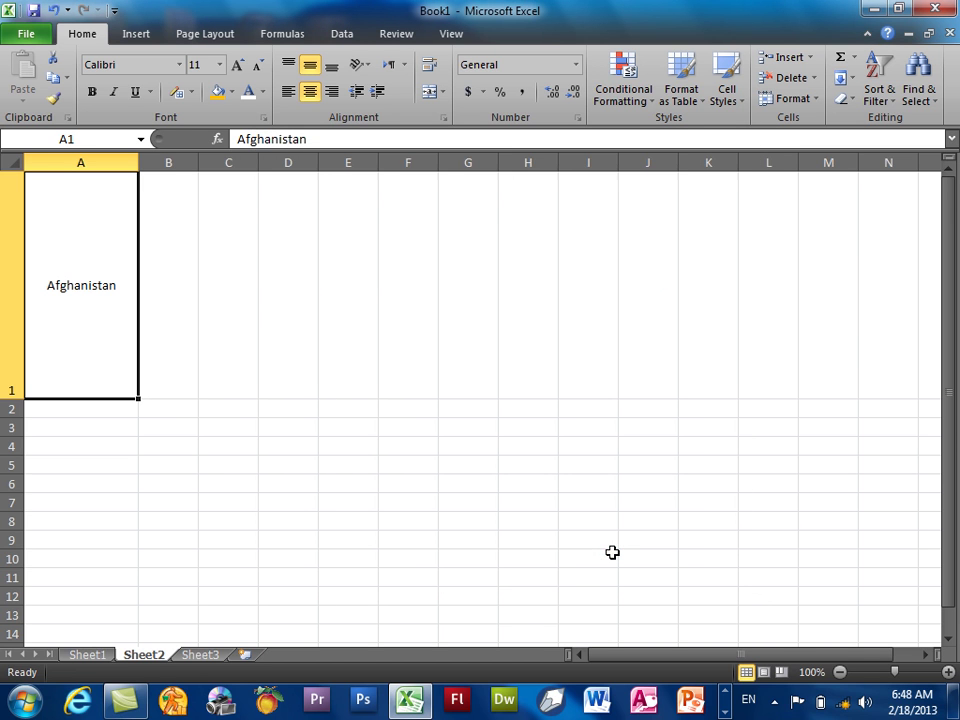
# Step: Set A1 to Left (Indent) horizontal alignment with indent 7 at 0 degrees
pyautogui.click(362, 66)
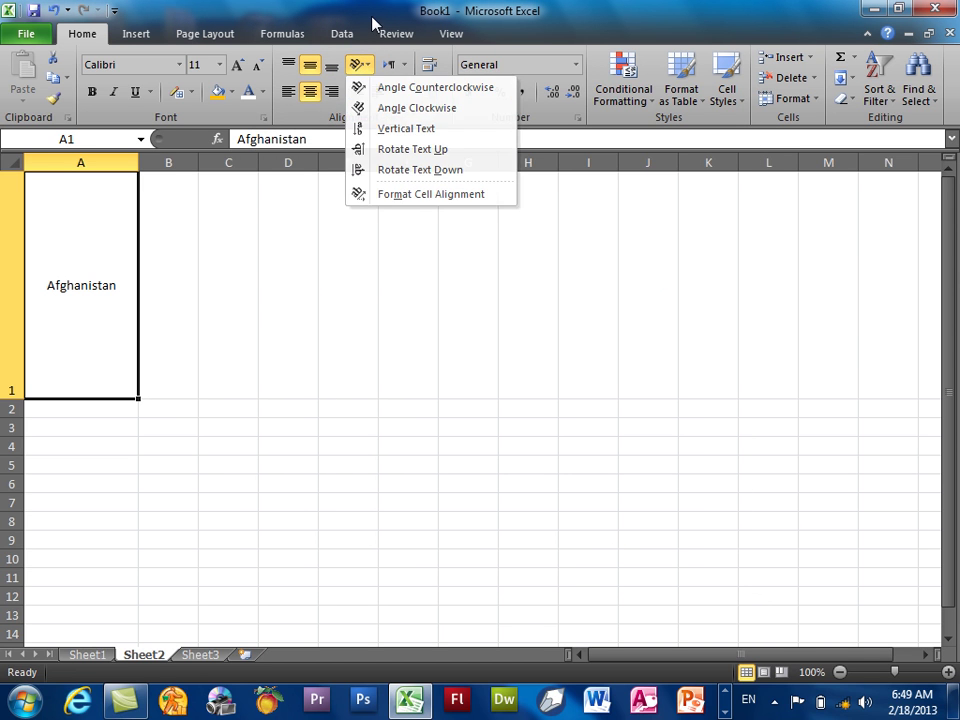
pyautogui.click(401, 118)
pyautogui.click(443, 118)
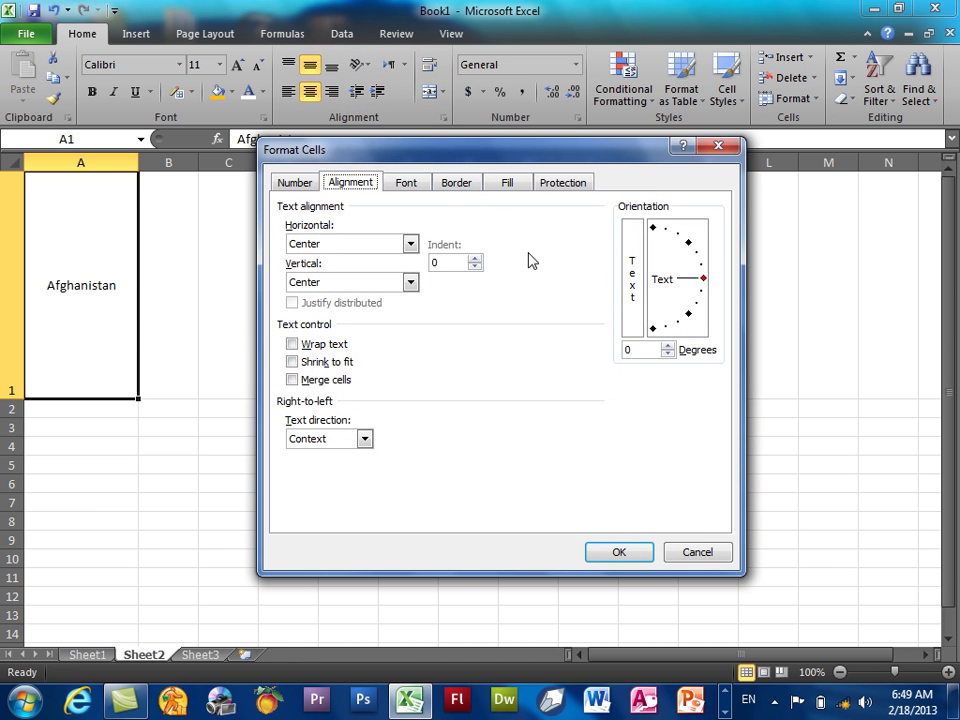
pyautogui.click(657, 352)
pyautogui.moveTo(705, 279); pyautogui.dragTo(653, 228)
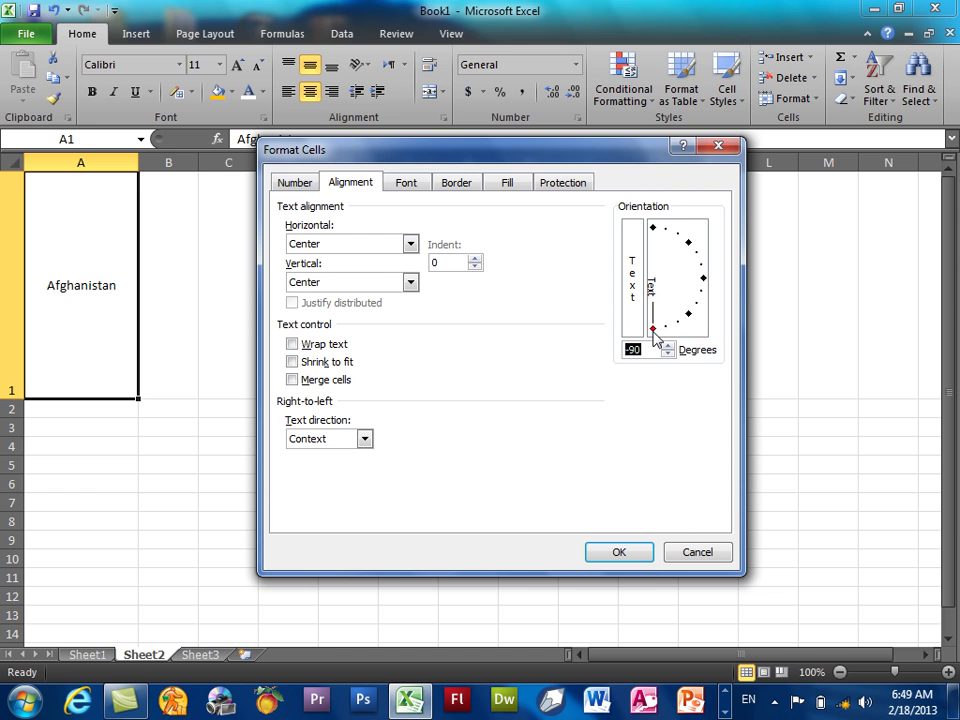
pyautogui.moveTo(658, 285); pyautogui.dragTo(675, 287)
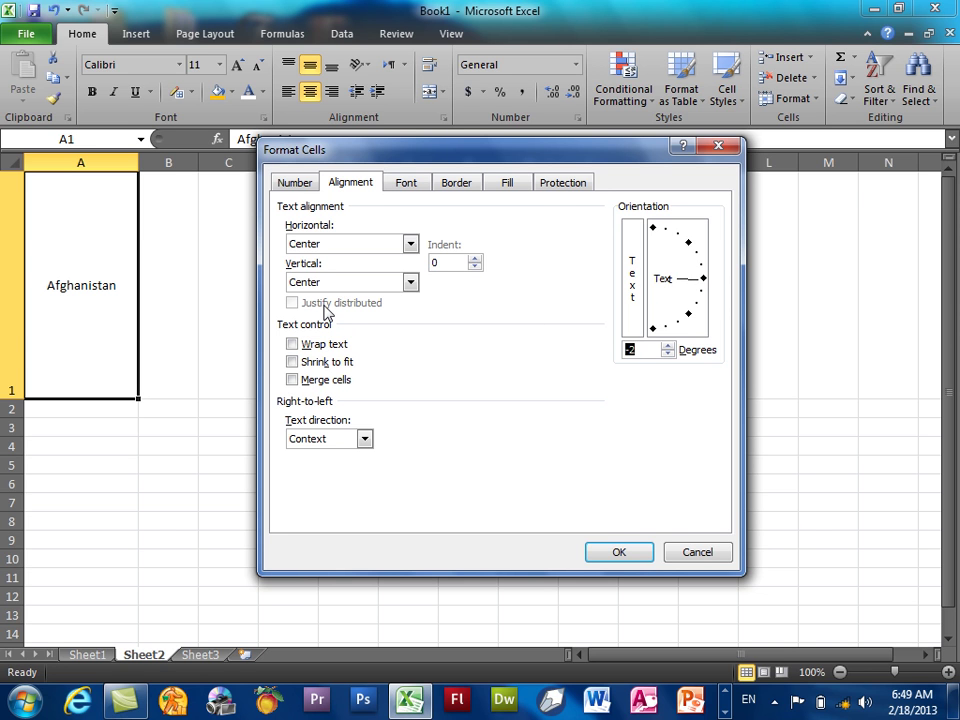
pyautogui.click(476, 258)
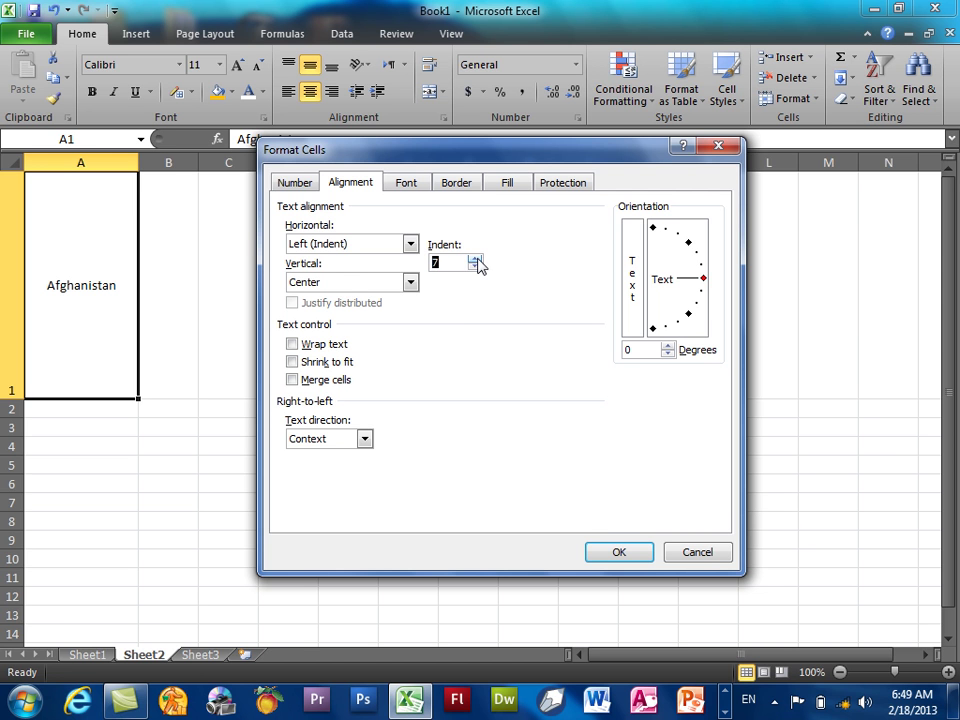
pyautogui.click(617, 552)
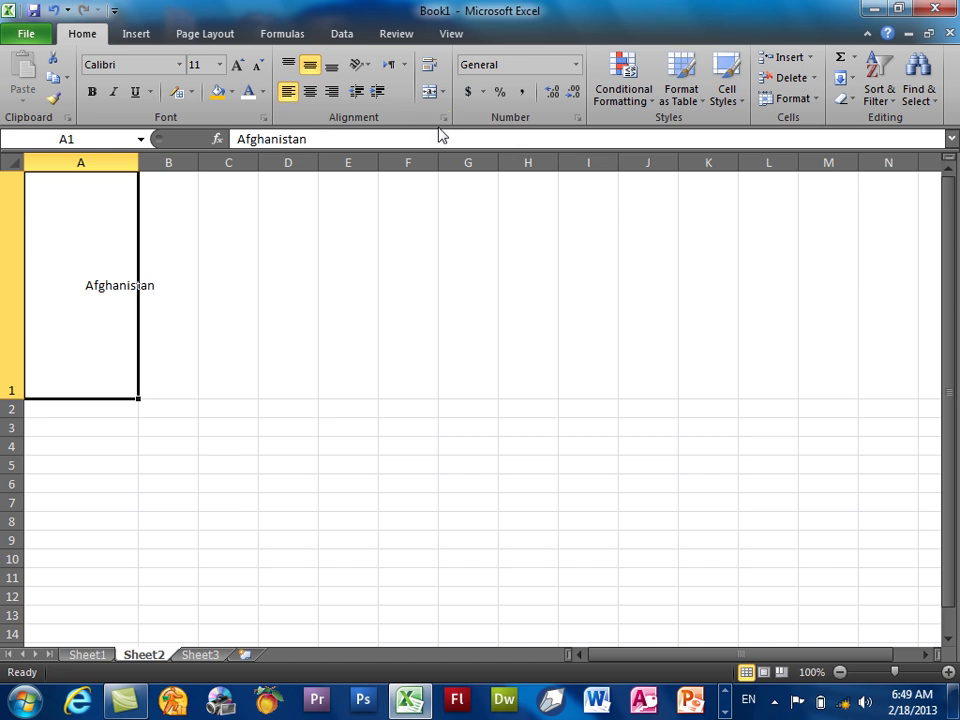
# Step: Set A1 to Justify horizontal and Distributed vertical alignment
pyautogui.click(442, 118)
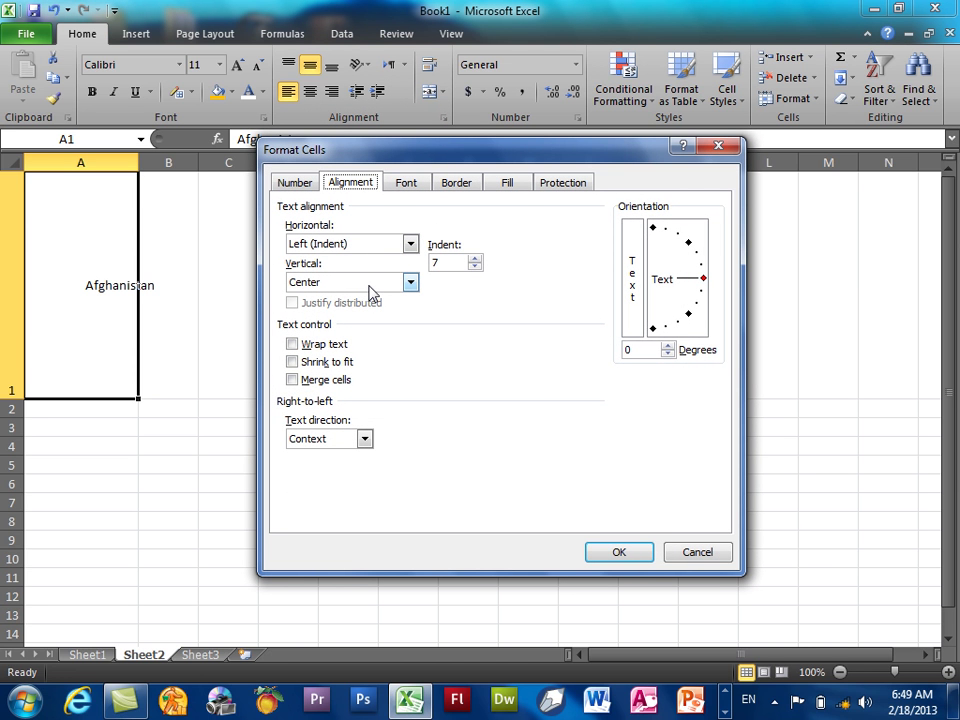
pyautogui.click(377, 249)
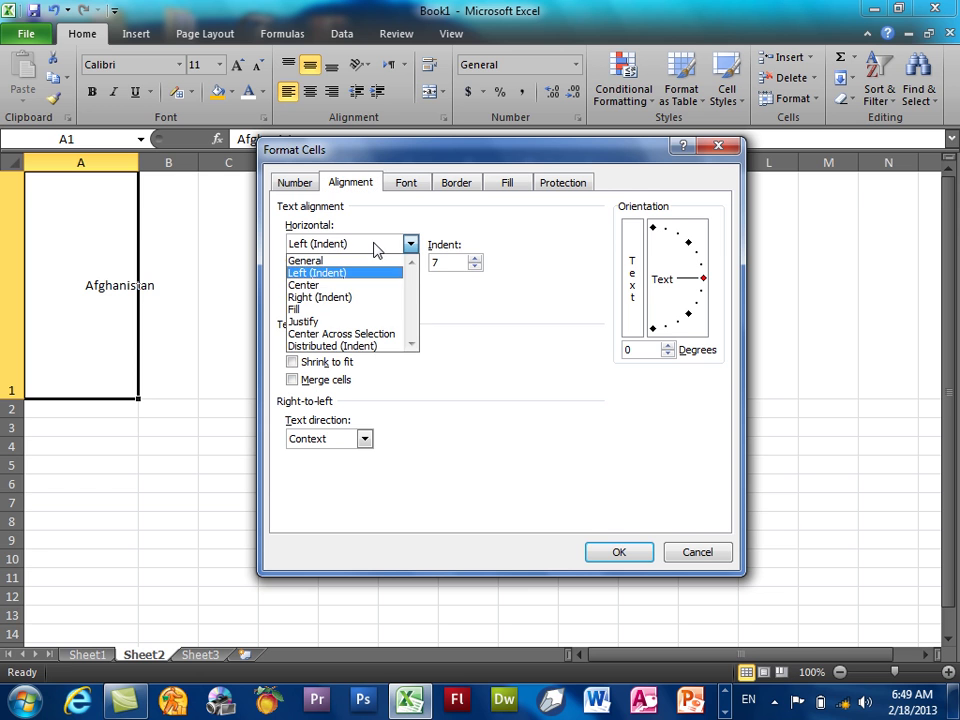
pyautogui.click(369, 272)
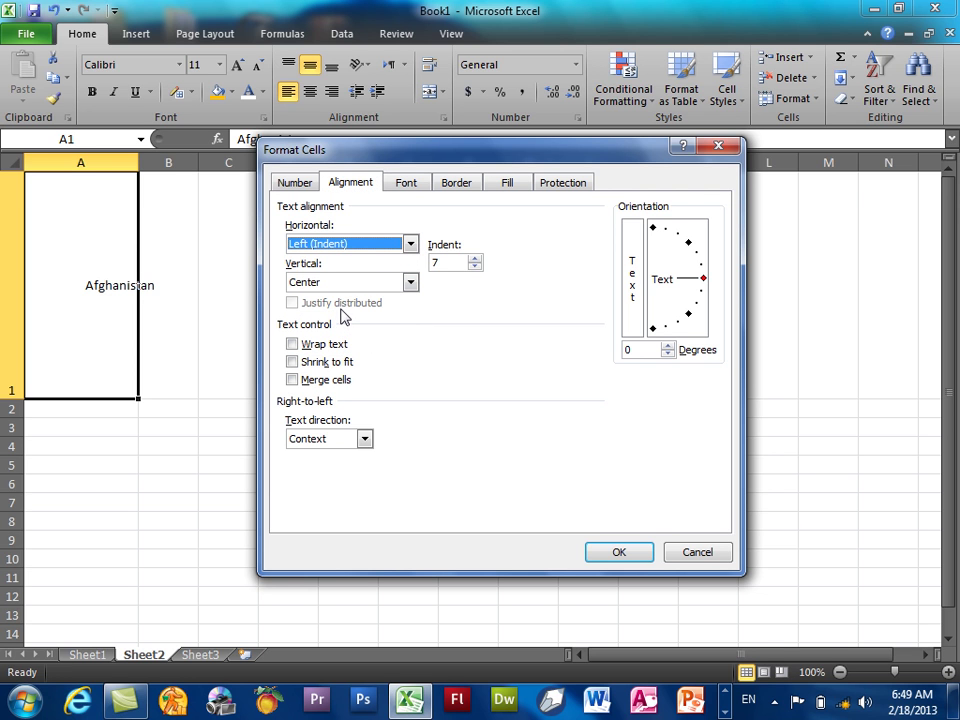
pyautogui.click(348, 247)
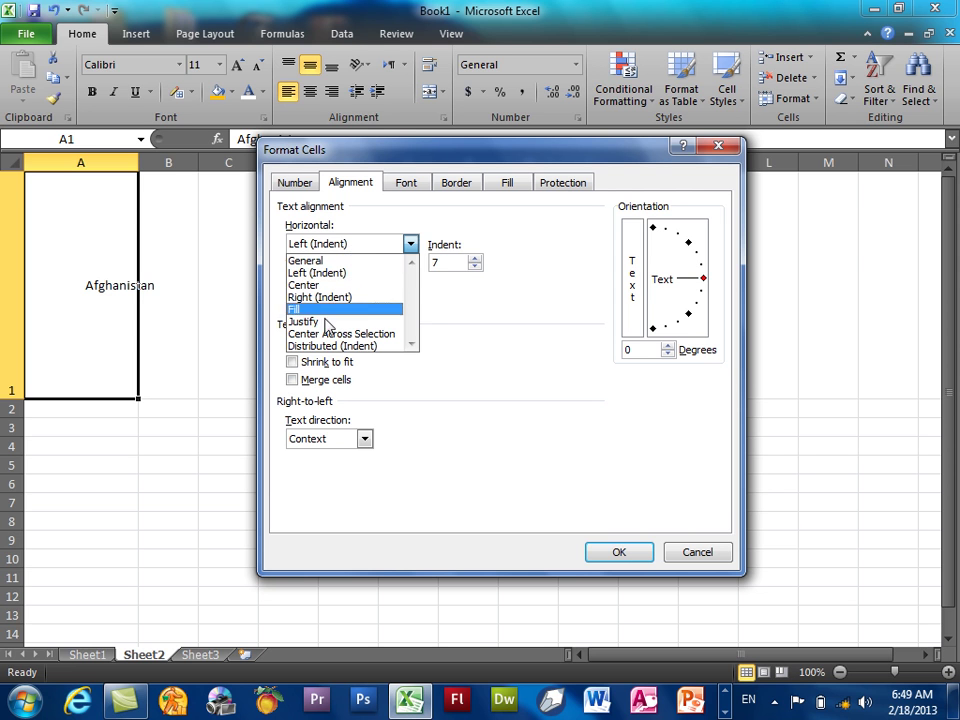
pyautogui.click(350, 322)
pyautogui.click(336, 282)
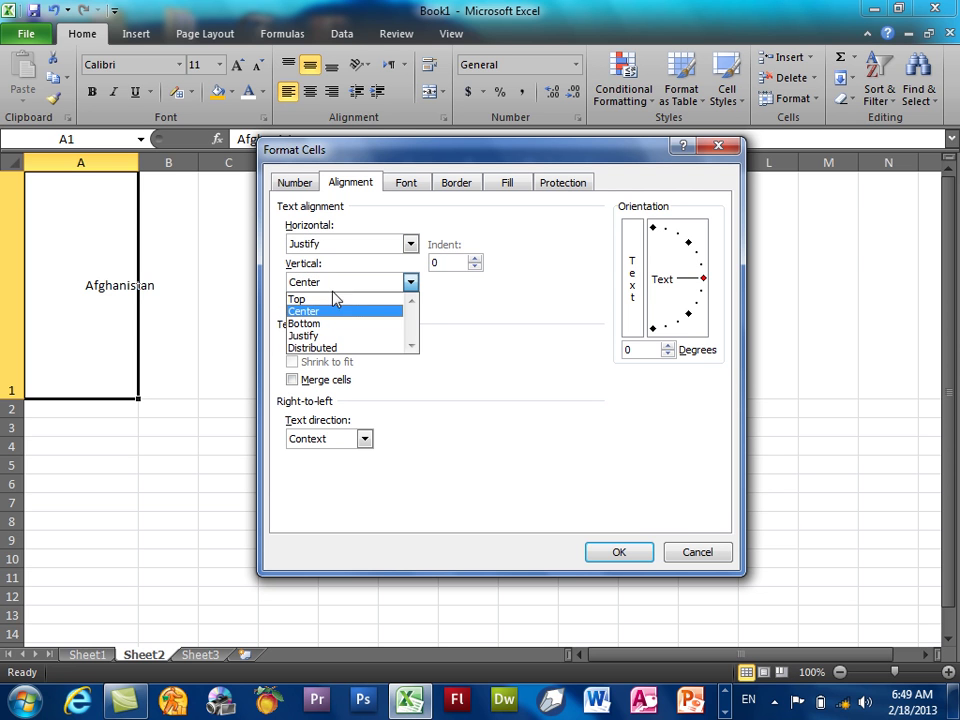
pyautogui.click(329, 348)
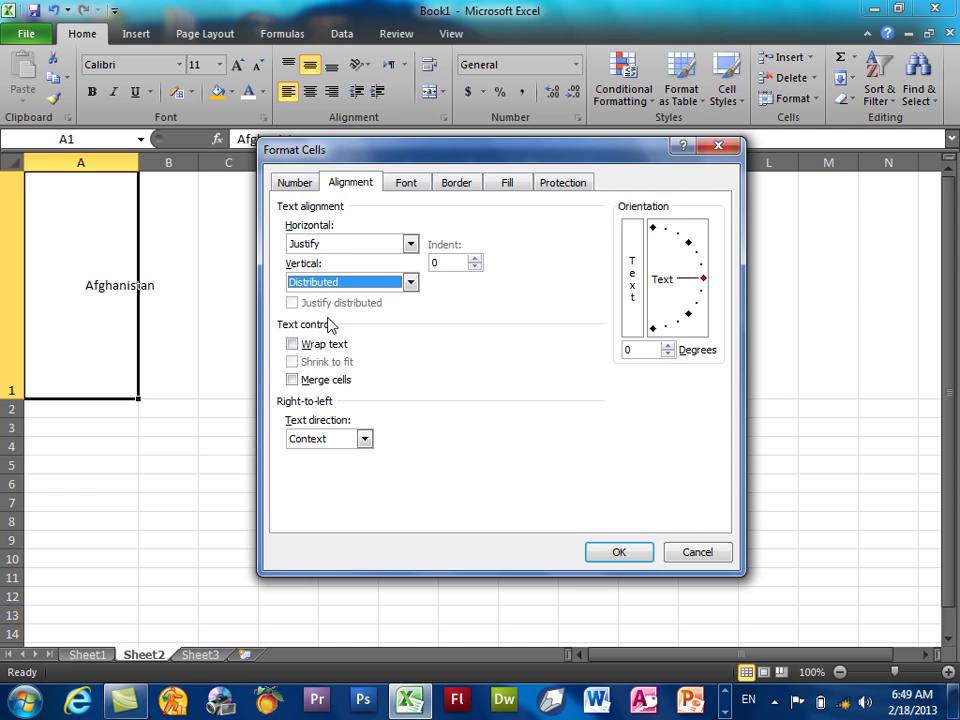
pyautogui.click(444, 262)
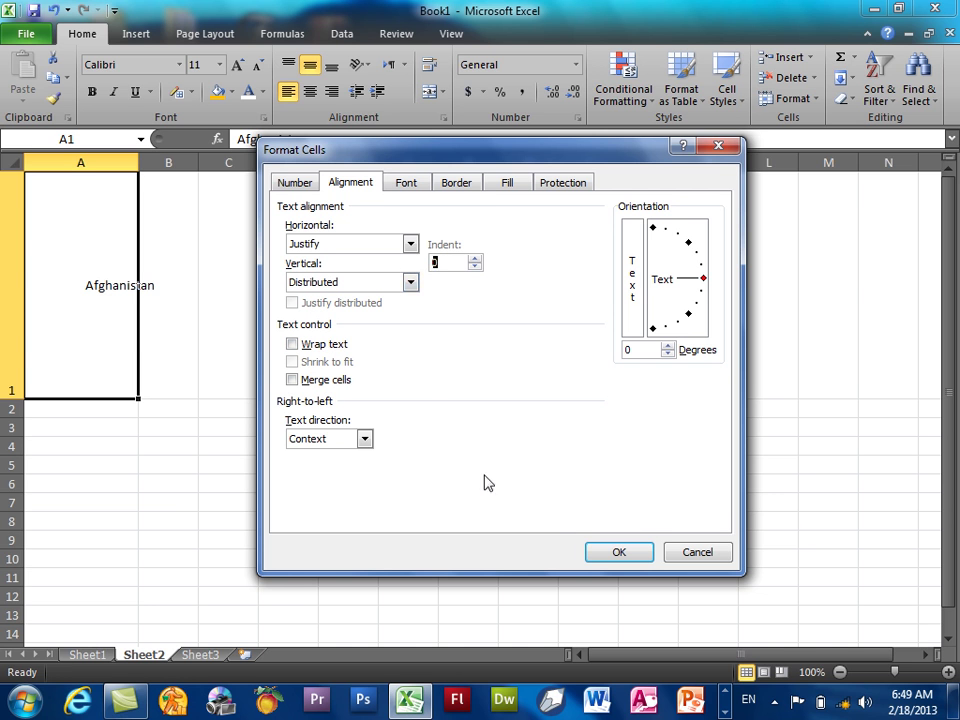
pyautogui.click(606, 551)
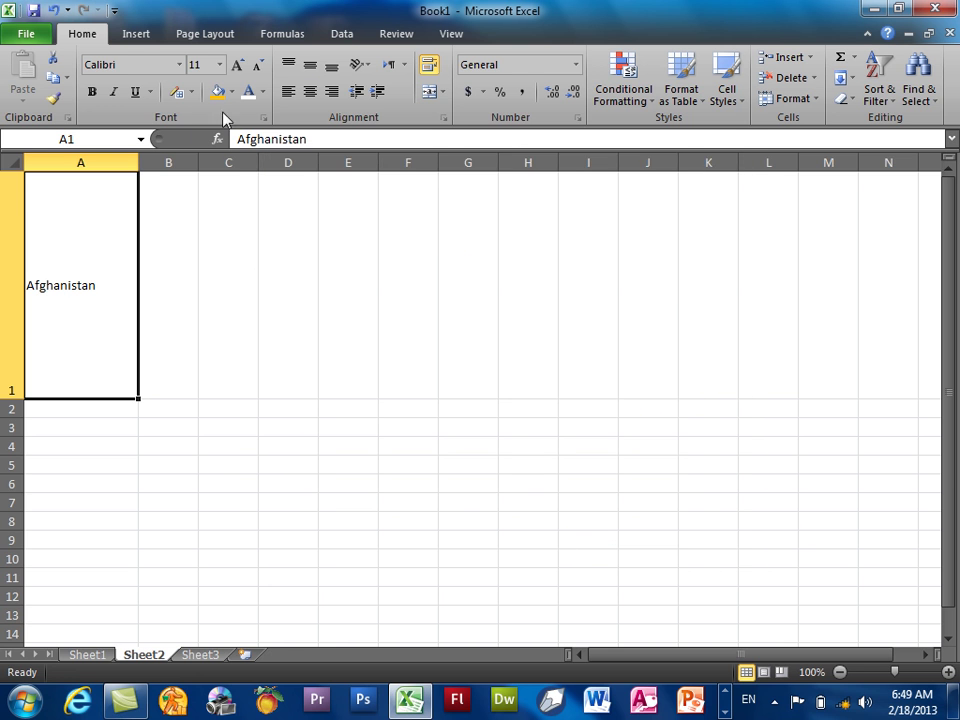
# Step: Try Center horizontal and Justify vertical alignment, then cancel without applying
pyautogui.click(444, 118)
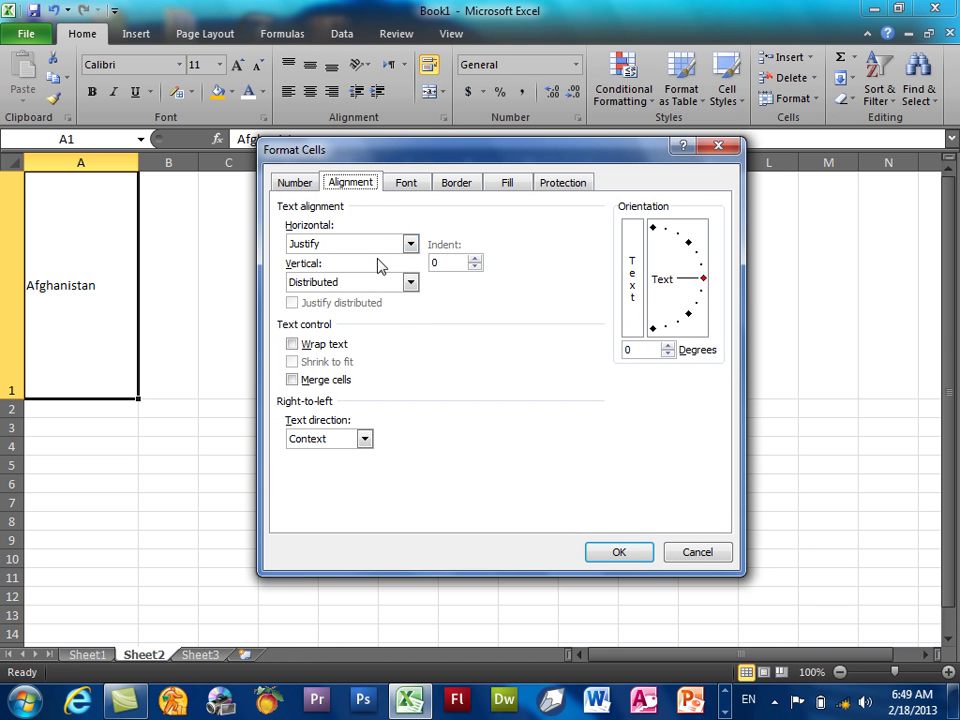
pyautogui.click(410, 244)
pyautogui.click(330, 282)
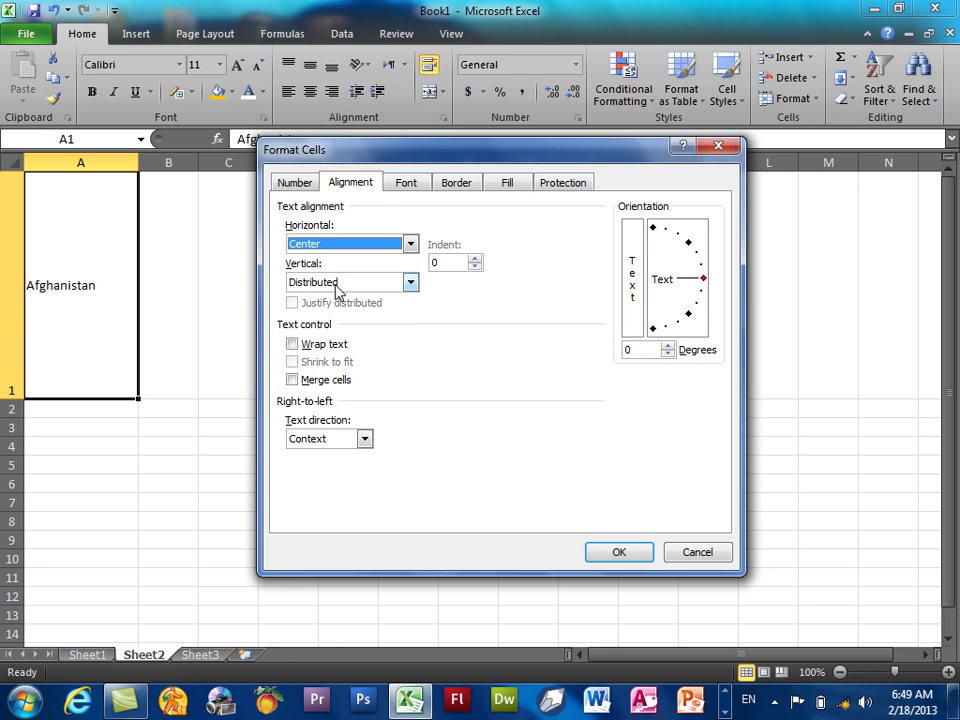
pyautogui.click(336, 286)
pyautogui.click(336, 338)
pyautogui.click(342, 284)
pyautogui.click(330, 348)
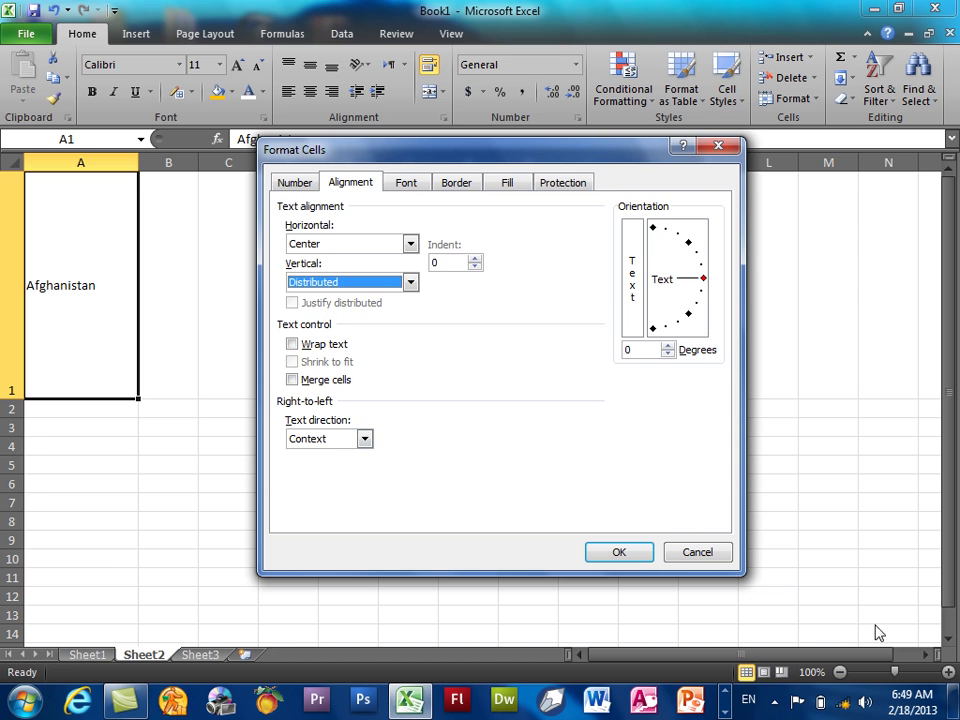
pyautogui.click(703, 554)
# Step: Give A1:B1 Distributed vertical and Distributed (Indent) horizontal alignment with Justify distributed on
pyautogui.moveTo(184, 274); pyautogui.dragTo(74, 265)
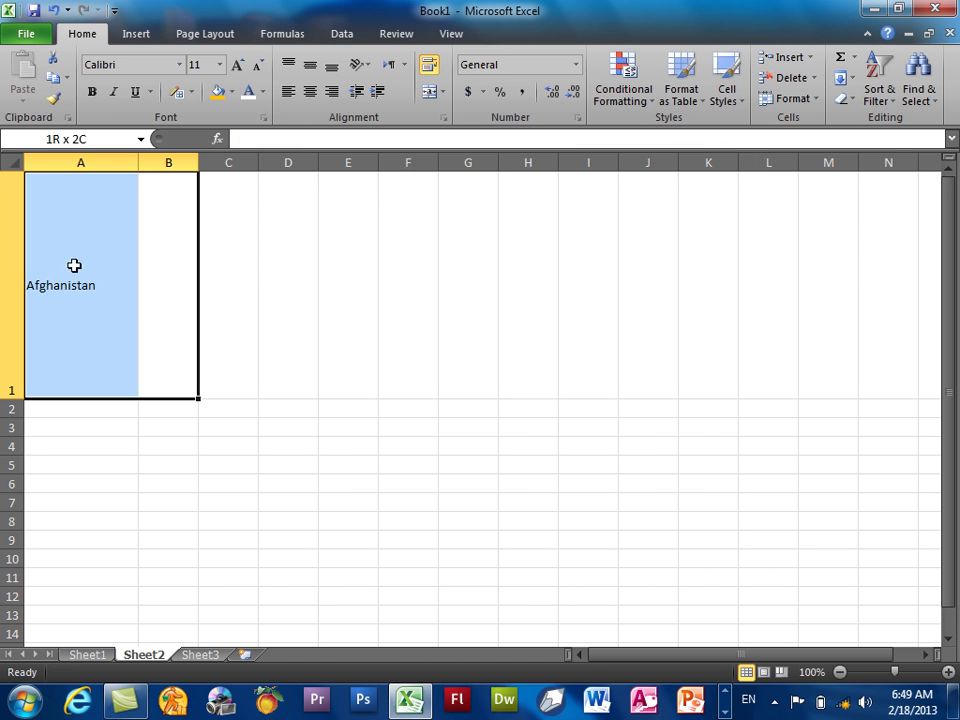
pyautogui.click(444, 118)
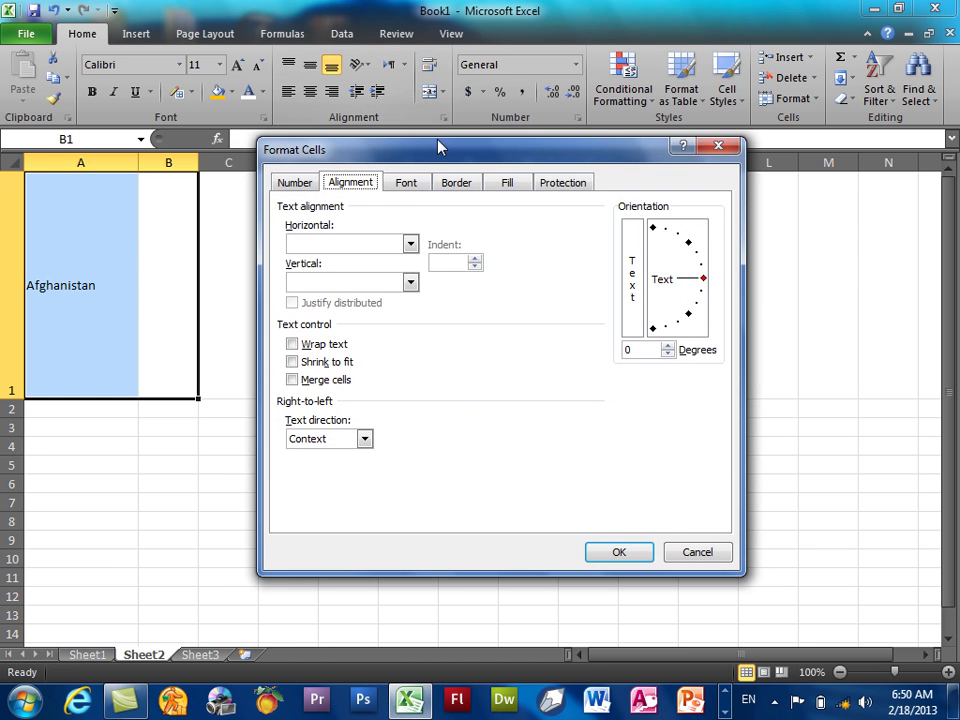
pyautogui.click(345, 282)
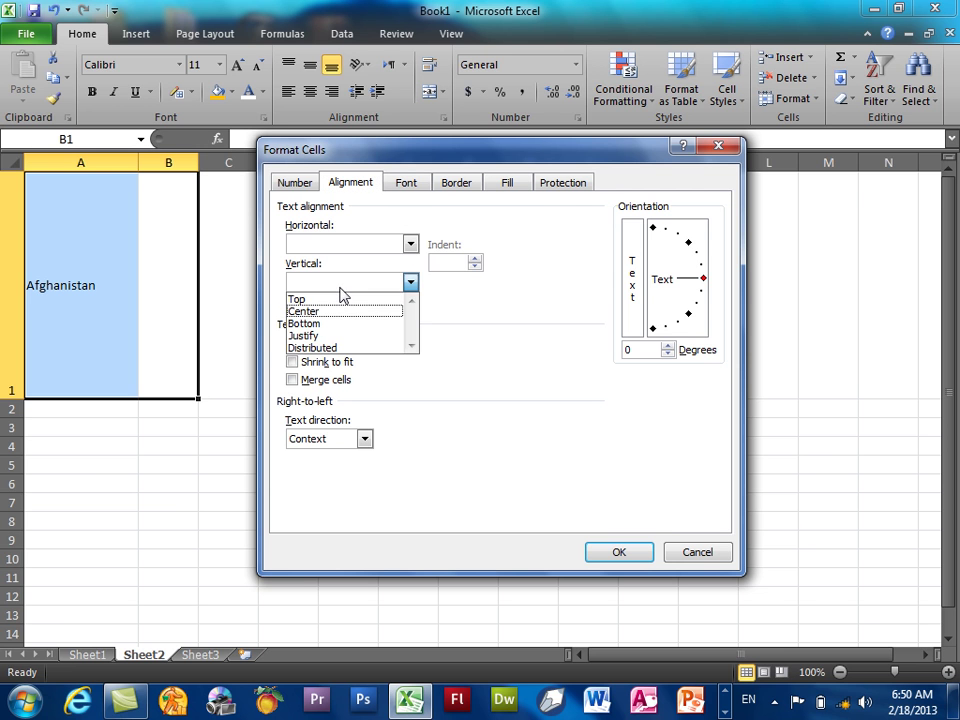
pyautogui.click(333, 345)
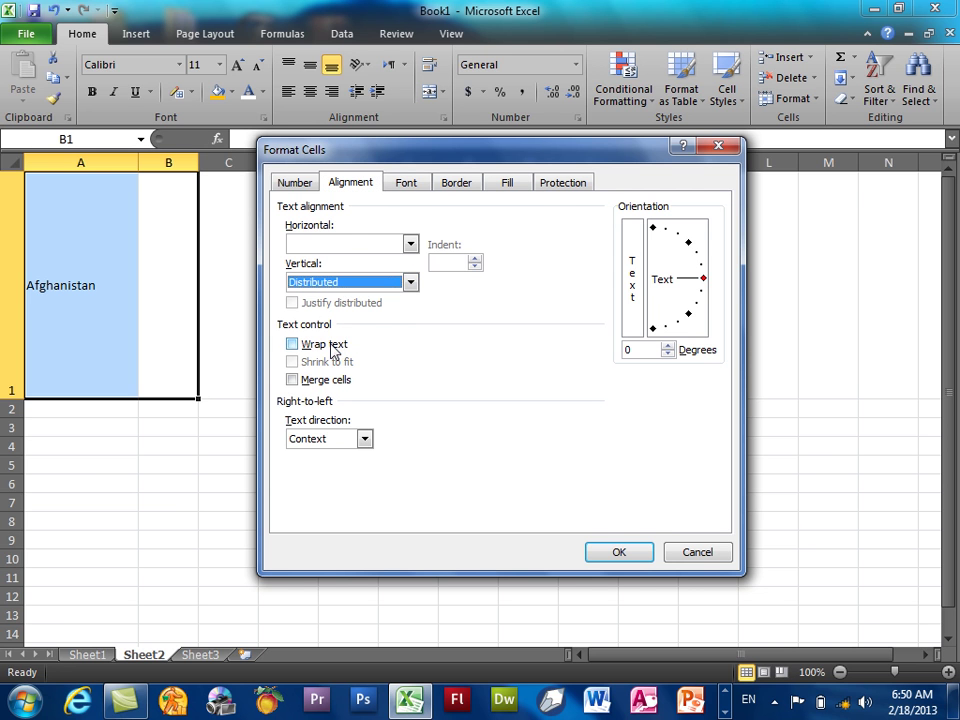
pyautogui.click(340, 243)
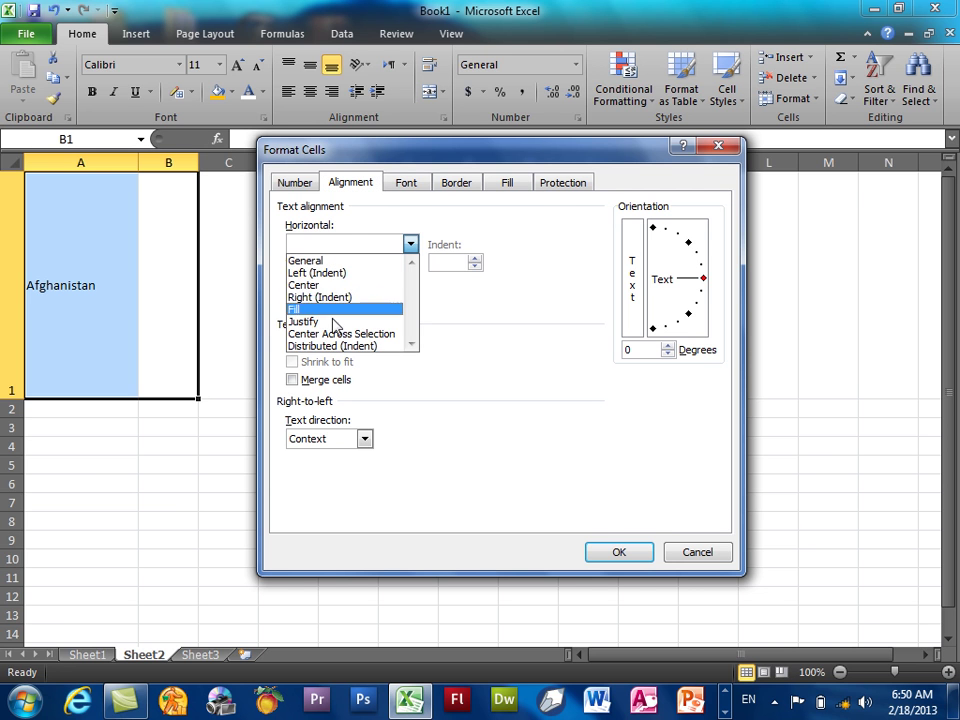
pyautogui.click(335, 345)
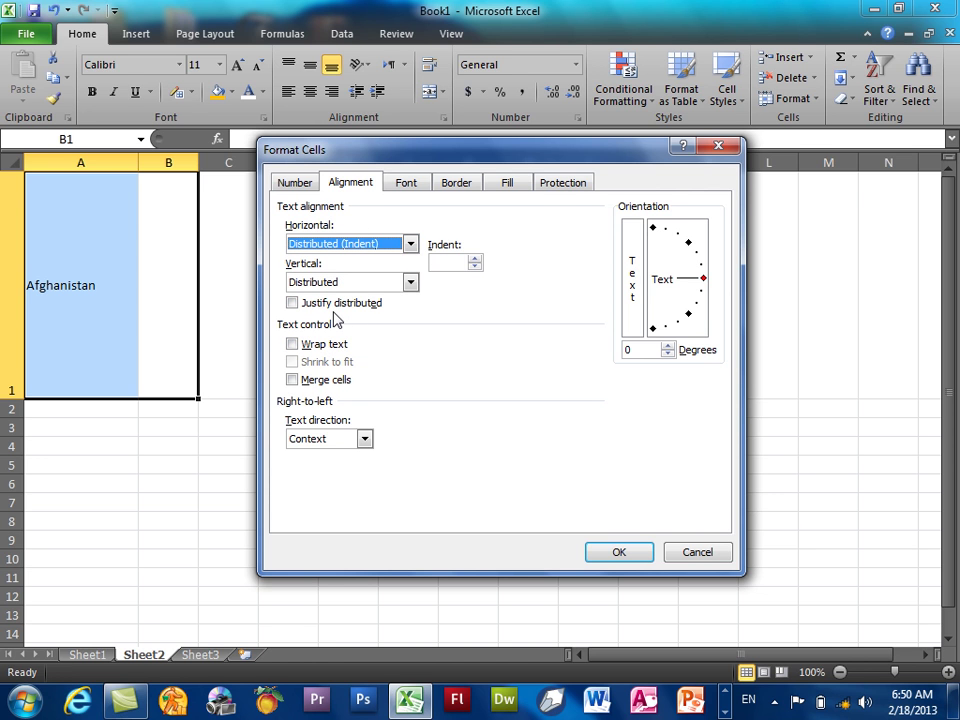
pyautogui.click(332, 305)
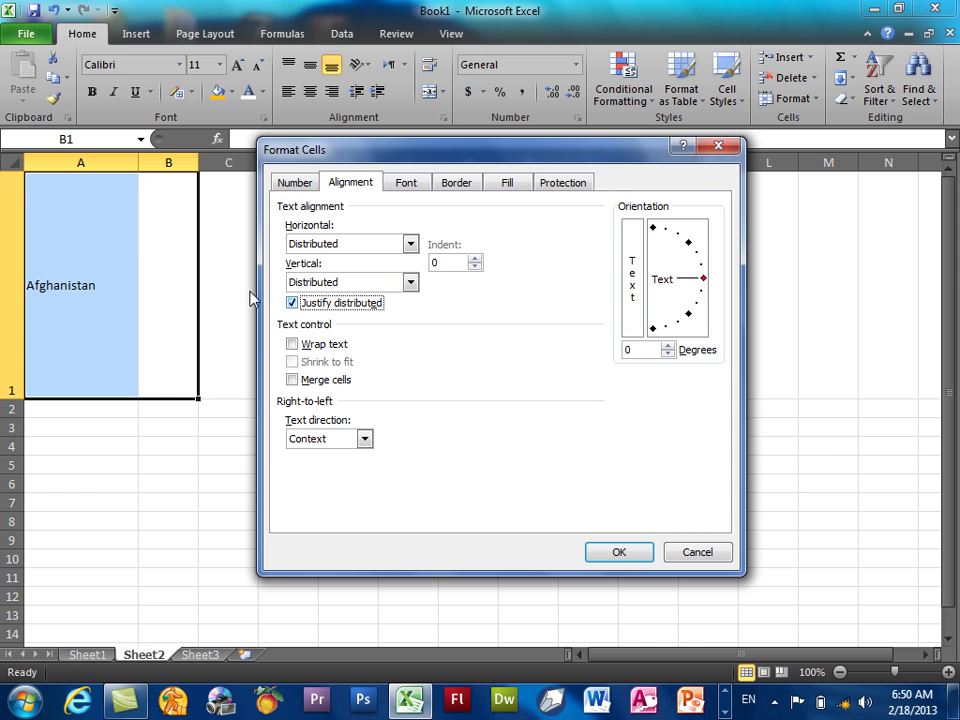
pyautogui.click(617, 554)
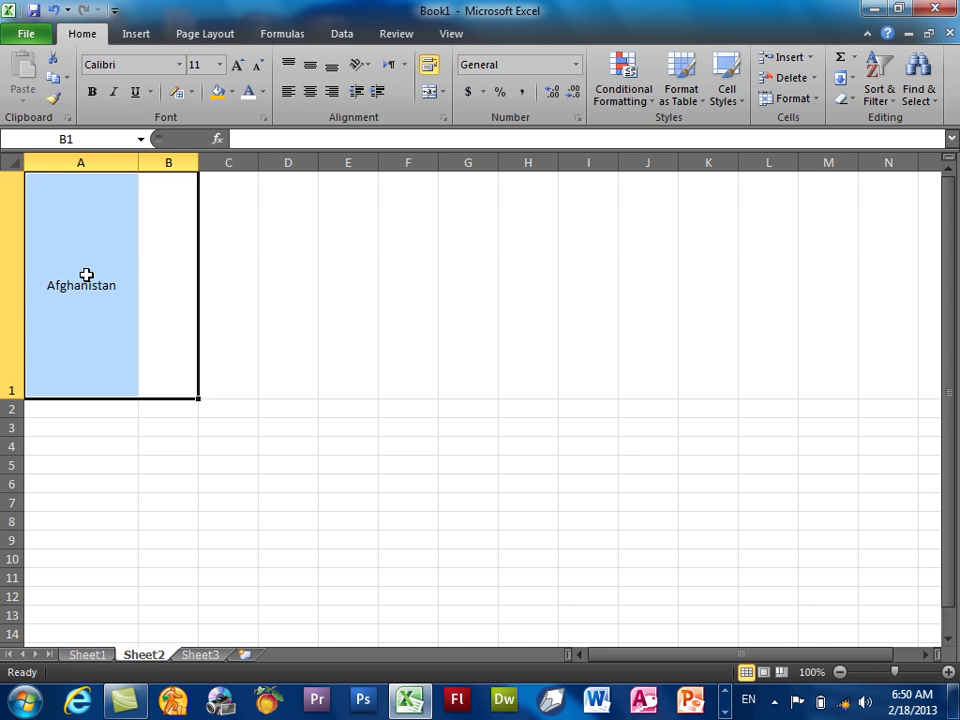
# Step: Review A1's alignment settings on its own and close them unchanged
pyautogui.click(88, 265)
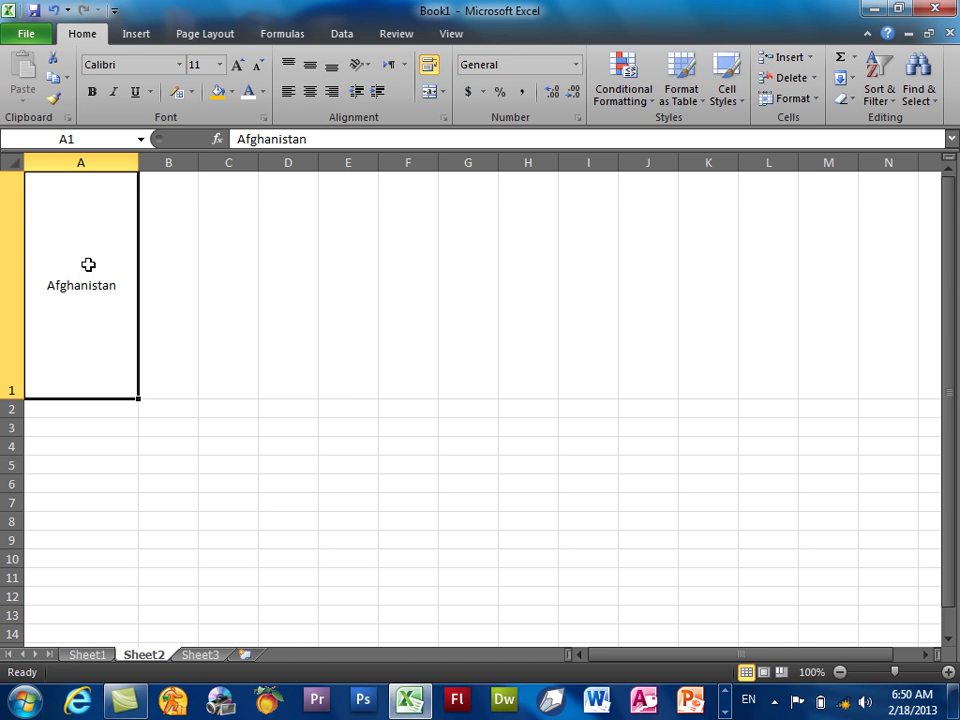
pyautogui.click(443, 118)
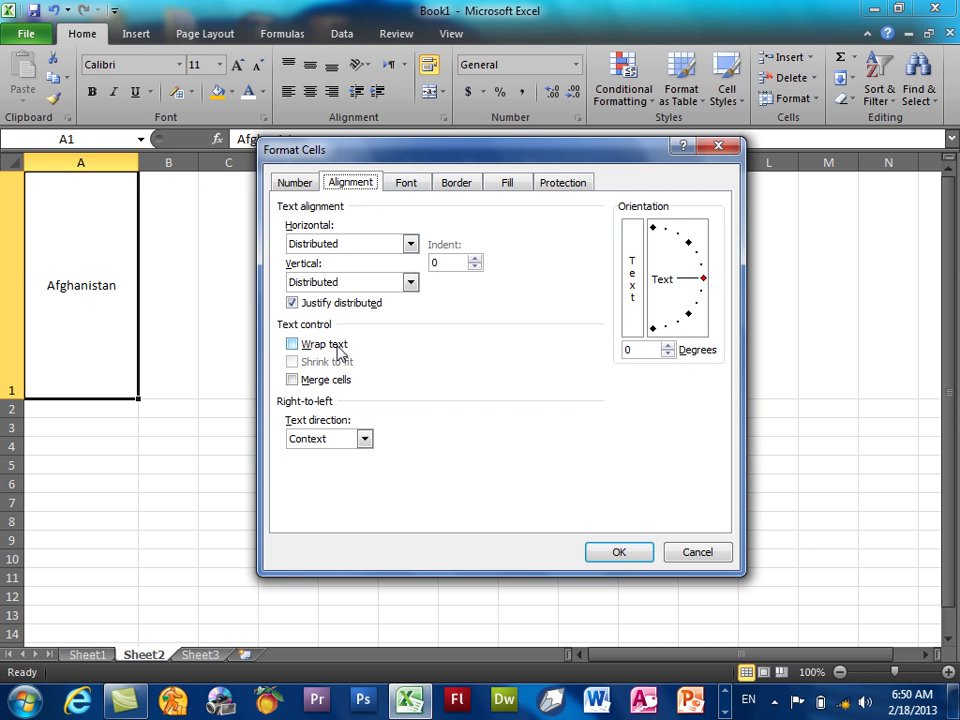
pyautogui.click(682, 555)
# Step: Turn on Wrap text for G1, testing with a long run of w's that is discarded
pyautogui.click(456, 223)
pyautogui.write('w')
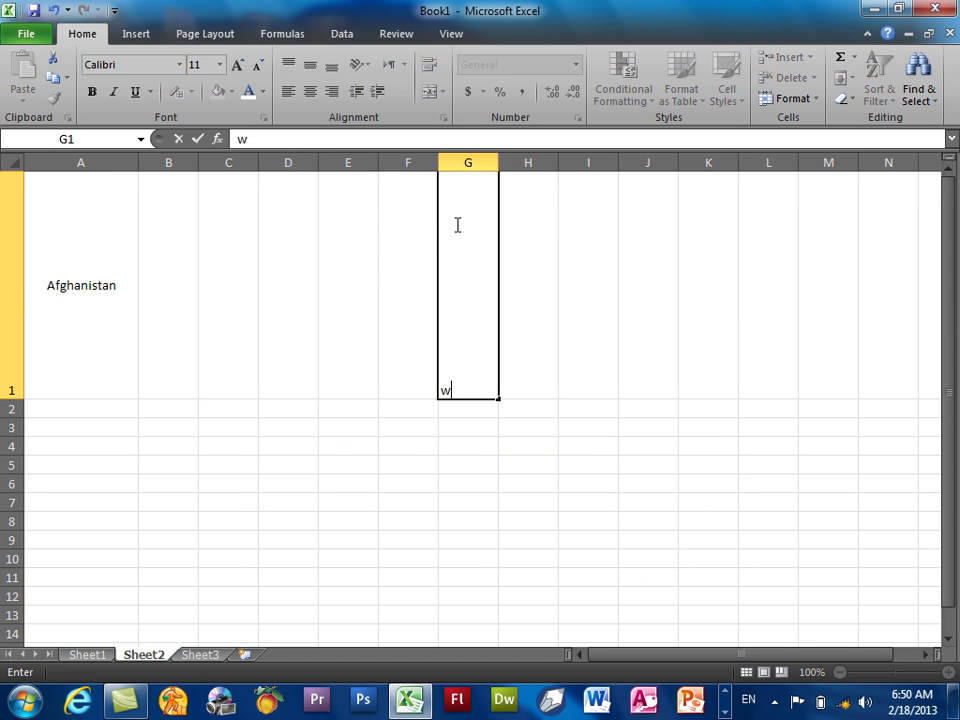
pyautogui.write('wwwwwwwwwwwwwwwwwwwwwwwwwwwwwww')
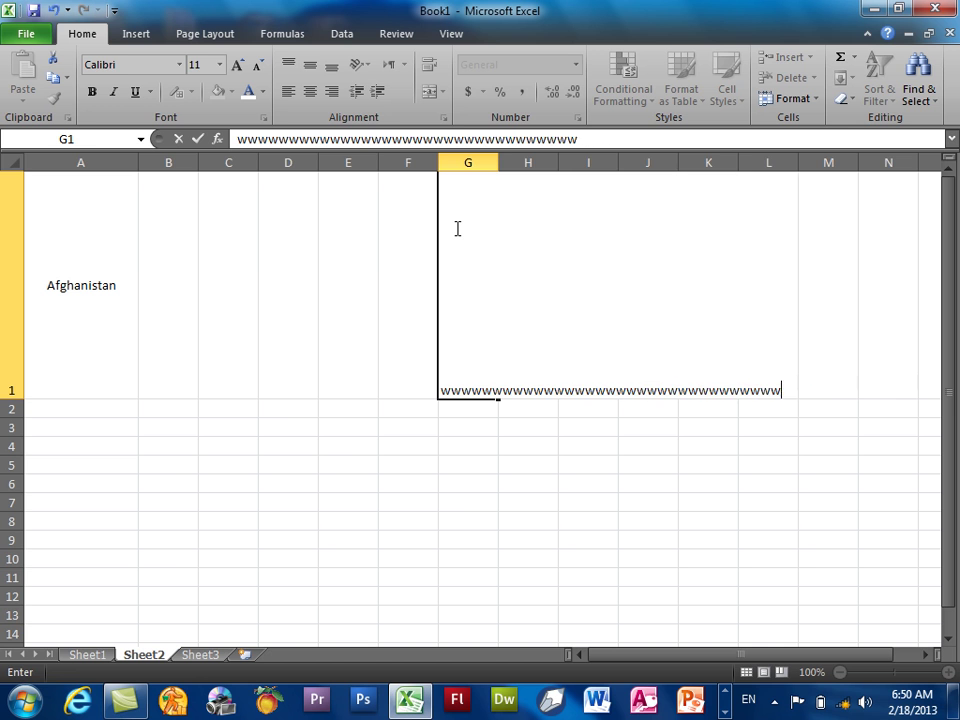
pyautogui.write('wwwwwwwwwwwwww')
pyautogui.press('Escape')
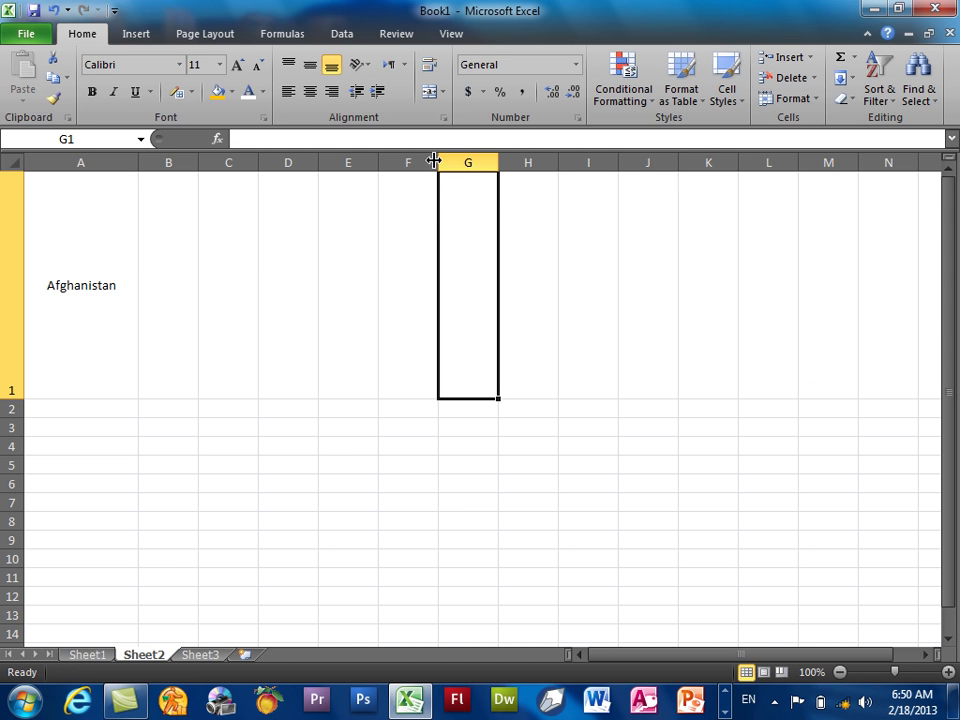
pyautogui.click(440, 121)
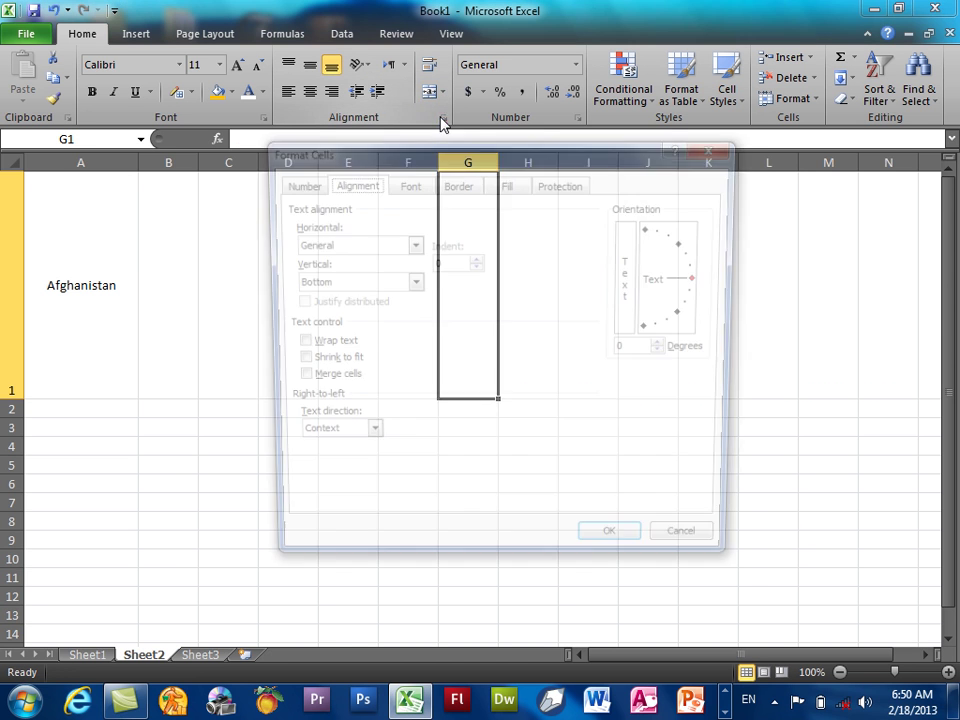
pyautogui.click(310, 344)
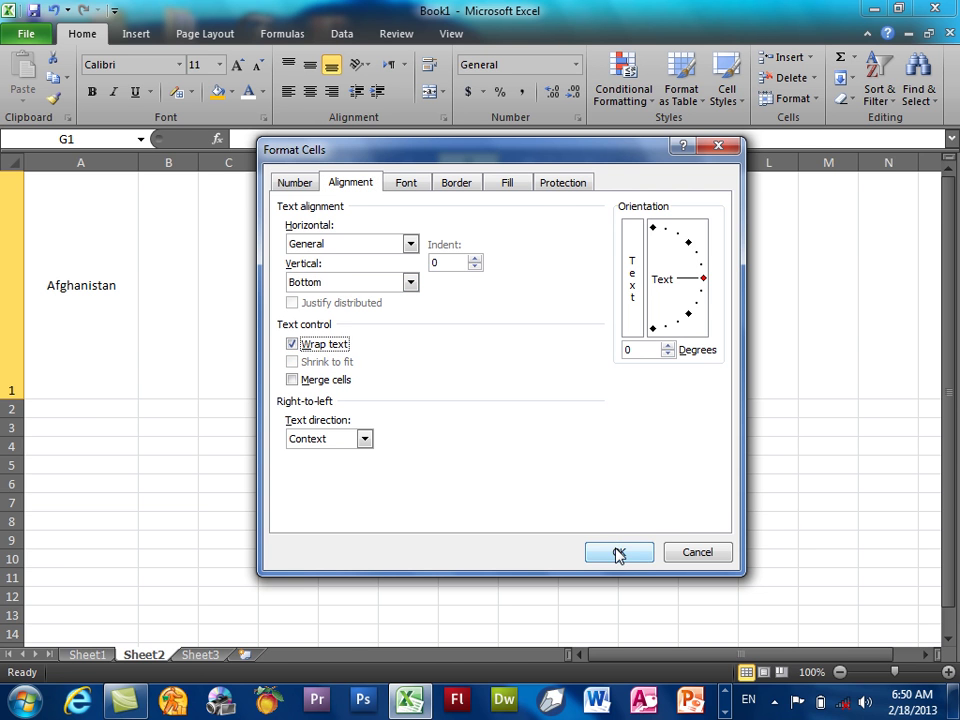
pyautogui.click(618, 554)
pyautogui.write('w')
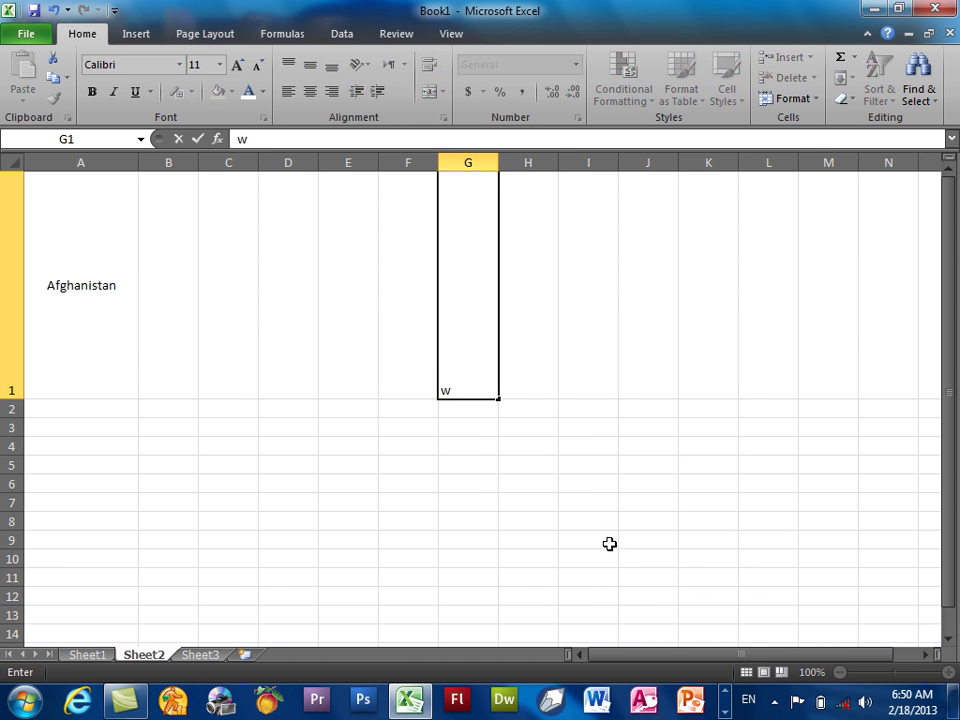
pyautogui.write('wwwwwwwwwwwwwwwwwwwwwwwwwwwwwwwwwwwwwwwwwwwwwwwww')
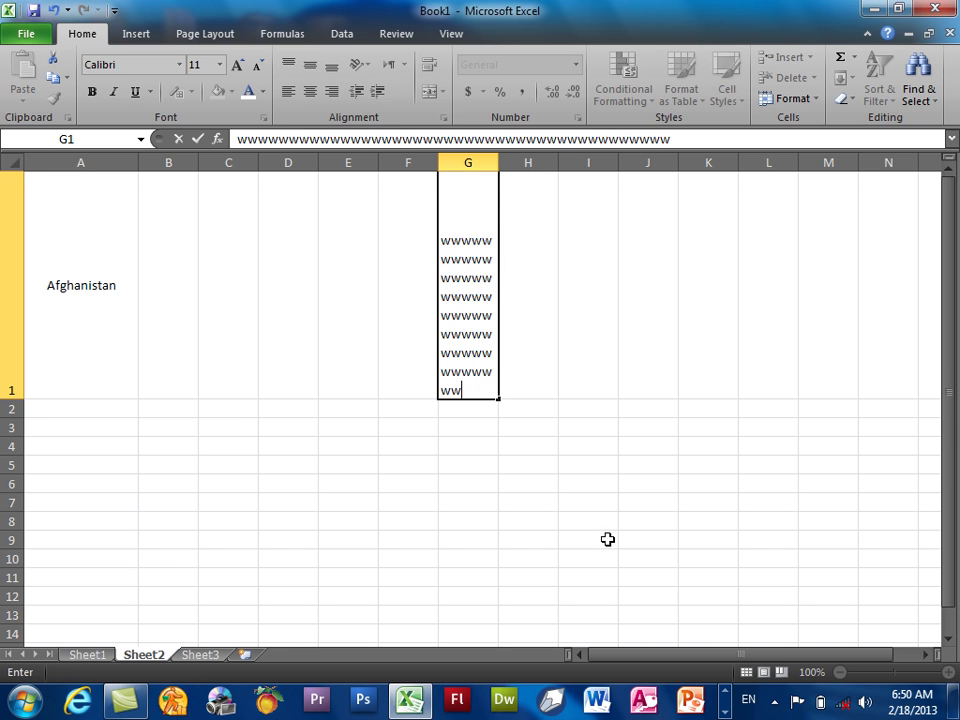
pyautogui.write('wwwwwwwwwwww')
pyautogui.press('Escape')
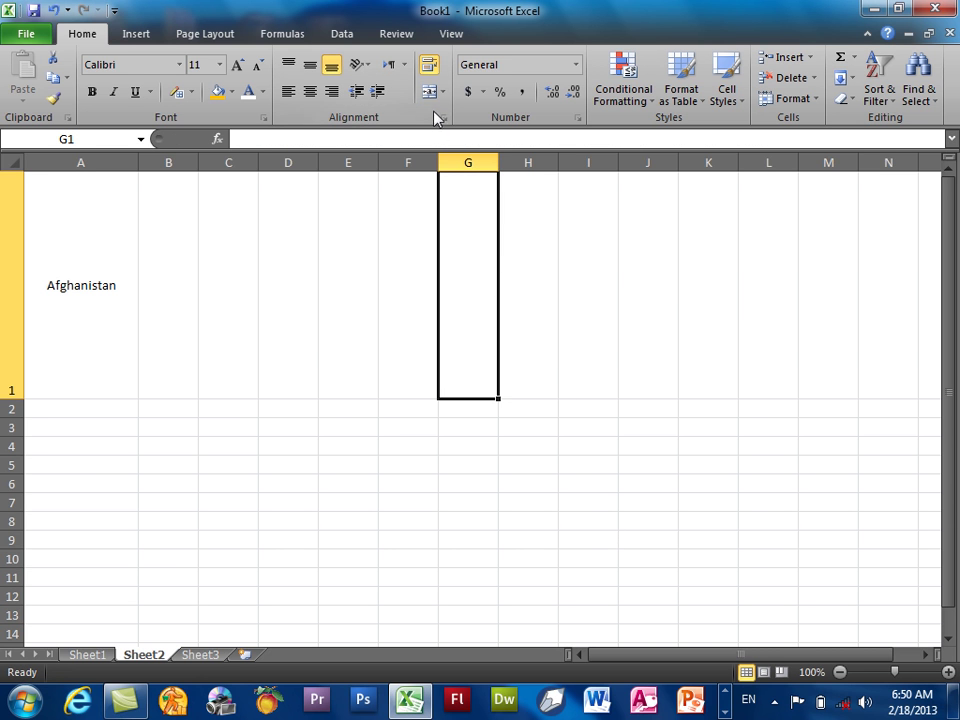
# Step: Turn off text wrapping in G1 and fill it with a long run of w's
pyautogui.click(443, 118)
pyautogui.click(312, 344)
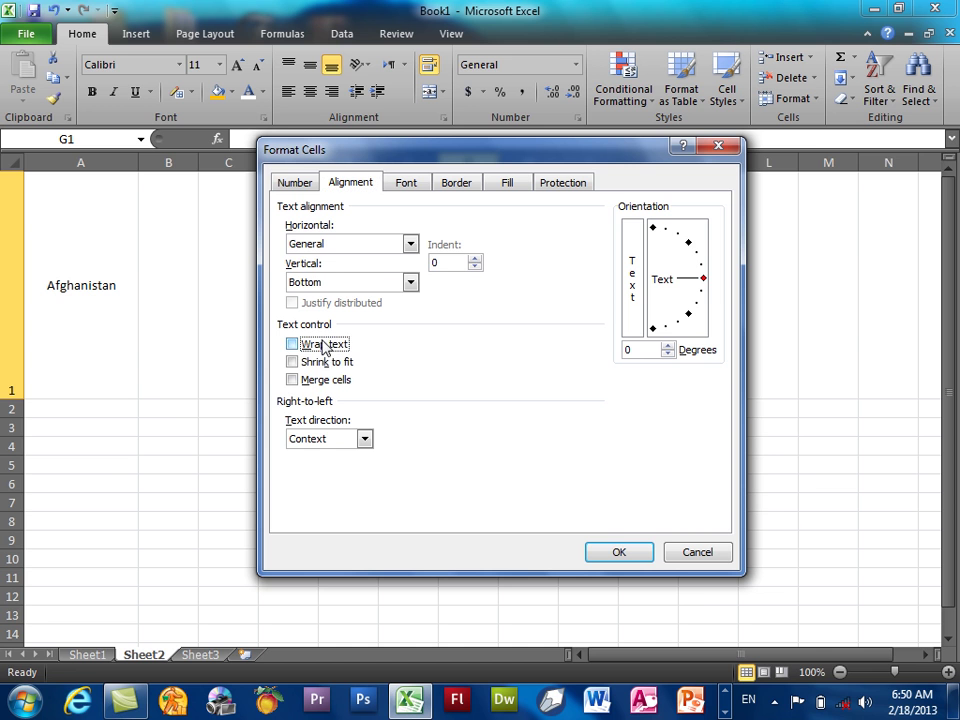
pyautogui.click(598, 552)
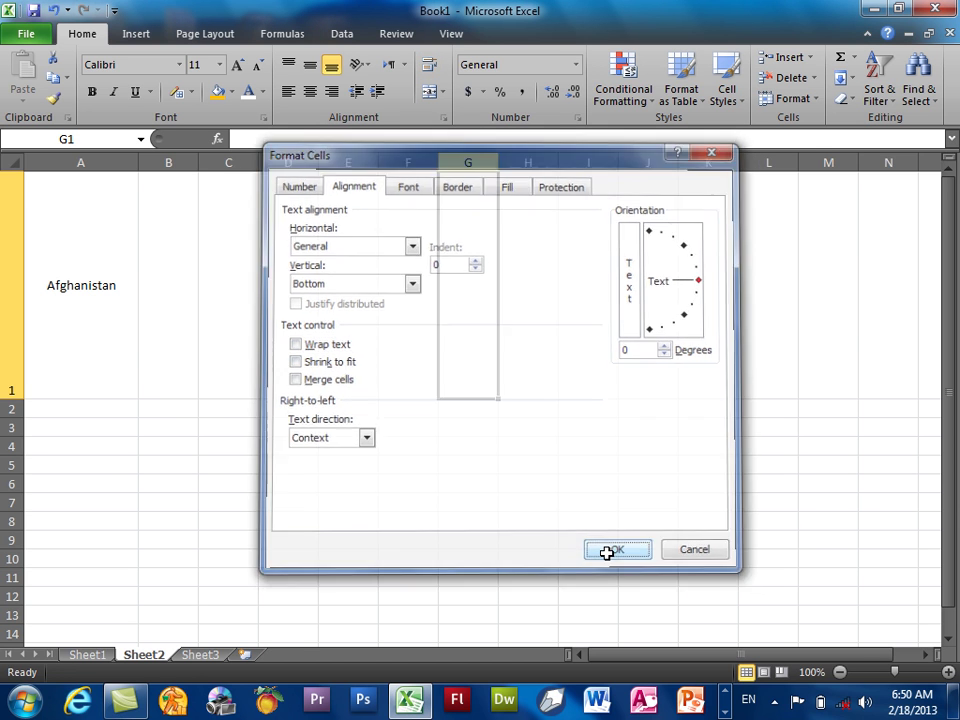
pyautogui.write('ww')
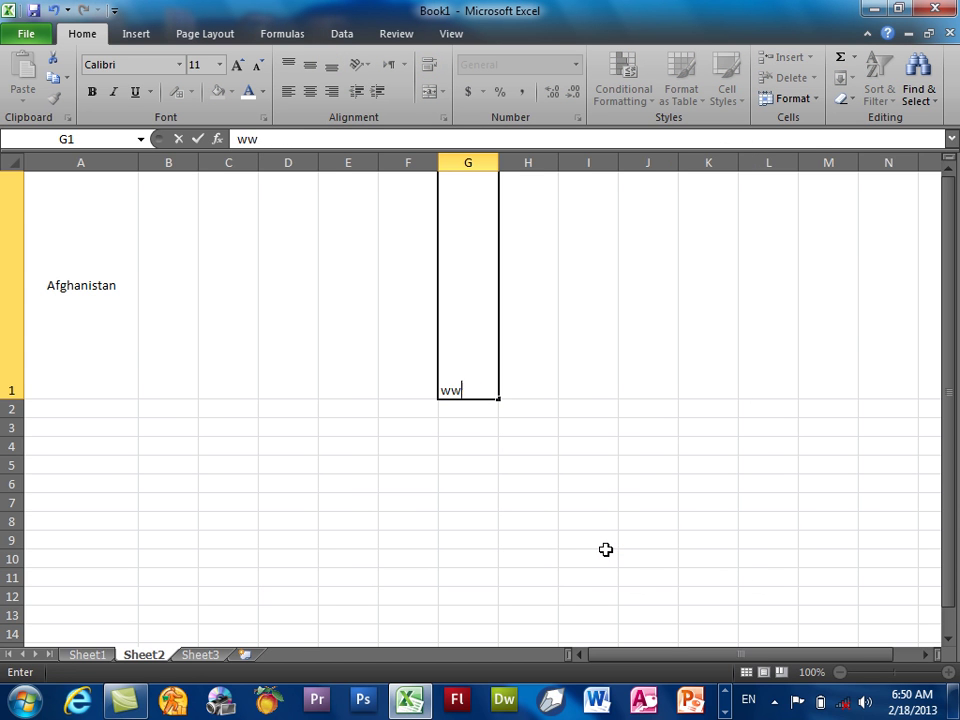
pyautogui.write('wwwwwwwwwwwwwwwwwwwwwwwwwwwwwwwwwwwwwwwwwwwwww')
pyautogui.click(606, 549)
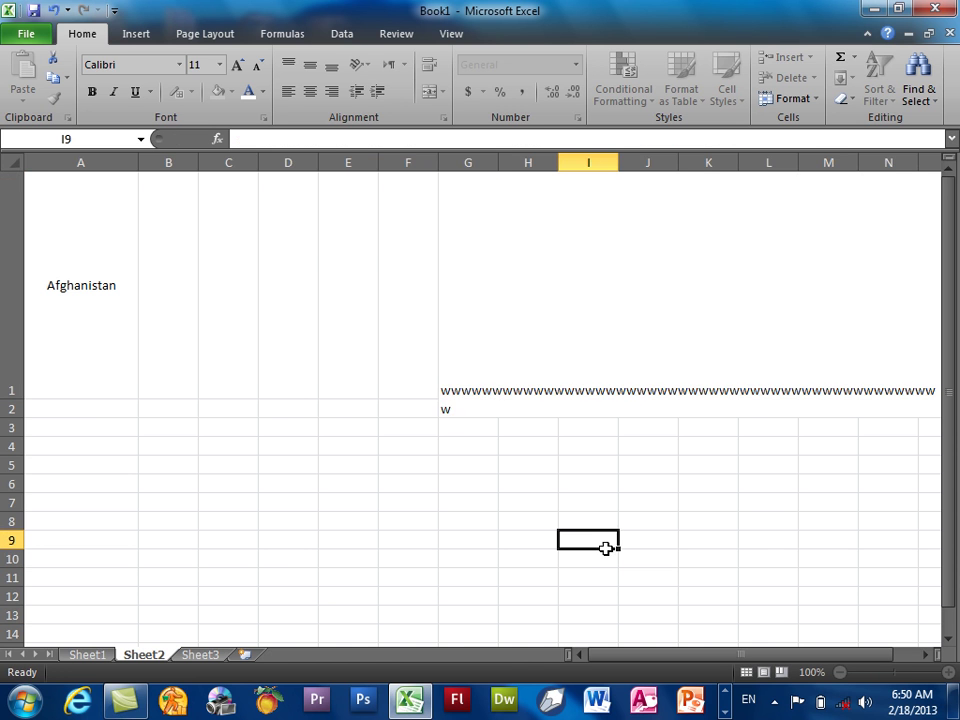
# Step: Apply Shrink to fit to G1 and enter a longer string of w's
pyautogui.click(489, 324)
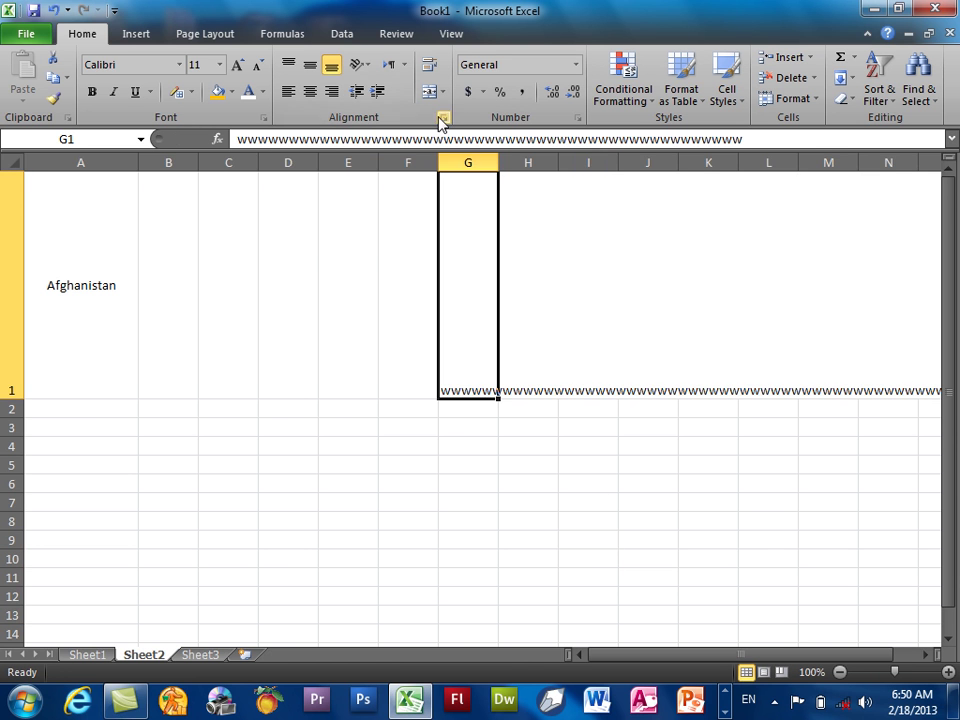
pyautogui.click(442, 120)
pyautogui.click(324, 361)
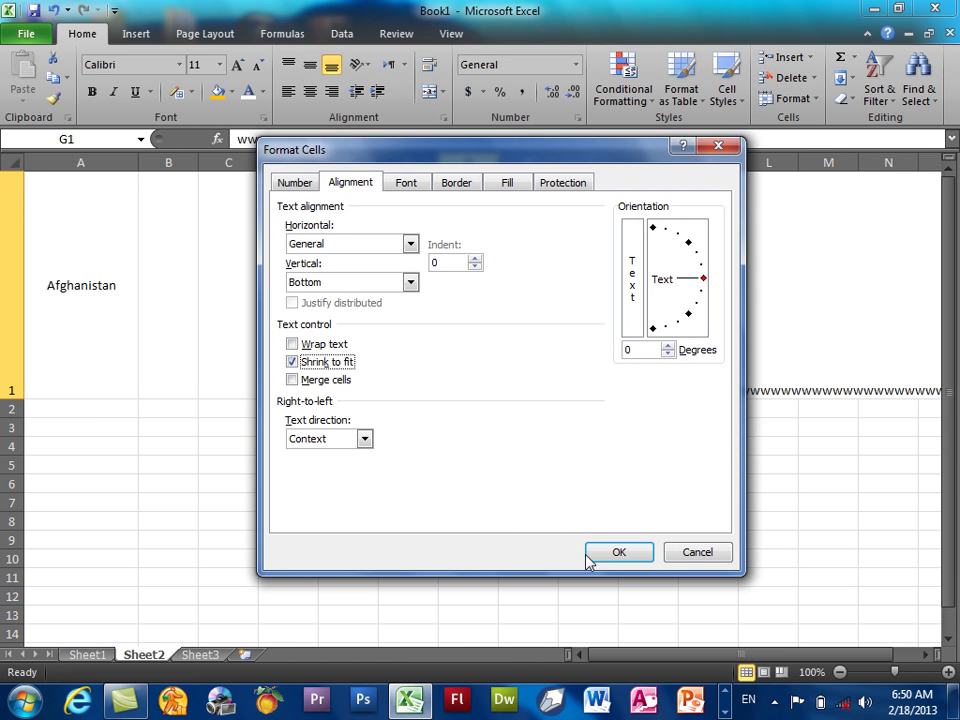
pyautogui.click(617, 553)
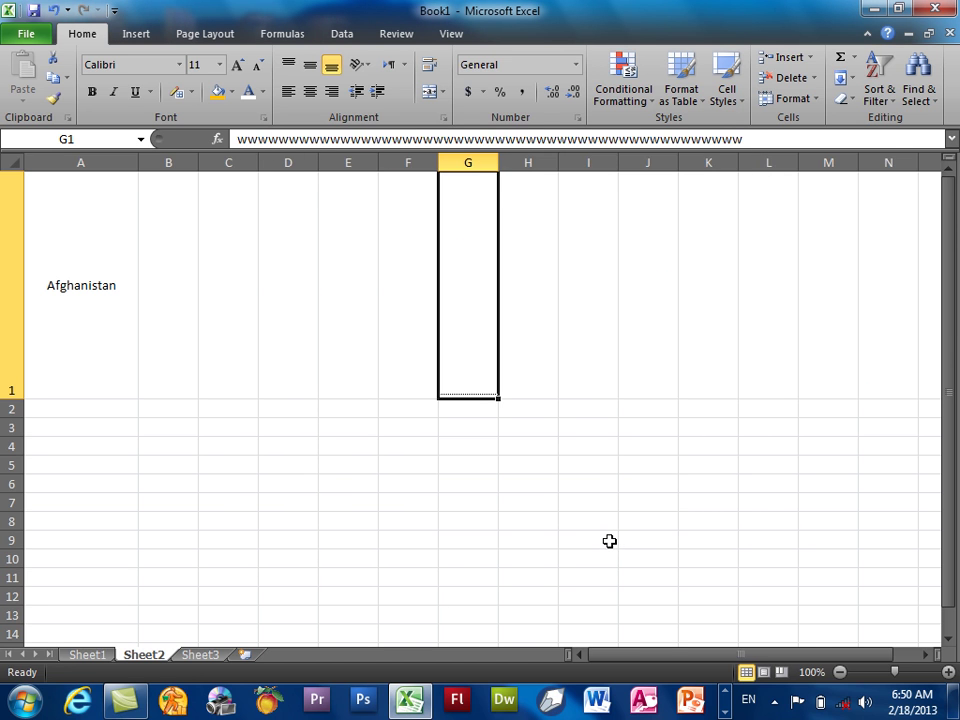
pyautogui.write('wwwwwwwwwwwwwwwwwwwwwwwwww')
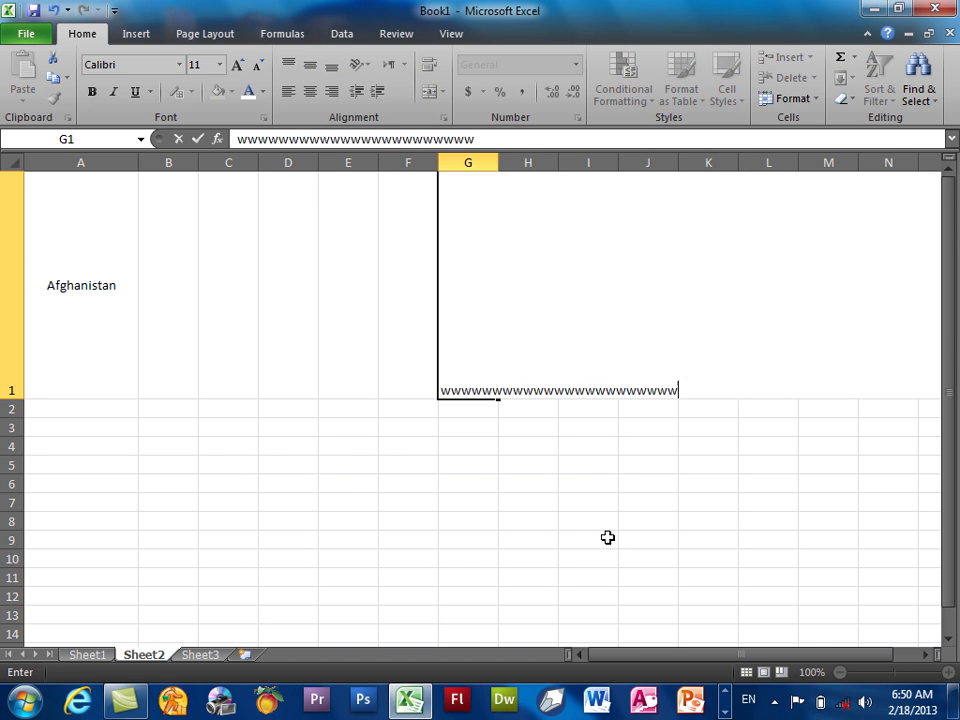
pyautogui.write('wwwwwwwwwwwwwwwwwwwwwwwwwwwwwwwwwwwwwwwwwwwwwwwwwwwwwwwwwwwwwwwwwwwwwwwwww')
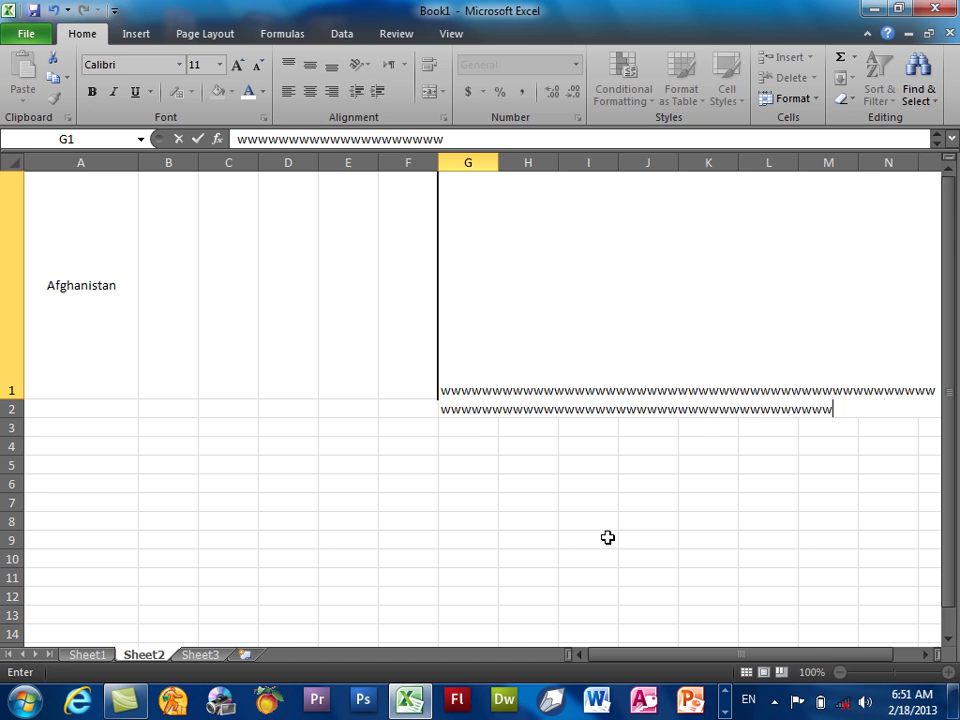
pyautogui.write('wwwwwwwwwwwwwwwwwwwwwwwwwwwwwwwwwwwwwwwwwwwwwwwwwwwwwwwww')
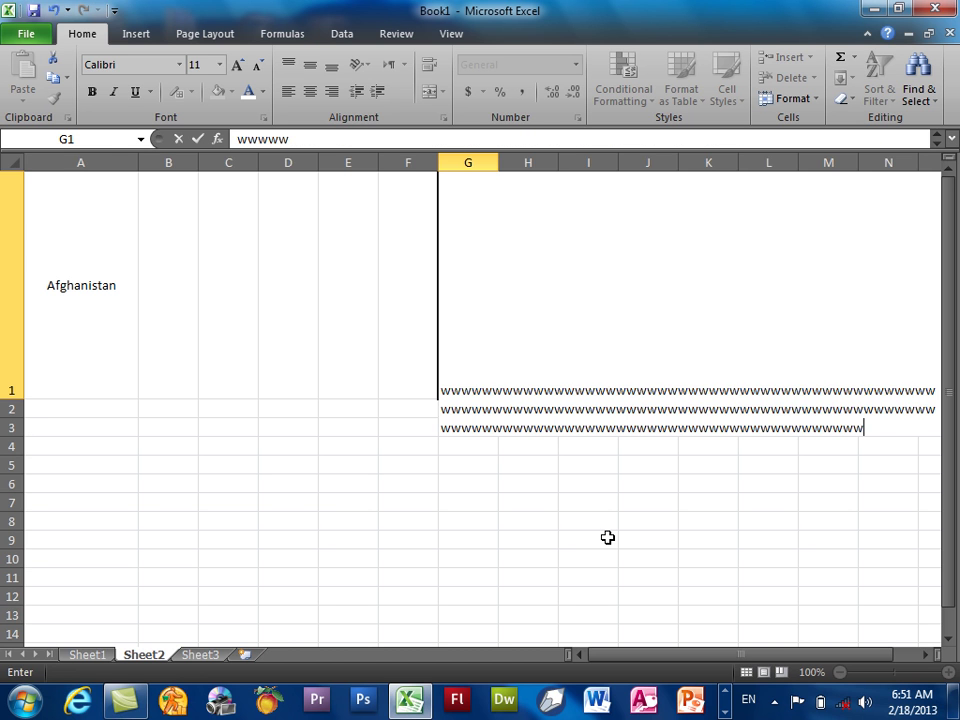
pyautogui.press('Return')
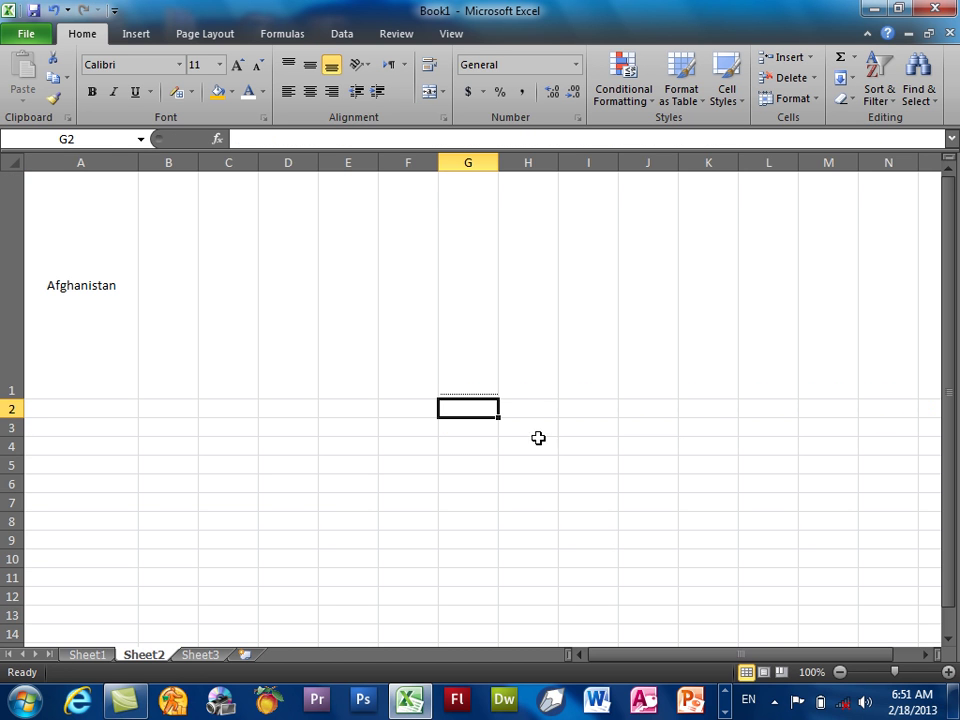
# Step: Turn Shrink to fit back off for G1, then return to Sheet1
pyautogui.click(452, 317)
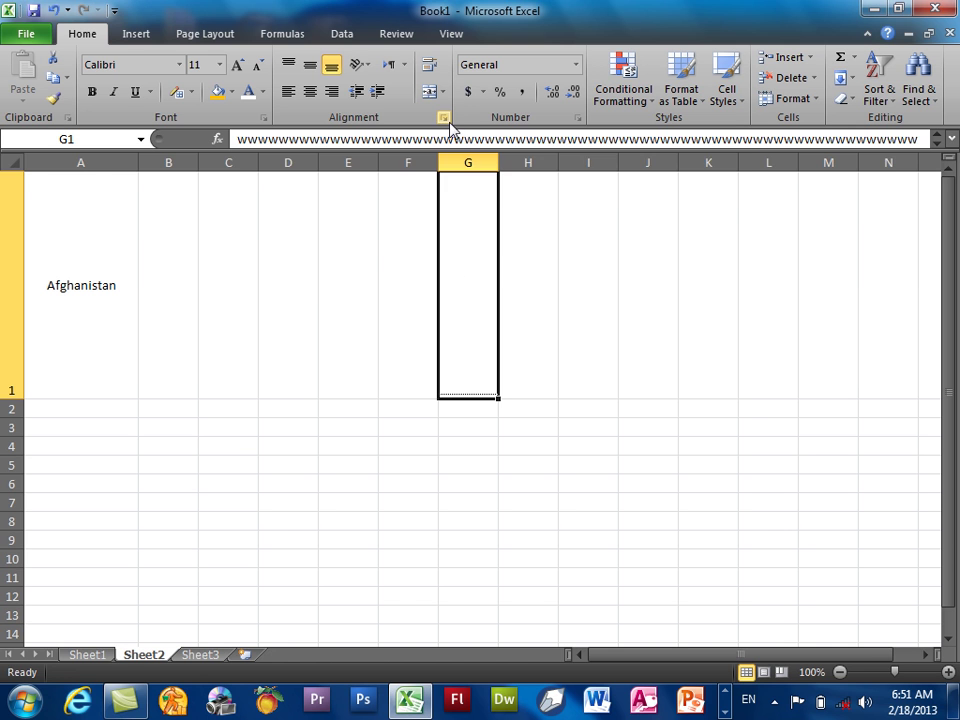
pyautogui.click(443, 117)
pyautogui.click(293, 362)
pyautogui.click(598, 551)
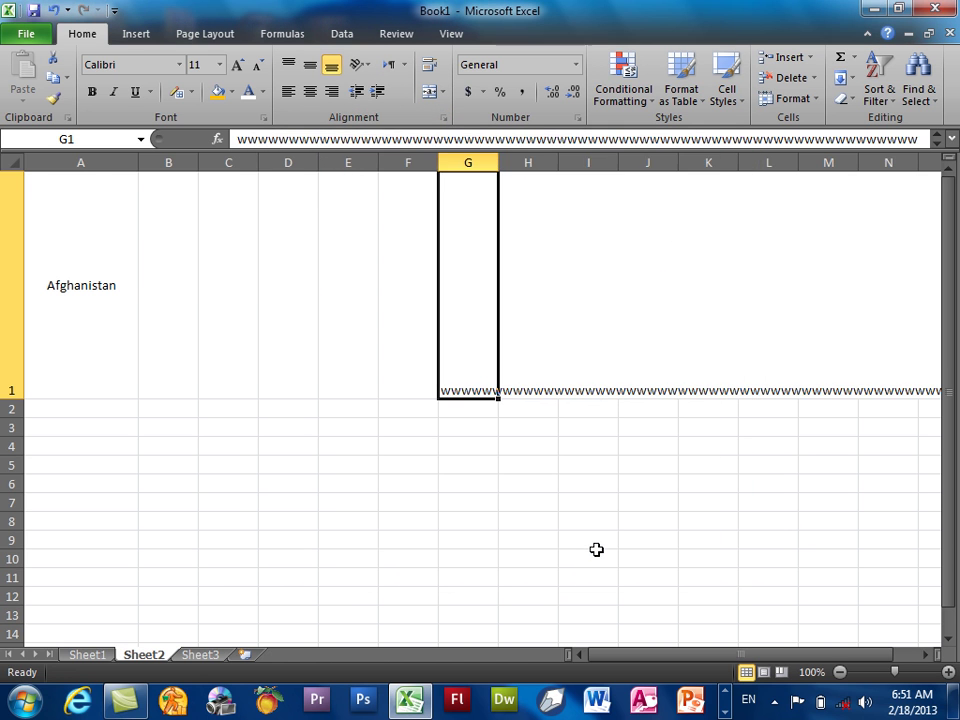
pyautogui.click(443, 117)
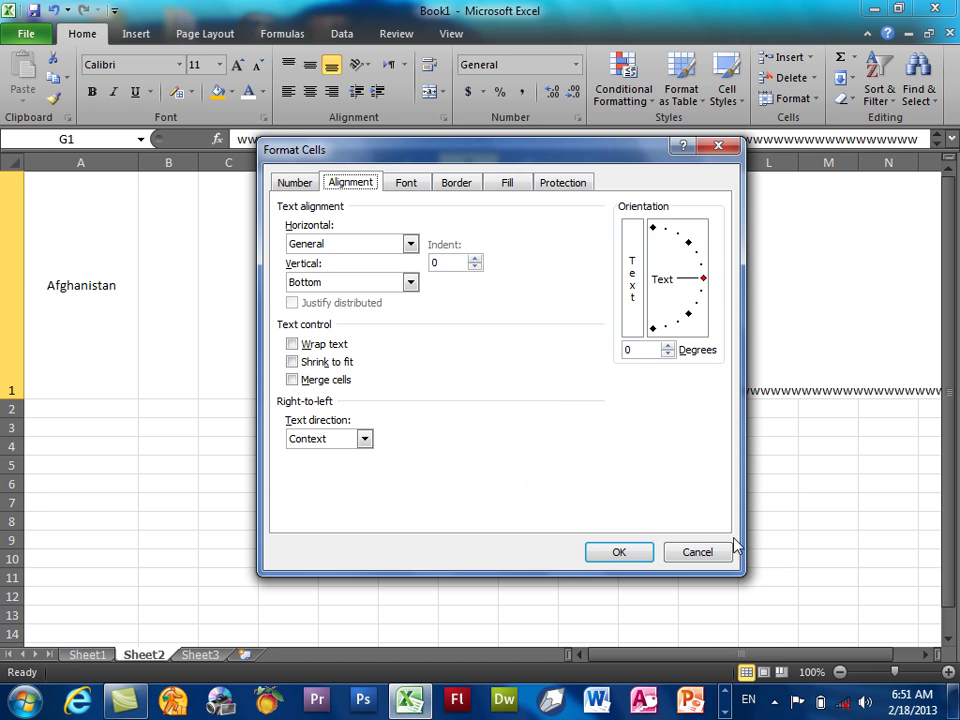
pyautogui.click(692, 551)
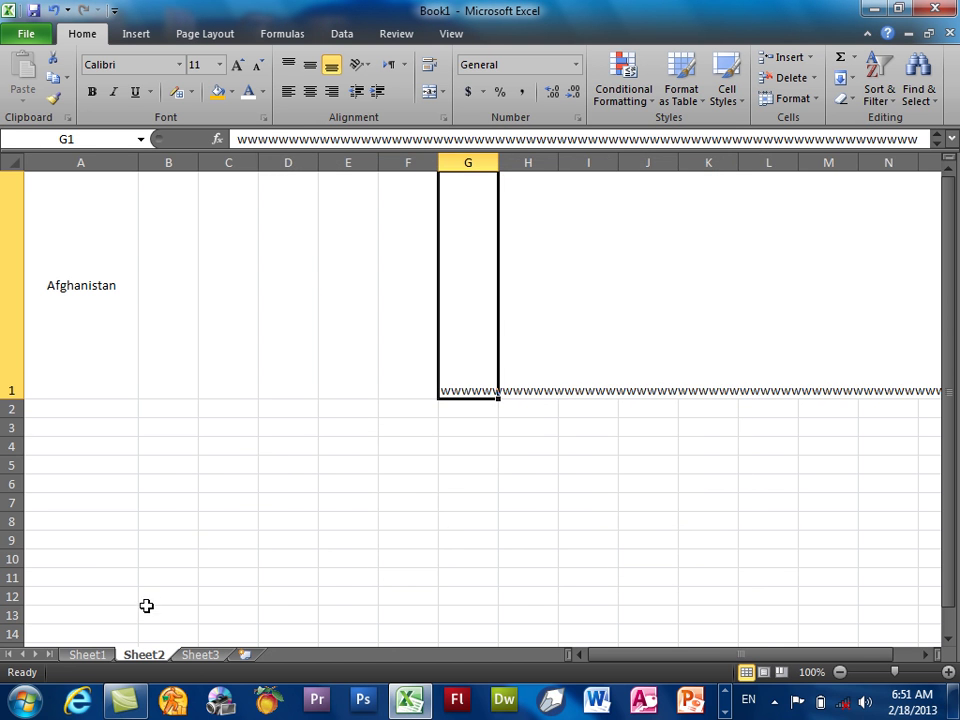
pyautogui.click(87, 654)
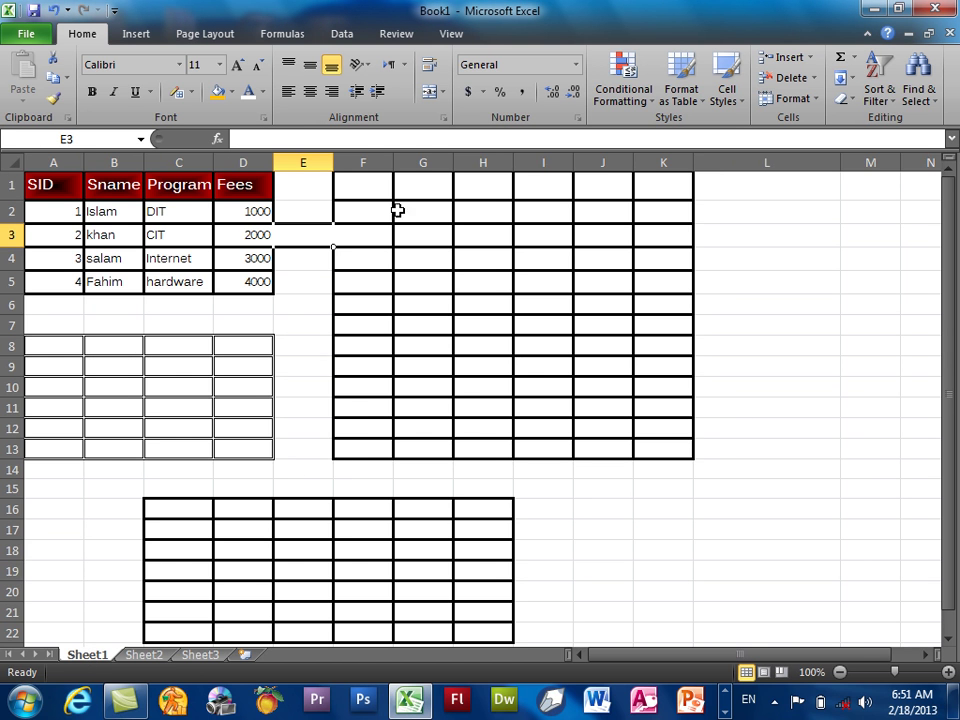
# Step: Merge F1:K2 into a single cell using the Format Cells merge option
pyautogui.click(377, 180)
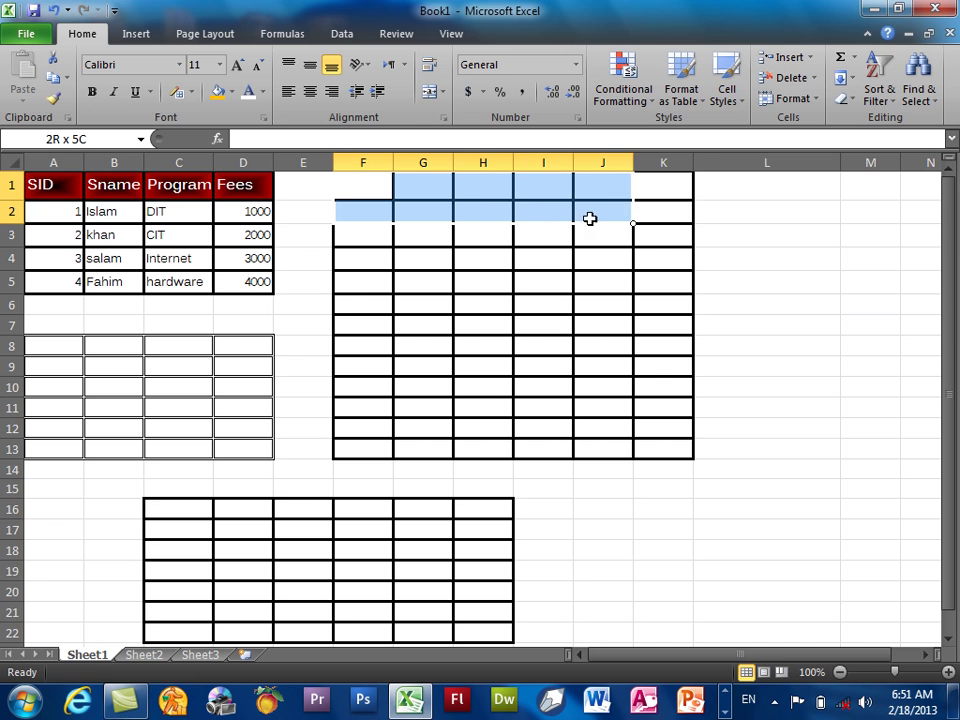
pyautogui.moveTo(359, 180); pyautogui.dragTo(662, 218)
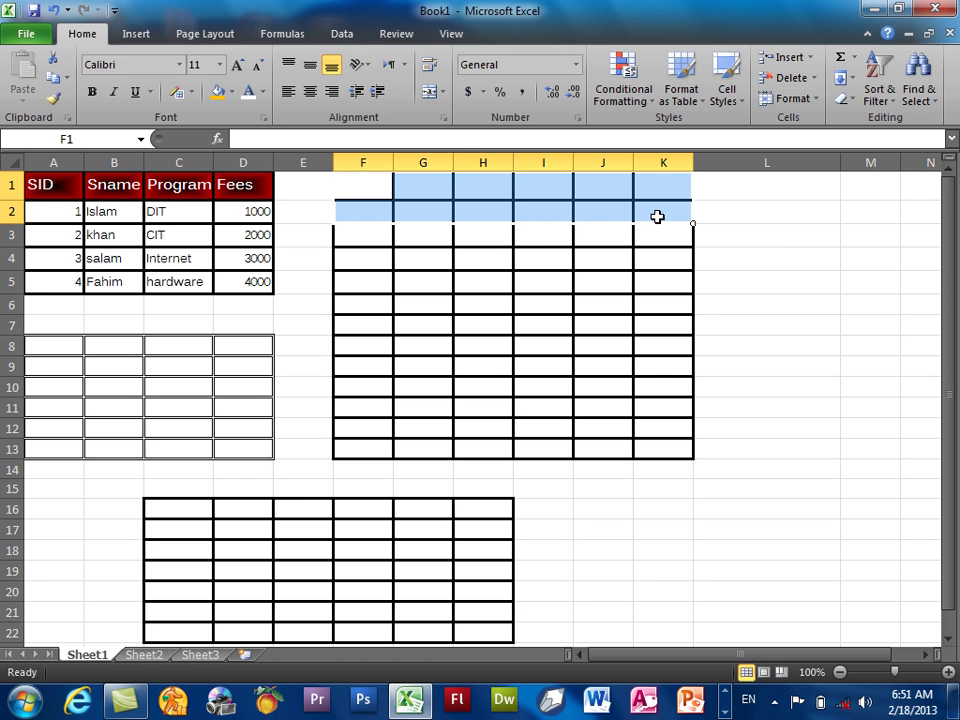
pyautogui.click(428, 93)
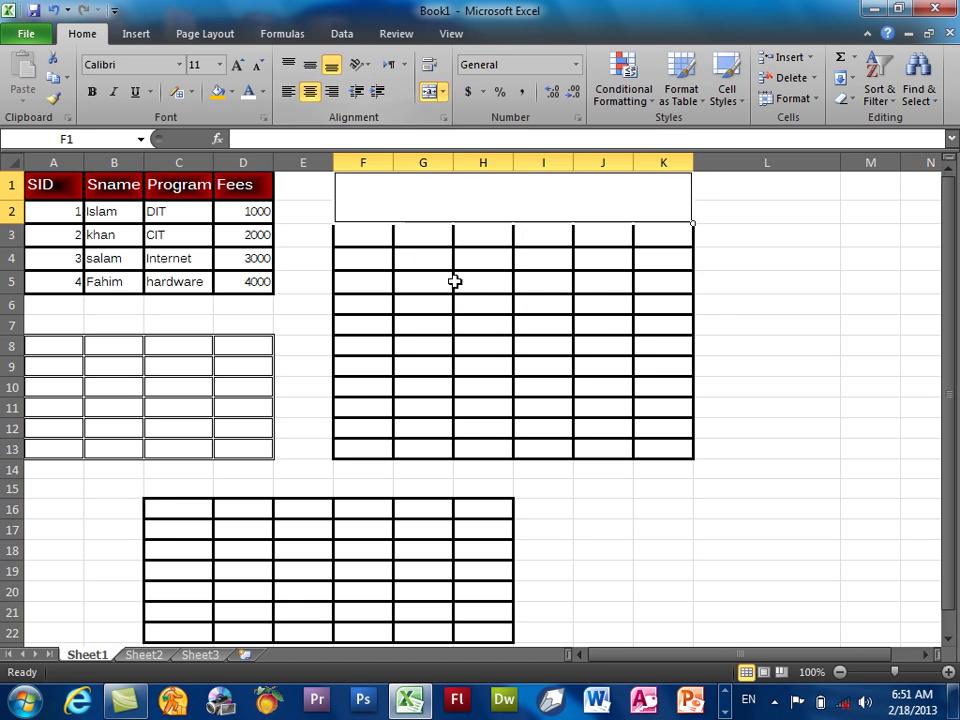
pyautogui.click(456, 281)
pyautogui.click(464, 197)
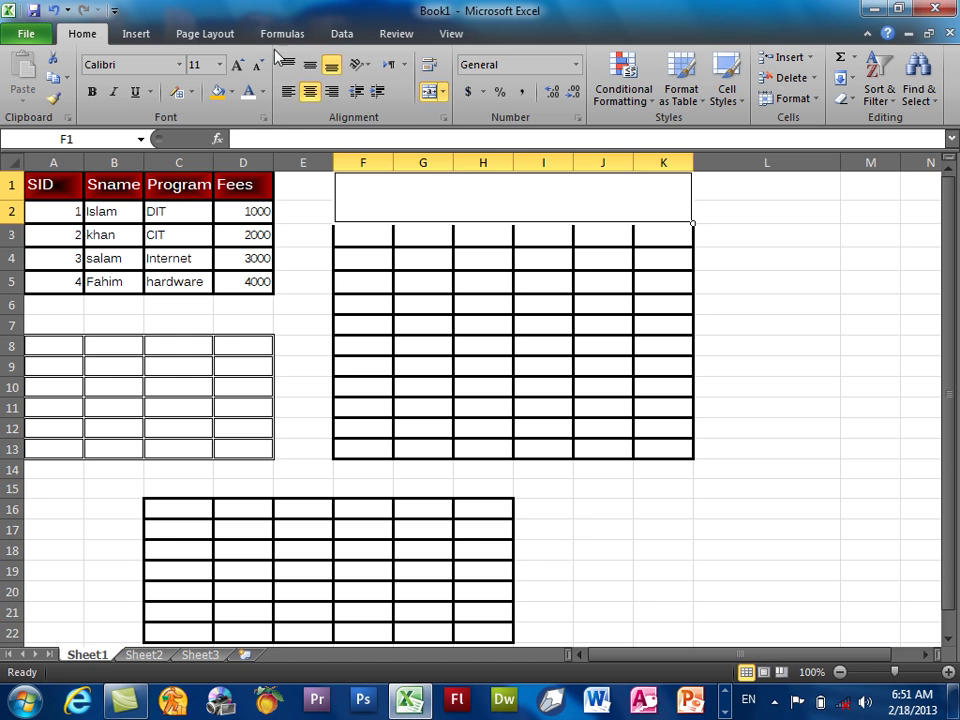
pyautogui.click(54, 10)
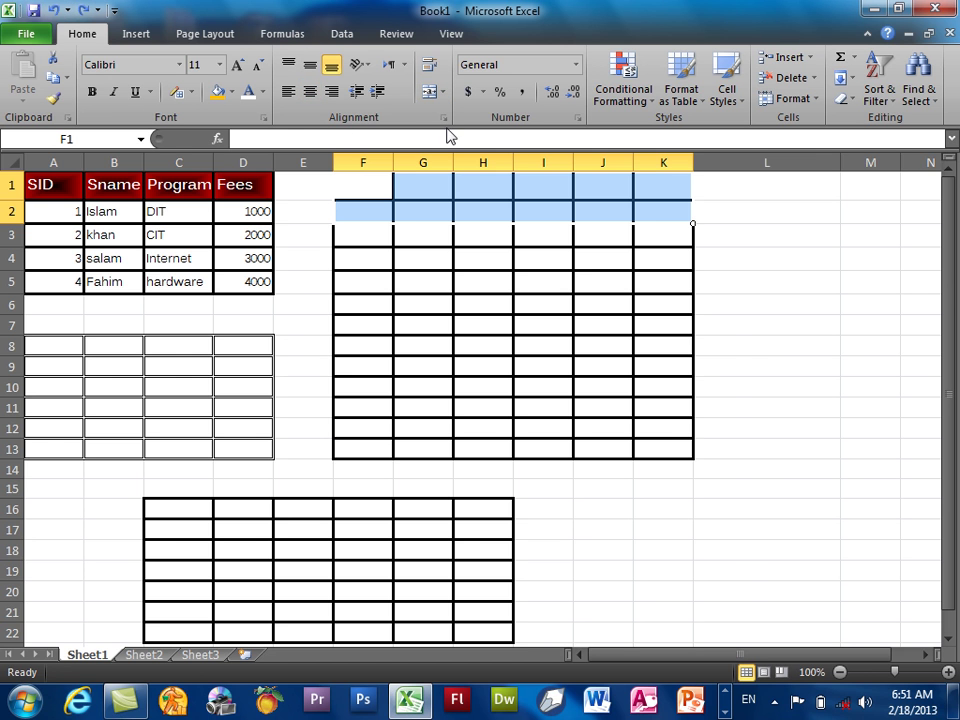
pyautogui.click(443, 117)
pyautogui.click(358, 386)
pyautogui.click(650, 552)
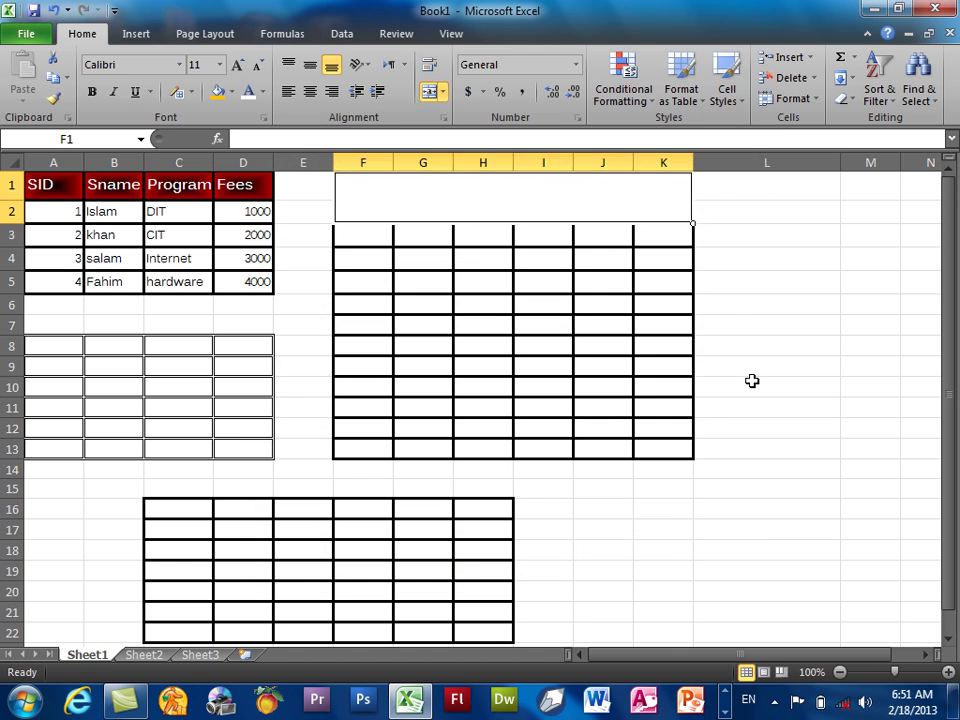
pyautogui.click(750, 384)
pyautogui.click(578, 206)
# Step: Enter the title 'Computer Class Student List' in the merged cell
pyautogui.write('Computer Class')
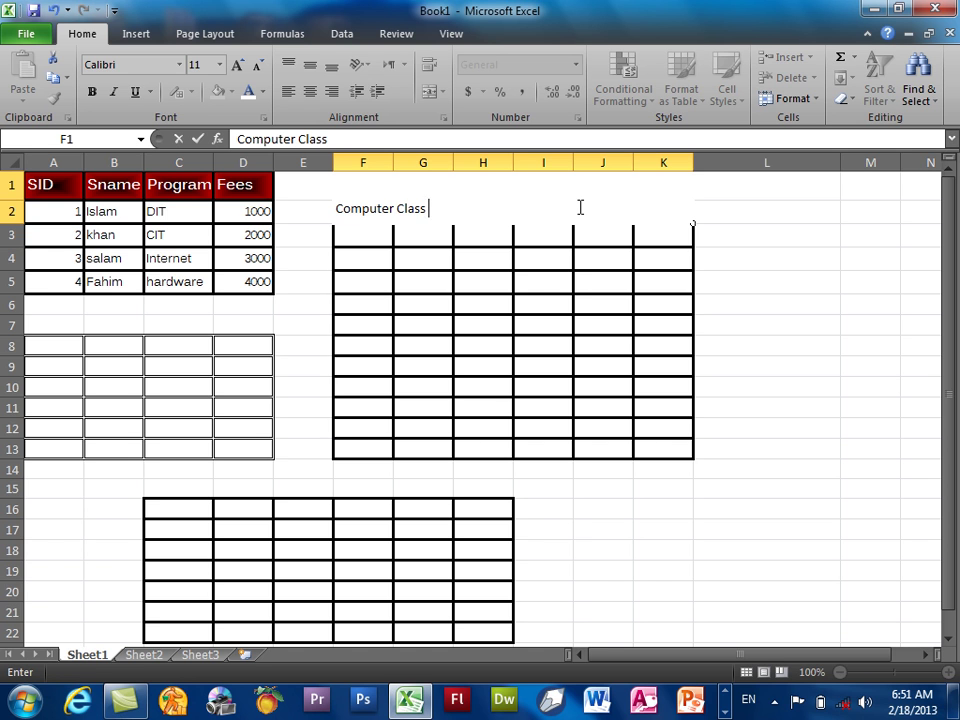
pyautogui.write('dent List')
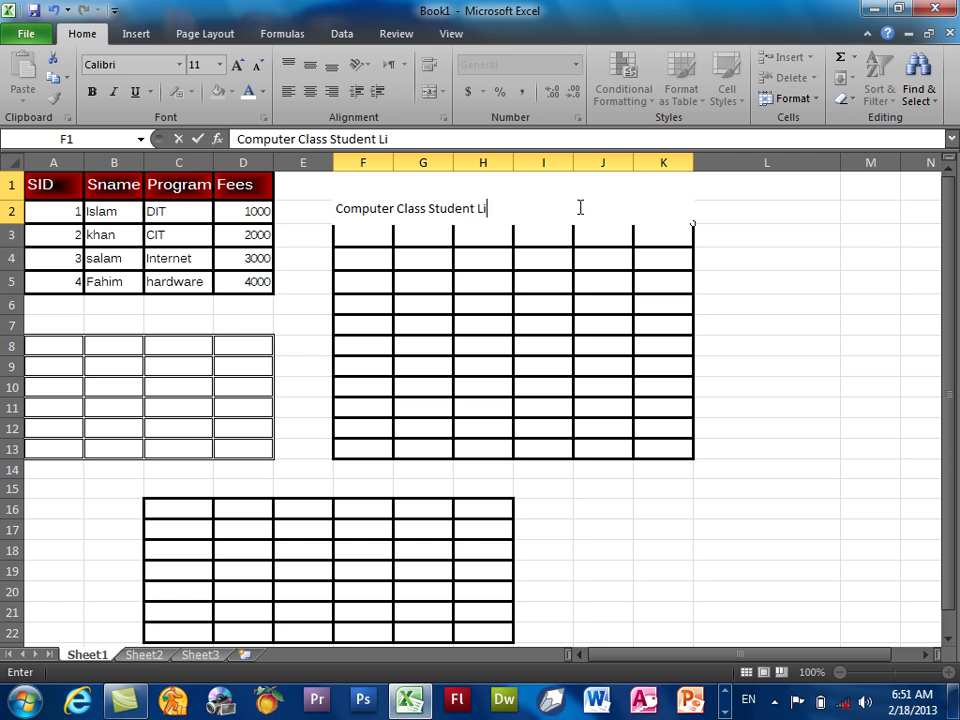
pyautogui.click(429, 306)
pyautogui.click(409, 208)
# Step: Centre the title both ways, make it bold 22 pt black text on orange fill
pyautogui.click(310, 91)
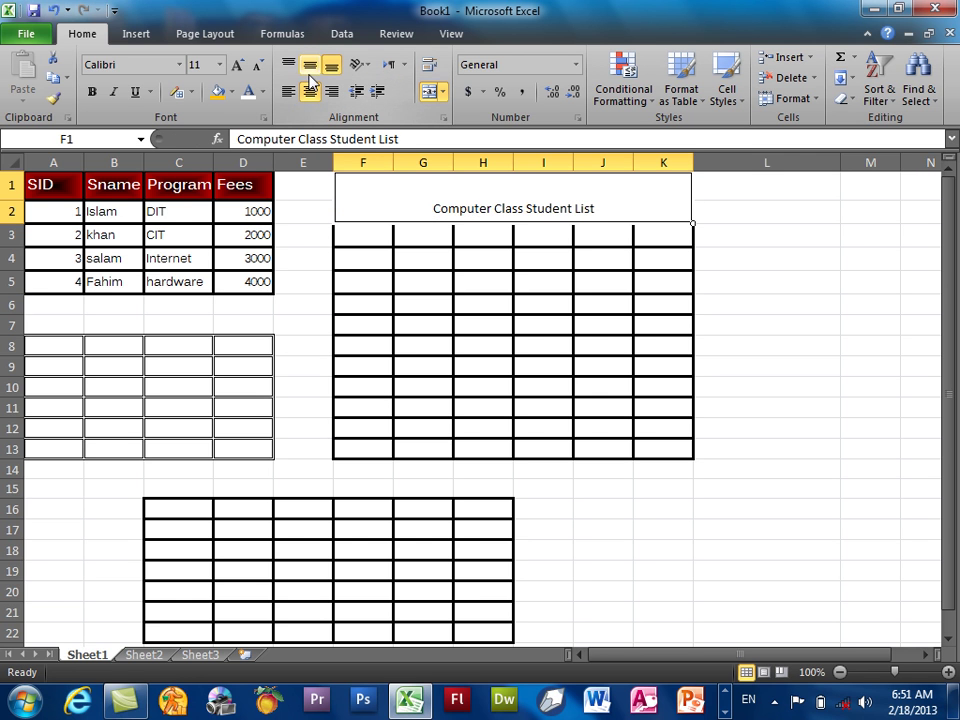
pyautogui.click(310, 64)
pyautogui.click(92, 91)
pyautogui.click(237, 65)
pyautogui.click(237, 65)
pyautogui.click(237, 65)
pyautogui.click(237, 65)
pyautogui.click(237, 65)
pyautogui.click(237, 65)
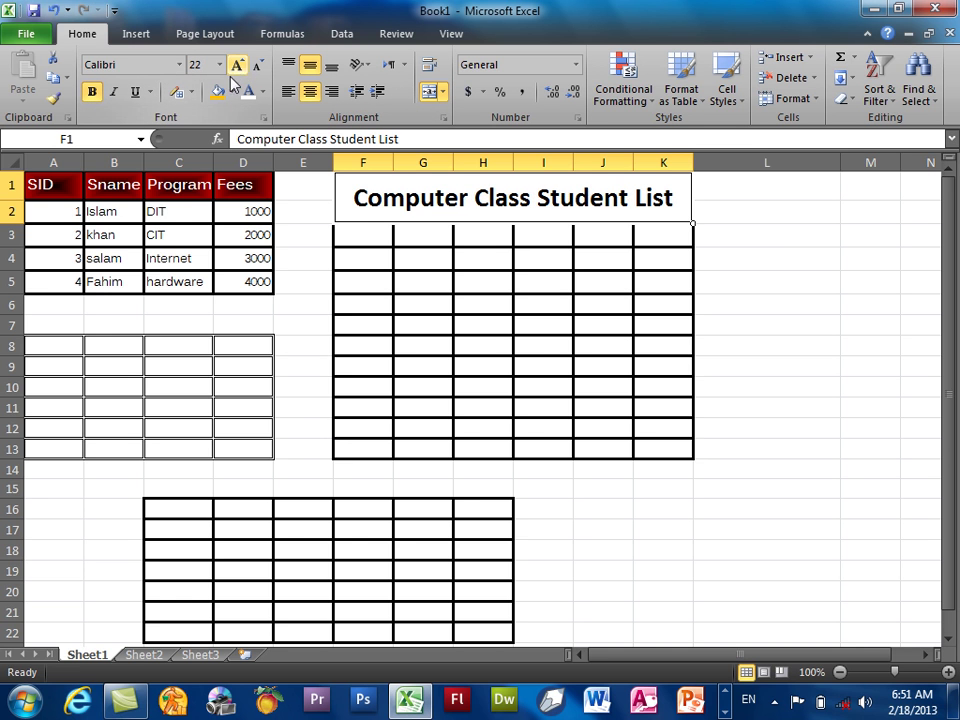
pyautogui.click(217, 91)
pyautogui.click(246, 91)
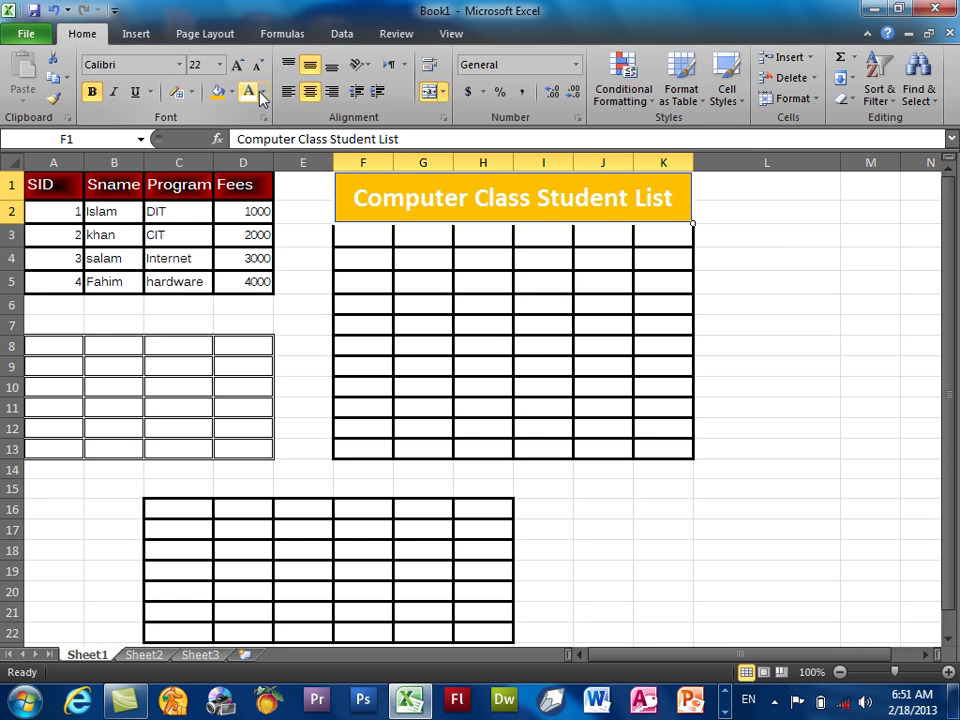
pyautogui.click(262, 91)
pyautogui.click(262, 148)
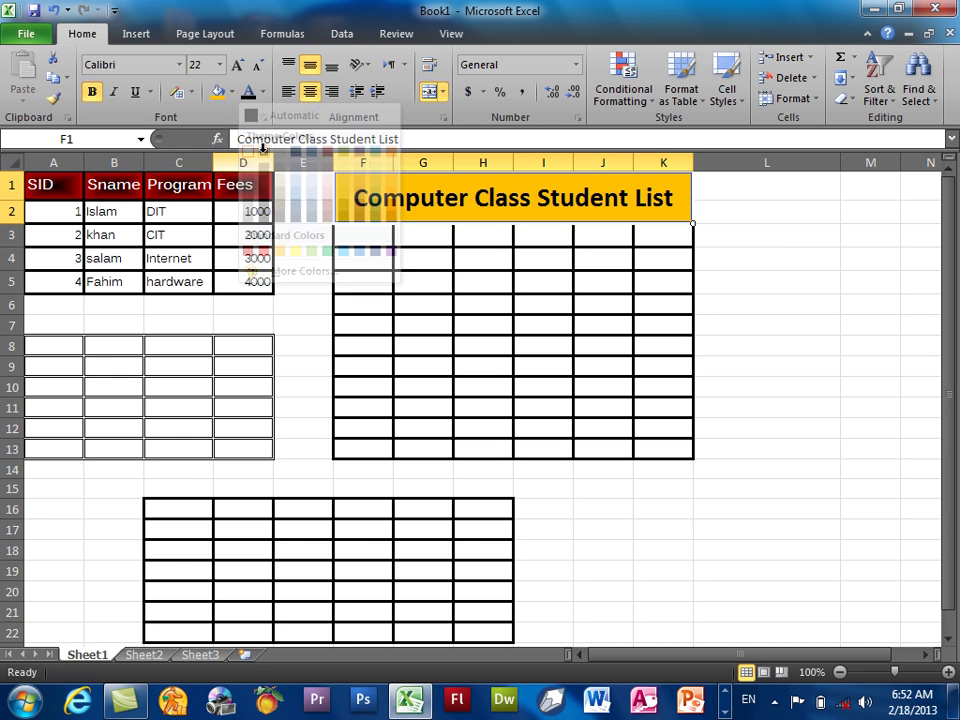
pyautogui.click(300, 242)
# Step: Open the Format Cells alignment settings for cell H9 and expand the Text direction list
pyautogui.click(486, 364)
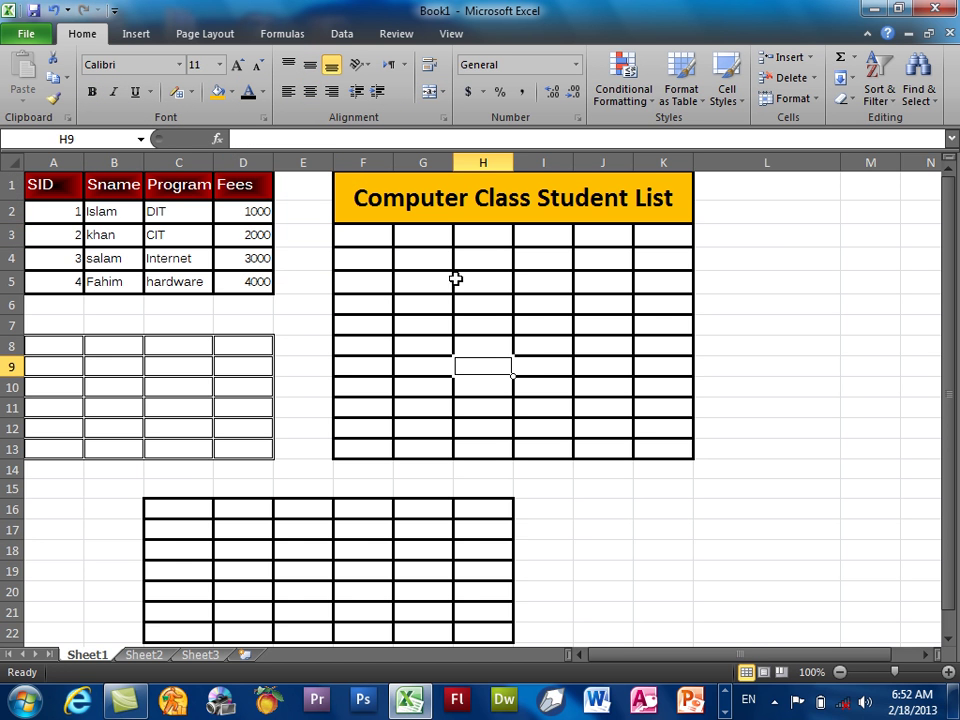
pyautogui.click(444, 118)
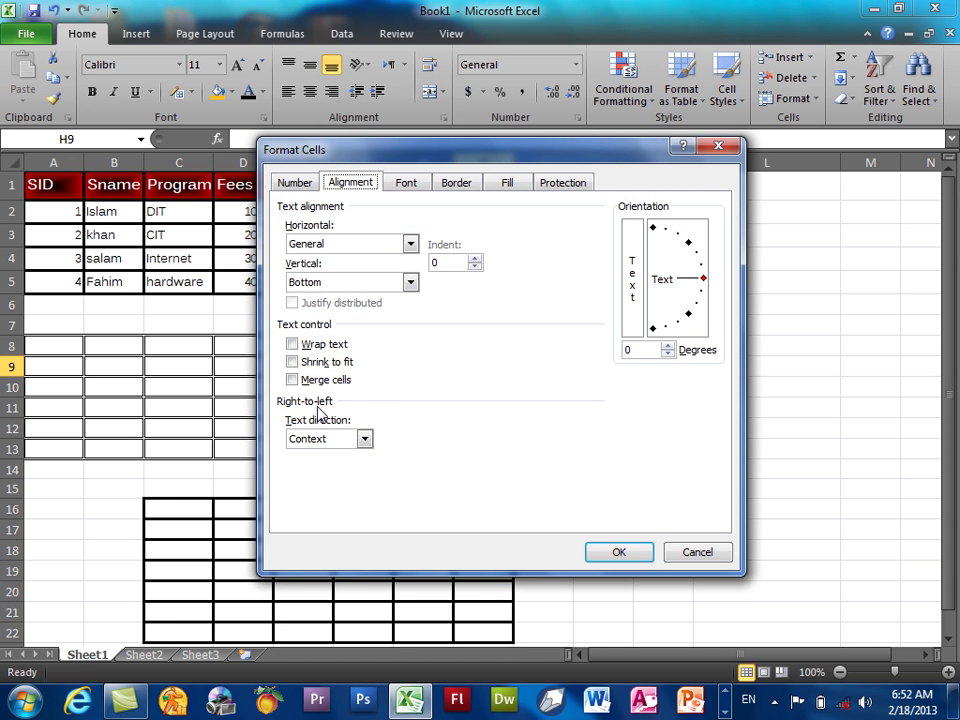
pyautogui.click(320, 444)
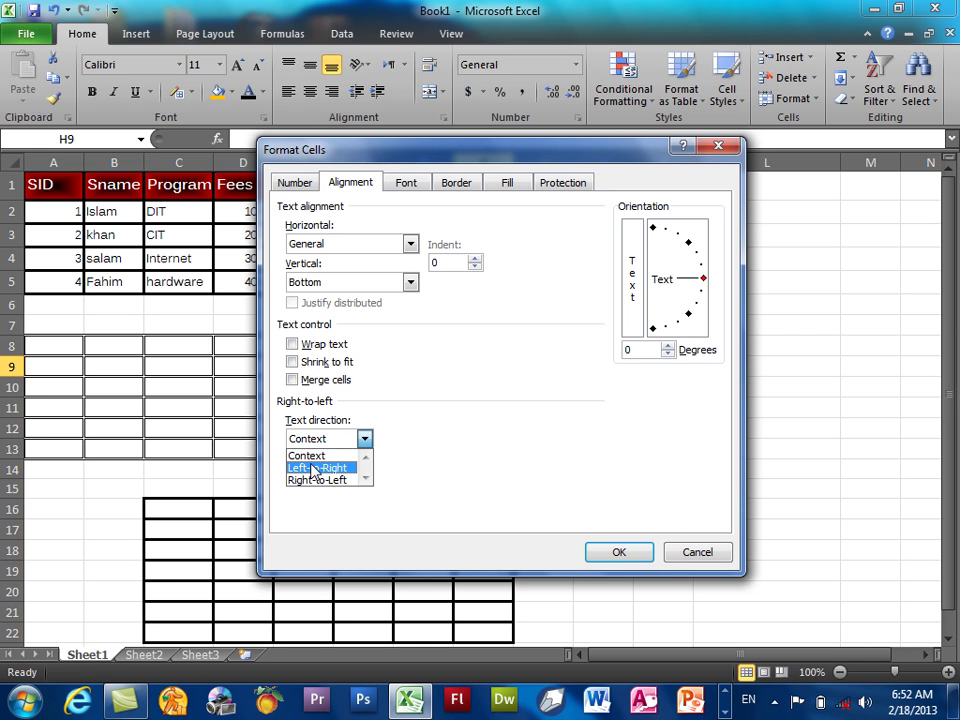
# Step: Look through the Alignment, Font, Border and Fill settings, then close Format Cells unchanged
pyautogui.click(462, 405)
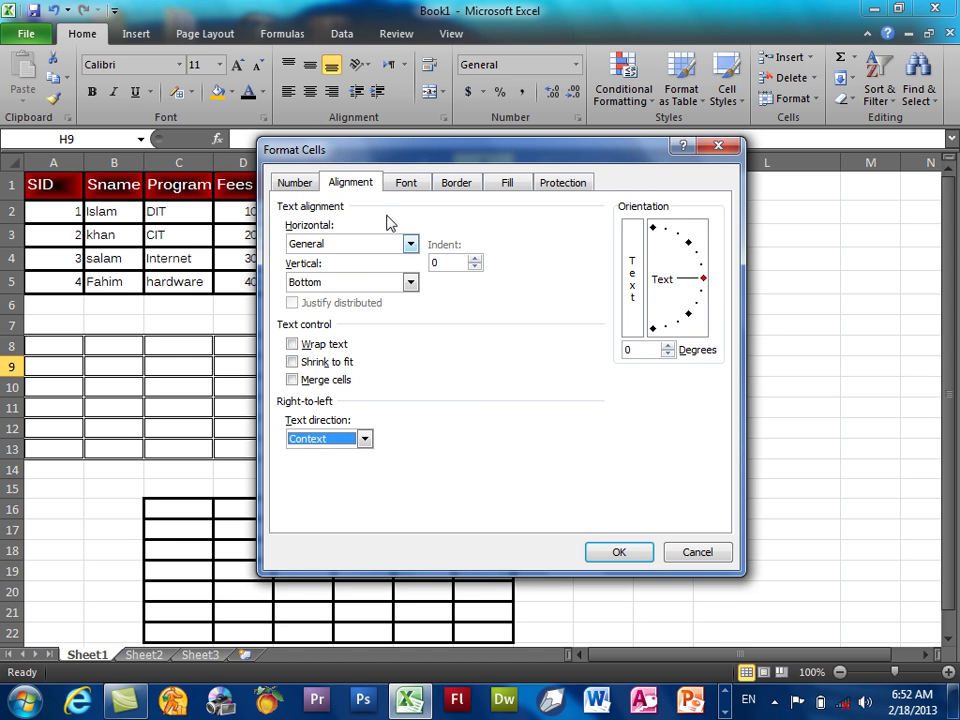
pyautogui.click(406, 188)
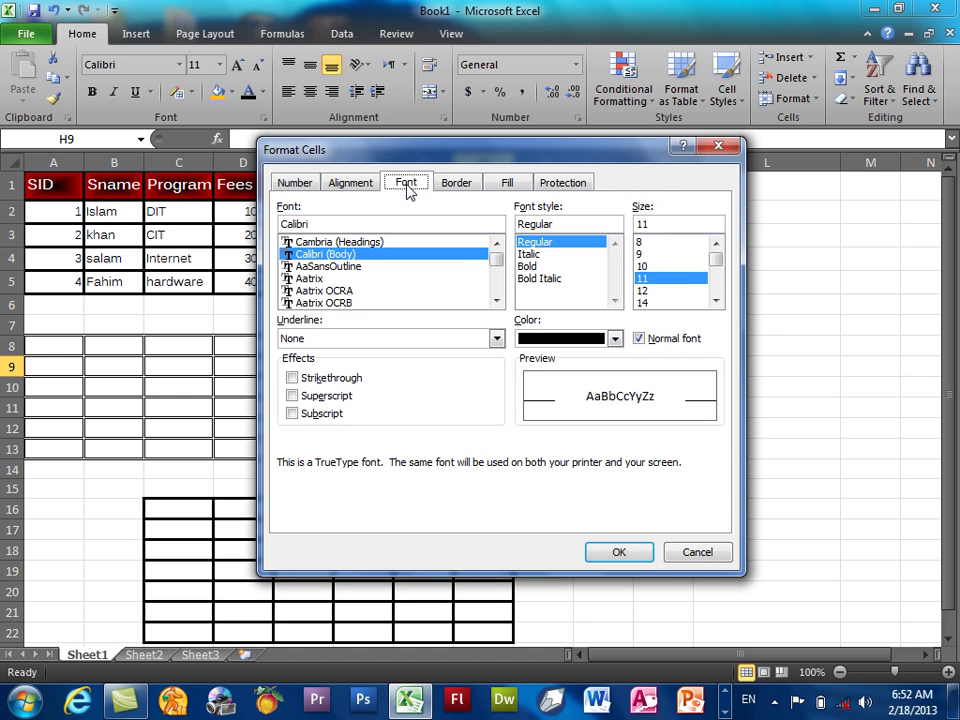
pyautogui.click(456, 184)
pyautogui.click(505, 184)
pyautogui.moveTo(501, 154); pyautogui.dragTo(477, 224)
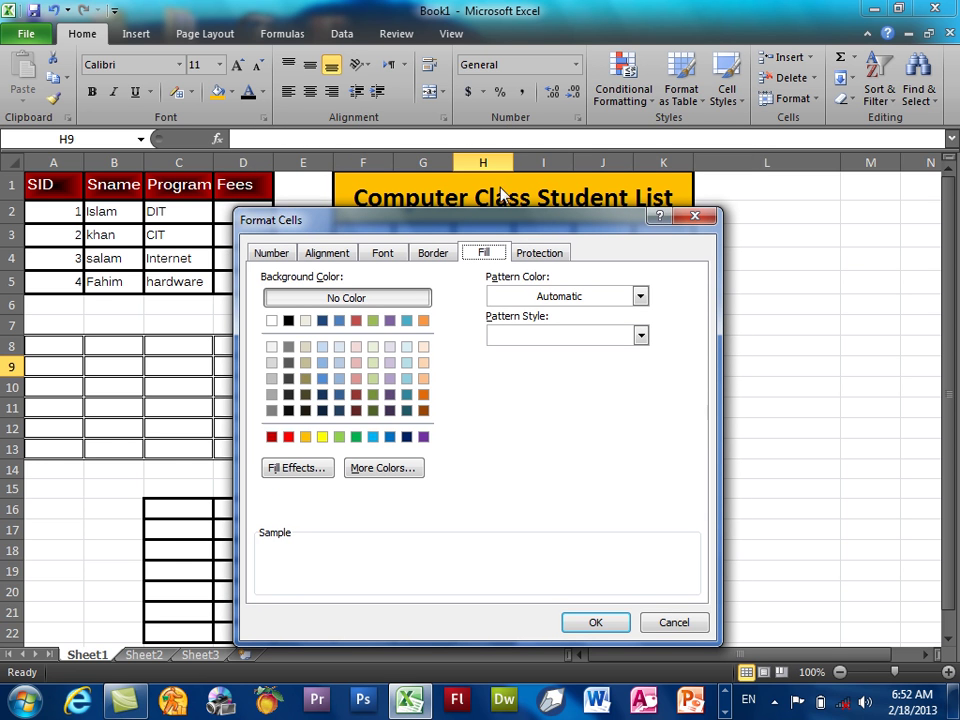
pyautogui.click(695, 216)
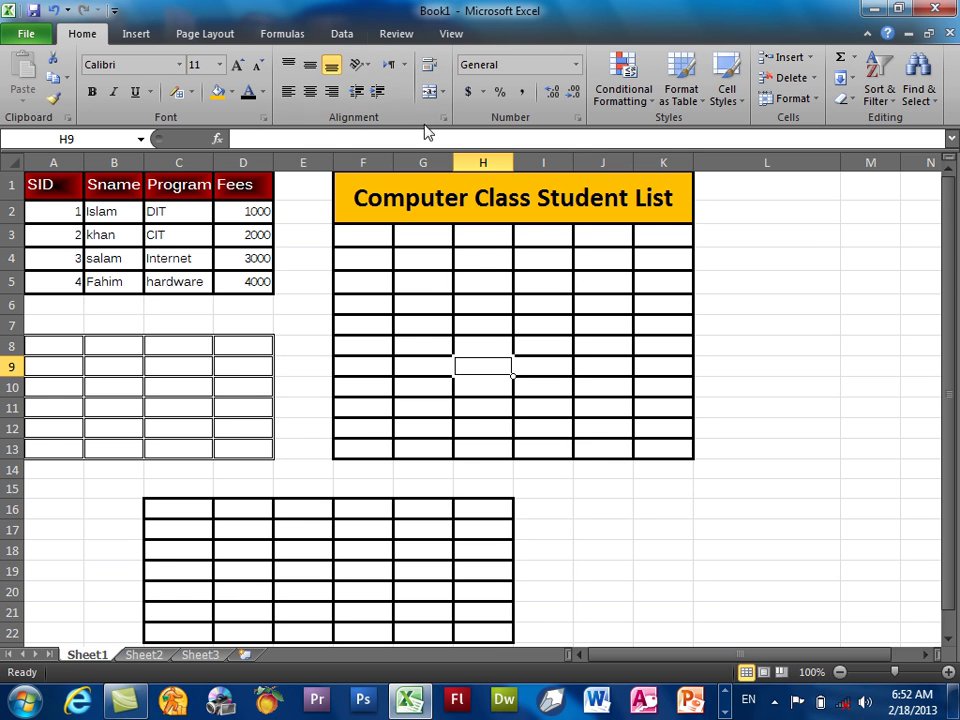
# Step: Merge and centre A8:D9, then unmerge it back into separate cells
pyautogui.scroll(-1, 141, 321)
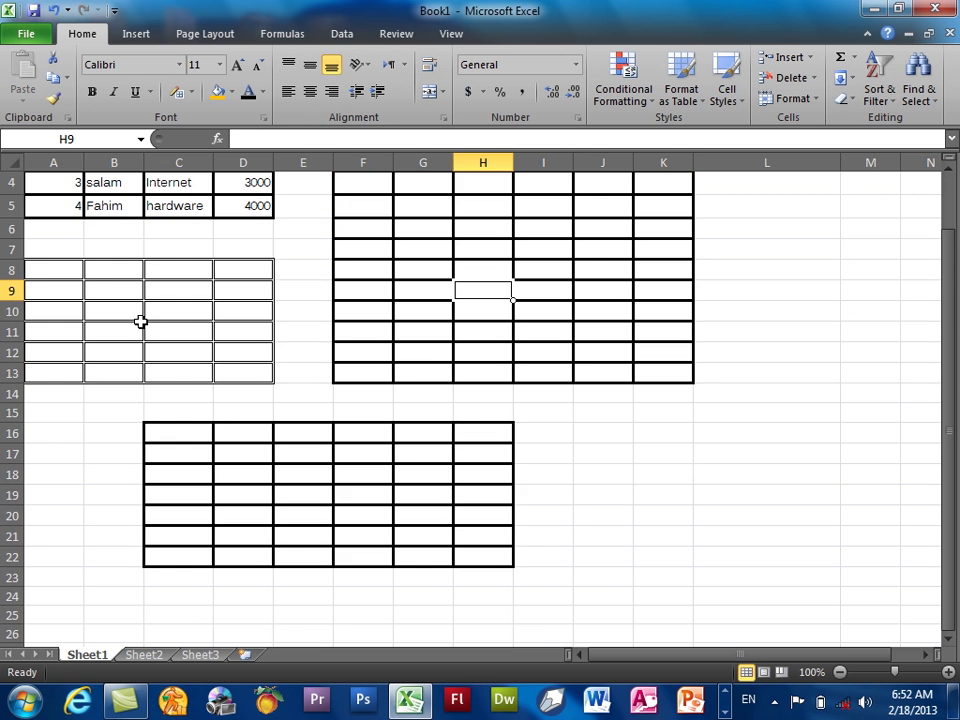
pyautogui.moveTo(64, 272); pyautogui.dragTo(230, 282)
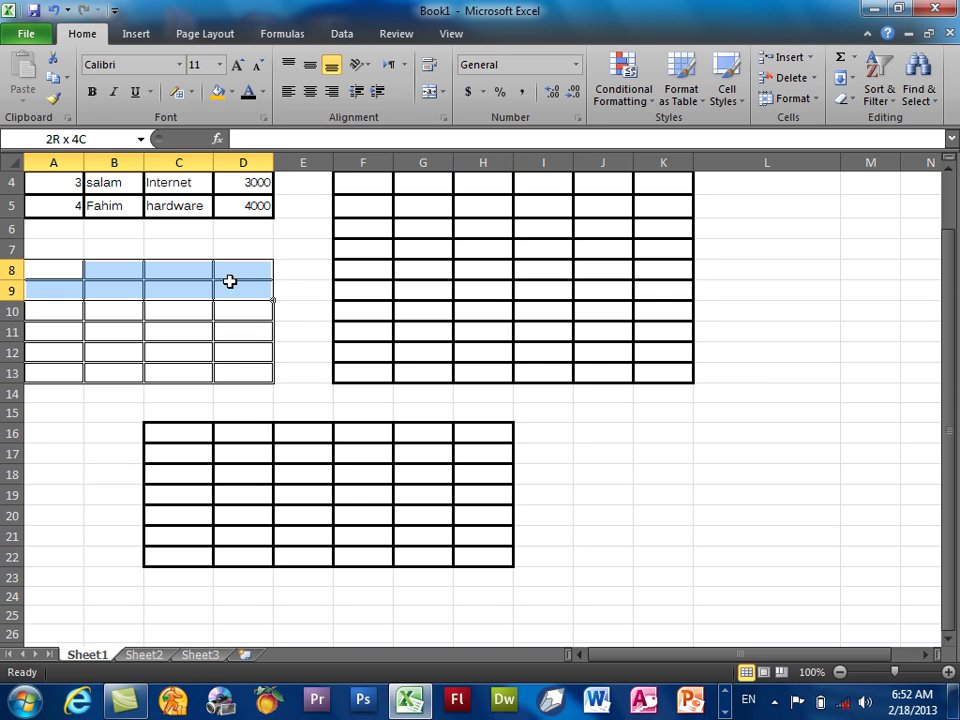
pyautogui.click(443, 92)
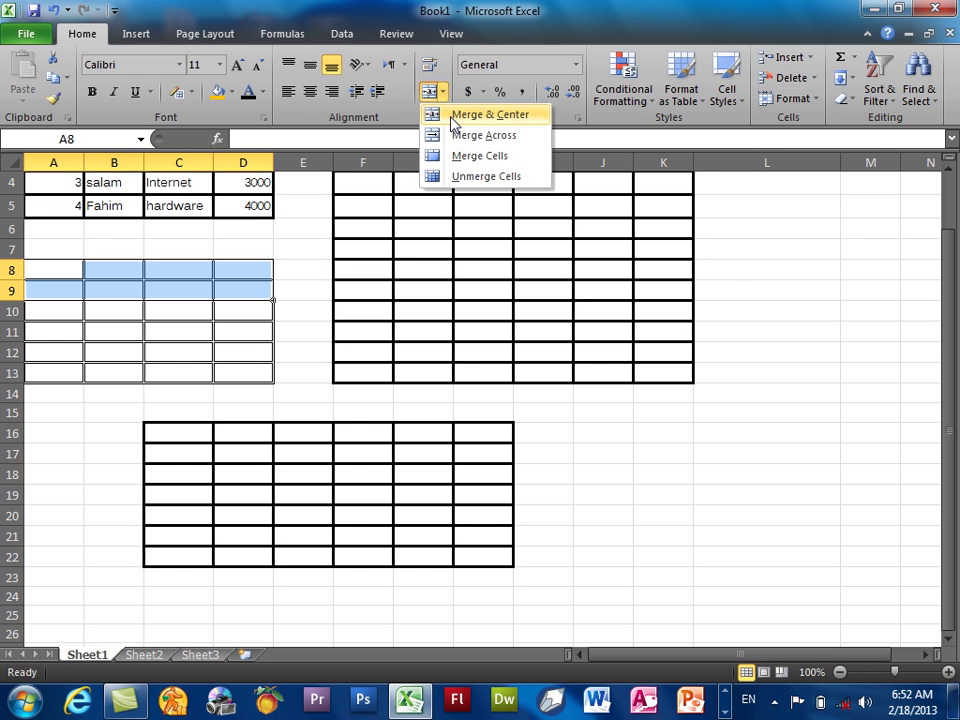
pyautogui.click(453, 119)
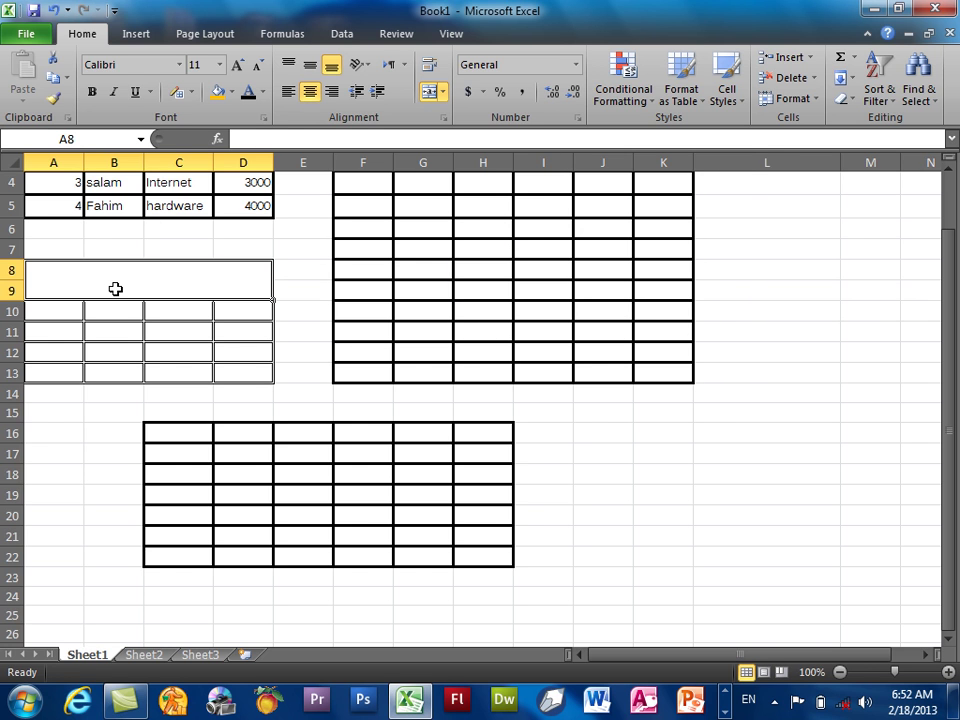
pyautogui.click(443, 93)
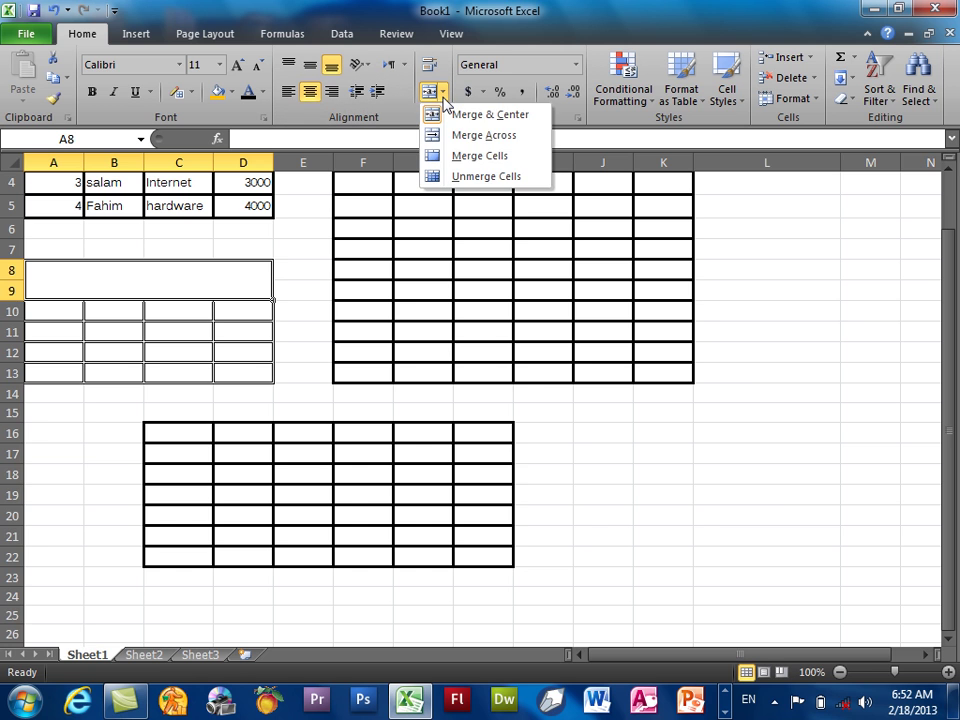
pyautogui.click(445, 183)
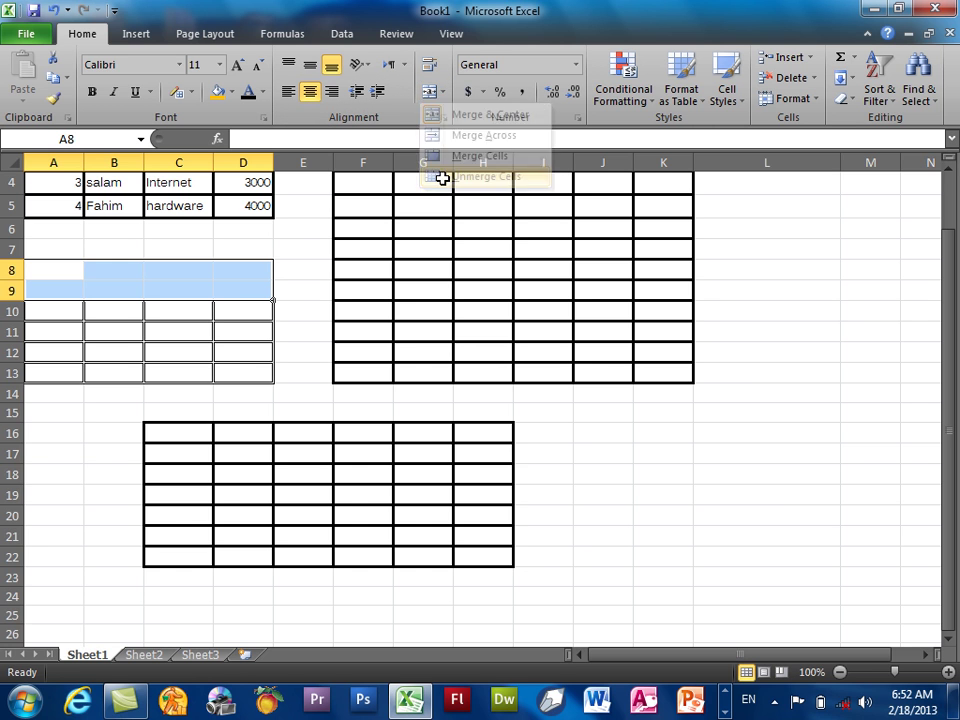
# Step: Merge cells A8:C9 into one cell
pyautogui.click(236, 296)
pyautogui.moveTo(238, 297)
pyautogui.mouseDown()
pyautogui.moveTo(152, 266)
pyautogui.moveTo(73, 281)
pyautogui.moveTo(237, 274)
pyautogui.mouseUp()
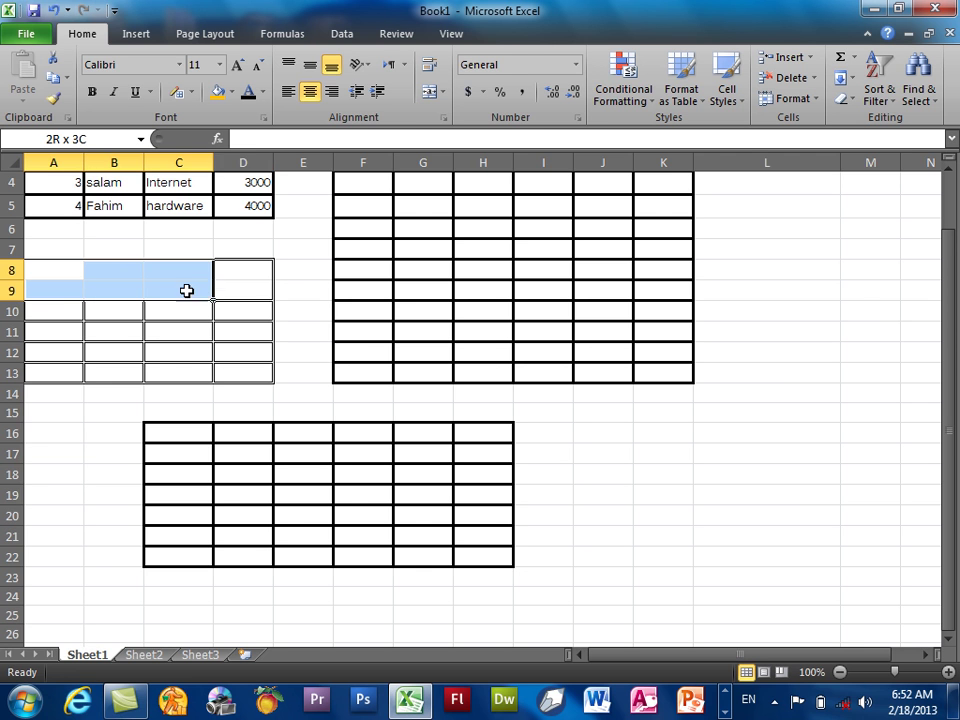
pyautogui.click(443, 92)
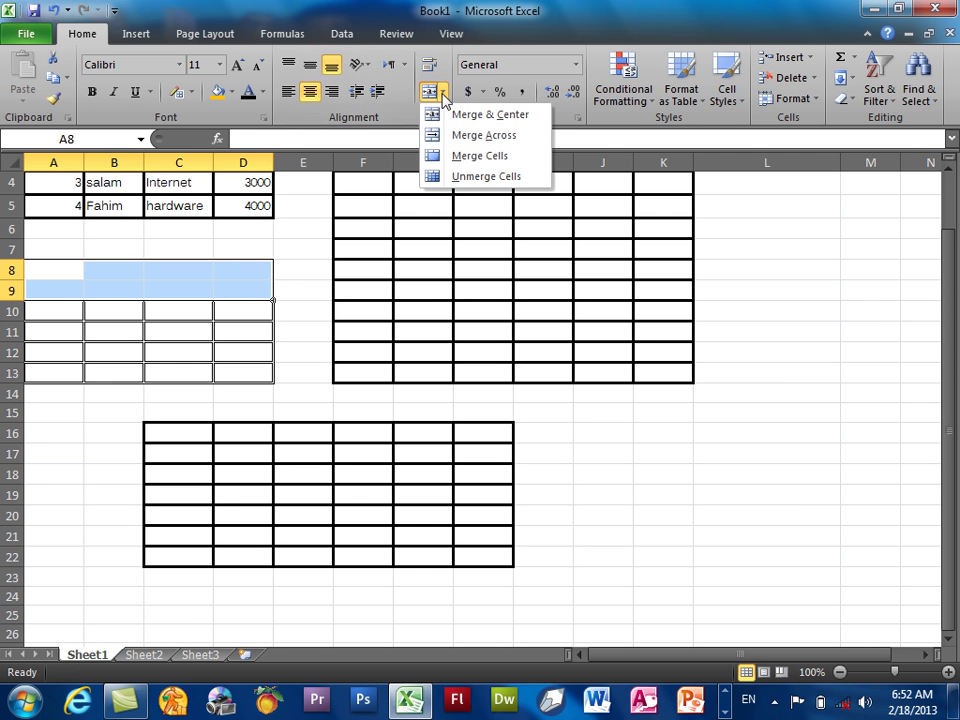
pyautogui.click(446, 156)
pyautogui.moveTo(244, 278); pyautogui.dragTo(189, 289)
# Step: Merge the block K16:L19 into a single cell
pyautogui.moveTo(650, 432)
pyautogui.mouseDown()
pyautogui.moveTo(703, 484)
pyautogui.moveTo(761, 504)
pyautogui.mouseUp()
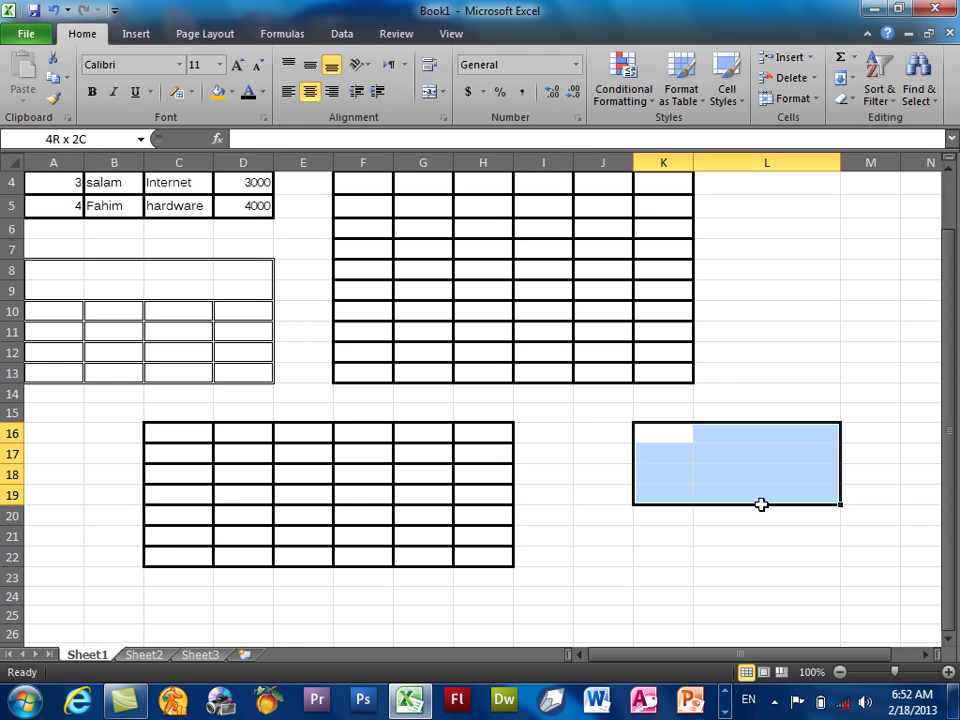
pyautogui.click(442, 91)
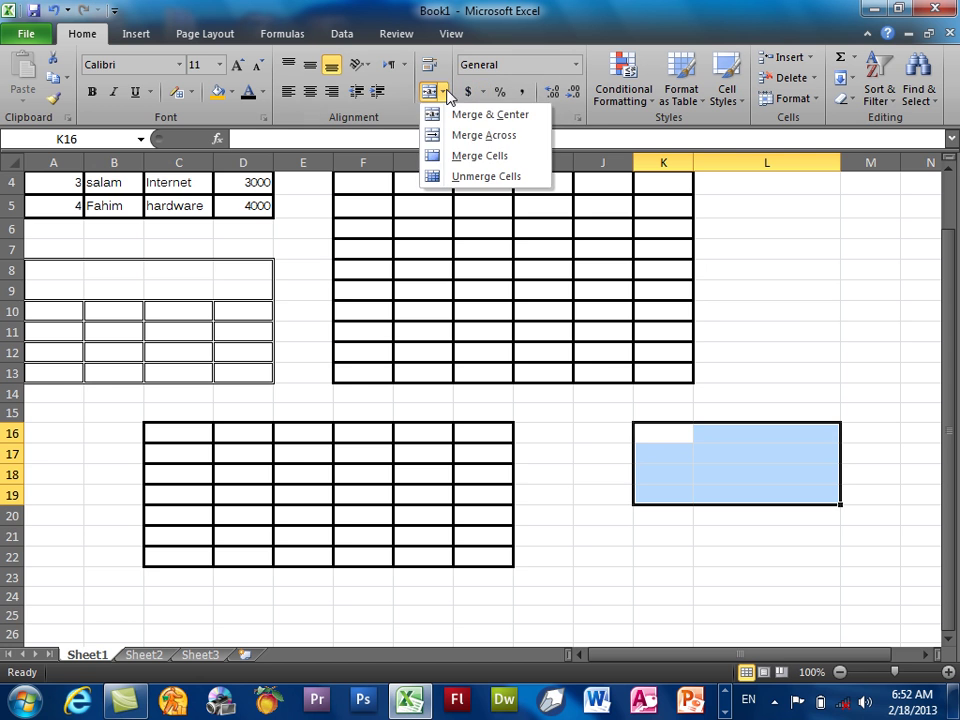
pyautogui.click(471, 165)
# Step: Try Merge Across on L7:P7, then unmerge those cells again
pyautogui.moveTo(731, 249); pyautogui.dragTo(823, 231)
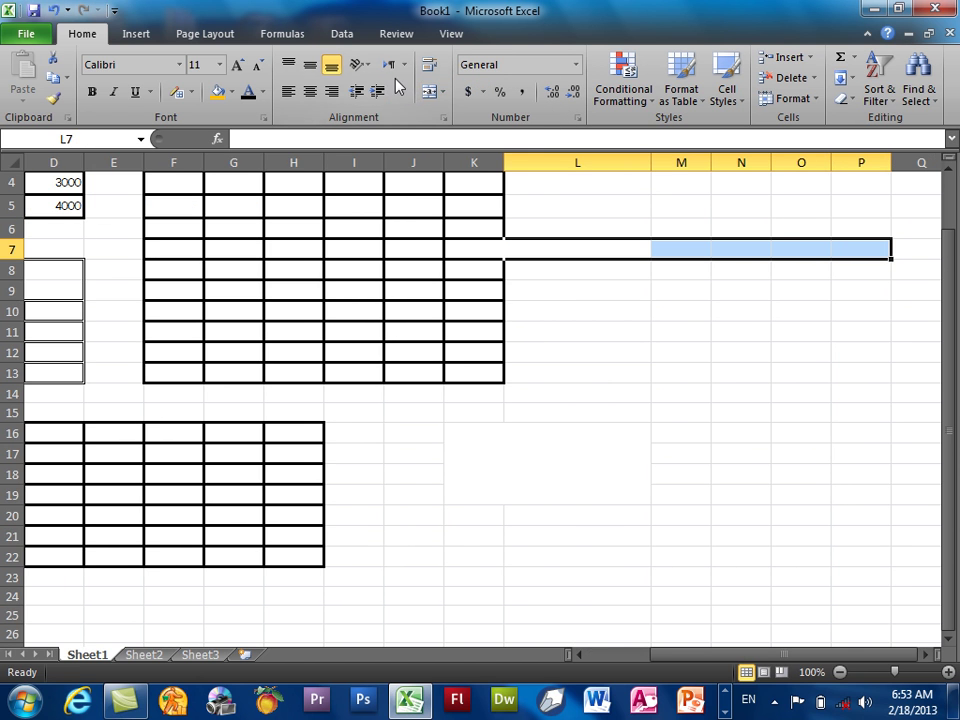
pyautogui.click(441, 91)
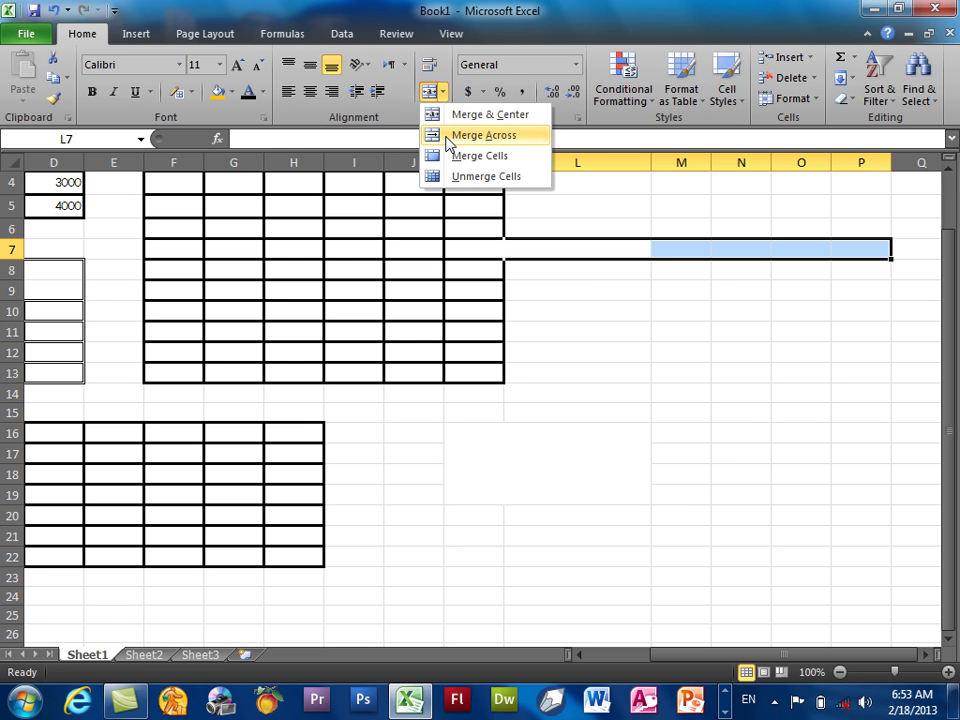
pyautogui.click(446, 137)
pyautogui.click(447, 91)
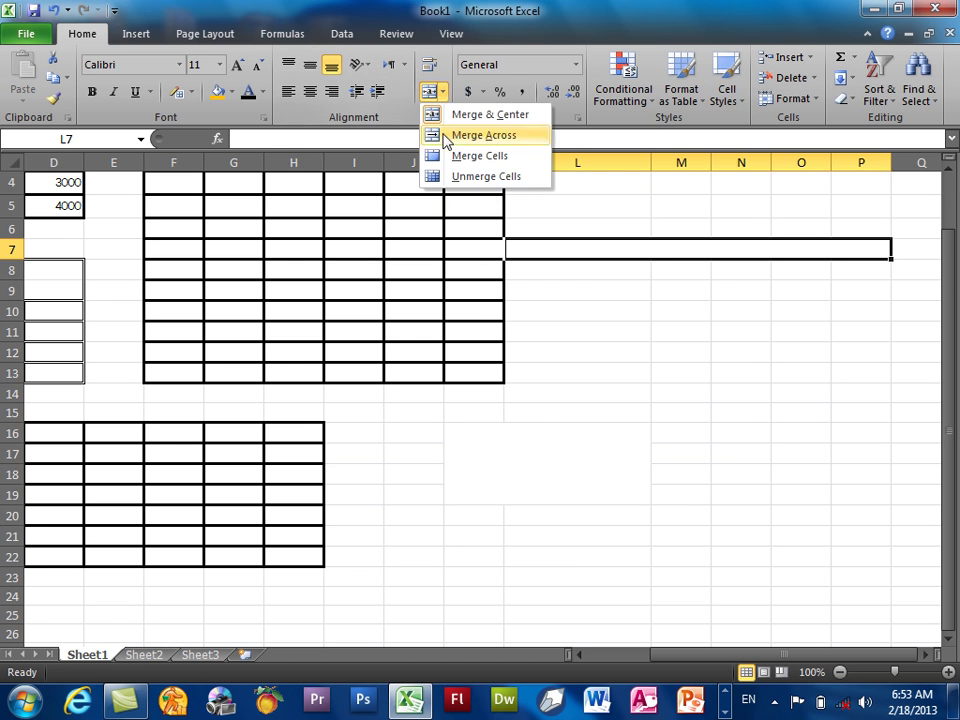
pyautogui.click(446, 175)
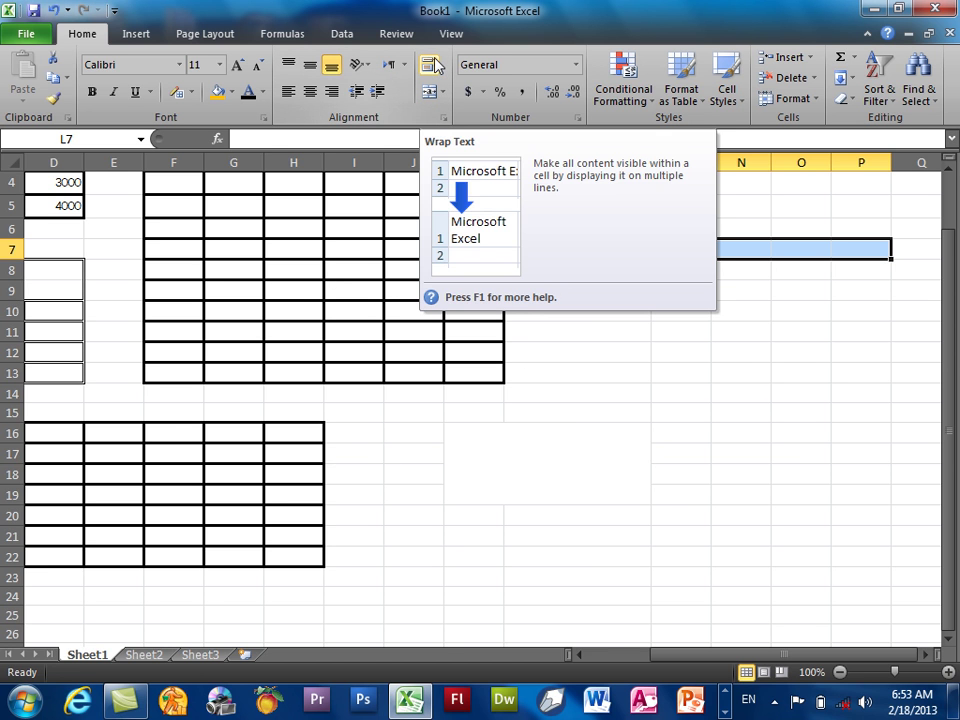
# Step: Type a long string of w's into merged K16, turn on Wrap Text and retype it
pyautogui.click(491, 446)
pyautogui.write('w')
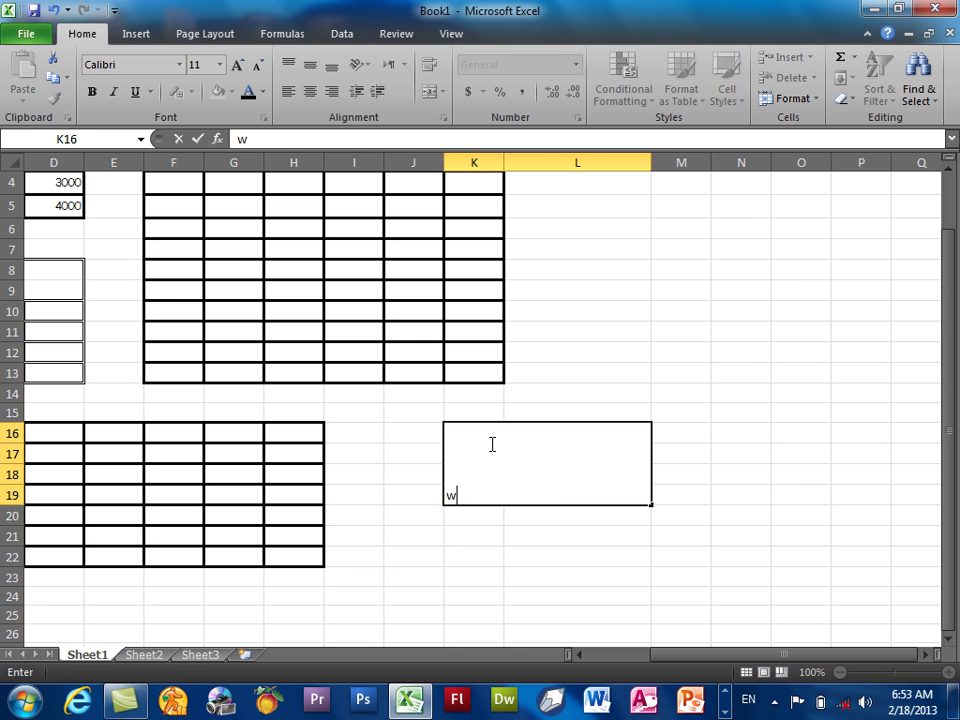
pyautogui.write('wwwwwwwwwwwwwwwwwwwwwwwwwwwwwwwwwwwwwwwwwwwwwwwwwwwwwwwwwww')
pyautogui.click(606, 251)
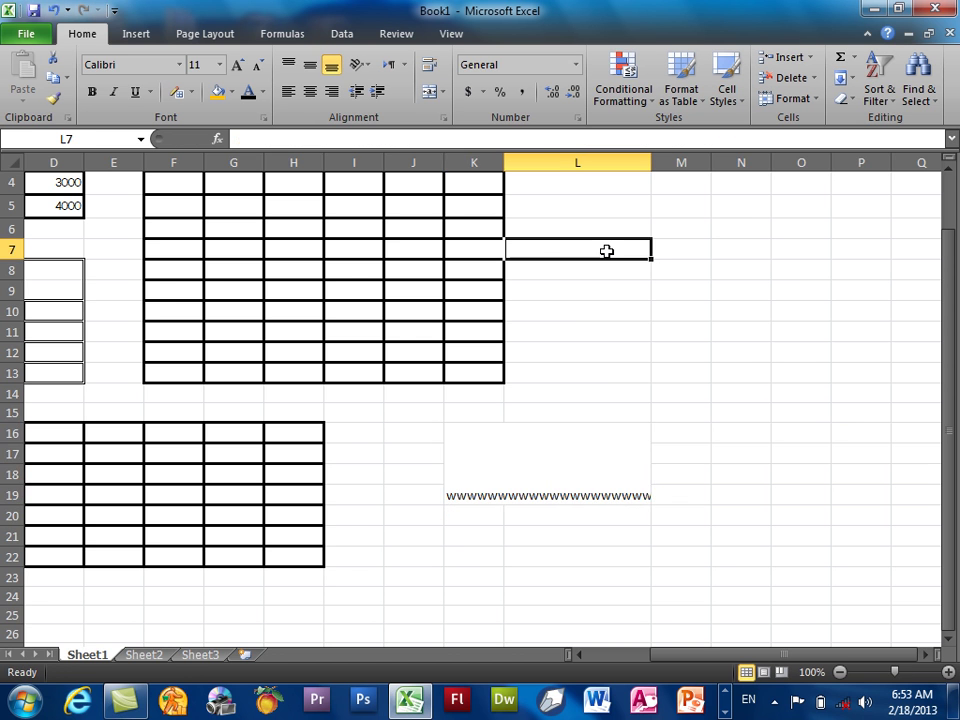
pyautogui.click(557, 433)
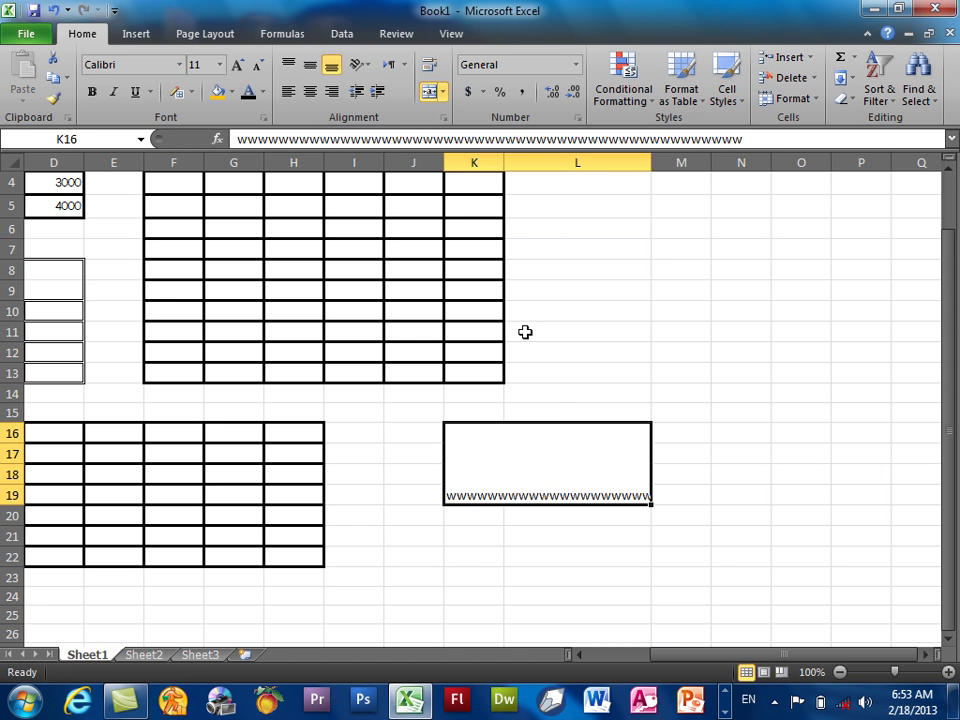
pyautogui.click(428, 66)
pyautogui.write('w')
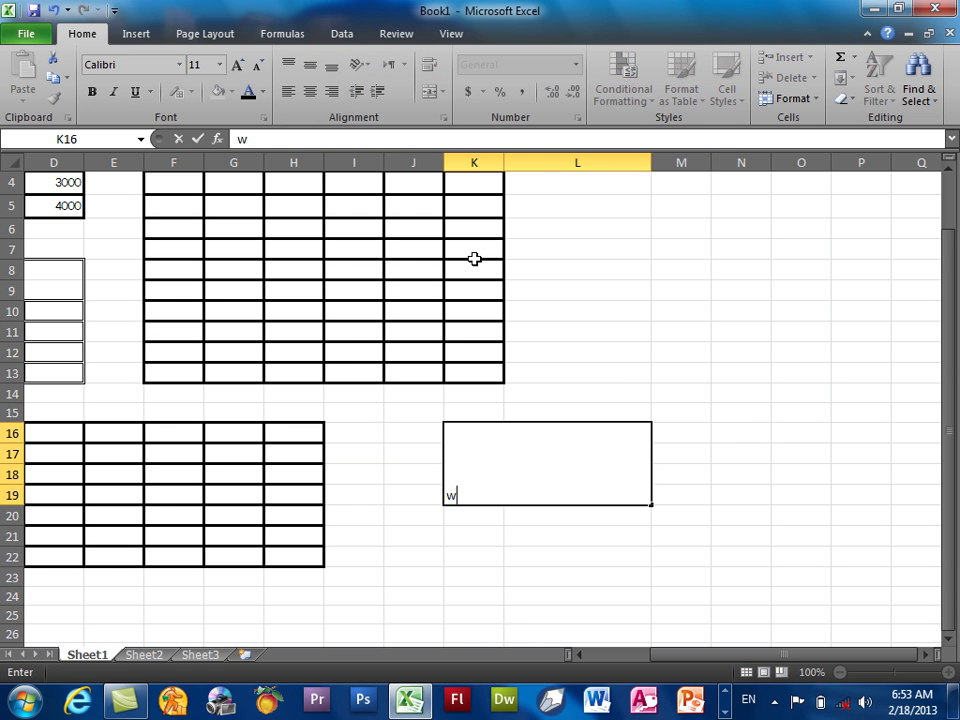
pyautogui.write('wwwwwwwwwwwwwwwwwwwwwwwwwwwwwwwwwwwwwwwwwwwwww')
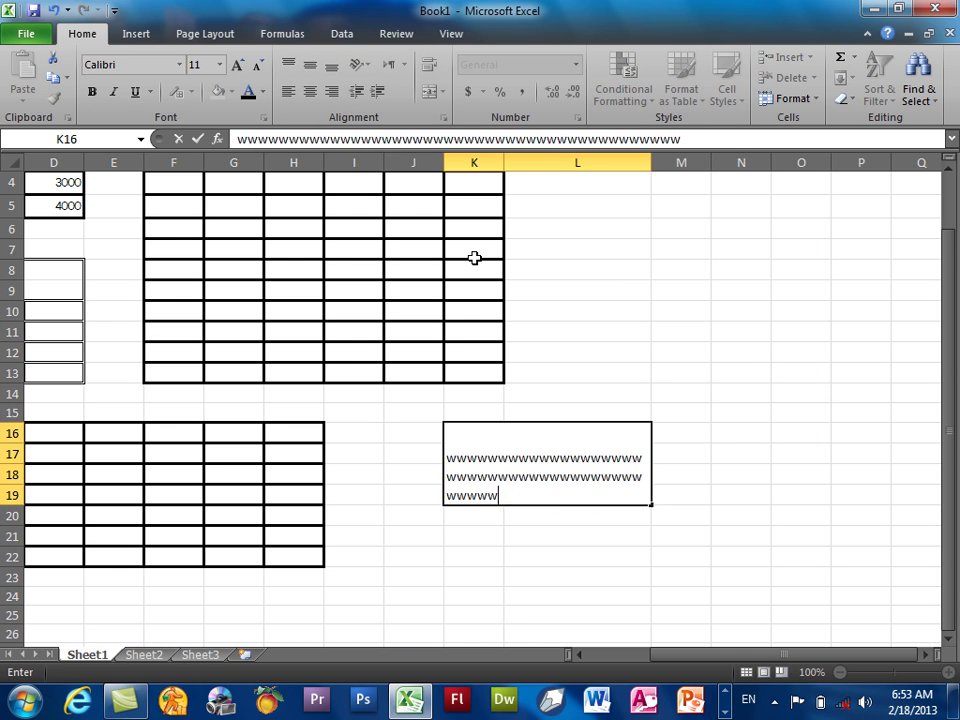
pyautogui.write('wwwwwwwwwwwwwwwwwwwwwwwwwwwwwwww')
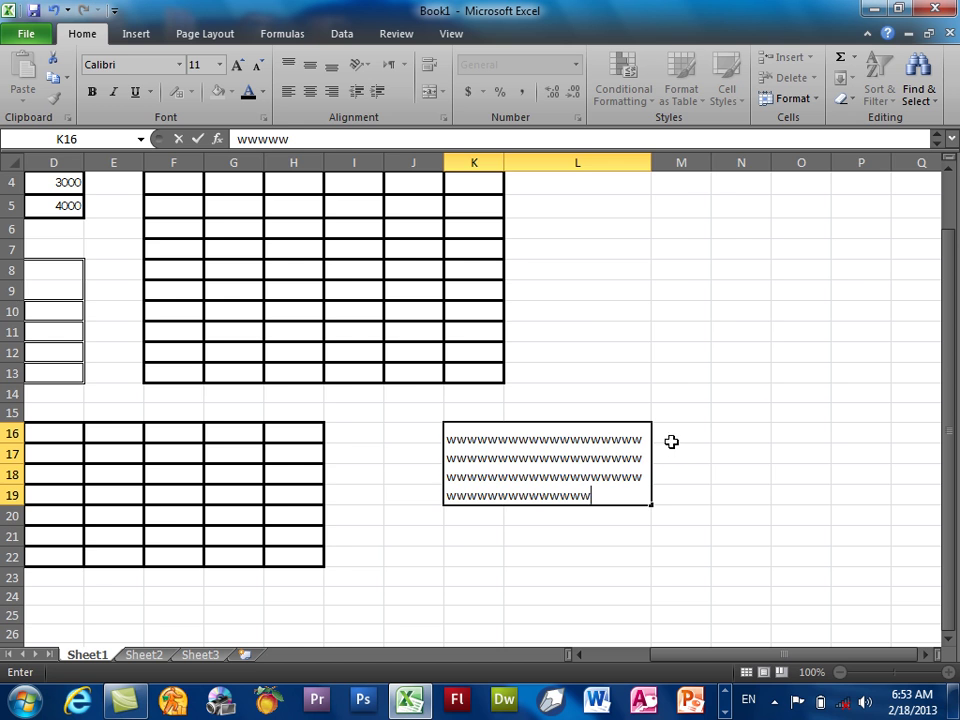
pyautogui.click(724, 328)
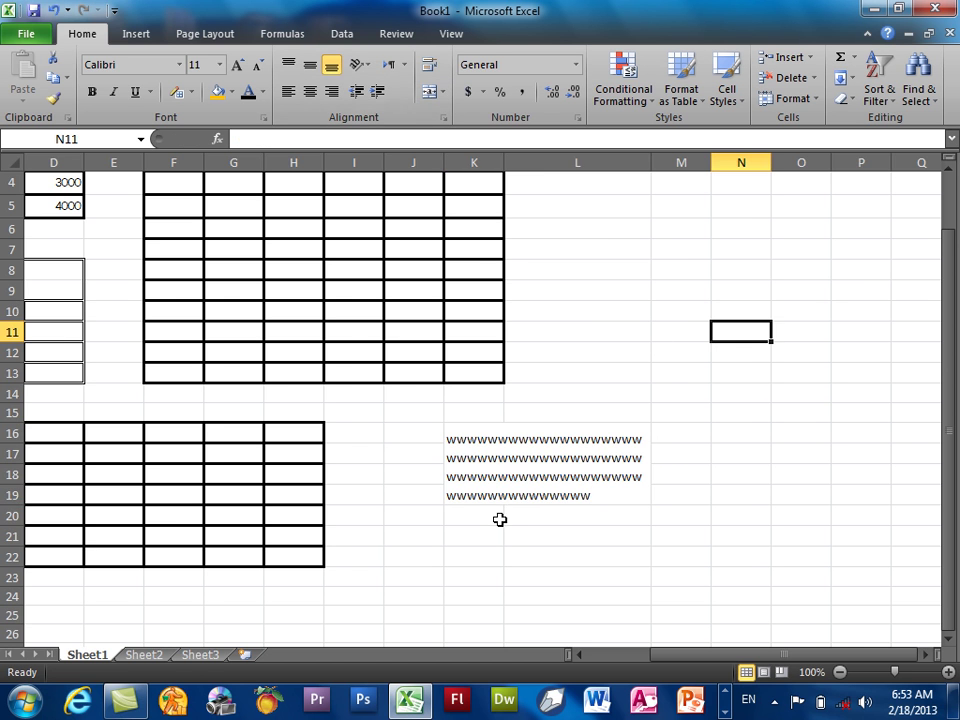
# Step: Turn Wrap Text off for K16 so the w's stay on one line
pyautogui.click(488, 470)
pyautogui.click(427, 66)
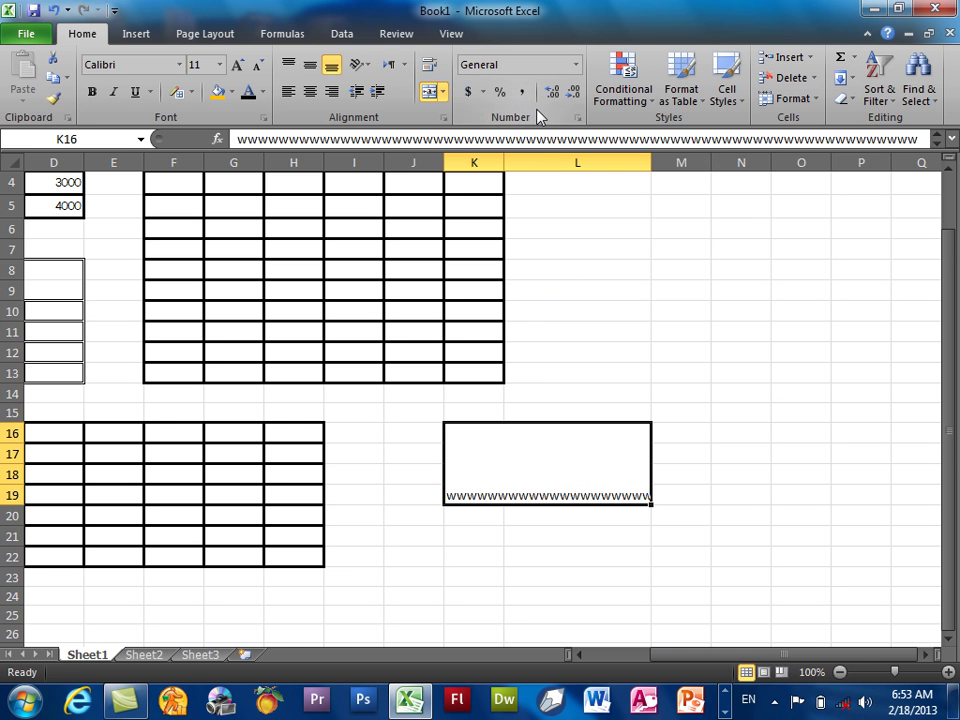
pyautogui.click(582, 657)
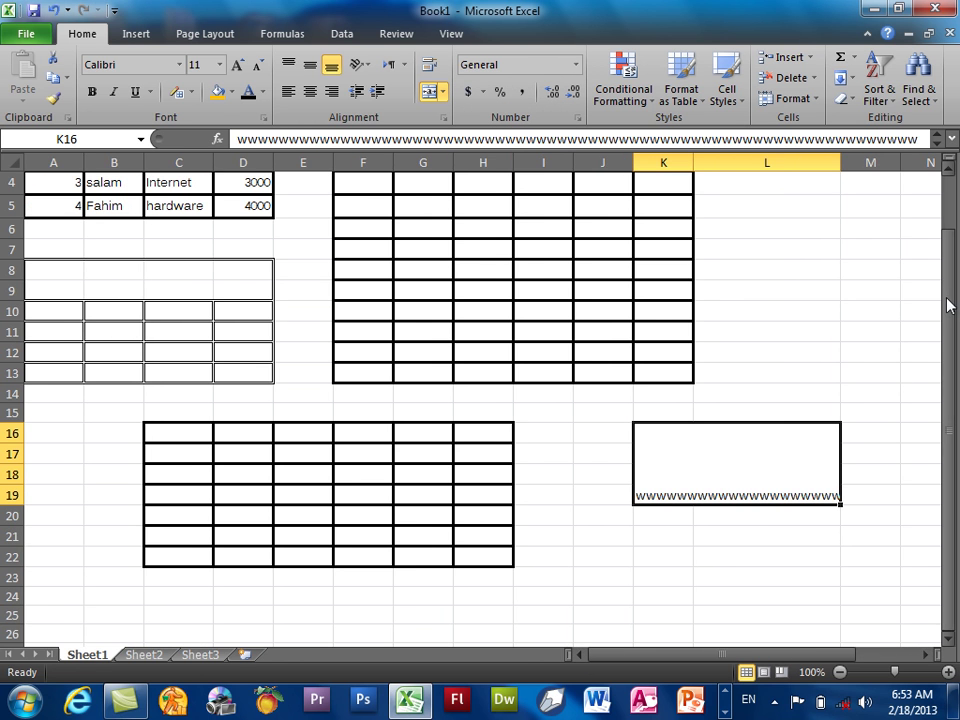
pyautogui.moveTo(950, 305); pyautogui.dragTo(950, 290)
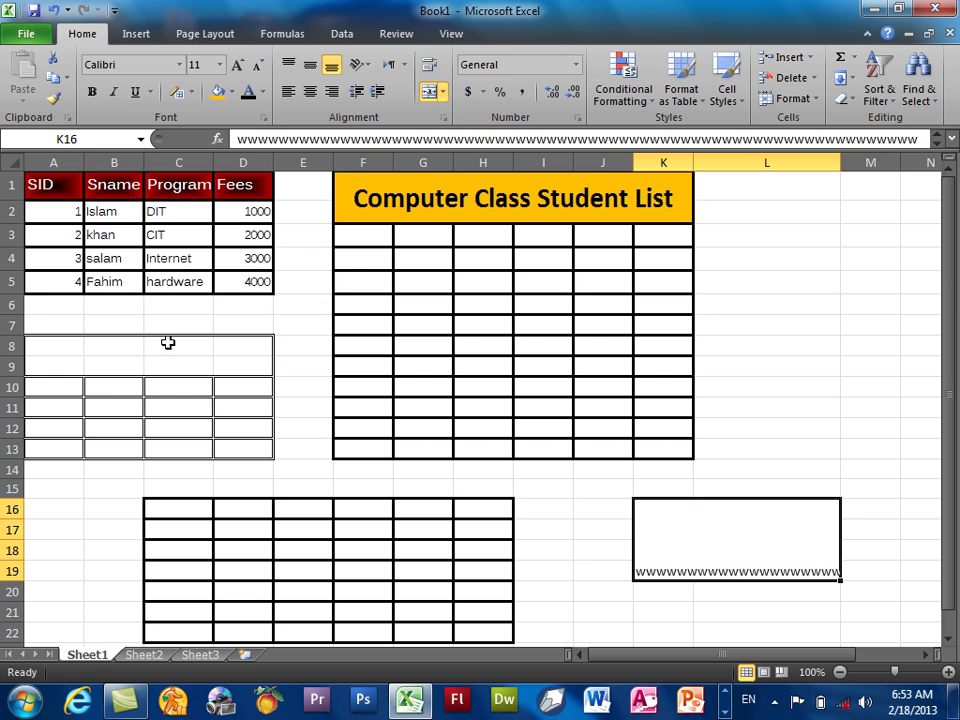
# Step: Merge and centre A8:D9 and enter the title 'Employess list'
pyautogui.click(117, 367)
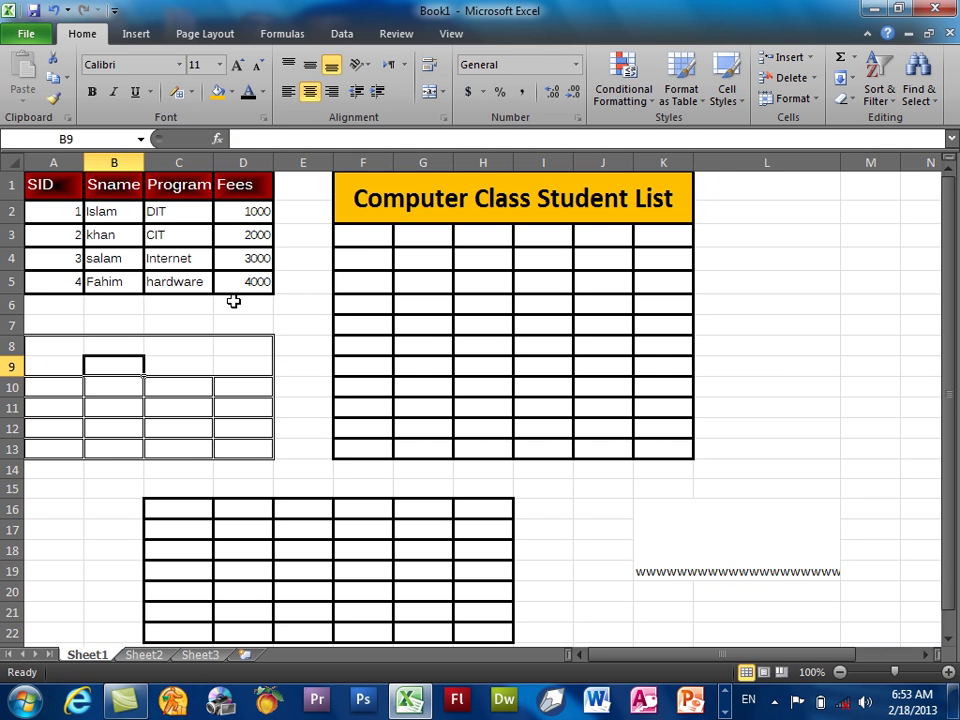
pyautogui.moveTo(71, 345); pyautogui.dragTo(266, 362)
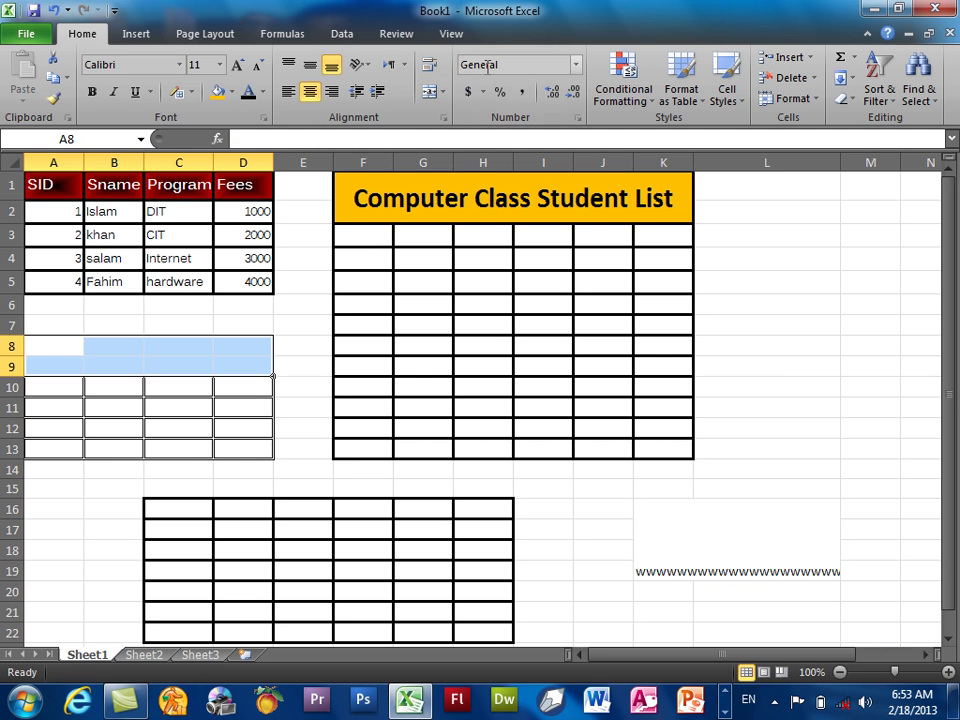
pyautogui.click(430, 92)
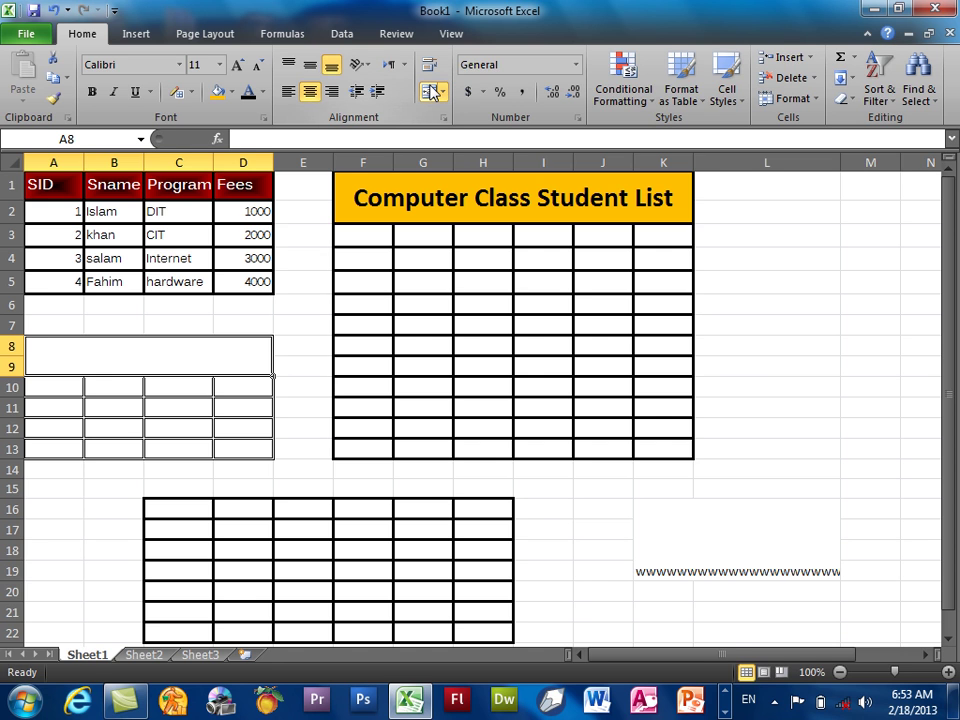
pyautogui.write('Emplou')
pyautogui.press('BackSpace')
pyautogui.write('yess')
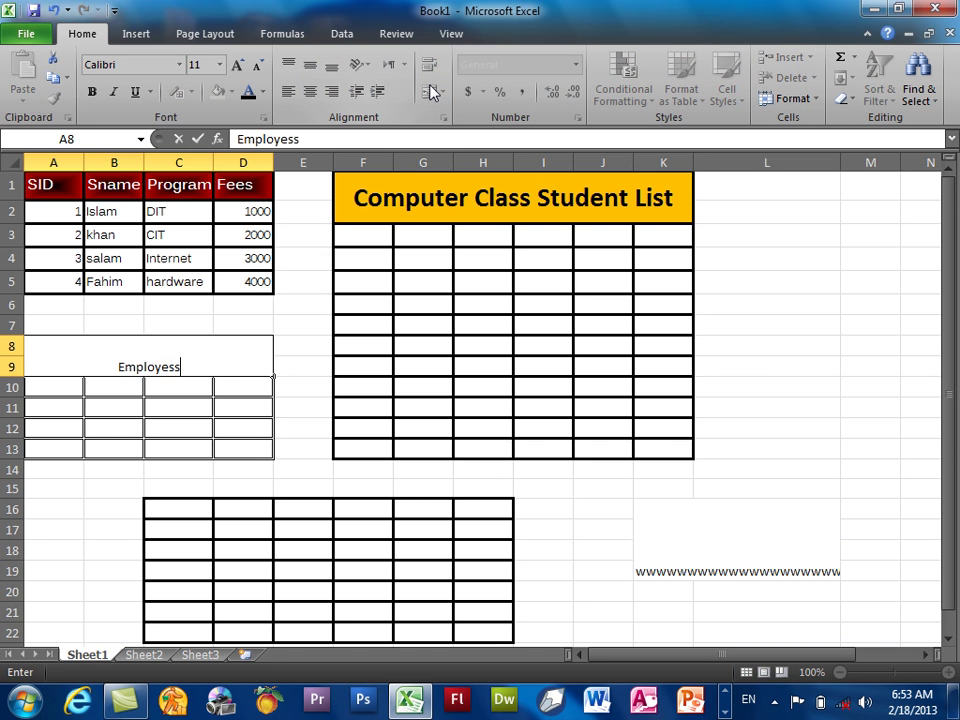
pyautogui.write(' lis')
pyautogui.press('BackSpace')
pyautogui.write('ist')
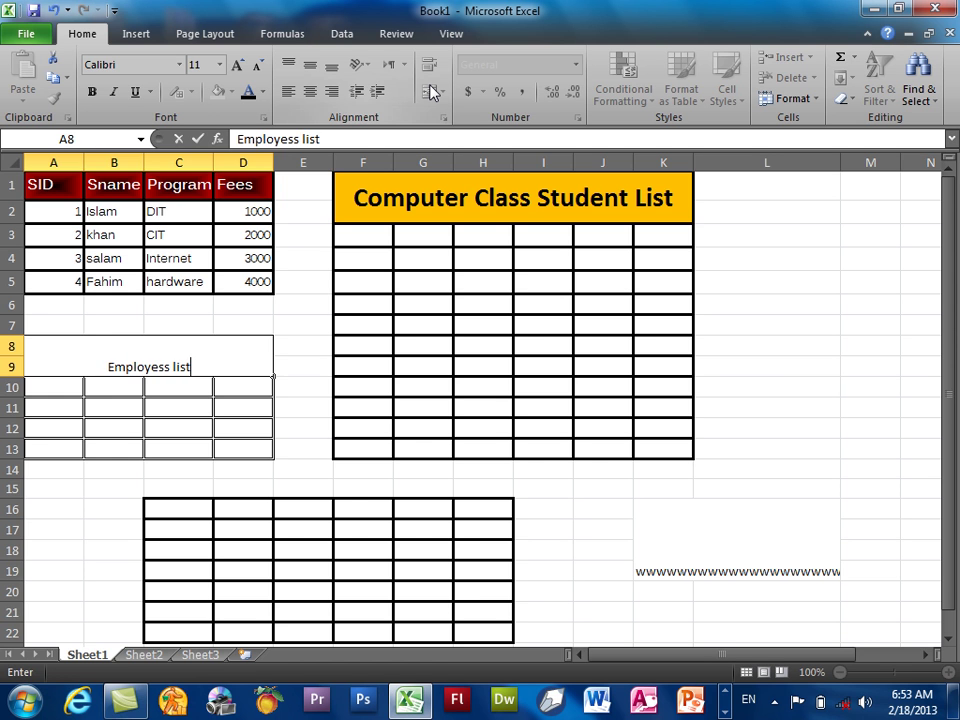
pyautogui.press('Return')
# Step: Make the title bold and increase its font size to 26
pyautogui.click(200, 364)
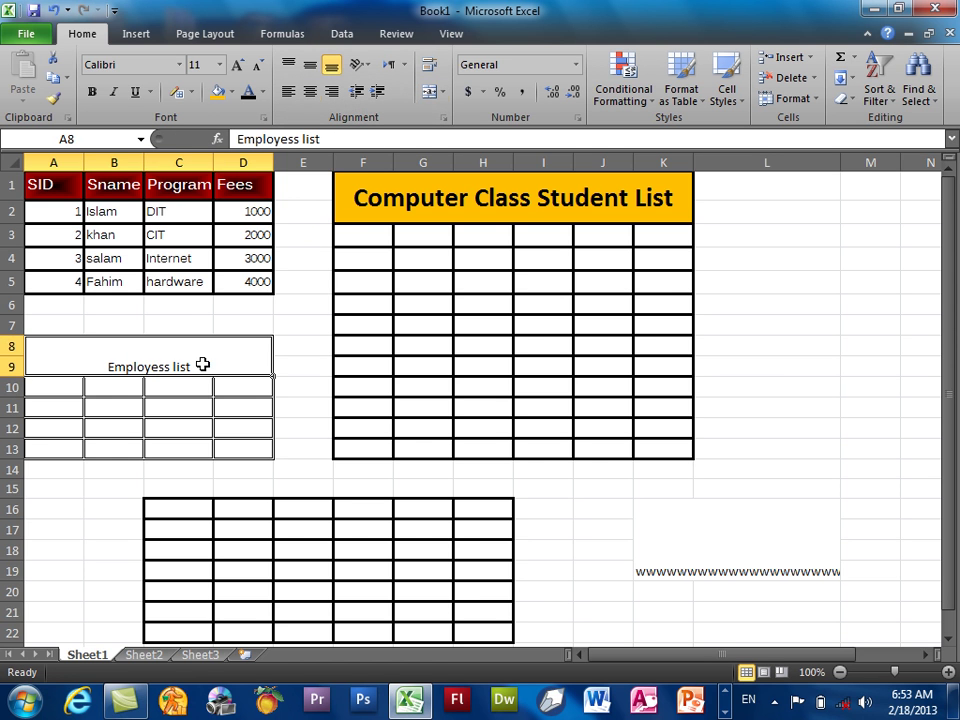
pyautogui.click(92, 90)
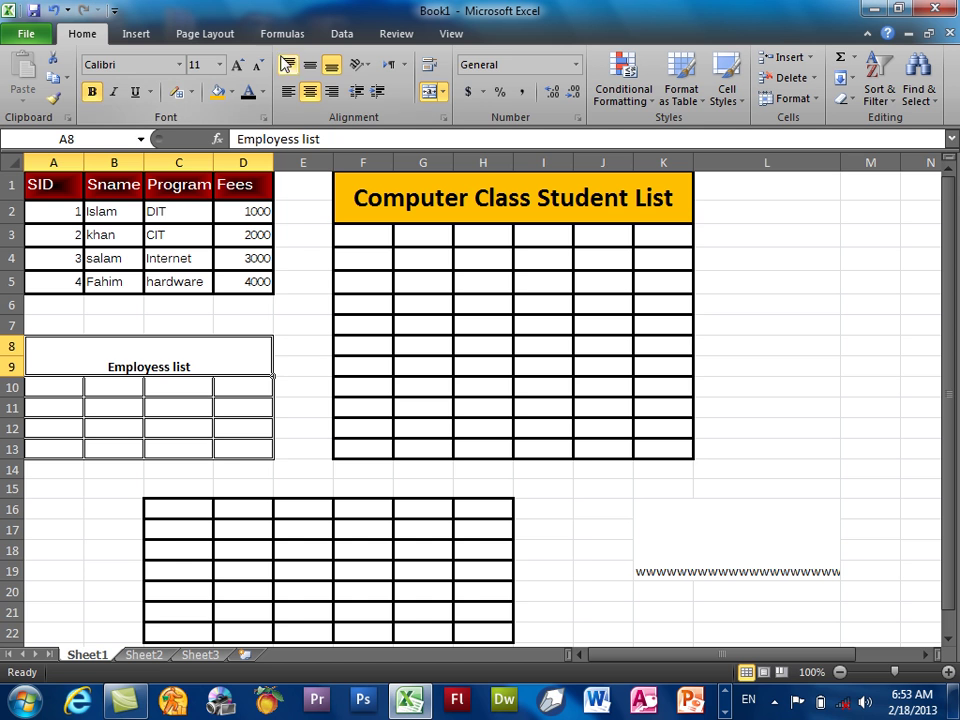
pyautogui.click(239, 65)
pyautogui.click(239, 65)
pyautogui.click(239, 65)
pyautogui.click(239, 65)
pyautogui.click(239, 65)
pyautogui.click(239, 65)
pyautogui.click(239, 65)
pyautogui.click(239, 65)
# Step: Give the title a dark red fill, replacing orange, with white text
pyautogui.click(229, 92)
pyautogui.click(248, 225)
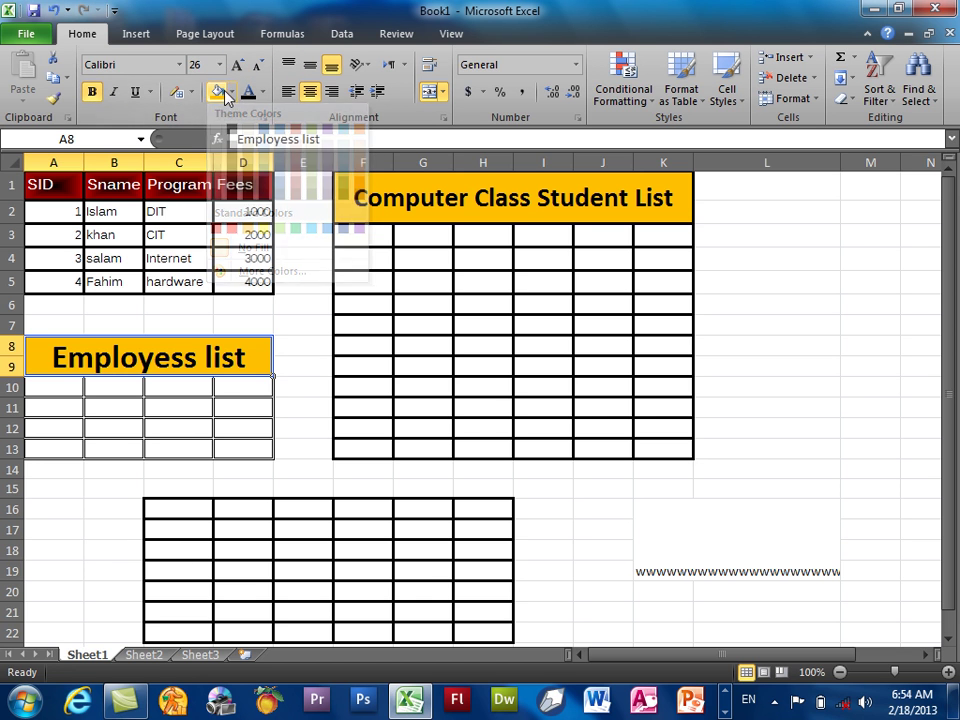
pyautogui.click(229, 92)
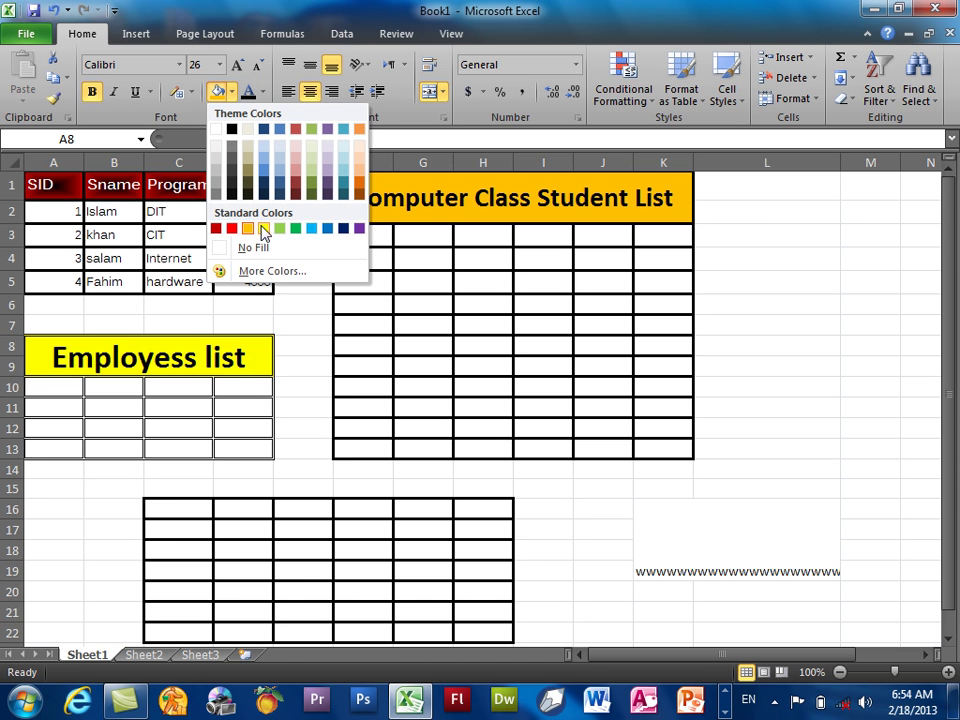
pyautogui.click(216, 228)
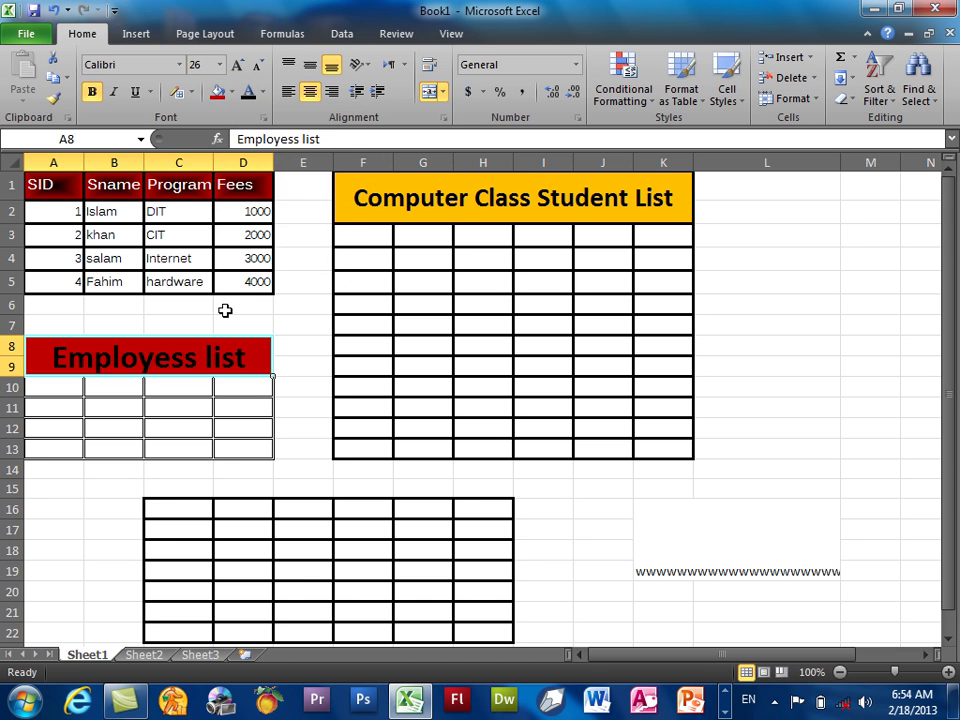
pyautogui.click(280, 287)
pyautogui.click(195, 350)
pyautogui.click(258, 92)
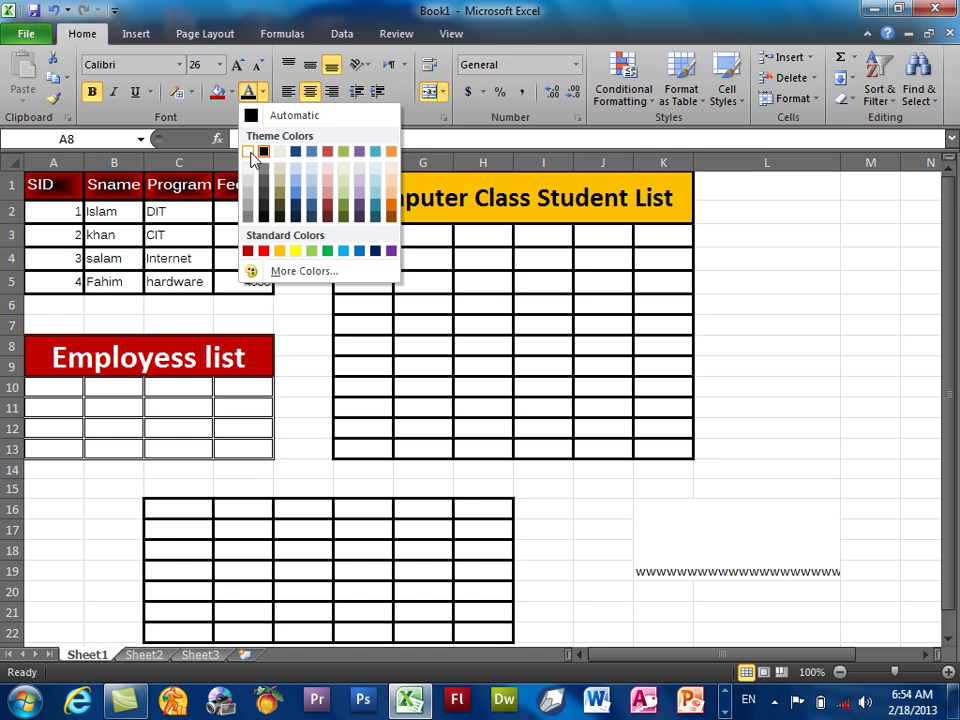
pyautogui.click(249, 153)
# Step: Enter the headers ID, Emp Name and Post in A10:C10
pyautogui.click(59, 391)
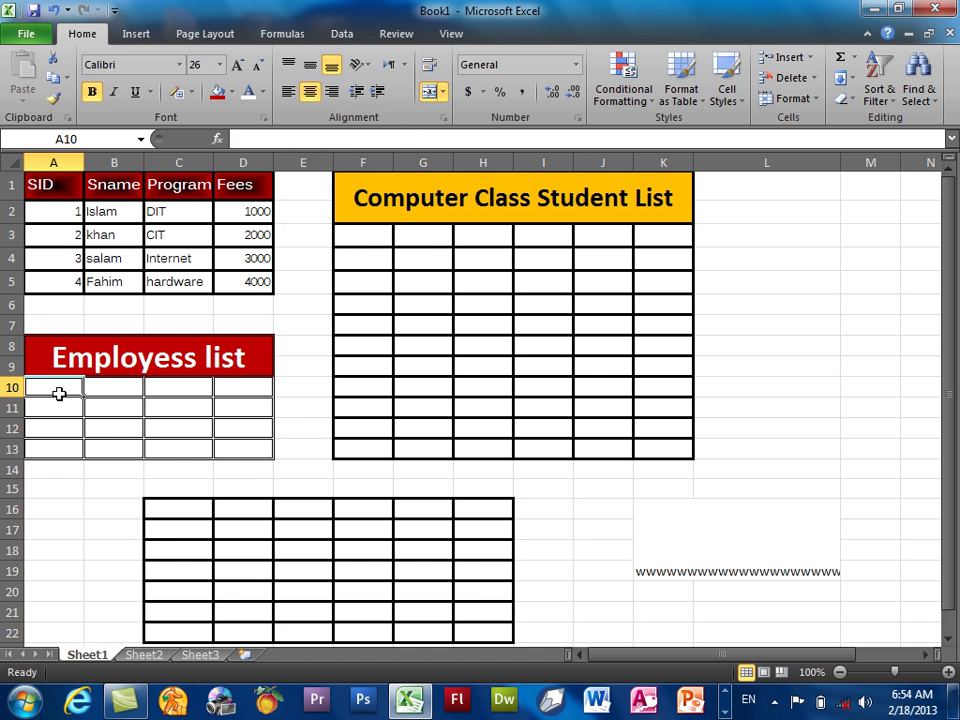
pyautogui.write('ID')
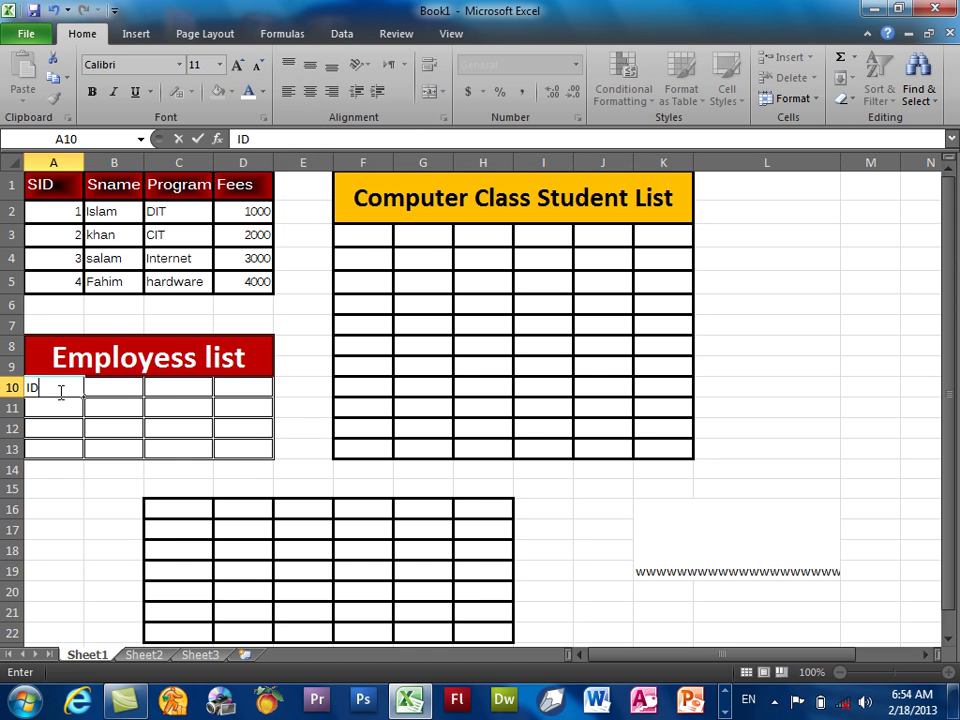
pyautogui.press('Tab')
pyautogui.write('Emp Name')
pyautogui.press('Tab')
pyautogui.write('P')
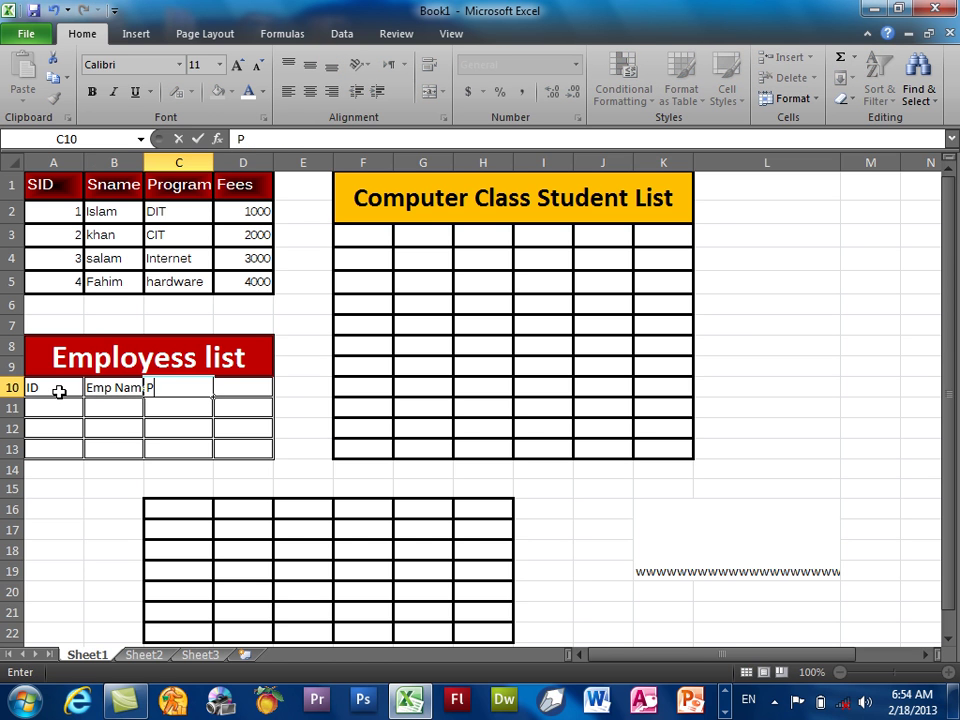
pyautogui.press('Return')
# Step: Enter the Salary header in D10, discarding stray entries in D11 and D12
pyautogui.press('Down')
pyautogui.press('Right')
pyautogui.write('S')
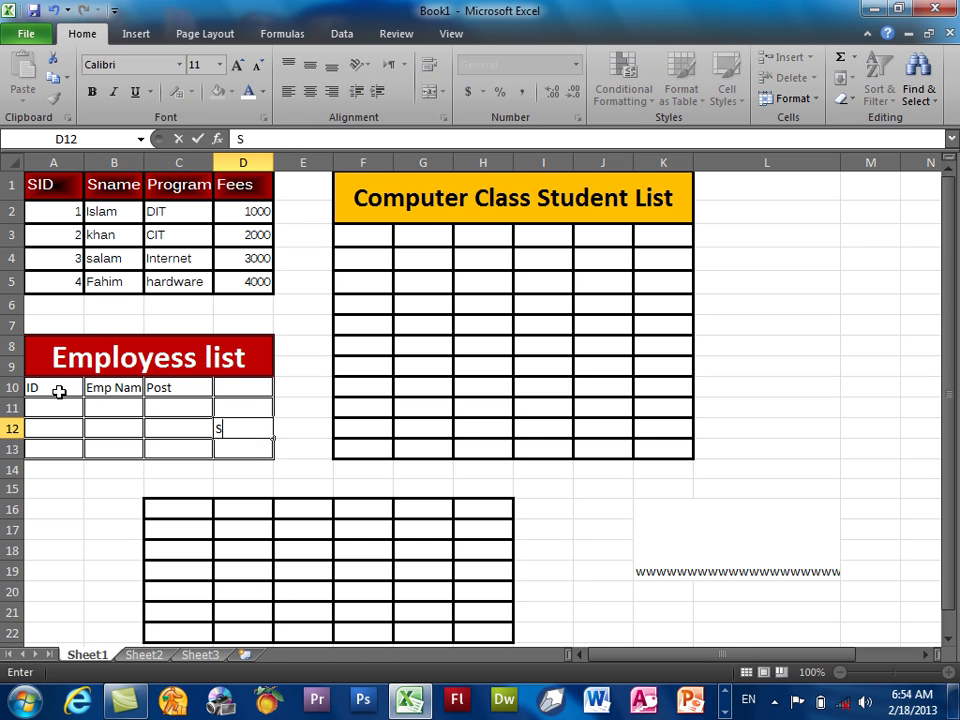
pyautogui.press('Escape')
pyautogui.press('Up')
pyautogui.write('S')
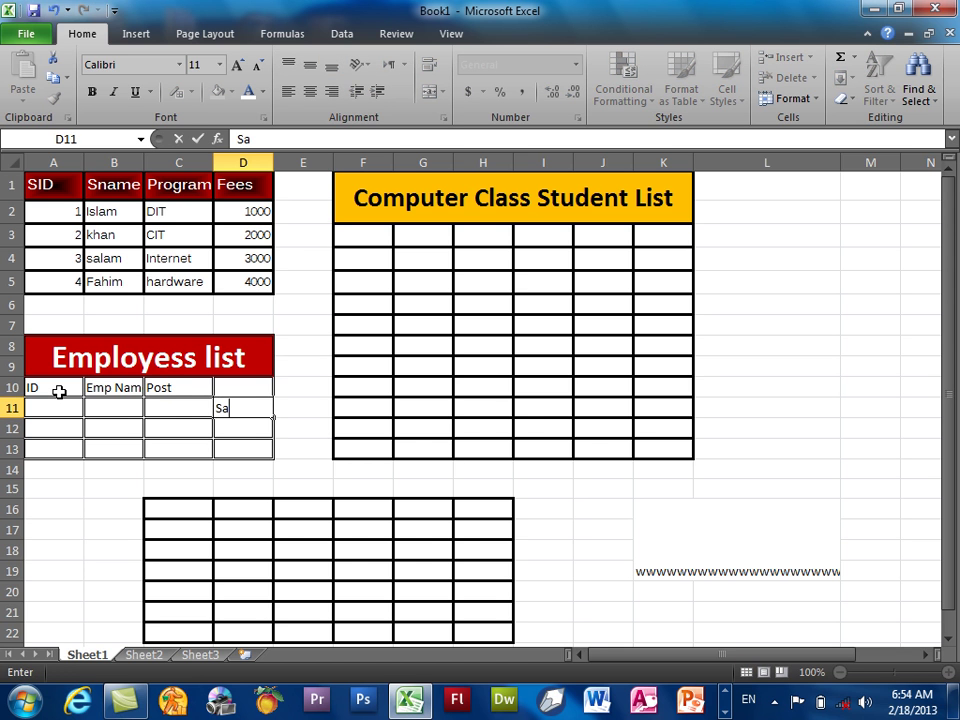
pyautogui.press('Escape')
pyautogui.press('Up')
pyautogui.write('S')
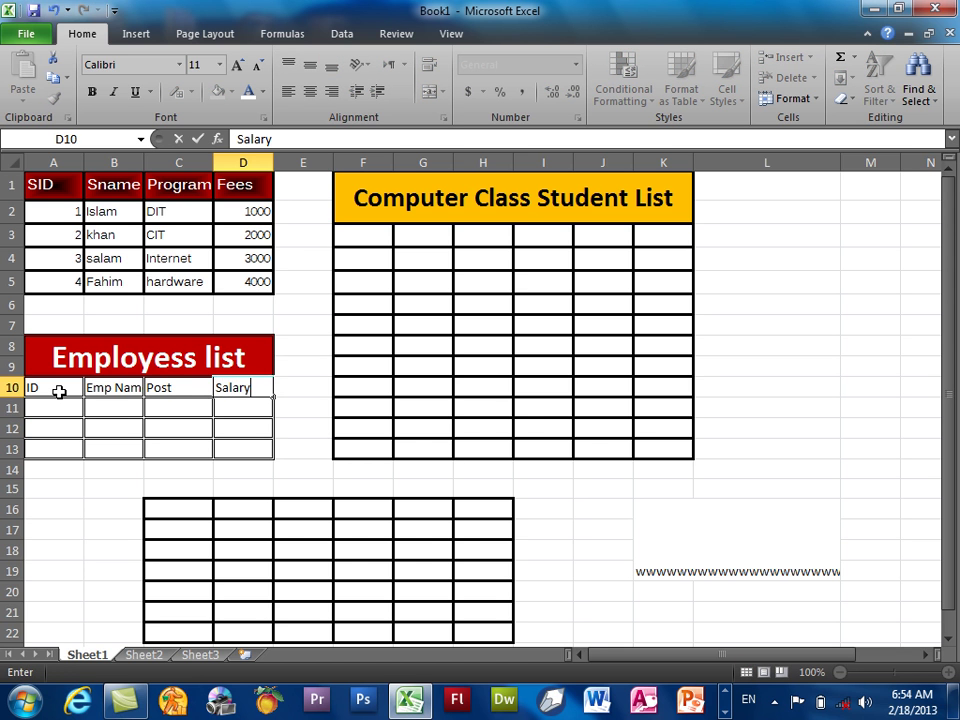
pyautogui.press('Return')
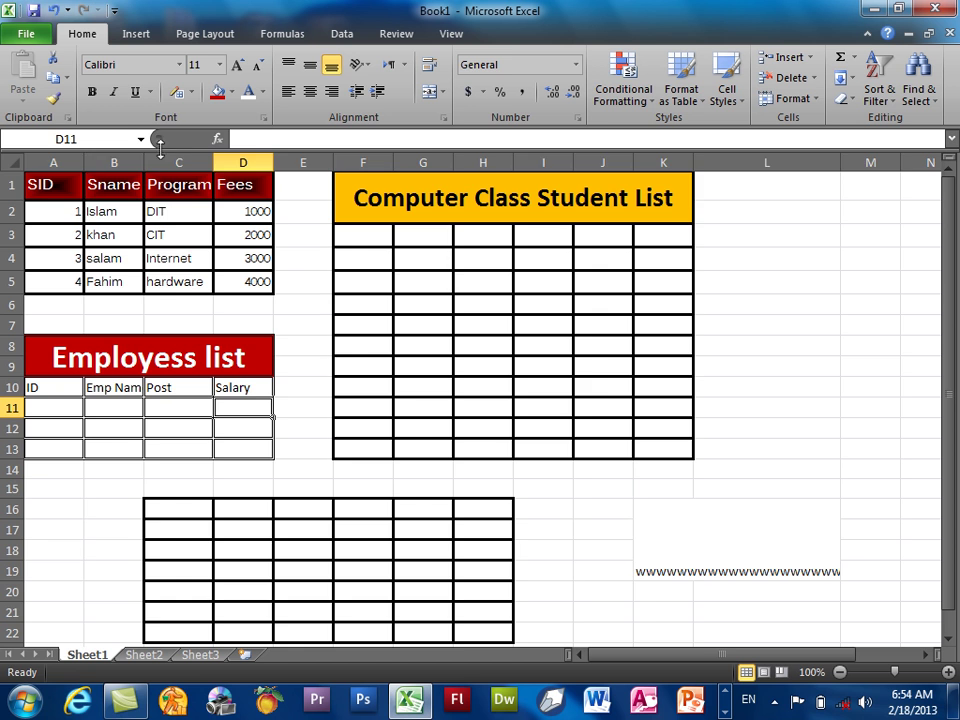
# Step: Auto-fit column B and drag columns C and D wider
pyautogui.doubleClick(144, 162)
pyautogui.moveTo(282, 162); pyautogui.dragTo(318, 172)
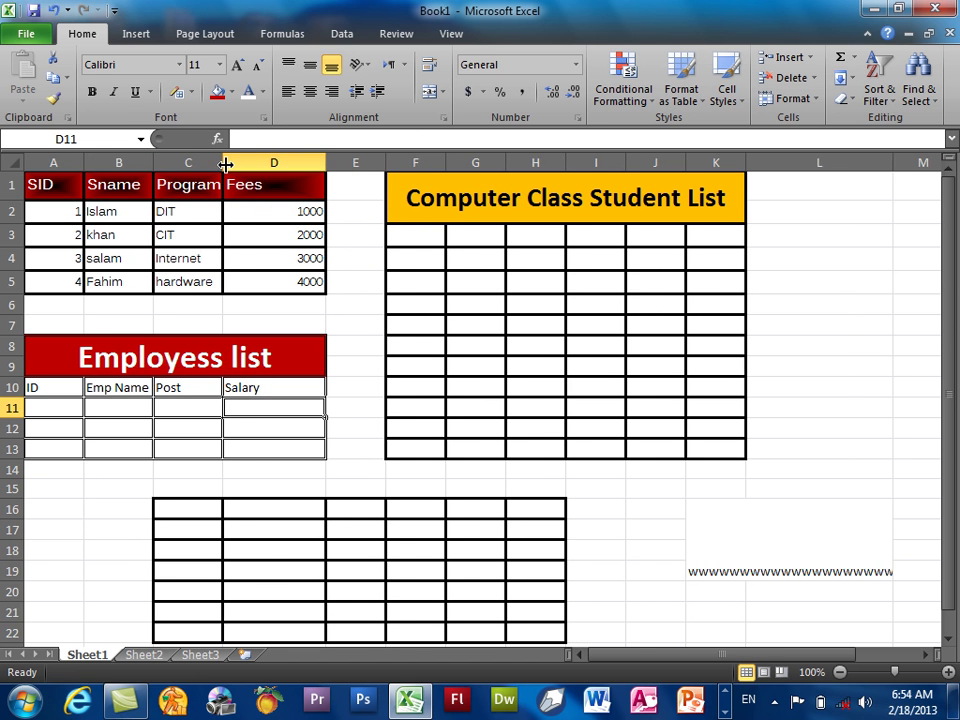
pyautogui.moveTo(223, 162); pyautogui.dragTo(238, 162)
pyautogui.click(75, 408)
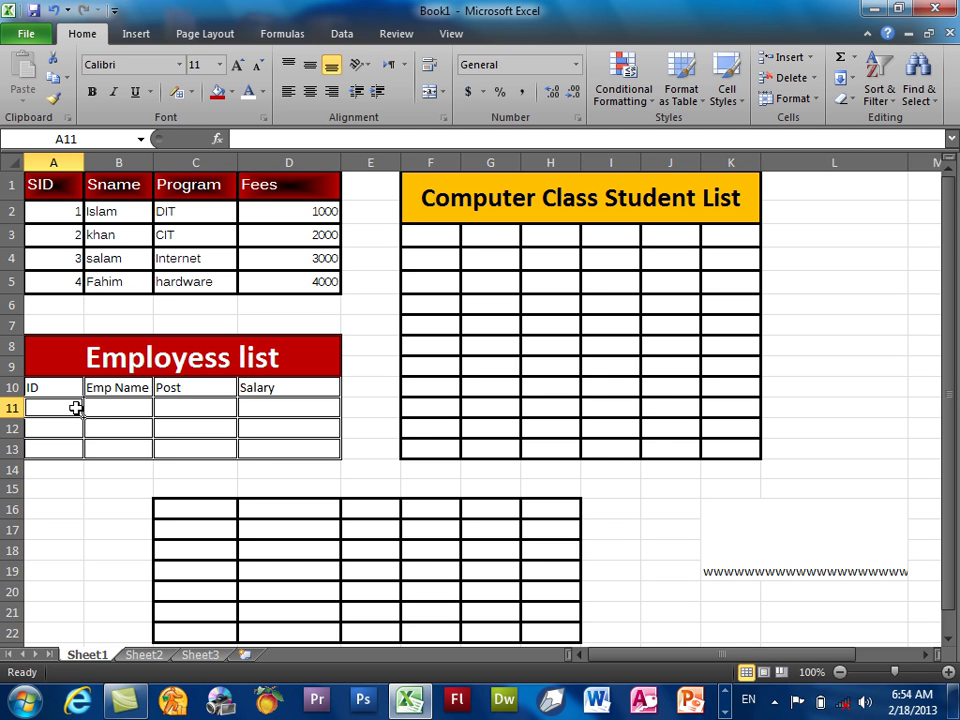
# Step: Enter IDs 1, 2, 3 in A11:A13 and the three employee names in B11:B13
pyautogui.write('1')
pyautogui.press('Return')
pyautogui.write('2')
pyautogui.press('Return')
pyautogui.write('3')
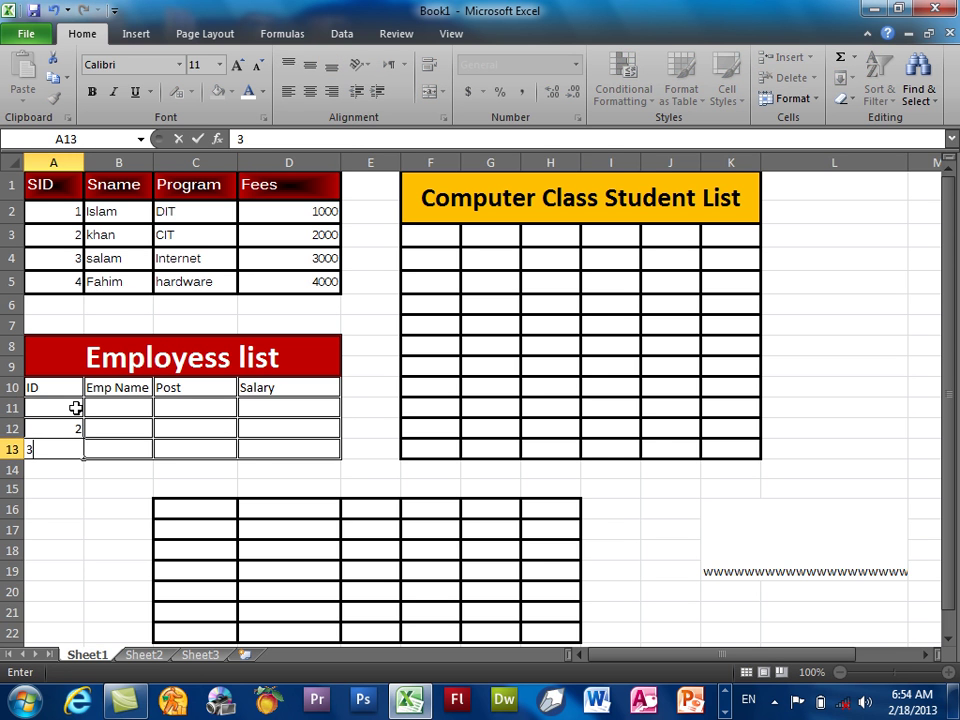
pyautogui.press('Tab')
pyautogui.press('Up')
pyautogui.press('Up')
pyautogui.write('Islam')
pyautogui.press('Return')
pyautogui.write('kh')
pyautogui.press('Return')
pyautogui.write('salam')
pyautogui.press('Tab')
# Step: Enter the posts Doctor, worker and former in C11:C13
pyautogui.press('Up')
pyautogui.press('Up')
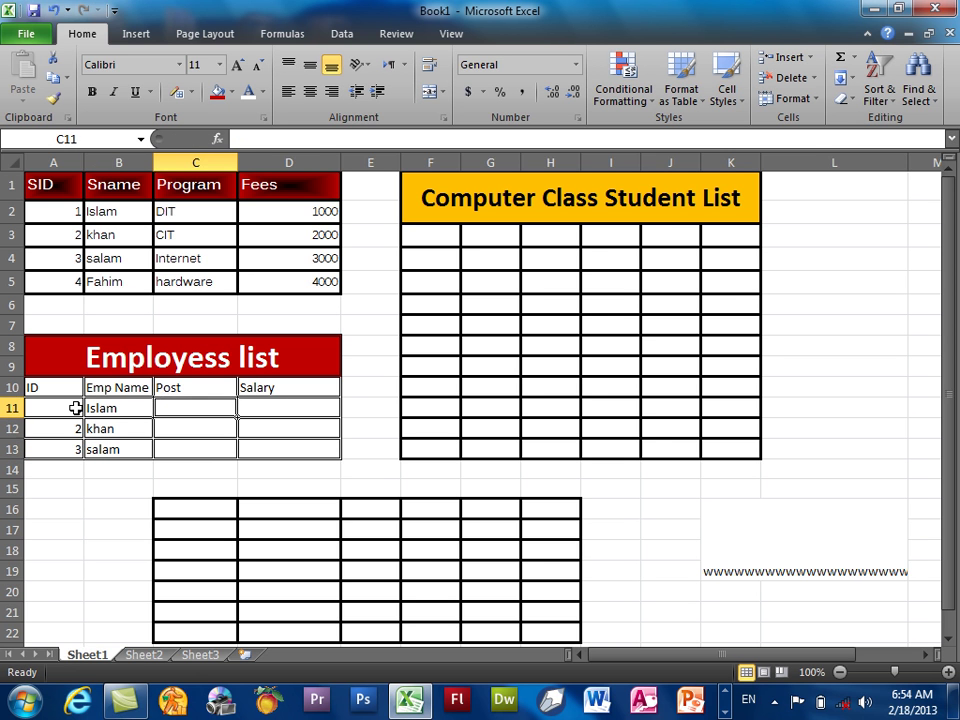
pyautogui.press('Up')
pyautogui.press('Down')
pyautogui.write('Do')
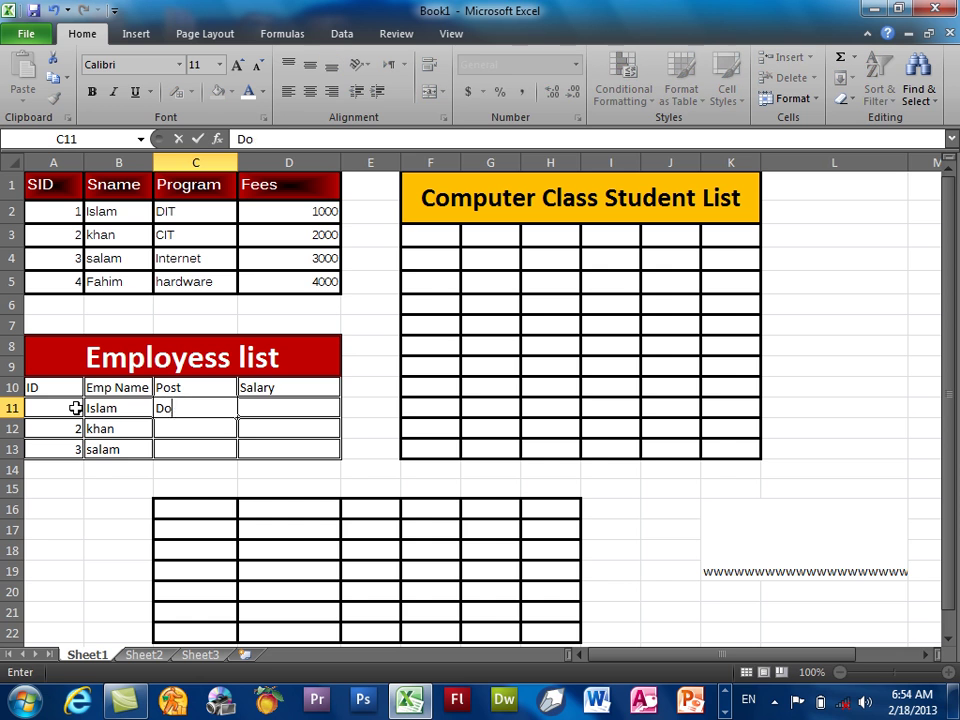
pyautogui.write('ctor')
pyautogui.press('Return')
pyautogui.write('workker')
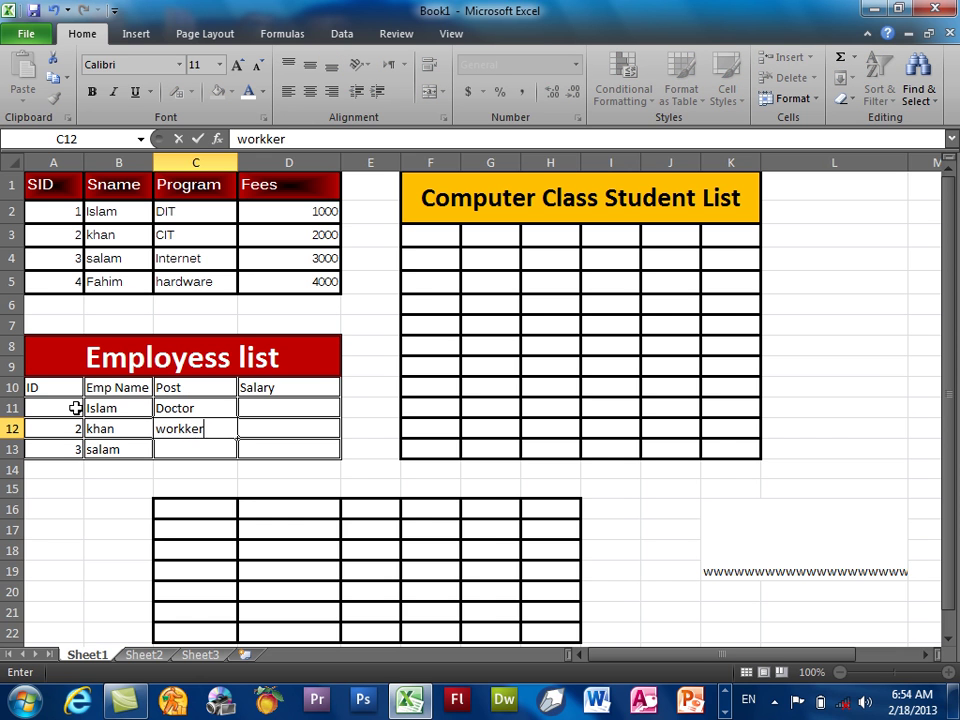
pyautogui.press('BackSpace')
pyautogui.press('BackSpace')
pyautogui.press('BackSpace')
pyautogui.write('er')
pyautogui.press('Return')
pyautogui.write('form')
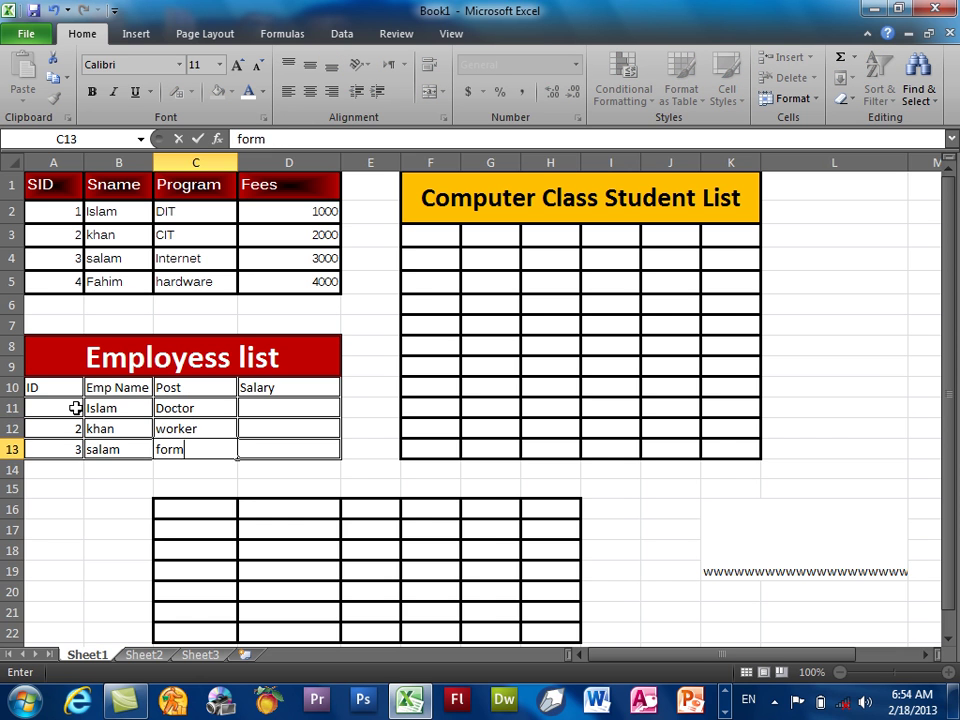
pyautogui.write('er')
pyautogui.press('Return')
# Step: Enter salaries 1000, 2000, 3000 in D11:D13 and label A14 'Total'
pyautogui.press('Up')
pyautogui.press('Right')
pyautogui.press('Up')
pyautogui.press('Up')
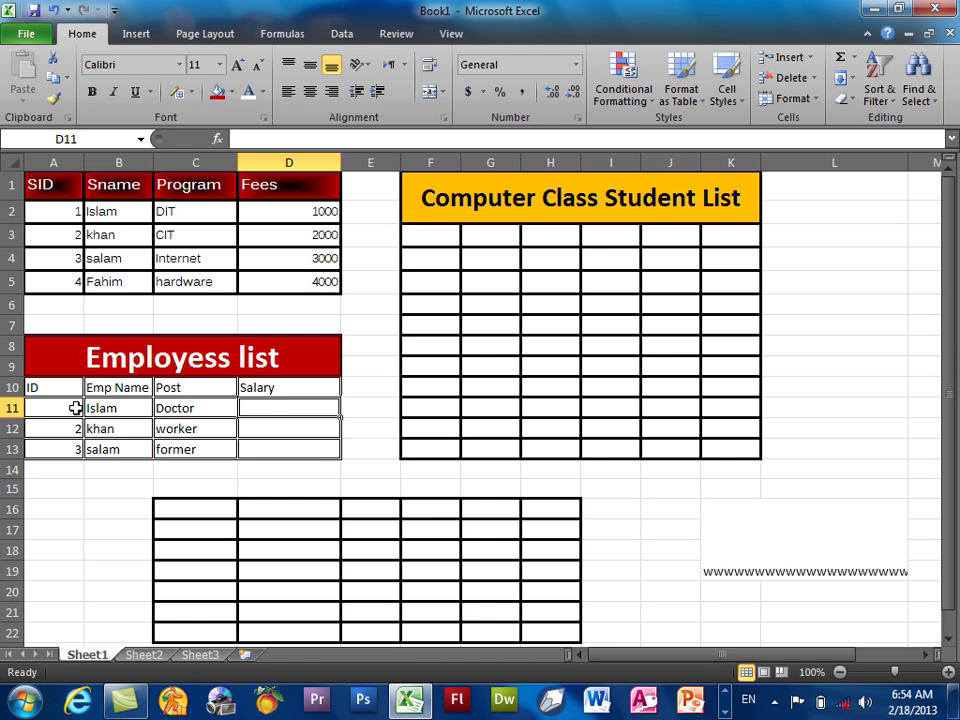
pyautogui.write('1--')
pyautogui.write('0')
pyautogui.press('Return')
pyautogui.write('2000')
pyautogui.press('Return')
pyautogui.write('3000')
pyautogui.press('Return')
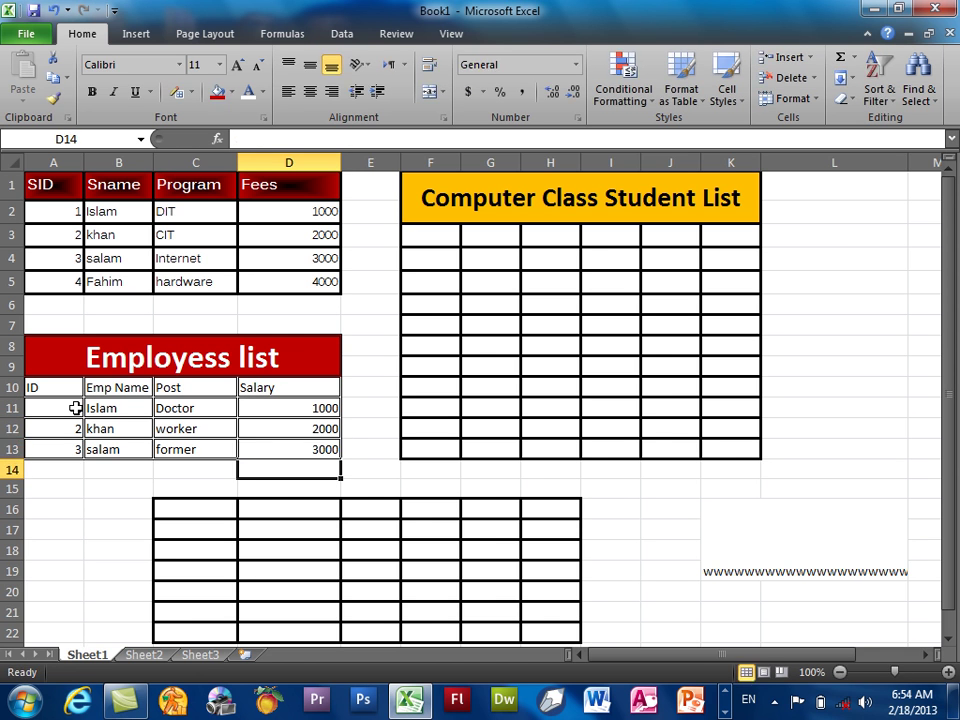
pyautogui.press('Left')
pyautogui.press('Left')
pyautogui.press('Left')
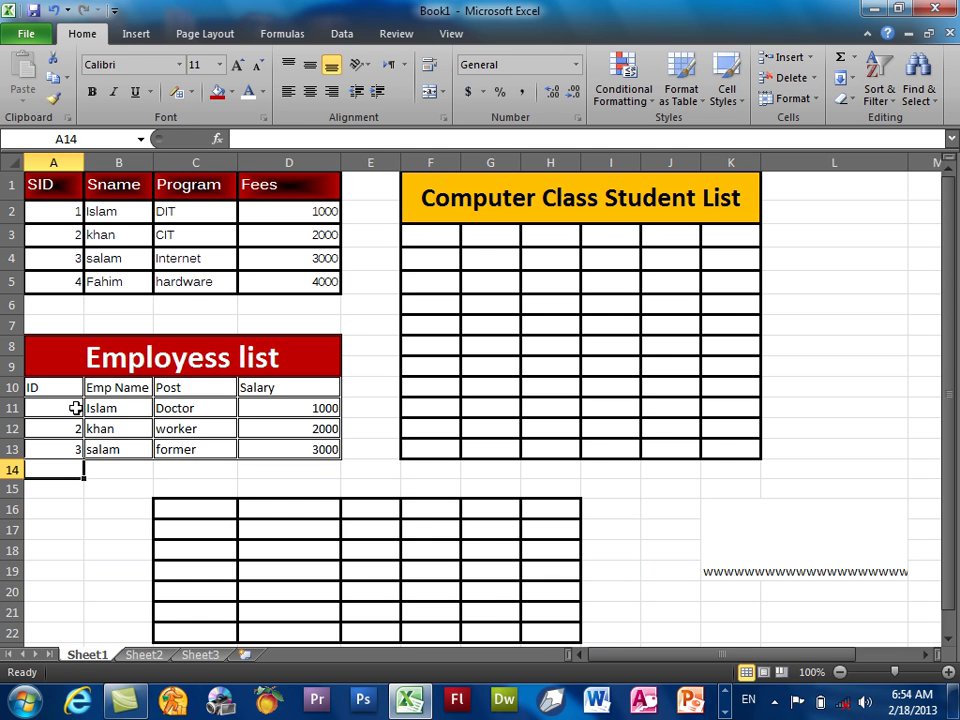
pyautogui.write('T')
pyautogui.press('Right')
pyautogui.press('Right')
pyautogui.press('Right')
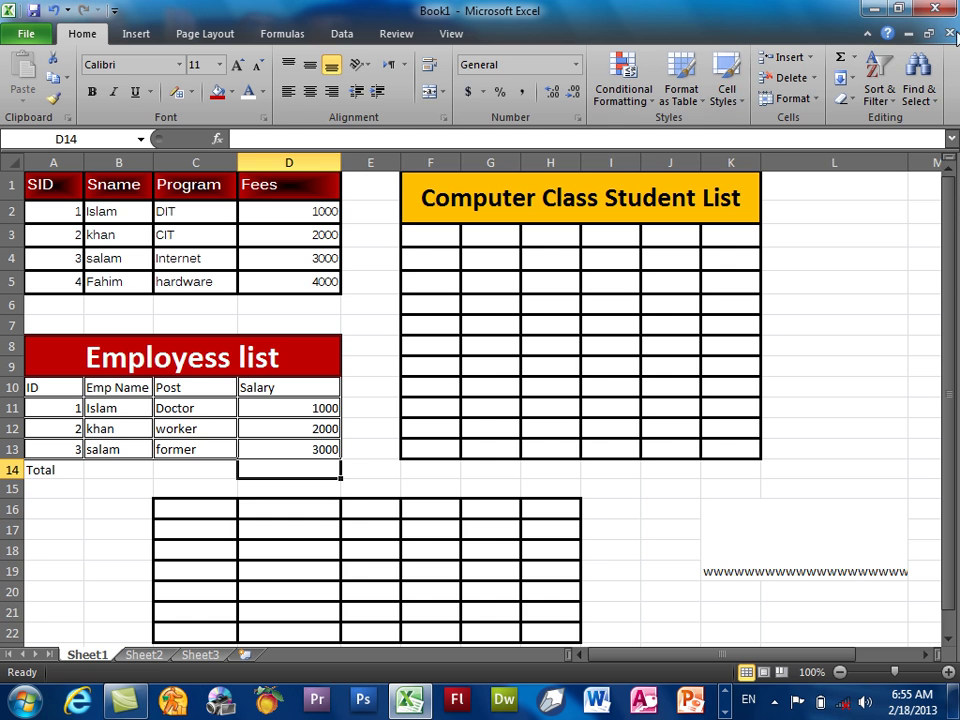
# Step: Insert =SUM(D11:D13) in D14 with AutoSum, undo it, then restore it with Alt+=
pyautogui.click(846, 62)
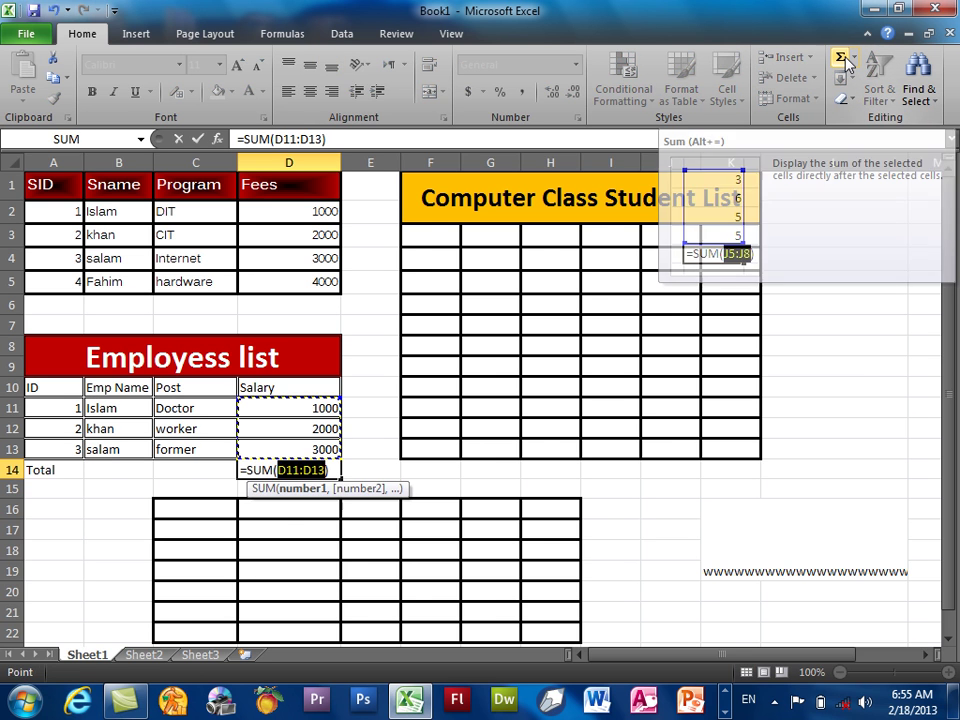
pyautogui.press('Return')
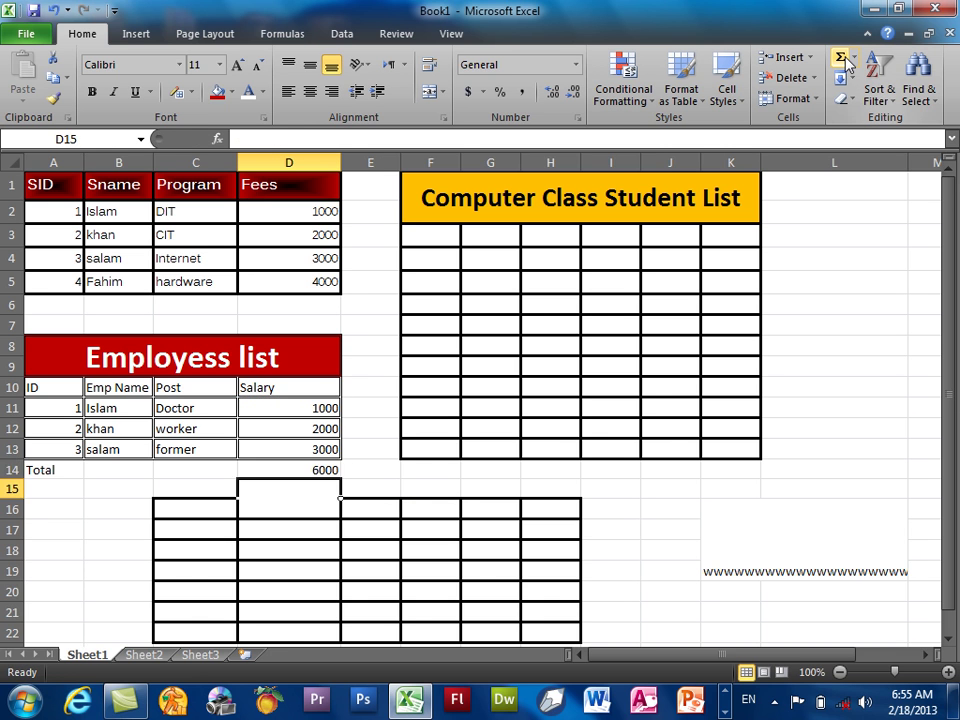
pyautogui.hotkey('ctrl', 'z')
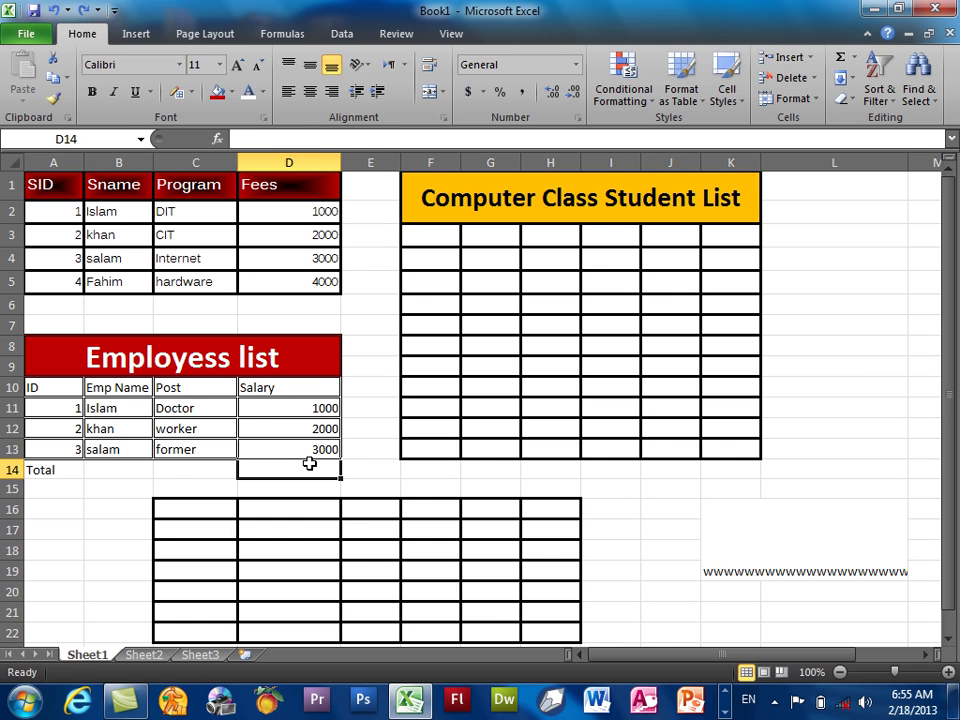
pyautogui.hotkey('alt', '=')
pyautogui.press('Return')
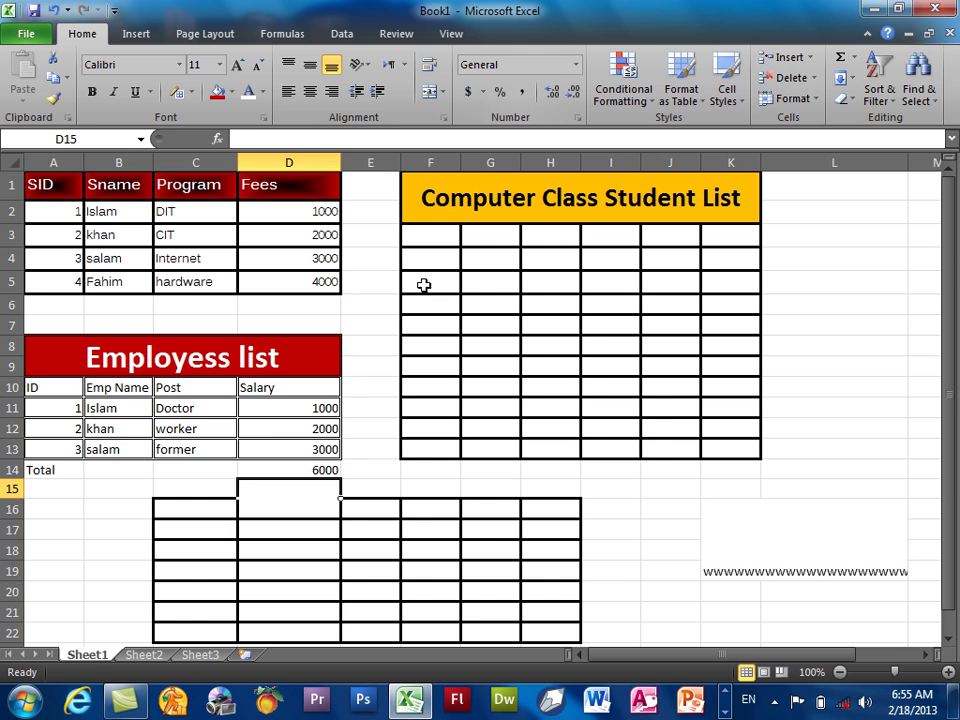
# Step: Bold the Total row and centre A10:D13 vertically and horizontally
pyautogui.moveTo(281, 469); pyautogui.dragTo(79, 470)
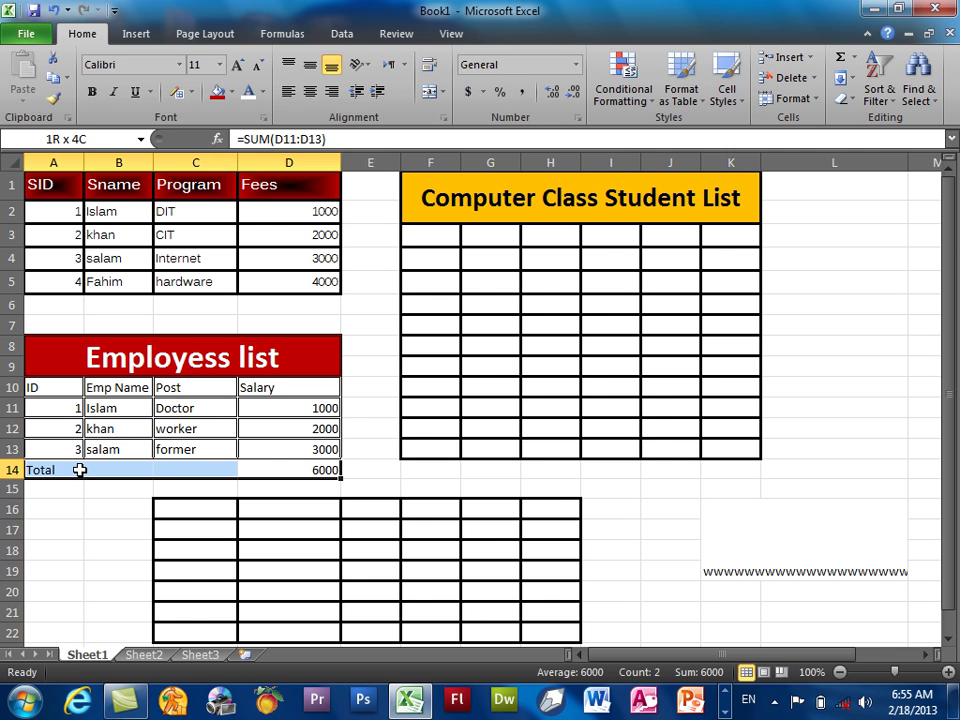
pyautogui.click(91, 91)
pyautogui.click(310, 385)
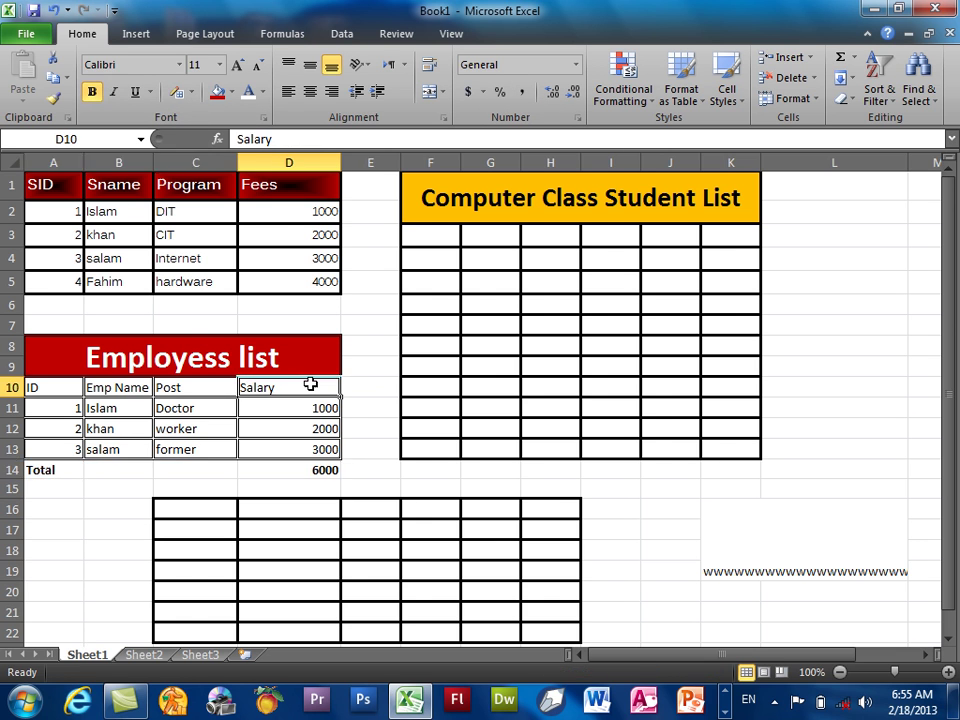
pyautogui.moveTo(310, 385); pyautogui.dragTo(71, 450)
pyautogui.click(310, 64)
pyautogui.click(310, 91)
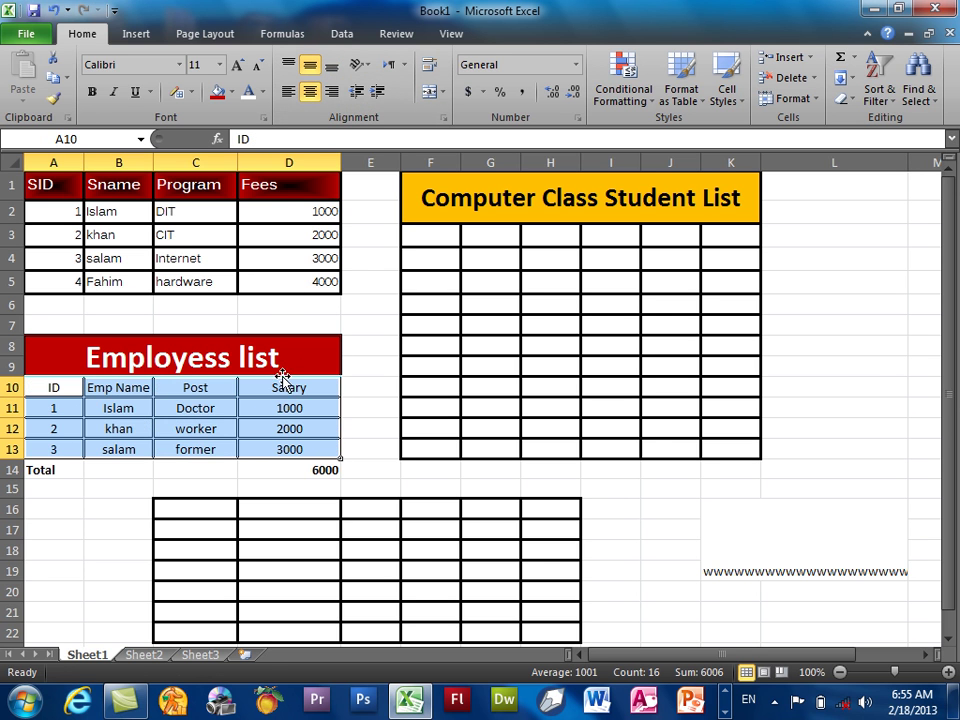
# Step: Bold the header row A10:D10 and centre the Total row A14:D14
pyautogui.moveTo(283, 385); pyautogui.dragTo(50, 387)
pyautogui.click(91, 91)
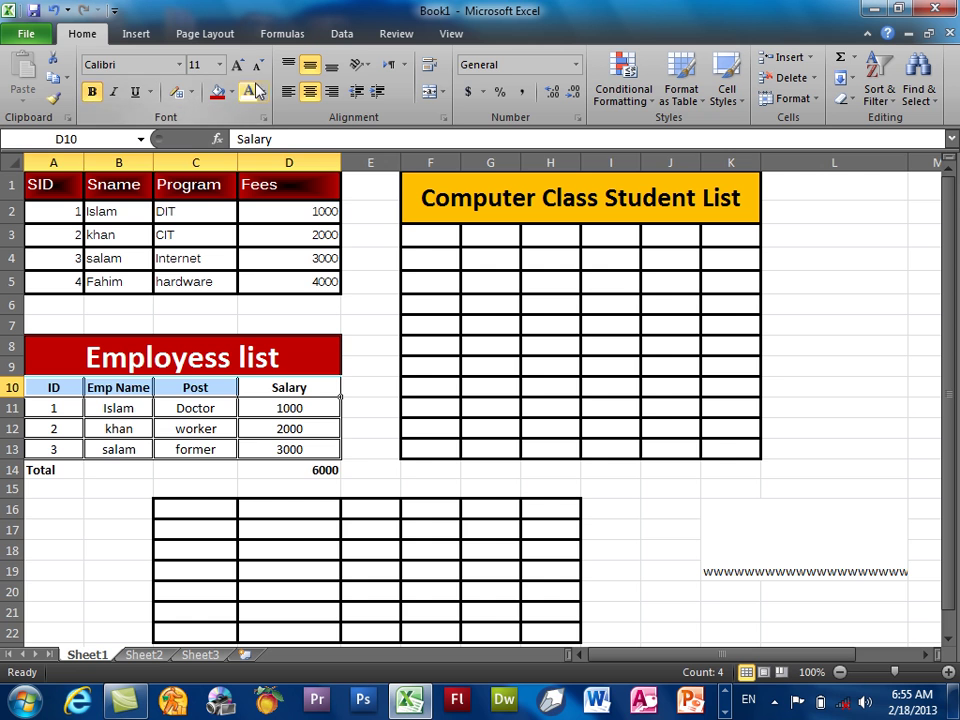
pyautogui.click(282, 429)
pyautogui.moveTo(291, 469); pyautogui.dragTo(45, 469)
pyautogui.click(310, 91)
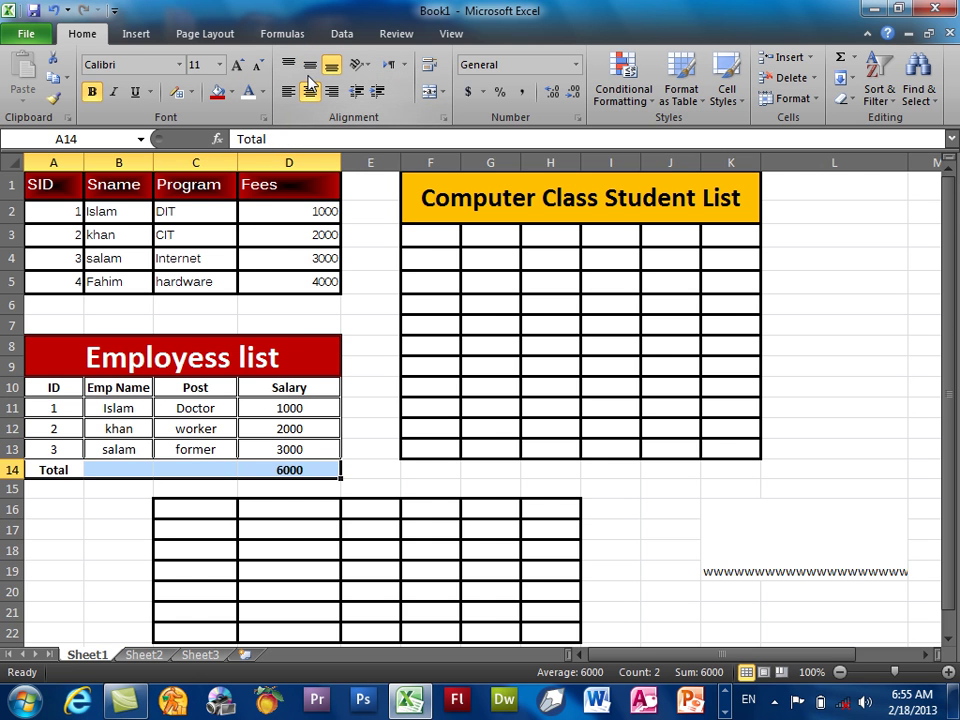
pyautogui.moveTo(289, 405)
pyautogui.mouseDown()
pyautogui.moveTo(294, 468)
pyautogui.moveTo(300, 436)
pyautogui.mouseUp()
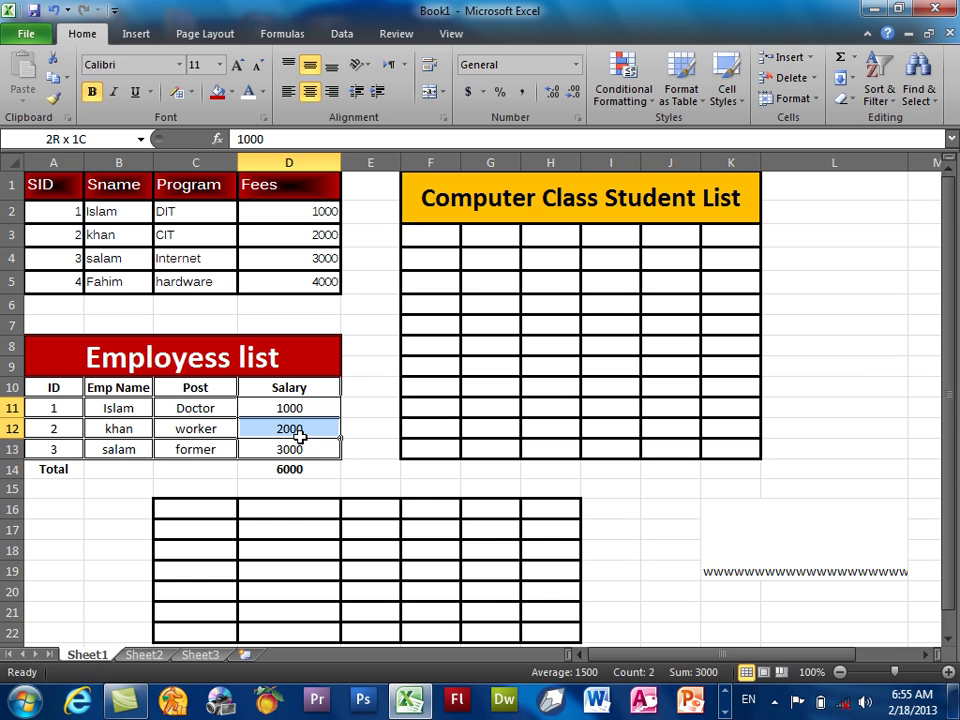
# Step: Format D11:D14 as Accounting $, then £ English (U.K.), percent, and finally Comma Style
pyautogui.moveTo(300, 436); pyautogui.dragTo(301, 440)
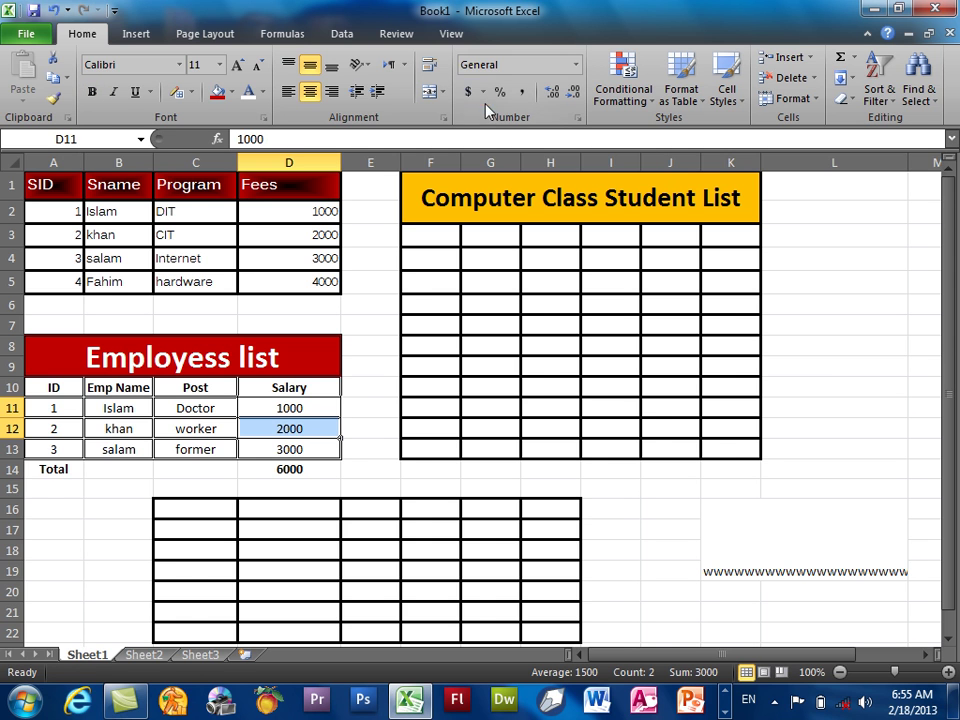
pyautogui.moveTo(296, 406); pyautogui.dragTo(294, 466)
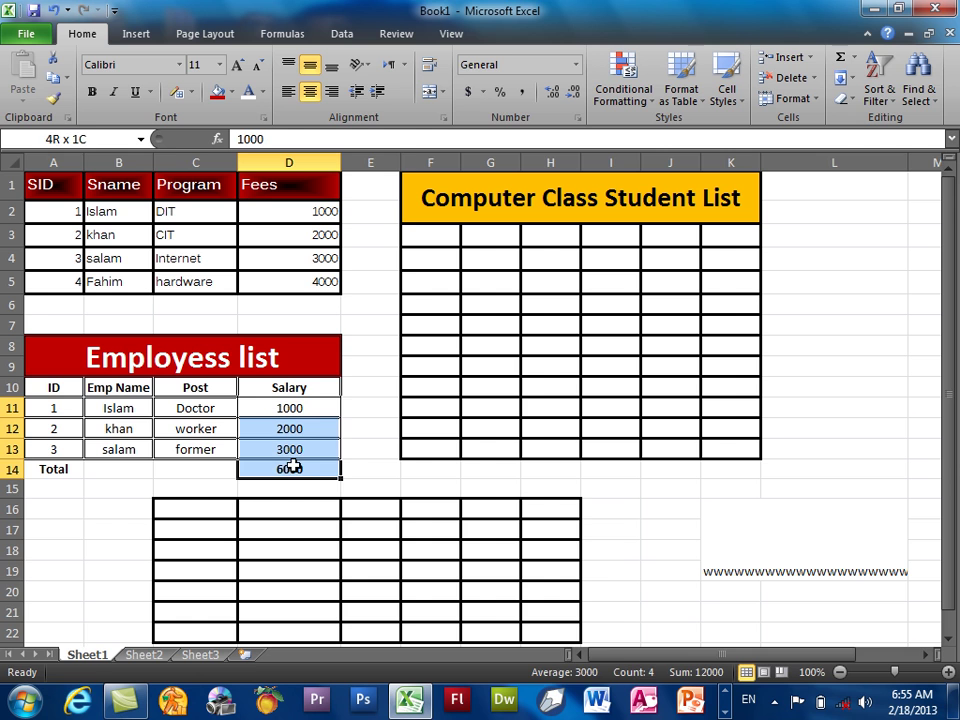
pyautogui.click(468, 91)
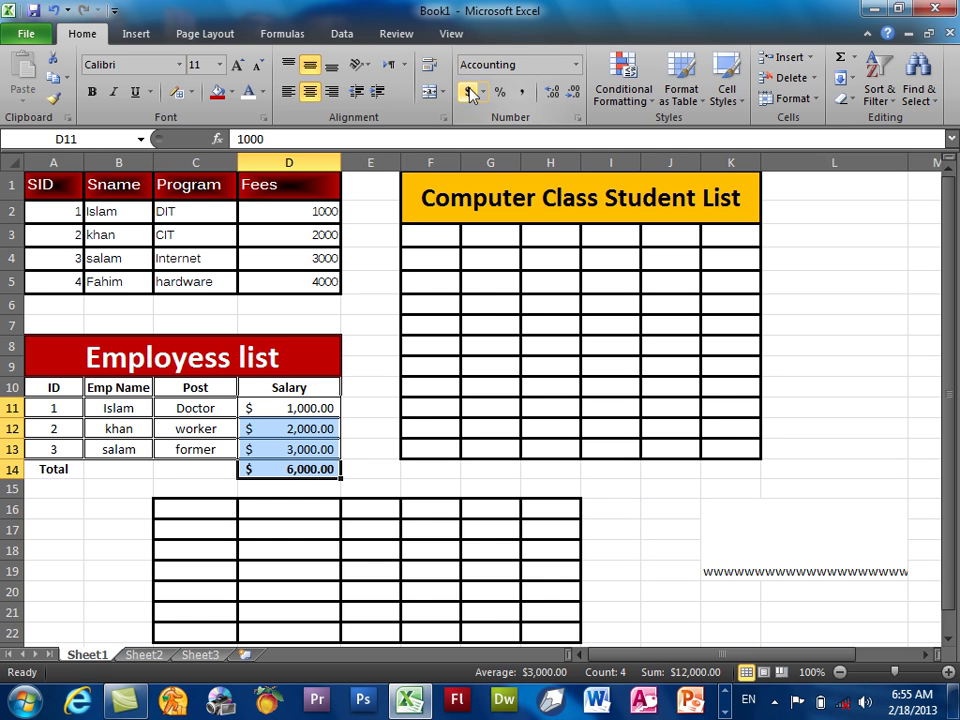
pyautogui.click(484, 92)
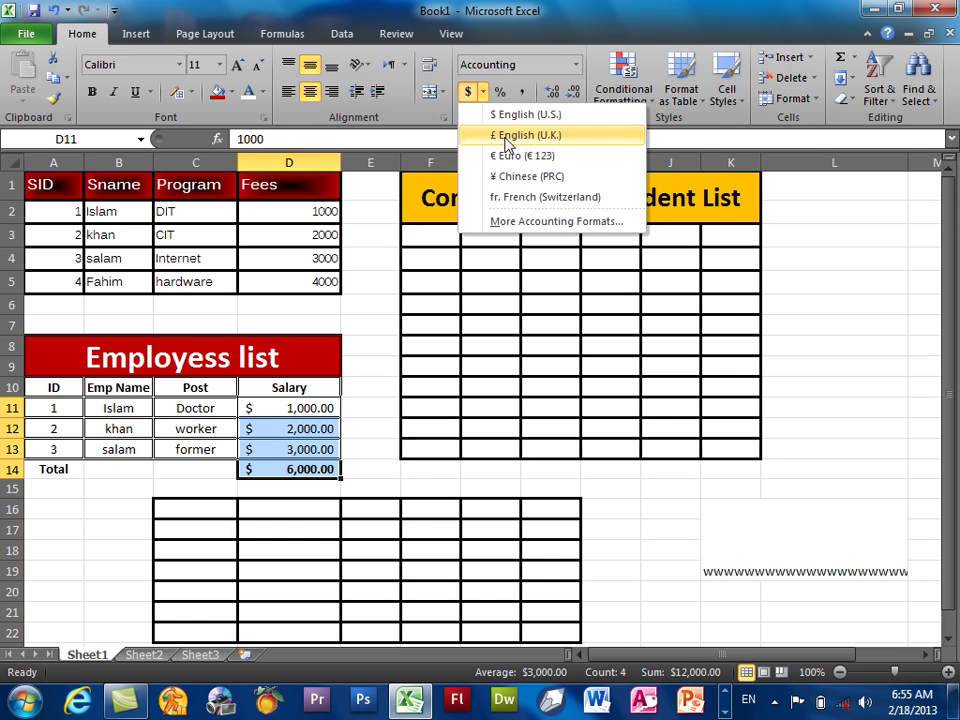
pyautogui.click(507, 136)
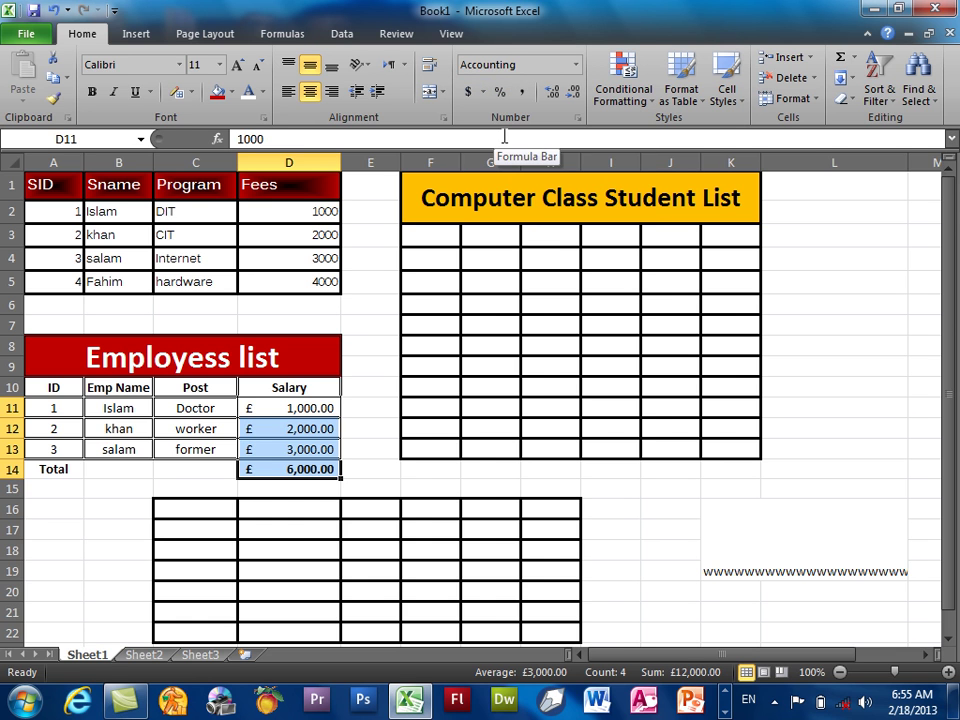
pyautogui.click(500, 93)
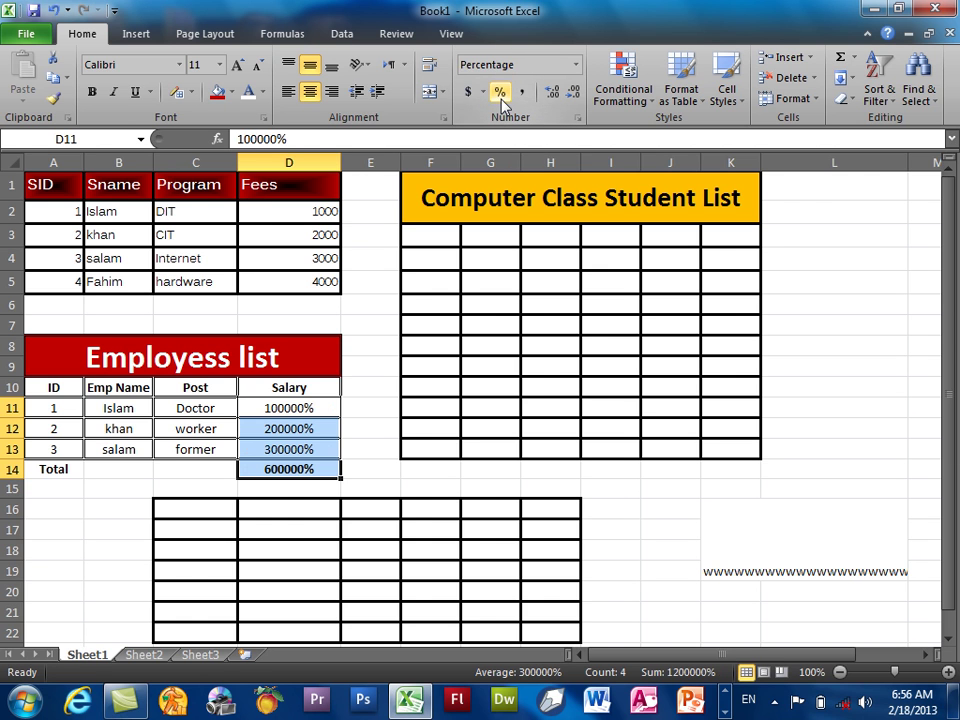
pyautogui.click(524, 95)
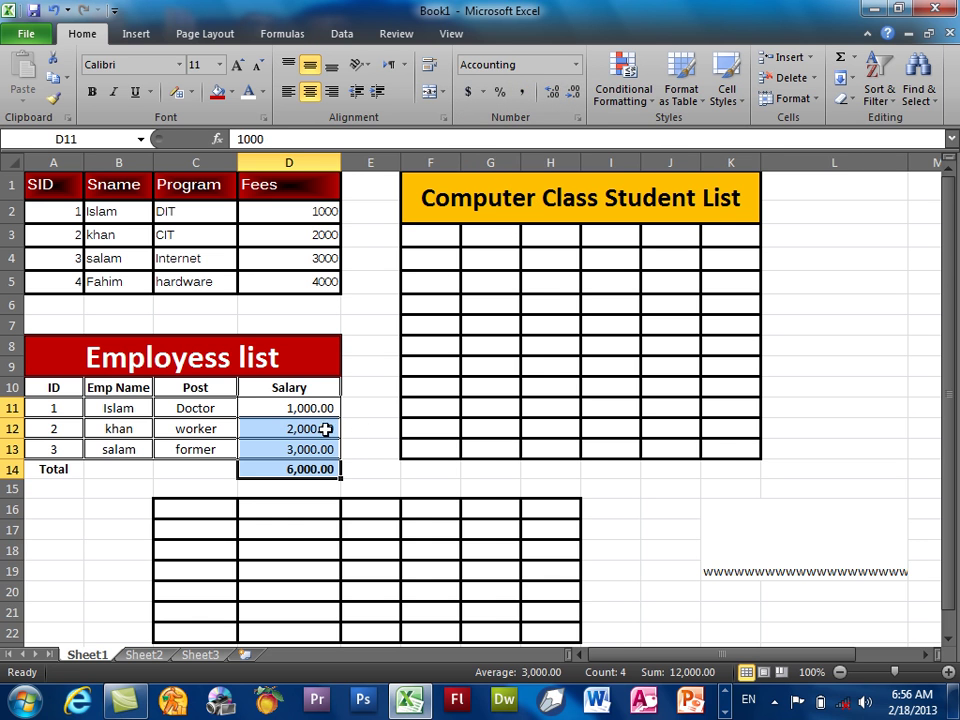
pyautogui.click(573, 96)
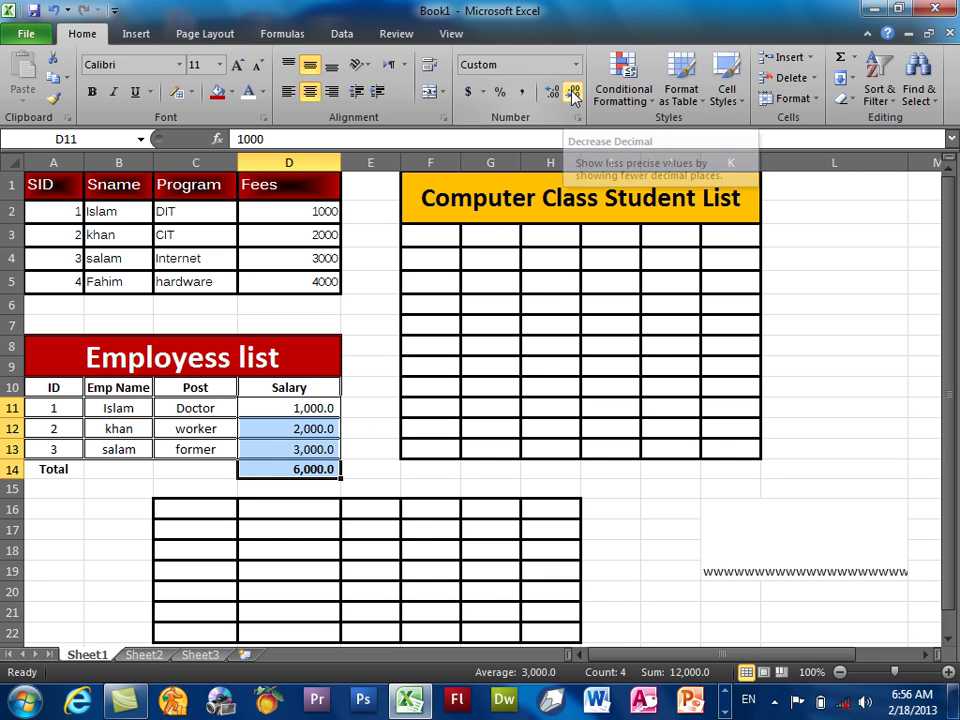
pyautogui.click(573, 93)
pyautogui.click(553, 93)
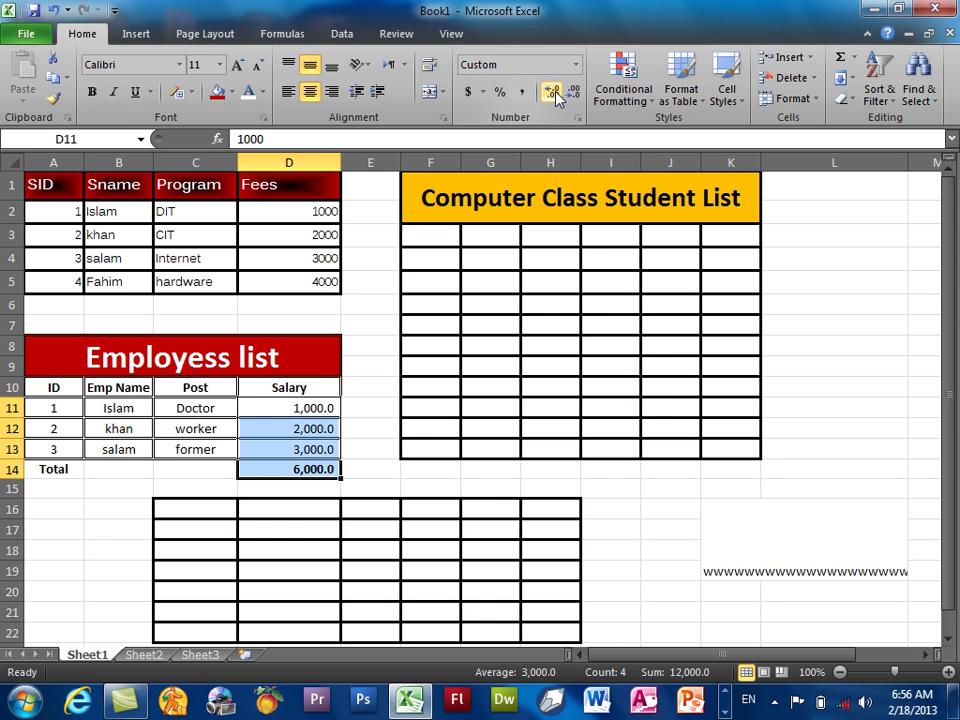
pyautogui.click(553, 93)
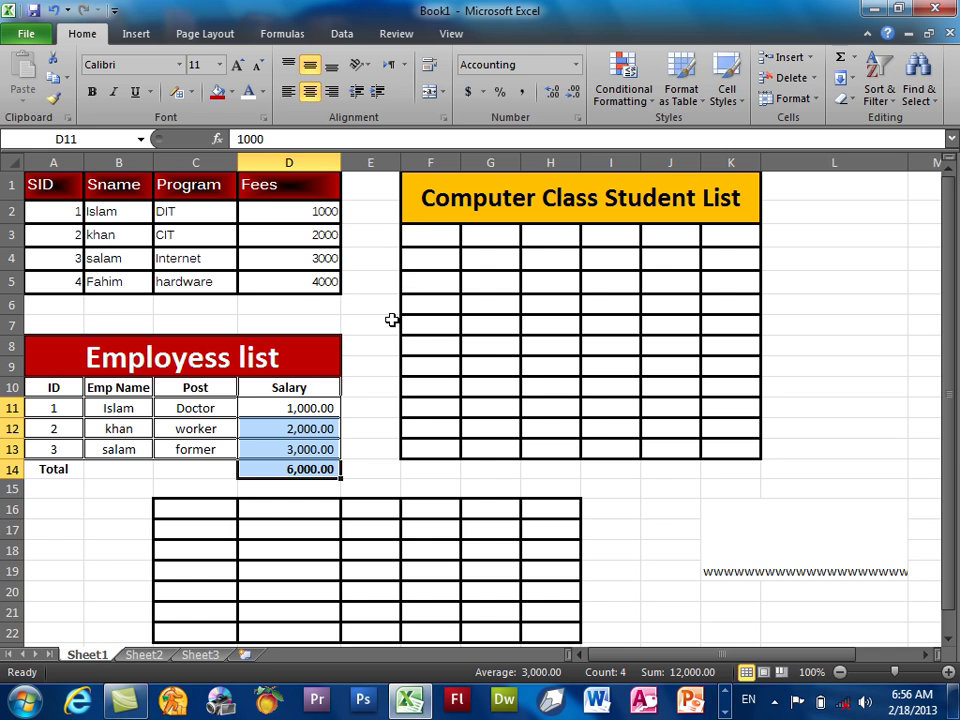
pyautogui.click(557, 93)
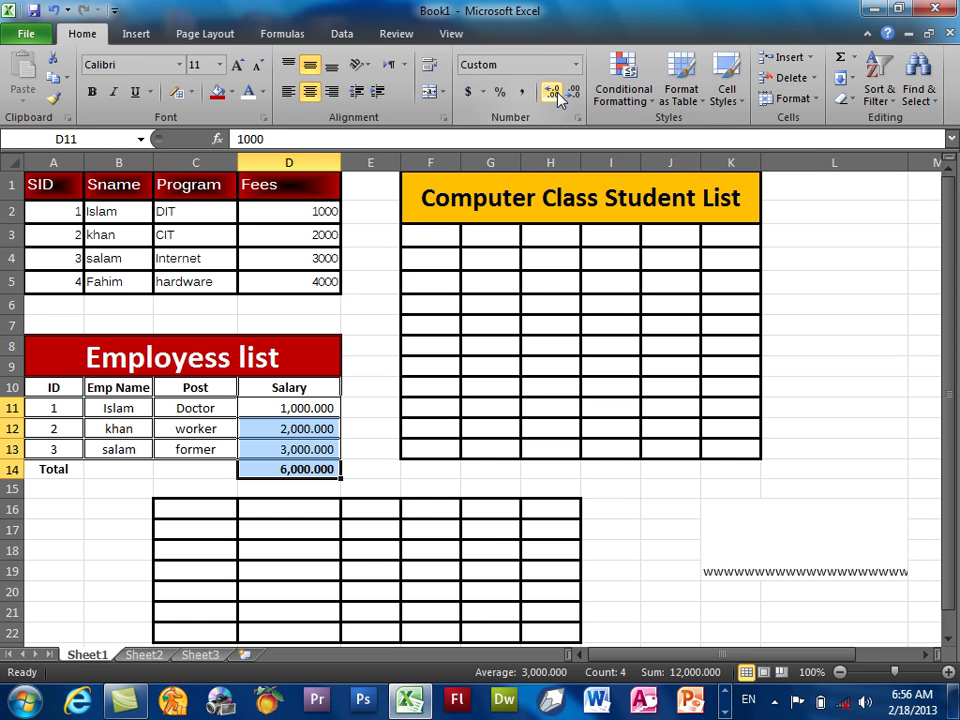
pyautogui.click(574, 93)
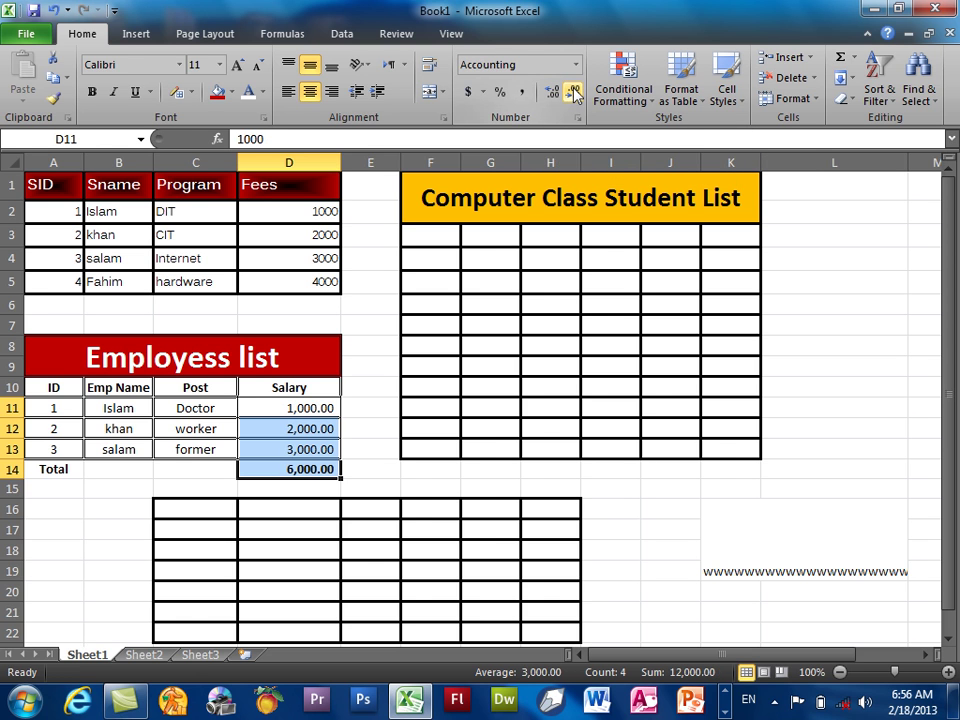
pyautogui.click(822, 247)
# Step: Enter 123.3453, 123.34534, 456.2 and 34.567575 into cells L3 through L6
pyautogui.write('12')
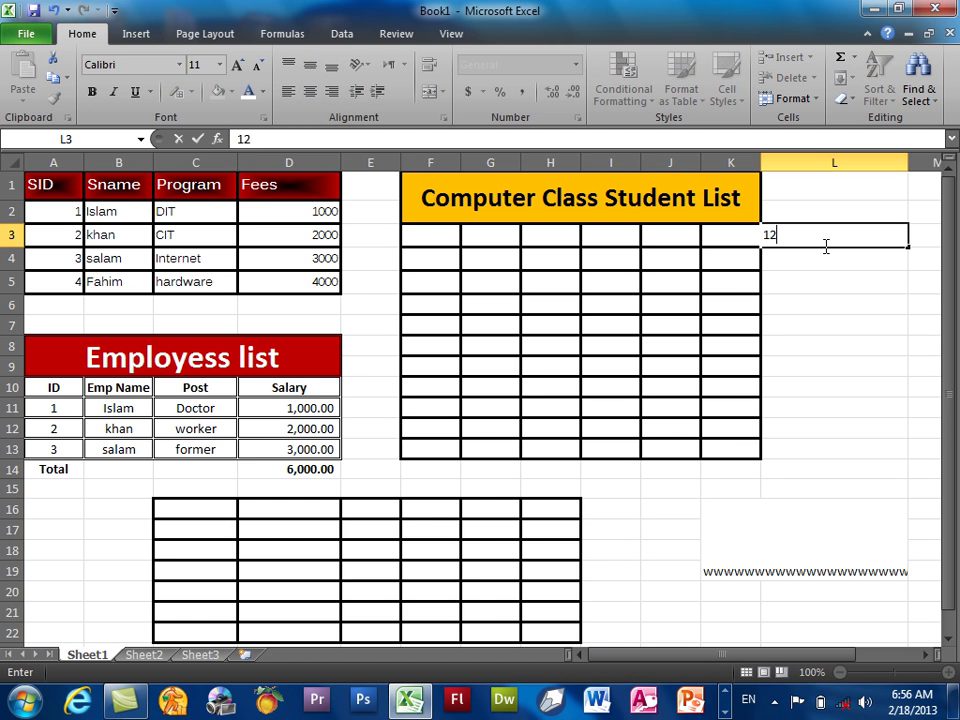
pyautogui.write('3.3453')
pyautogui.press('Return')
pyautogui.write('123.')
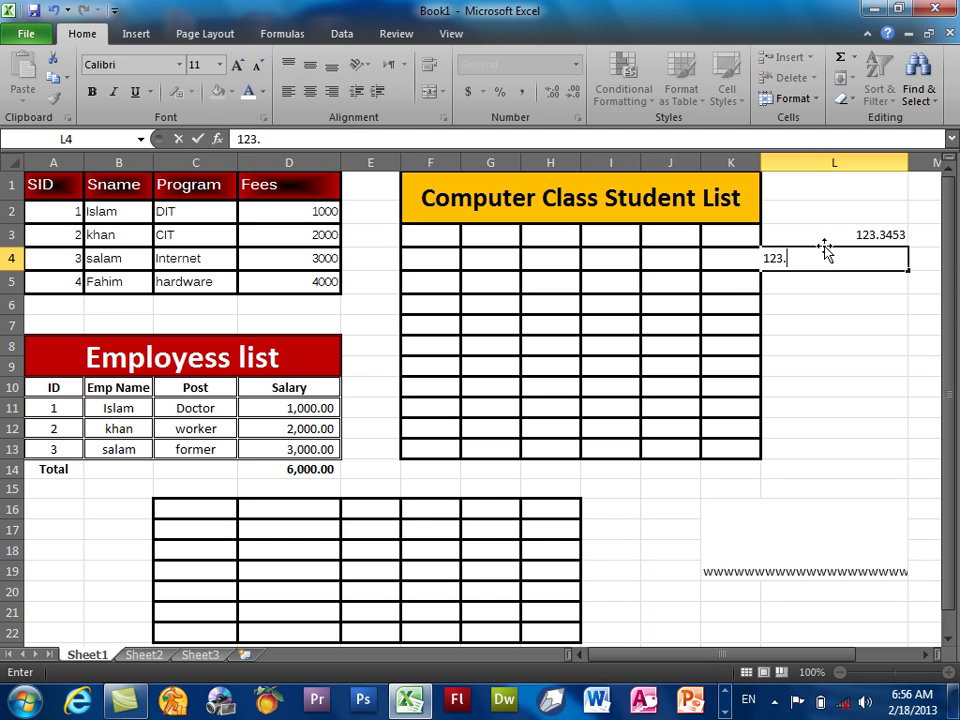
pyautogui.write('34534')
pyautogui.press('Return')
pyautogui.write('456.2')
pyautogui.press('Return')
pyautogui.write('34.567575')
pyautogui.press('Return')
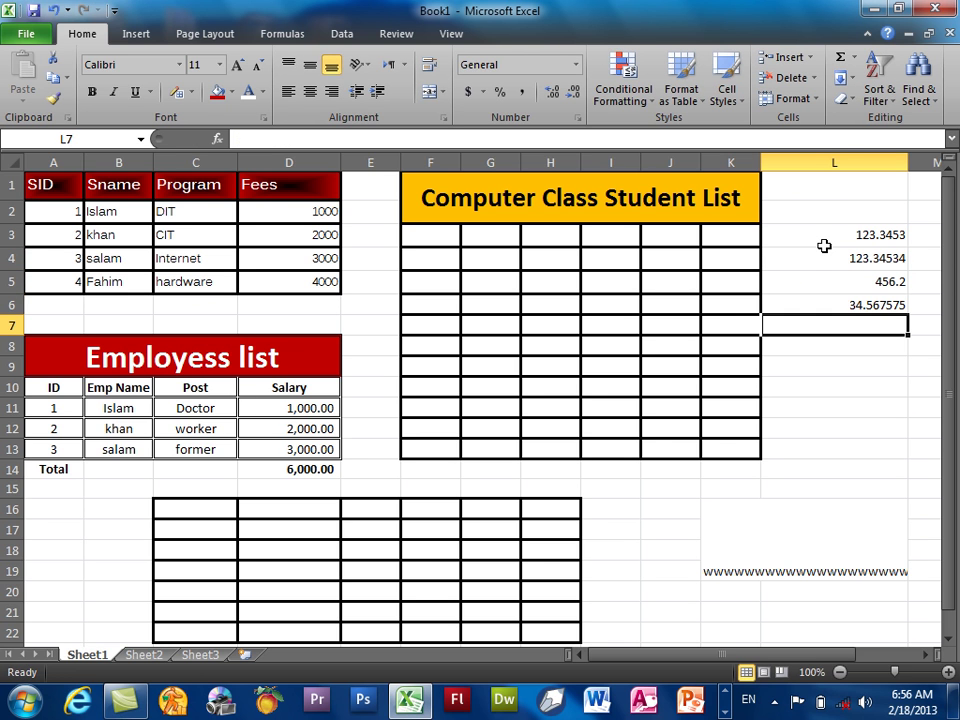
# Step: Format L3:L6 as Number with no decimals, showing 123, 123, 456 and 35
pyautogui.moveTo(829, 240); pyautogui.dragTo(857, 281)
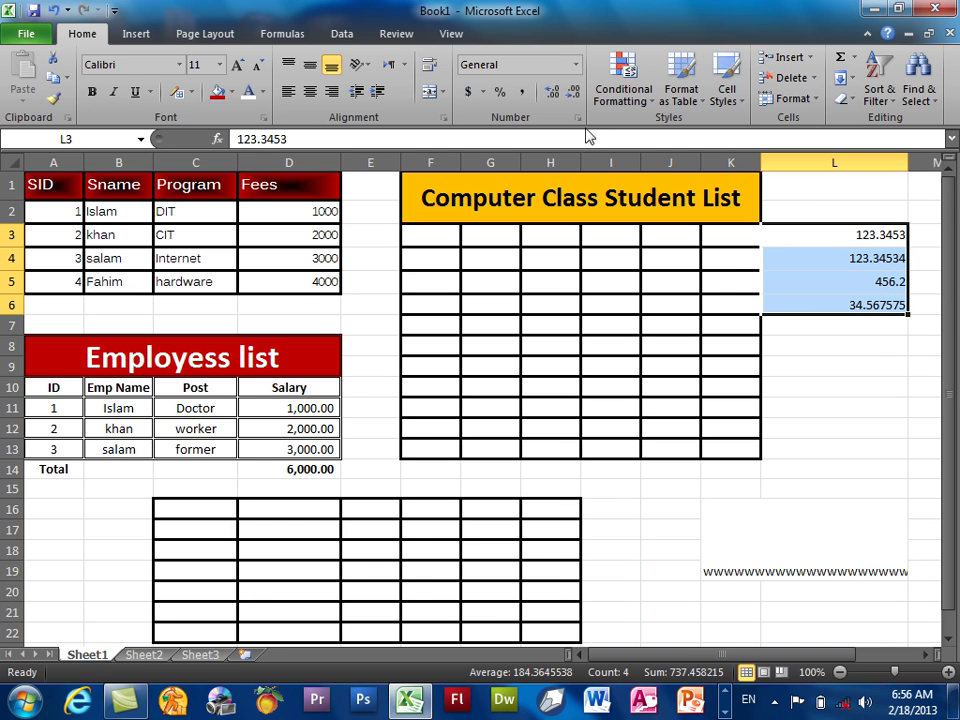
pyautogui.click(577, 90)
pyautogui.click(577, 92)
pyautogui.click(577, 92)
pyautogui.click(577, 92)
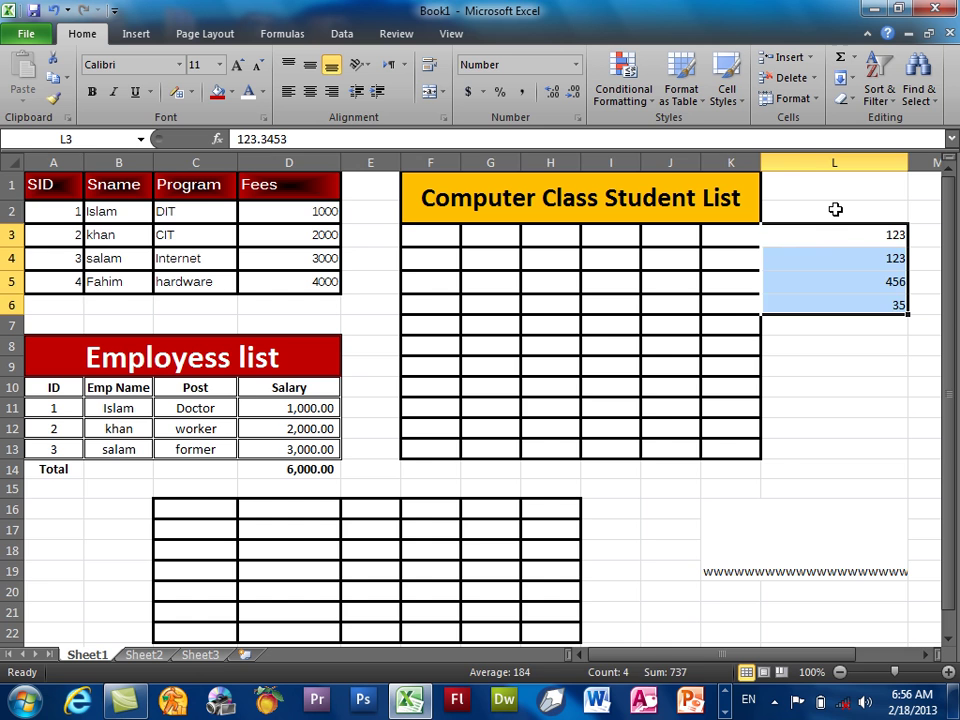
pyautogui.click(836, 209)
pyautogui.moveTo(846, 229); pyautogui.dragTo(853, 295)
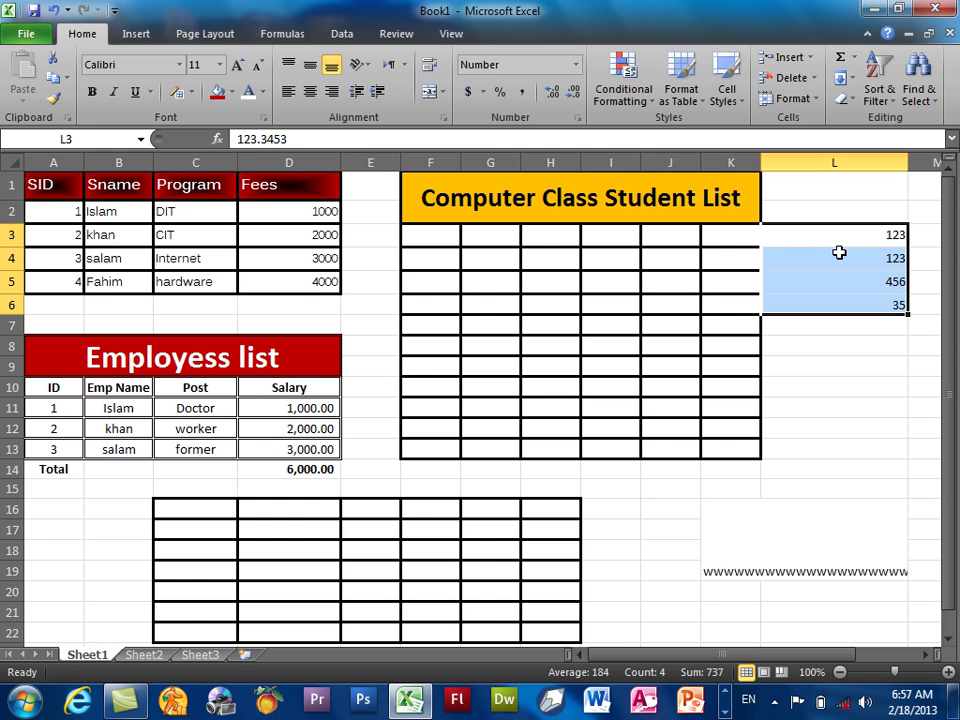
pyautogui.moveTo(315, 408)
pyautogui.mouseDown()
pyautogui.moveTo(300, 436)
pyautogui.moveTo(305, 463)
pyautogui.mouseUp()
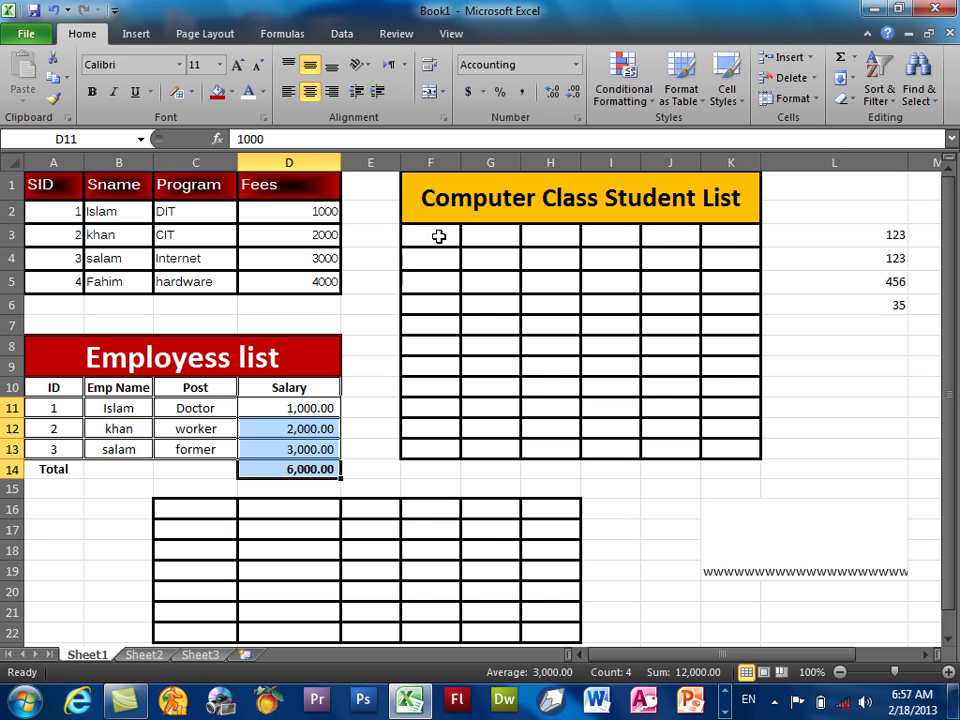
# Step: Try Currency and then Percentage formats on the salary figures
pyautogui.click(576, 65)
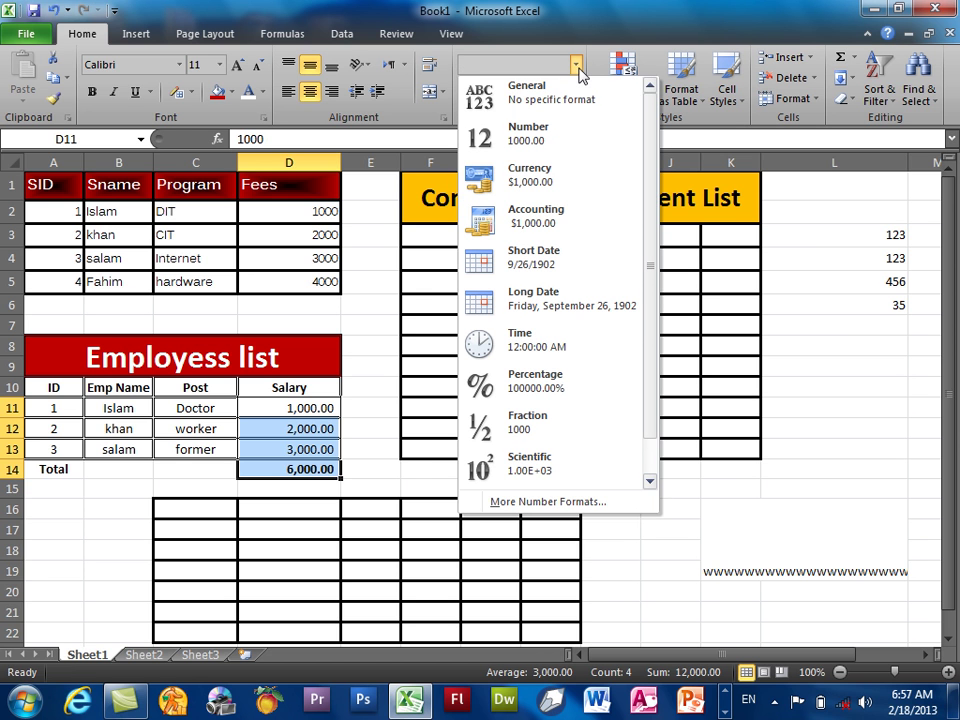
pyautogui.click(545, 190)
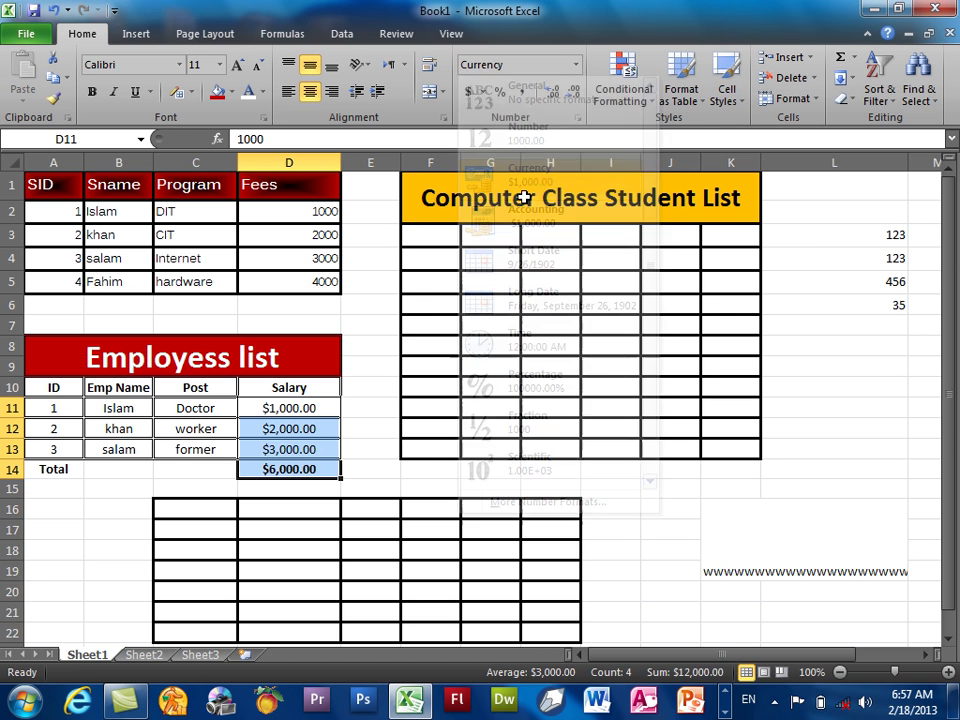
pyautogui.click(578, 66)
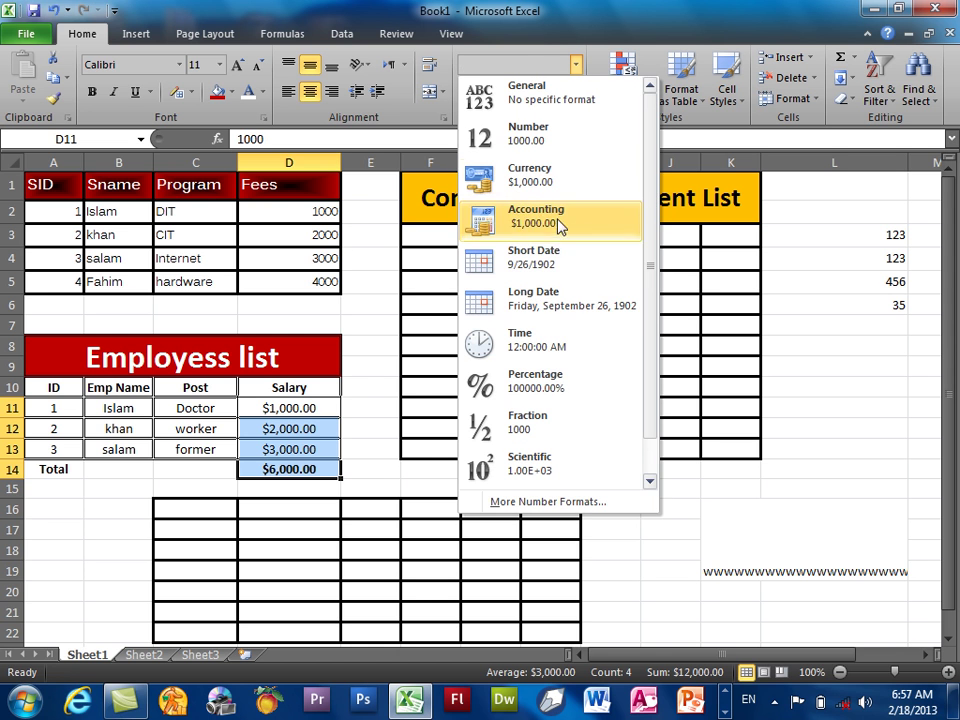
pyautogui.click(553, 388)
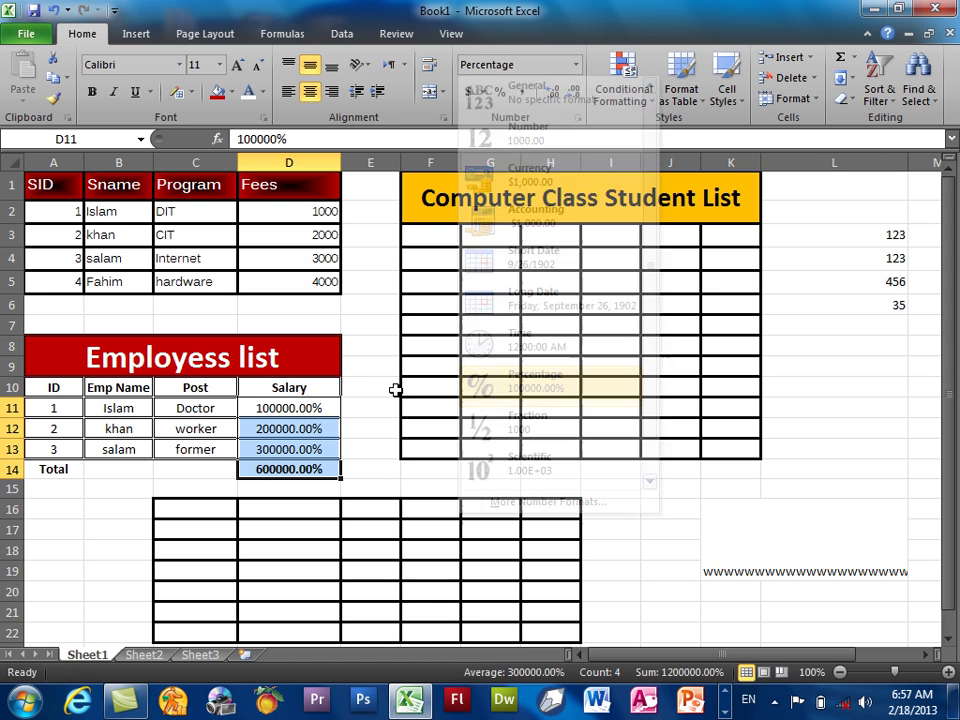
# Step: Apply Accounting format with dollar signs to the salaries, then open the Windows Start menu
pyautogui.click(577, 66)
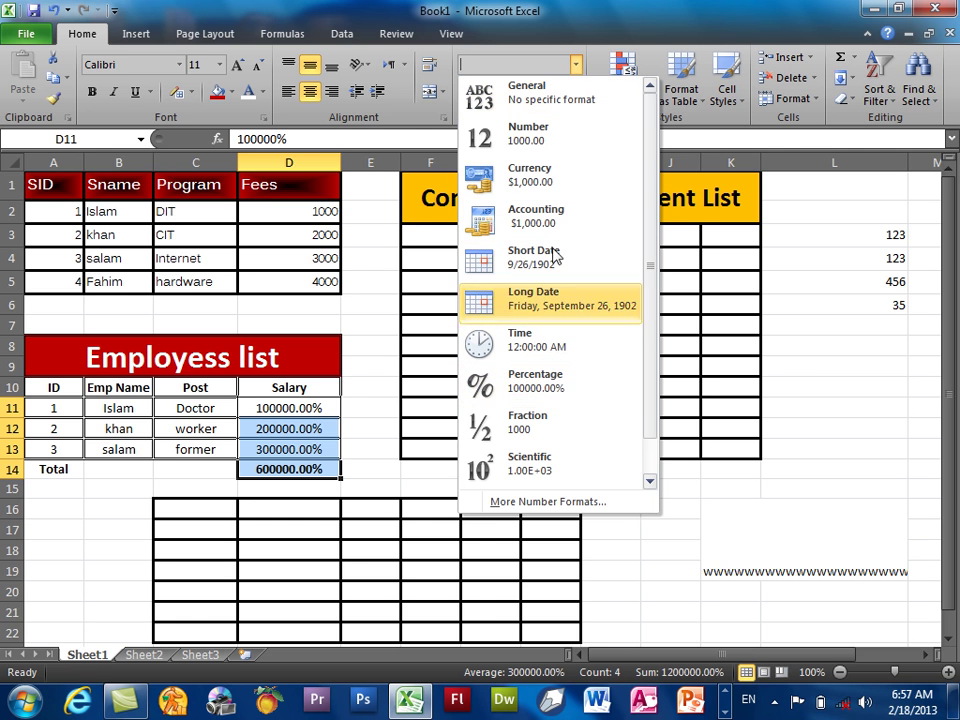
pyautogui.click(606, 26)
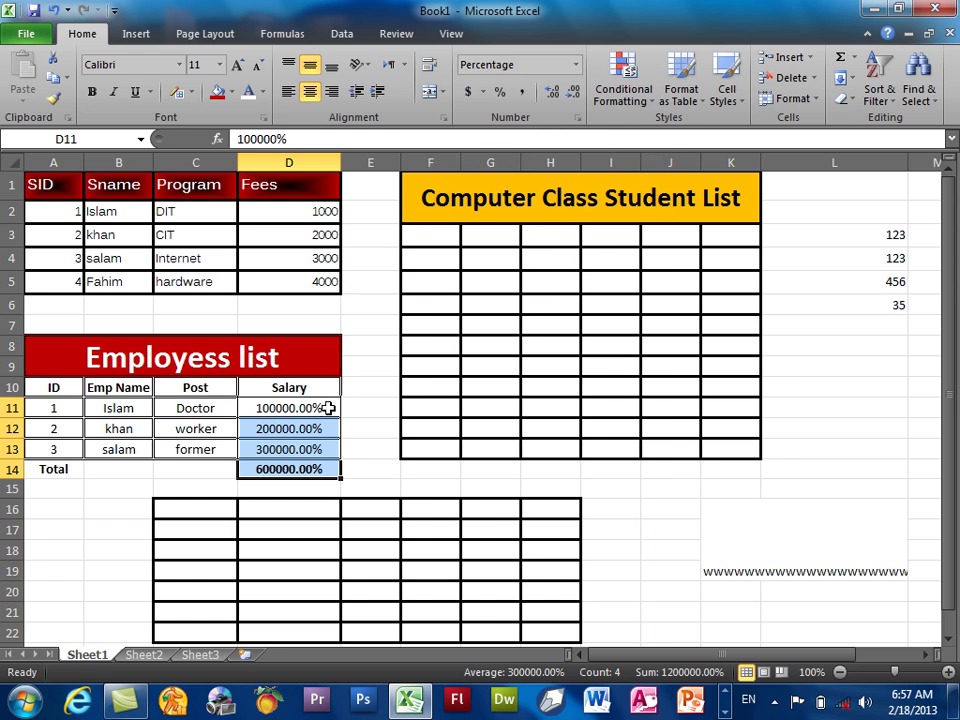
pyautogui.click(467, 92)
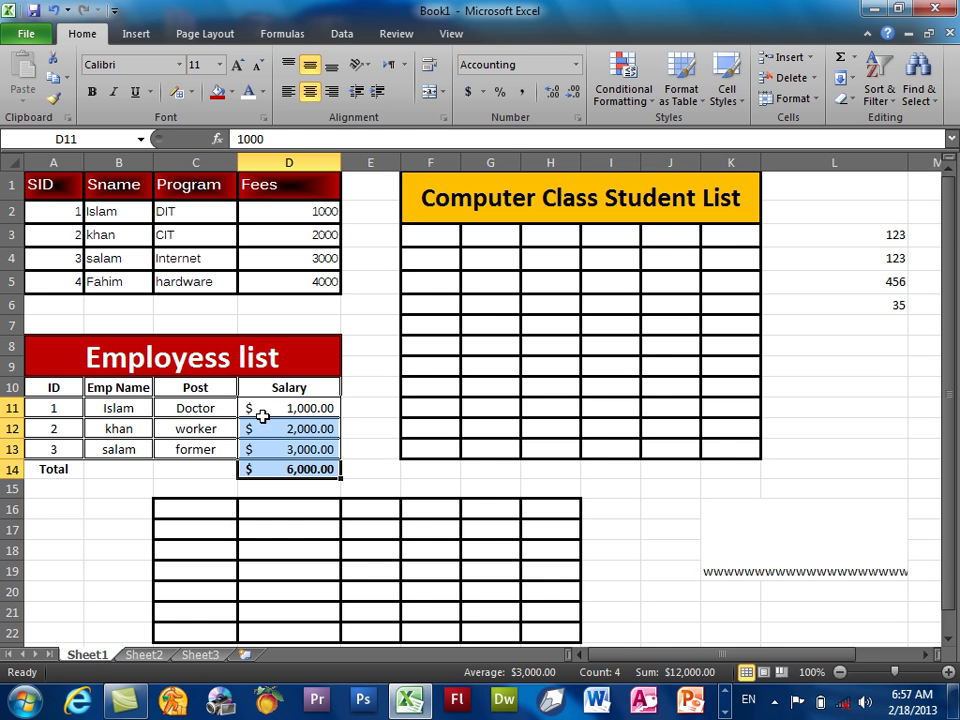
pyautogui.click(483, 92)
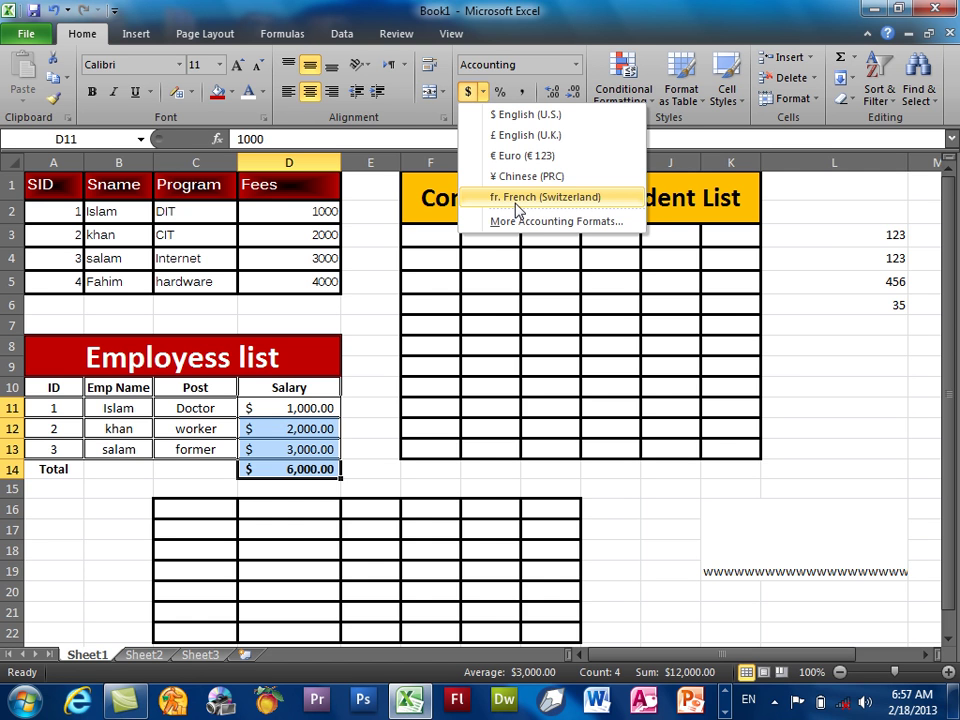
pyautogui.click(447, 7)
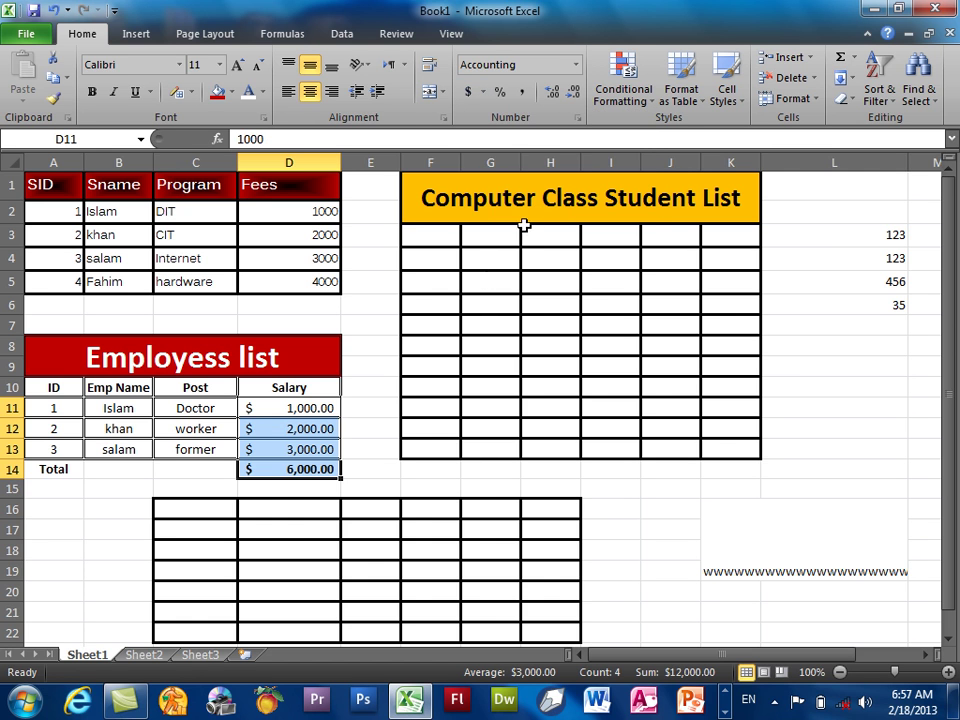
pyautogui.click(25, 700)
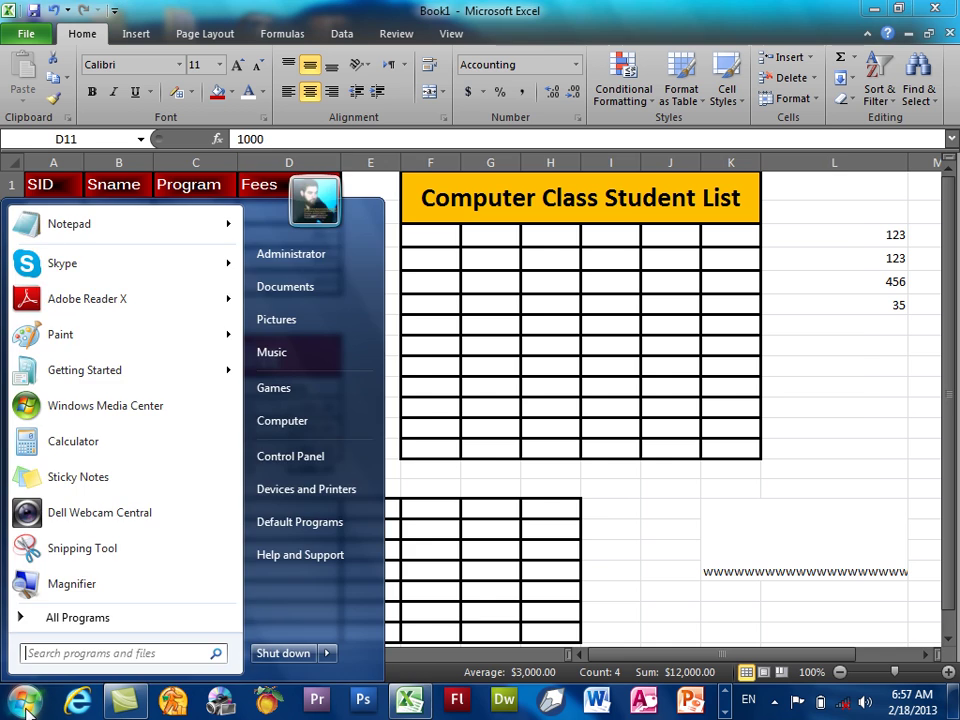
# Step: In Control Panel's Region and Language currency settings, set the currency symbol to Af and confirm
pyautogui.click(310, 470)
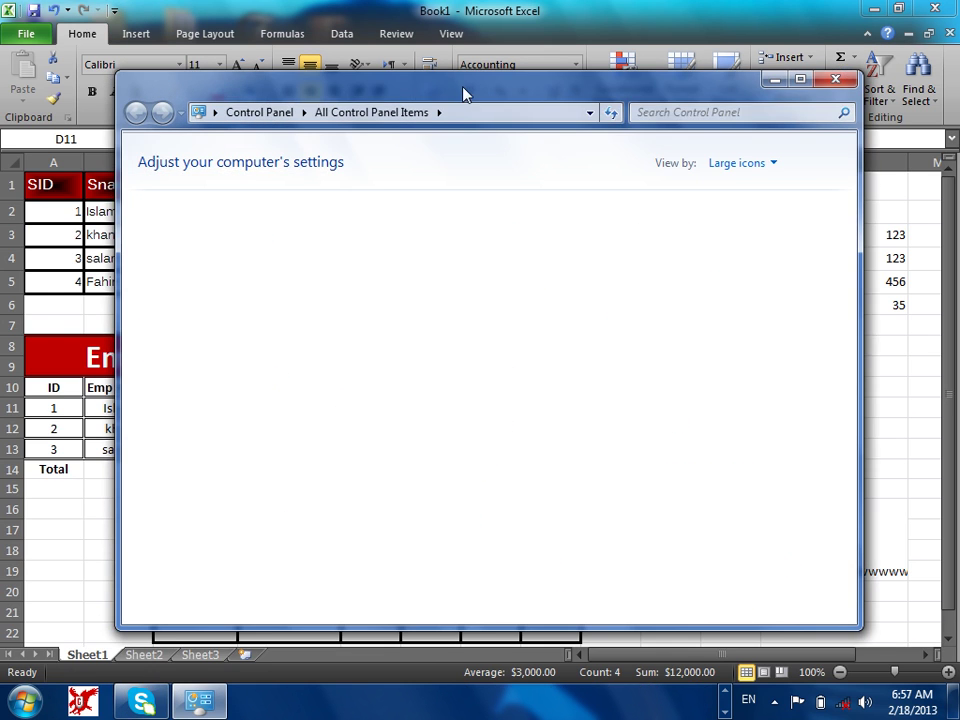
pyautogui.doubleClick(463, 92)
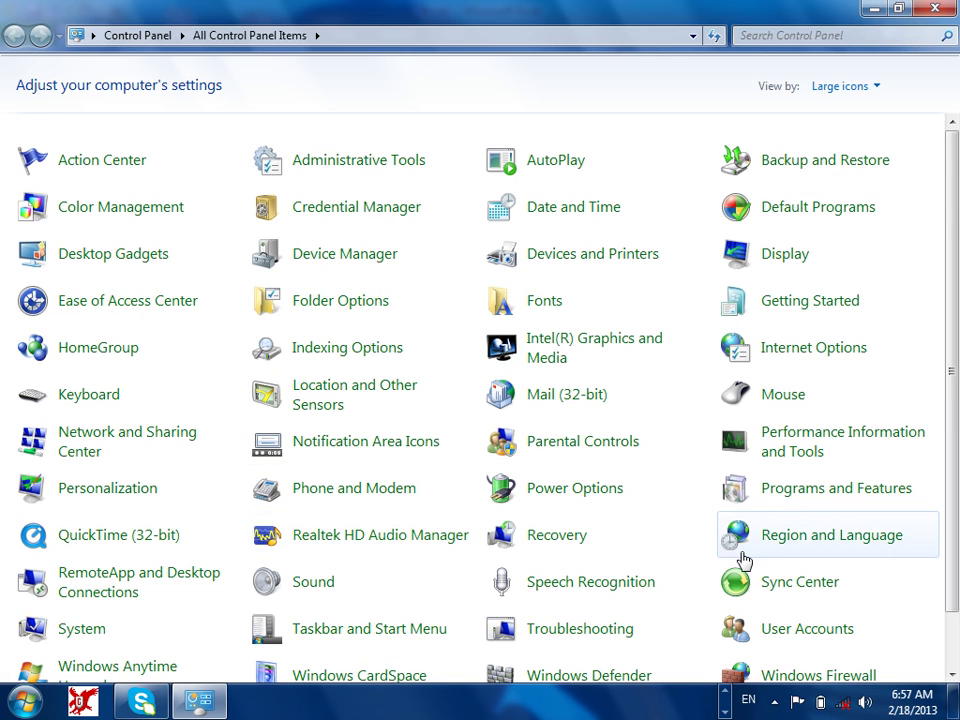
pyautogui.click(749, 555)
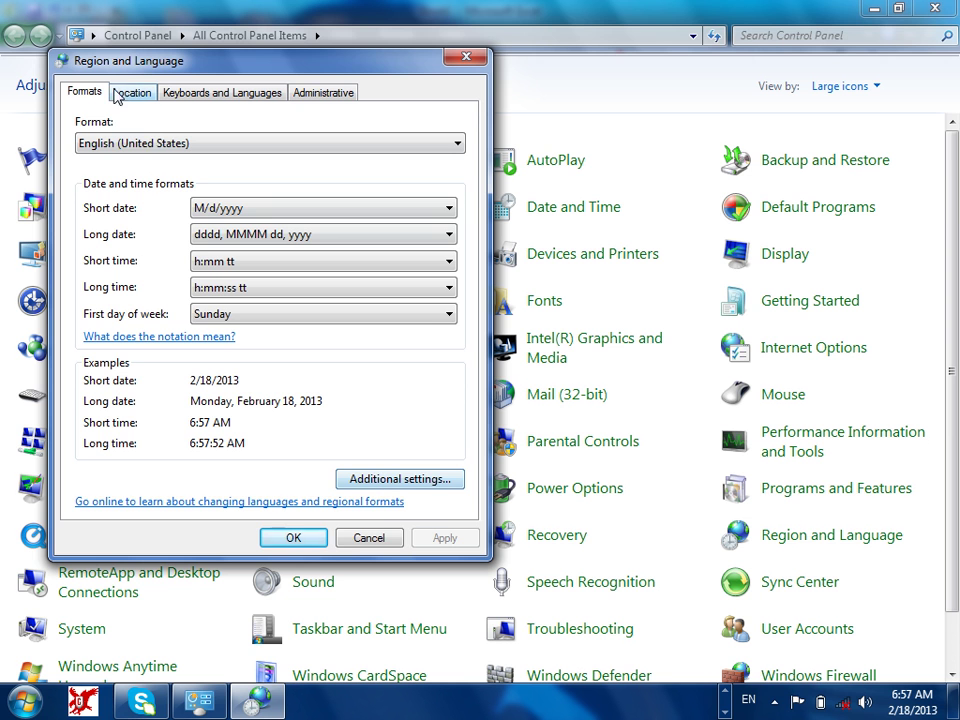
pyautogui.click(407, 485)
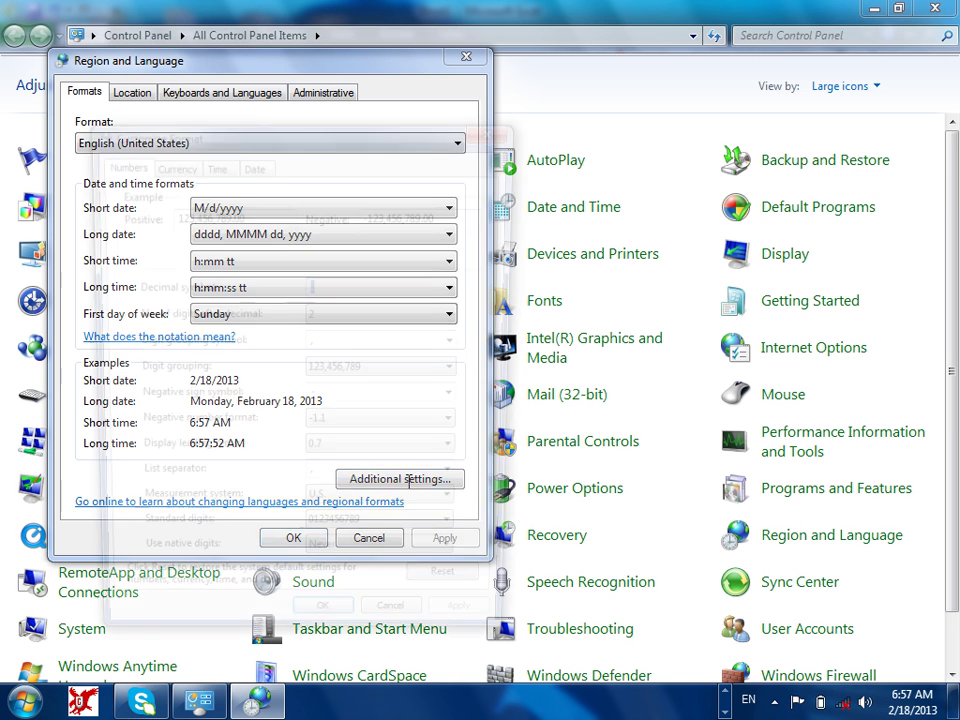
pyautogui.click(180, 166)
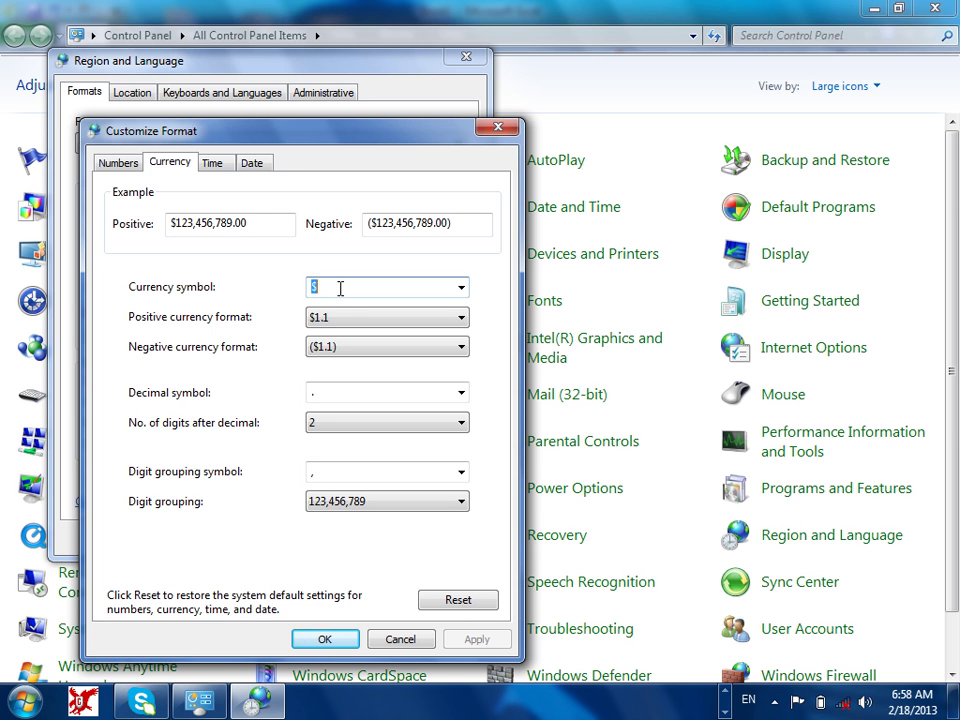
pyautogui.write('Af')
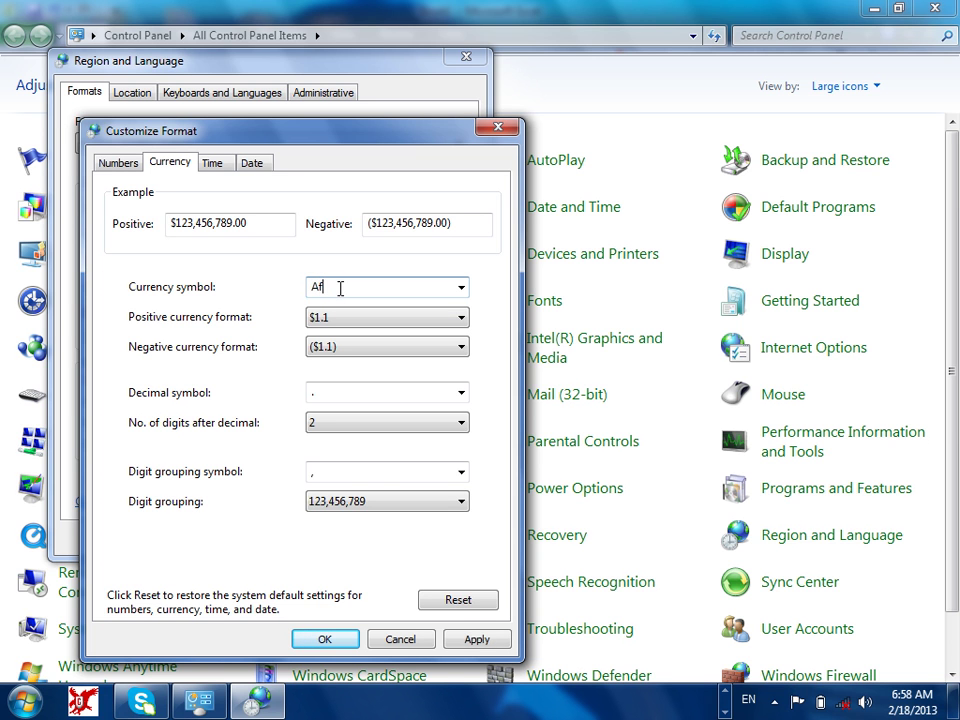
pyautogui.click(470, 637)
pyautogui.click(319, 637)
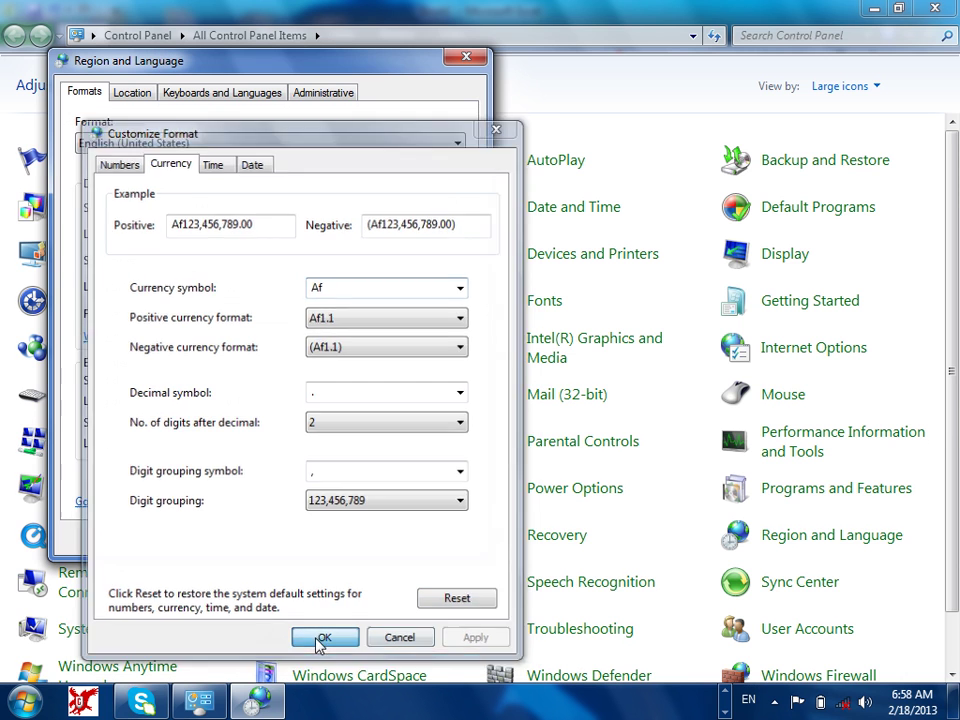
pyautogui.click(293, 537)
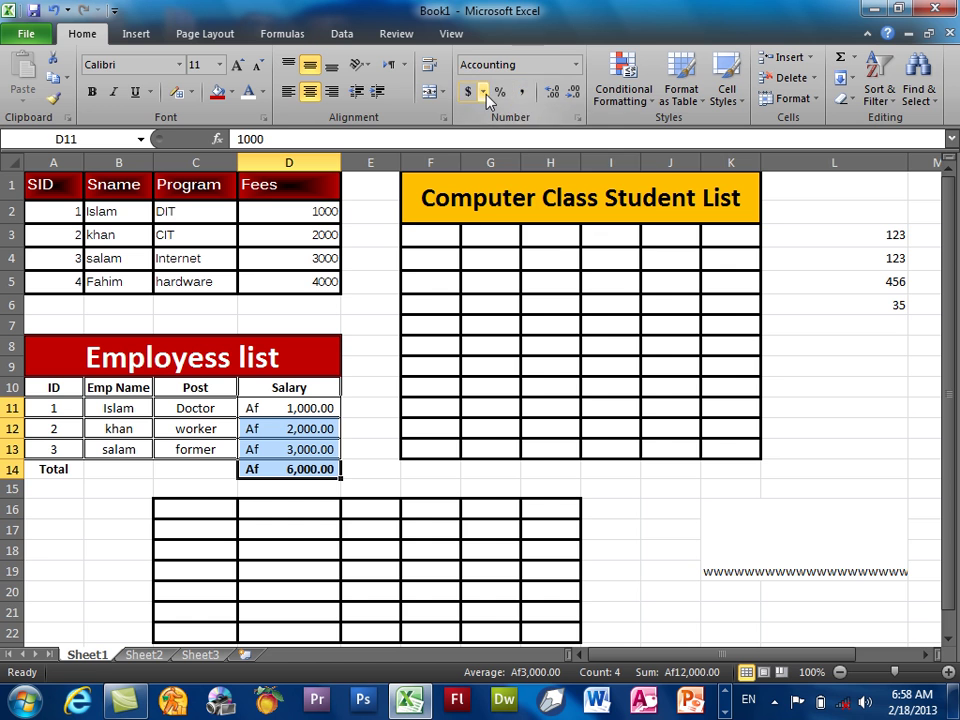
# Step: Check the Accounting currency symbol list twice, leaving the salaries in Af Accounting format
pyautogui.click(484, 92)
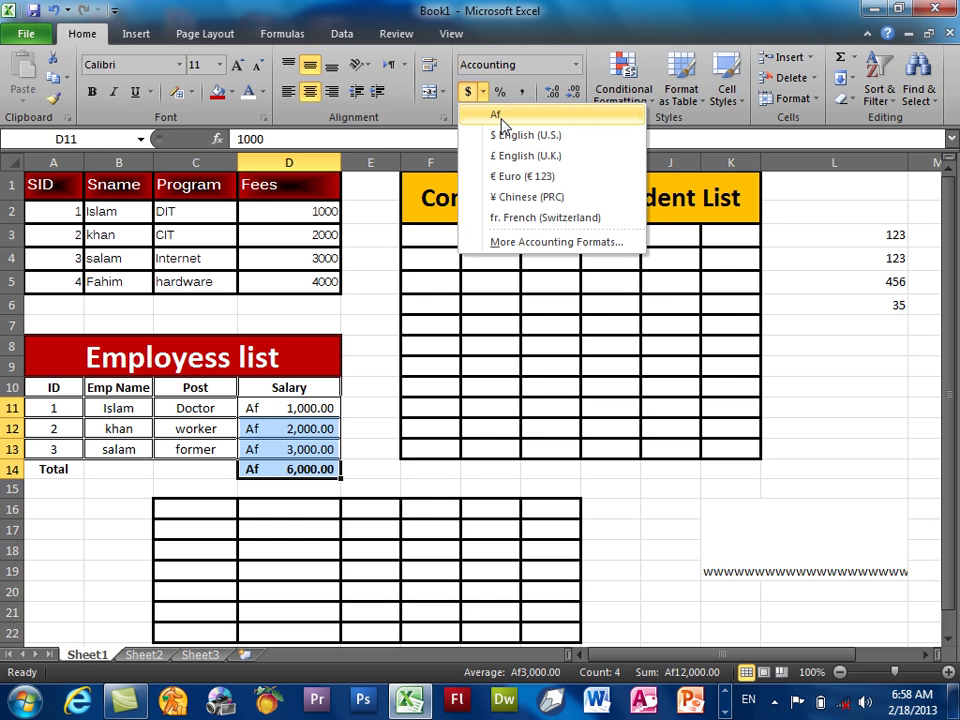
pyautogui.click(502, 116)
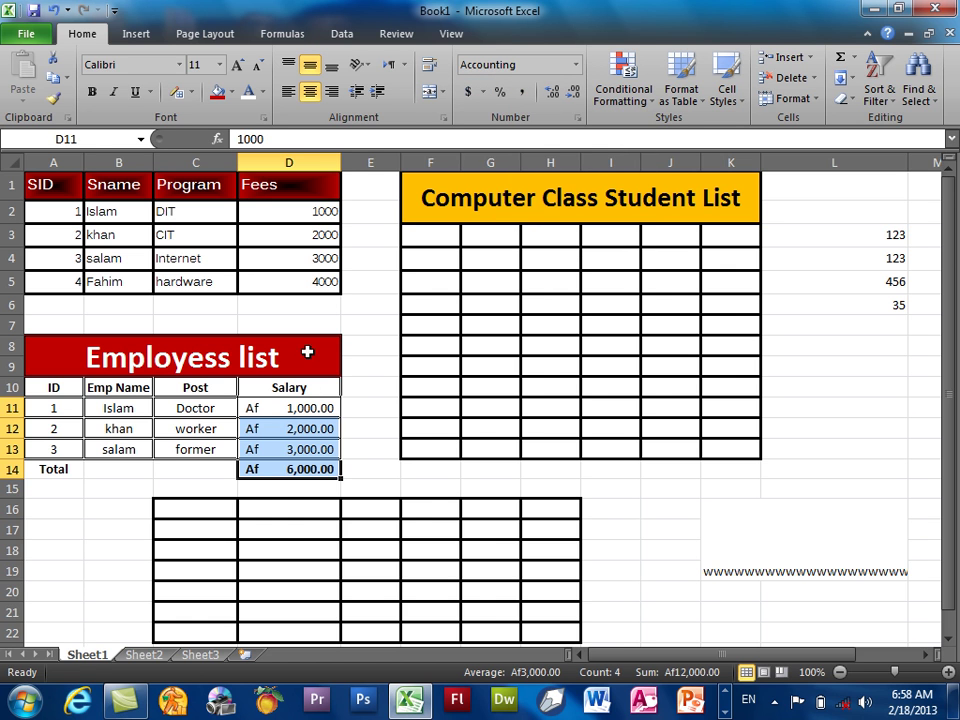
pyautogui.click(484, 91)
pyautogui.click(495, 118)
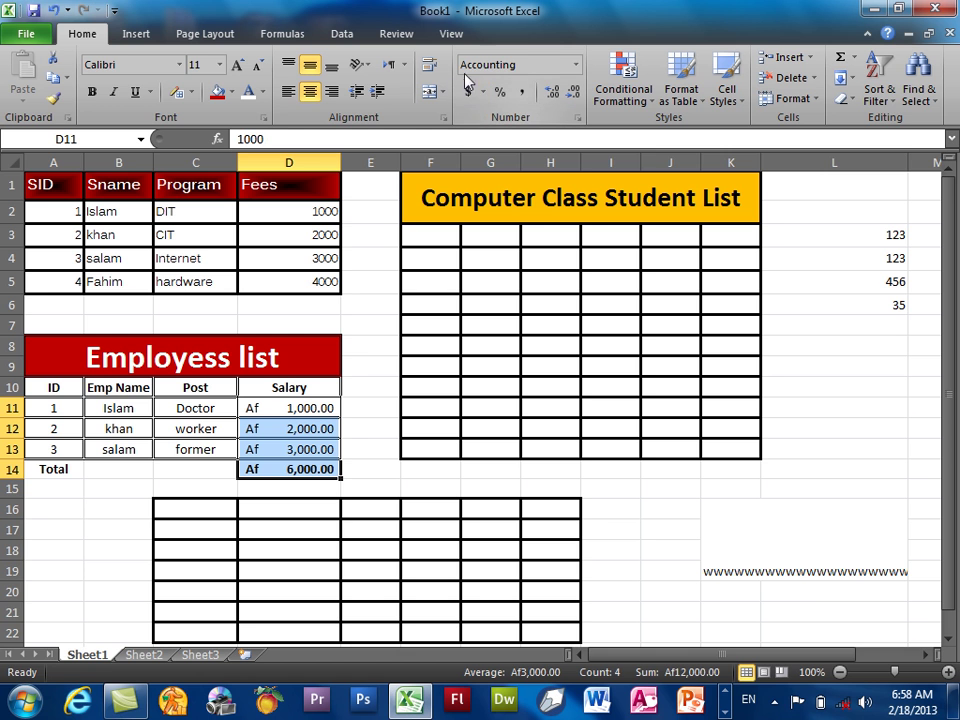
# Step: Apply Currency format with the Af symbol to the salaries through Format Cells
pyautogui.click(577, 120)
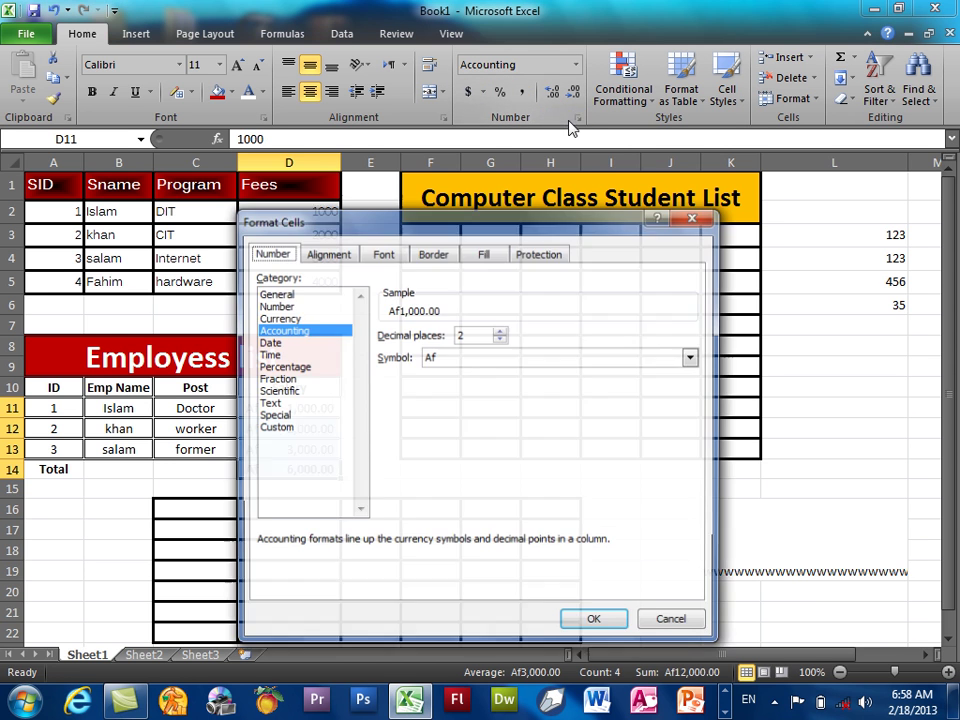
pyautogui.moveTo(465, 221)
pyautogui.mouseDown()
pyautogui.moveTo(624, 118)
pyautogui.moveTo(650, 127)
pyautogui.mouseUp()
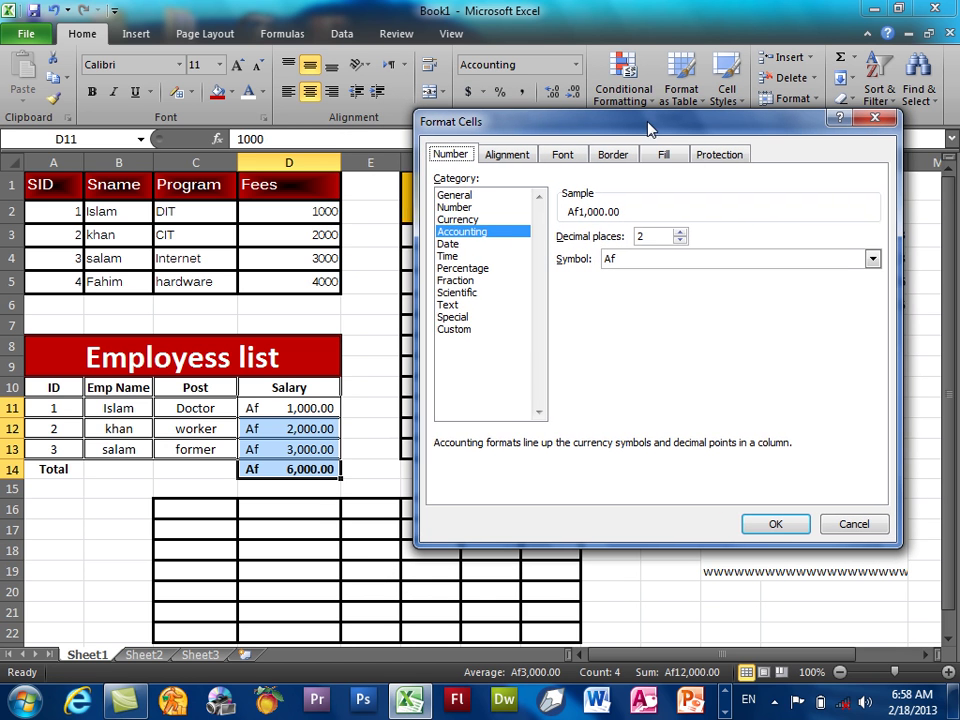
pyautogui.click(455, 196)
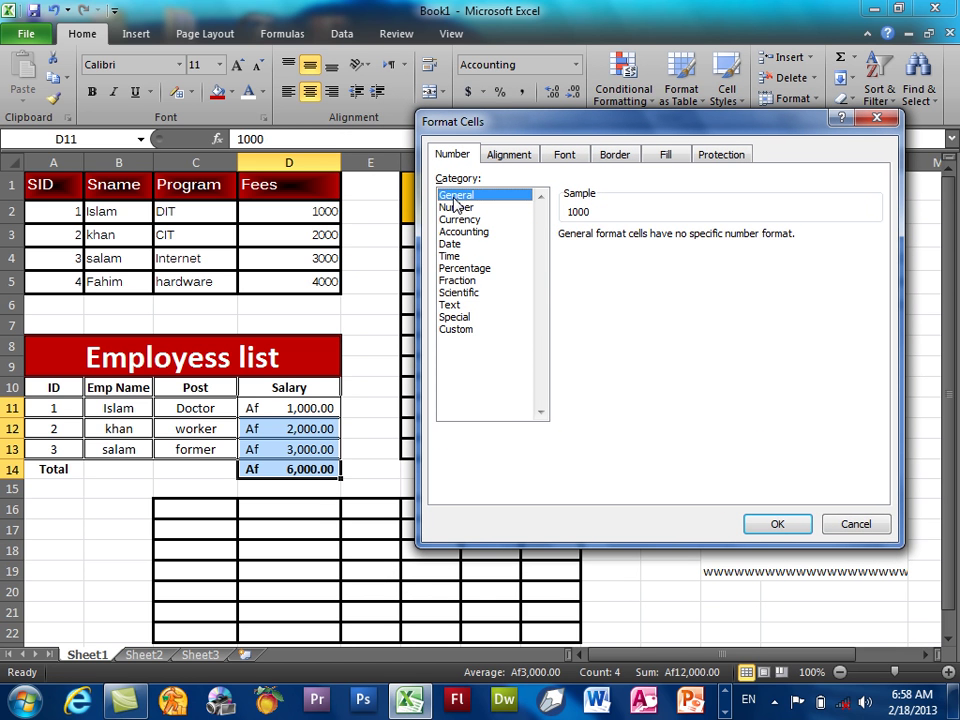
pyautogui.click(456, 207)
pyautogui.click(459, 220)
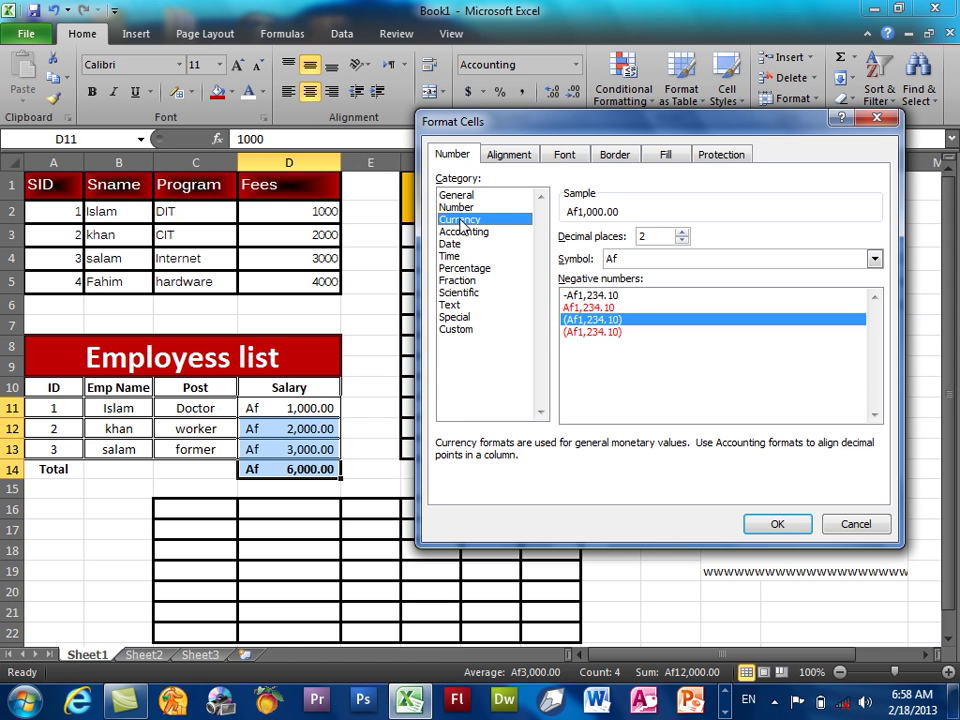
pyautogui.click(793, 530)
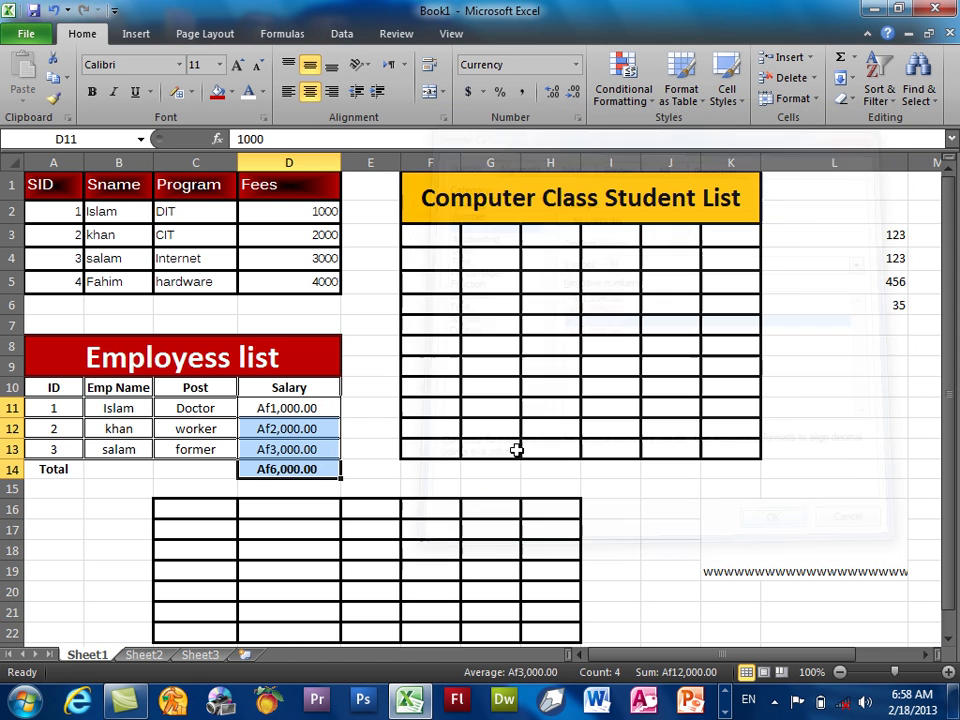
# Step: Change the salary Currency format to three decimal places and the $ symbol
pyautogui.click(577, 117)
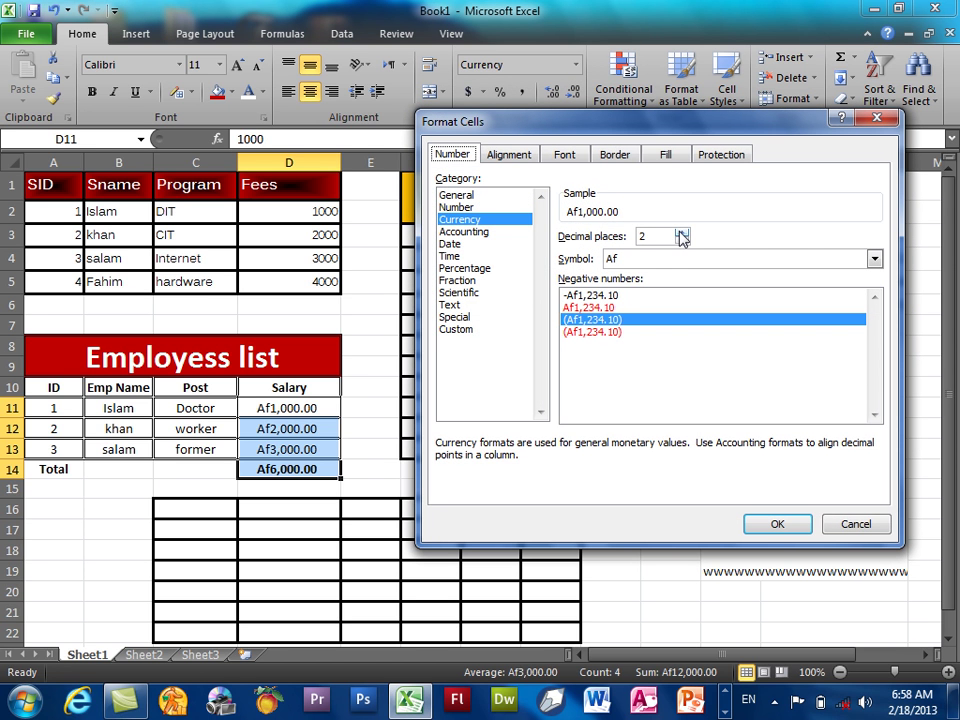
pyautogui.click(680, 232)
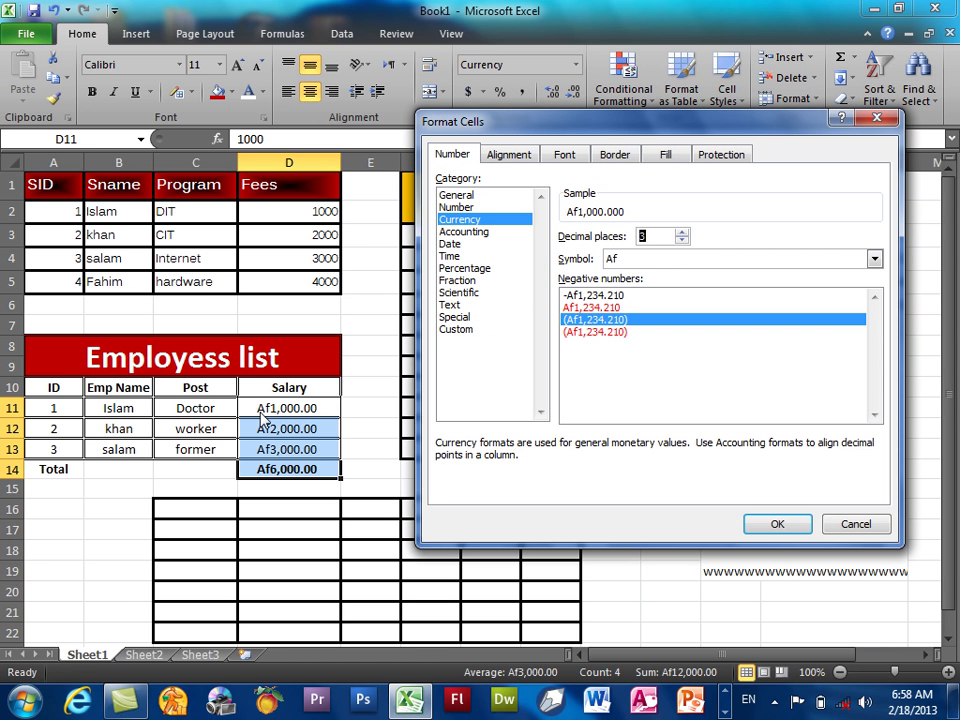
pyautogui.click(777, 526)
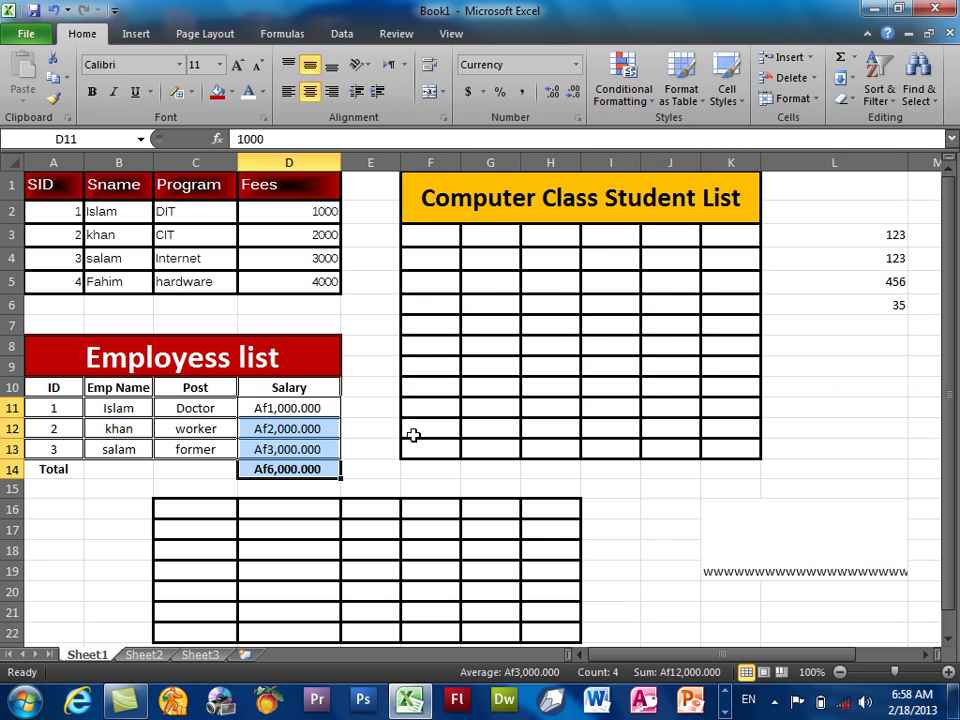
pyautogui.click(576, 119)
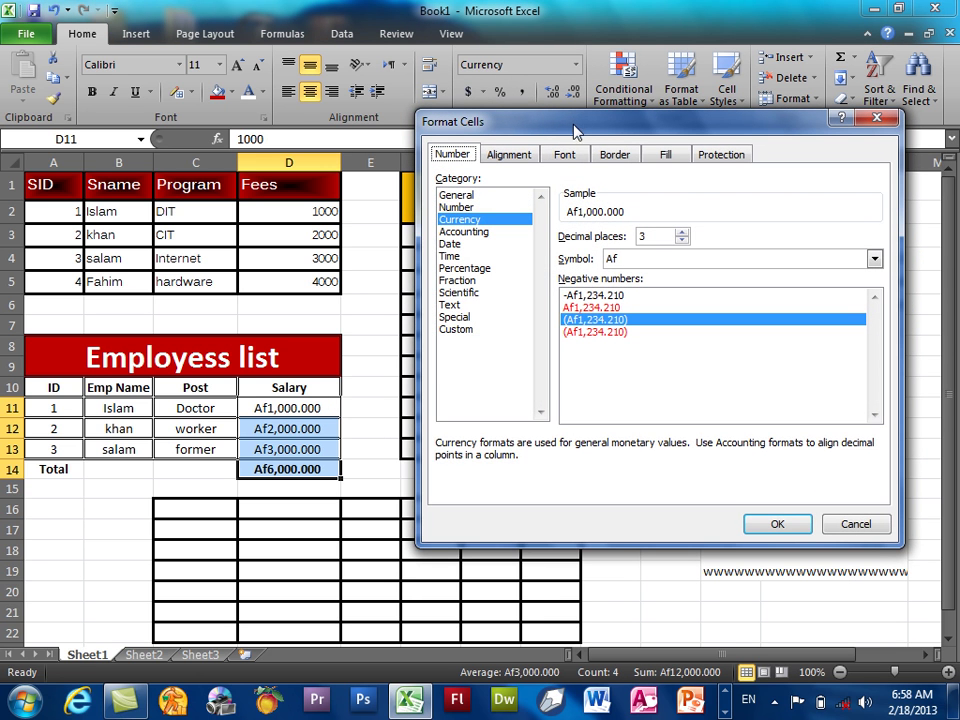
pyautogui.click(660, 259)
pyautogui.click(620, 300)
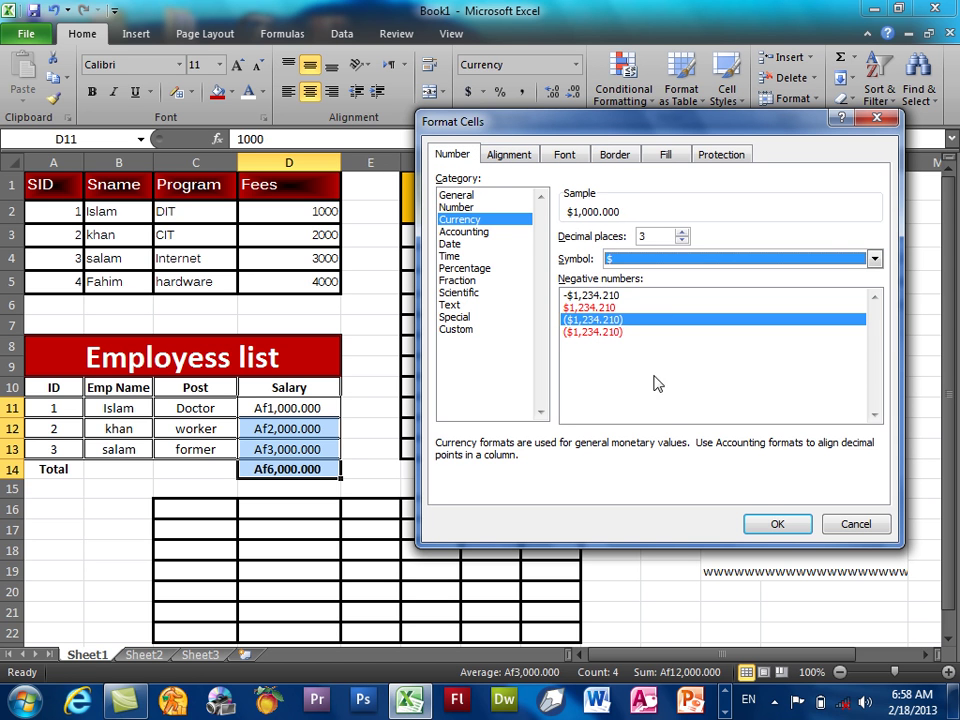
pyautogui.click(776, 524)
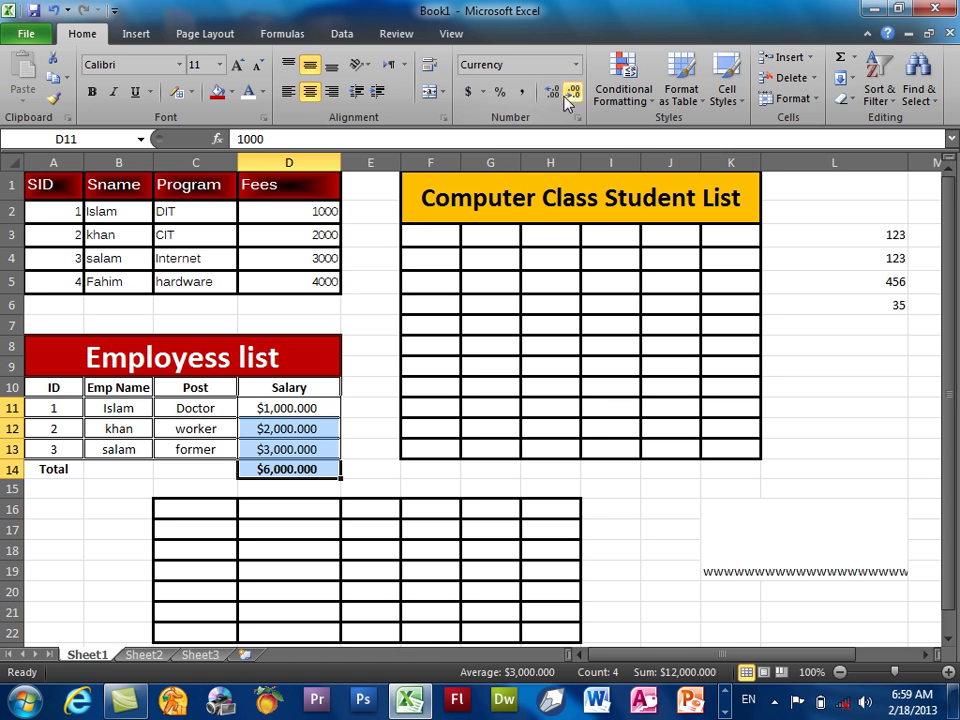
# Step: Preview other currency symbols and a Percentage format without applying either
pyautogui.click(482, 93)
pyautogui.click(488, 92)
pyautogui.click(578, 118)
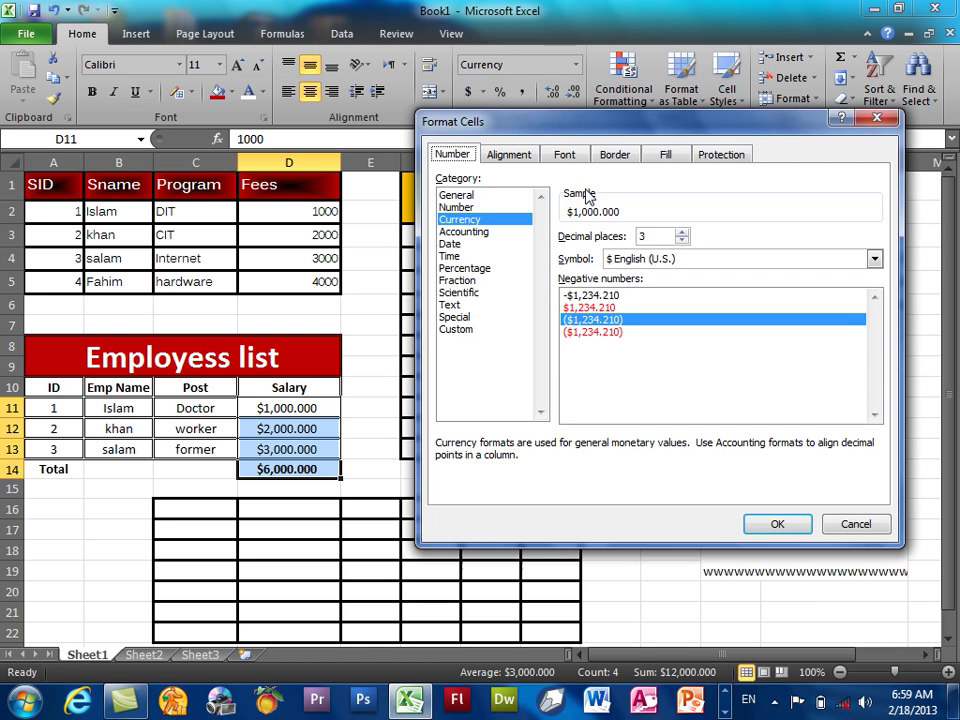
pyautogui.click(488, 269)
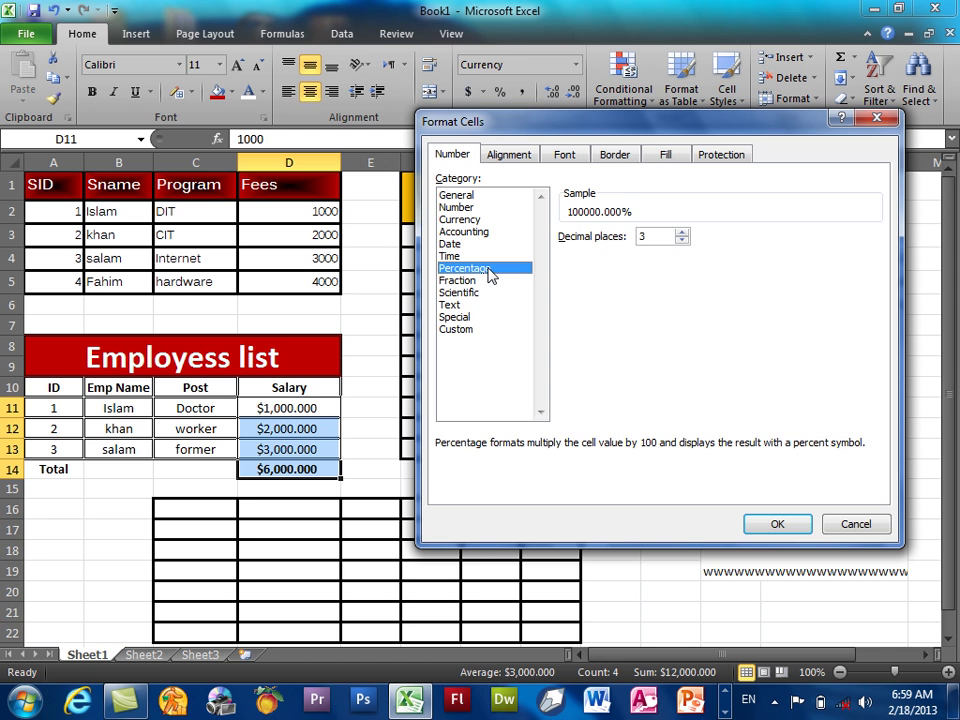
pyautogui.click(860, 526)
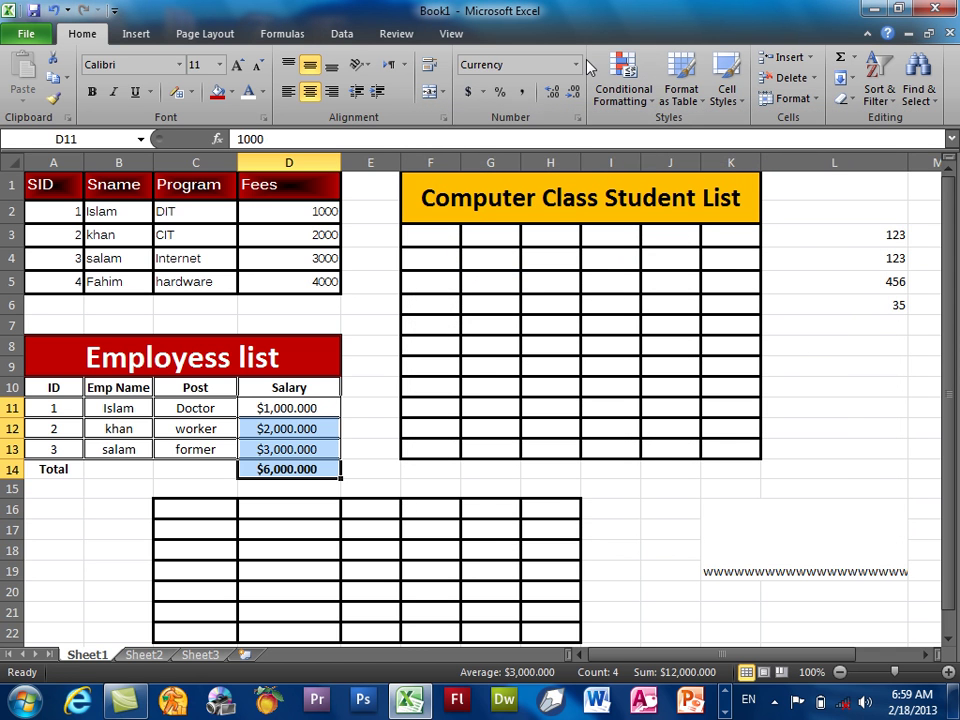
pyautogui.click(576, 64)
pyautogui.click(546, 102)
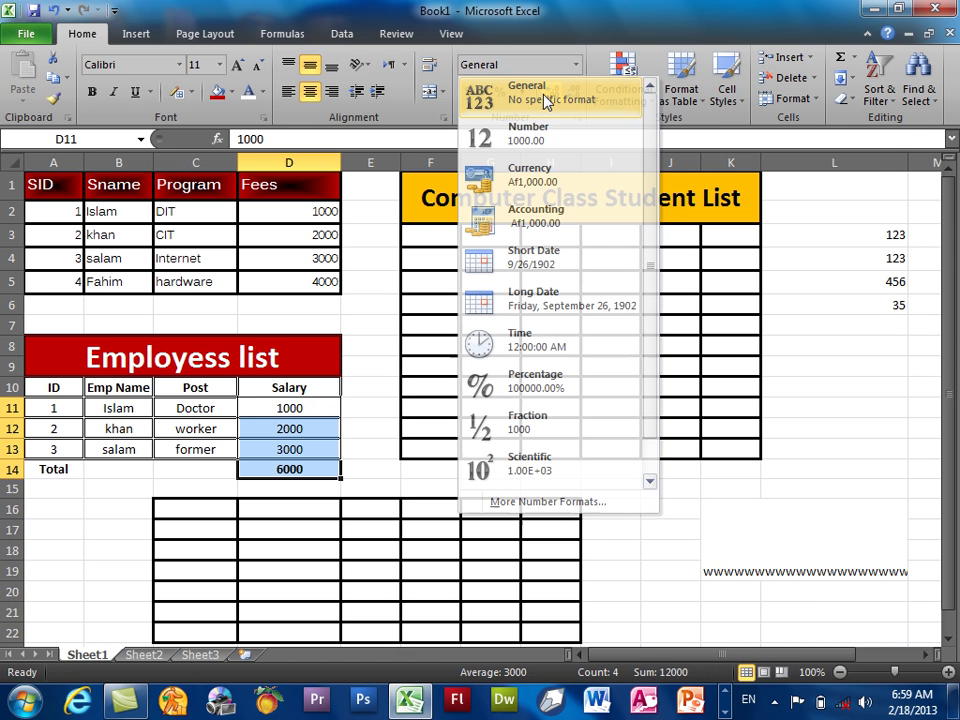
pyautogui.click(577, 118)
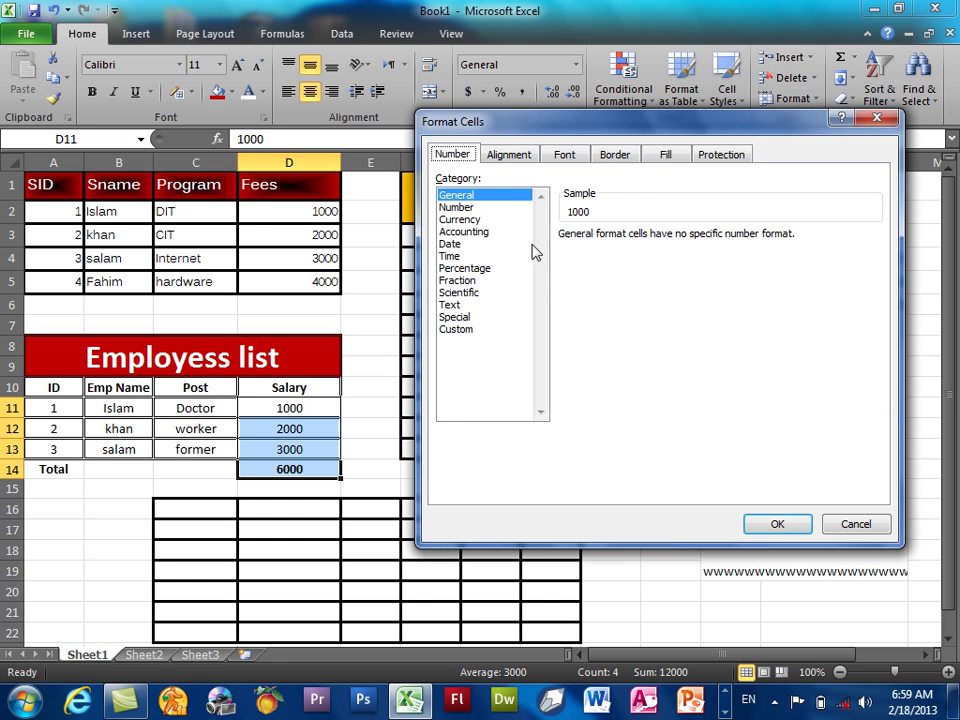
pyautogui.click(480, 331)
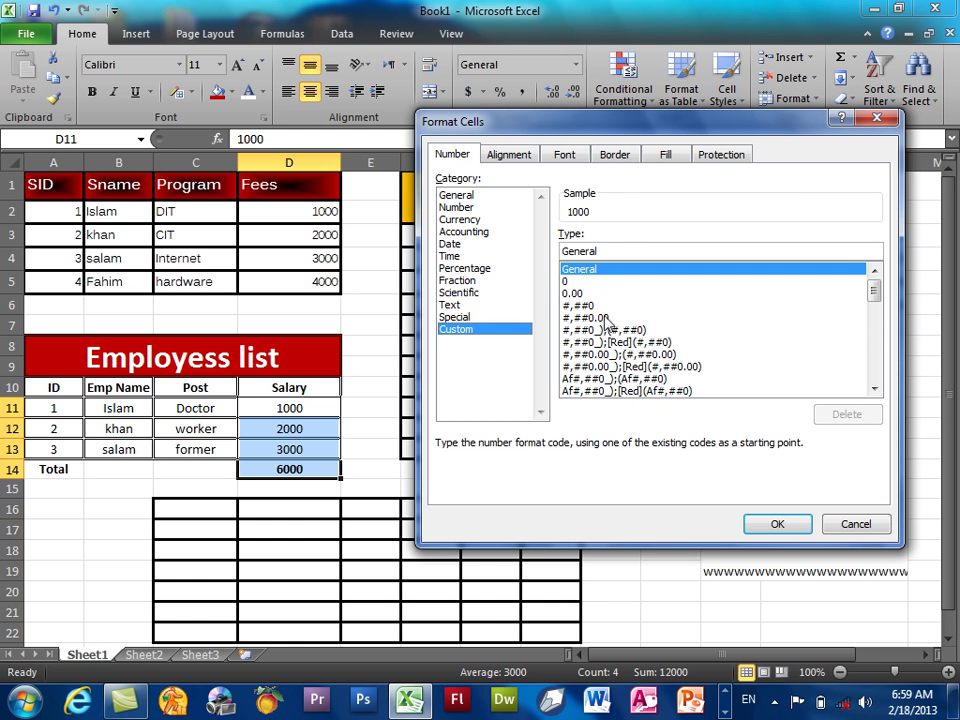
pyautogui.scroll(-5, 610, 341)
pyautogui.scroll(-1, 610, 341)
pyautogui.scroll(5, 610, 341)
pyautogui.scroll(1, 610, 341)
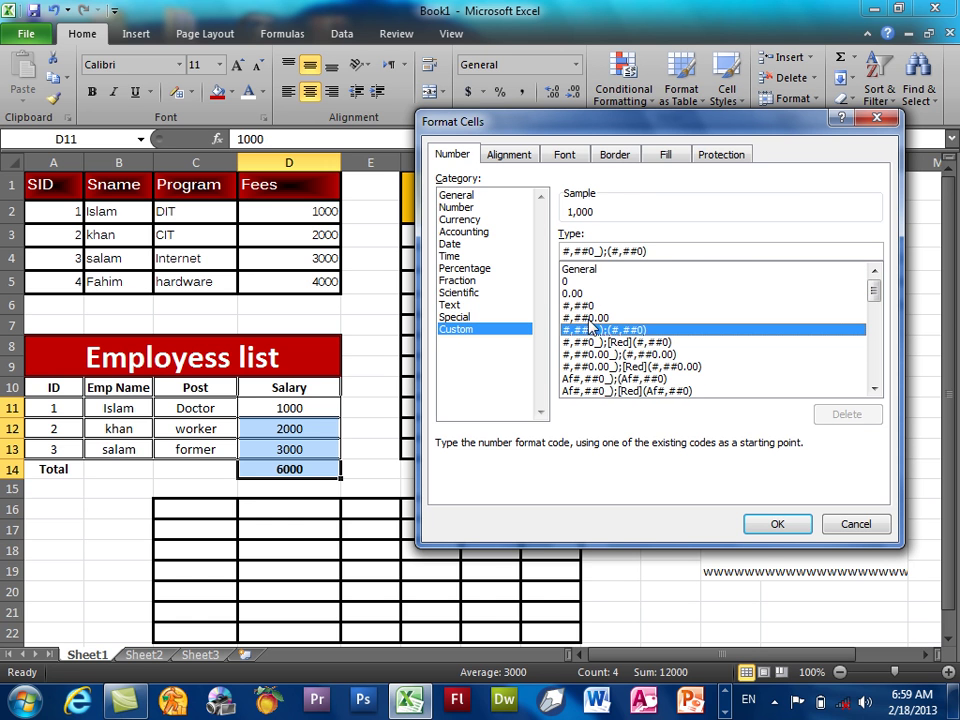
pyautogui.click(574, 306)
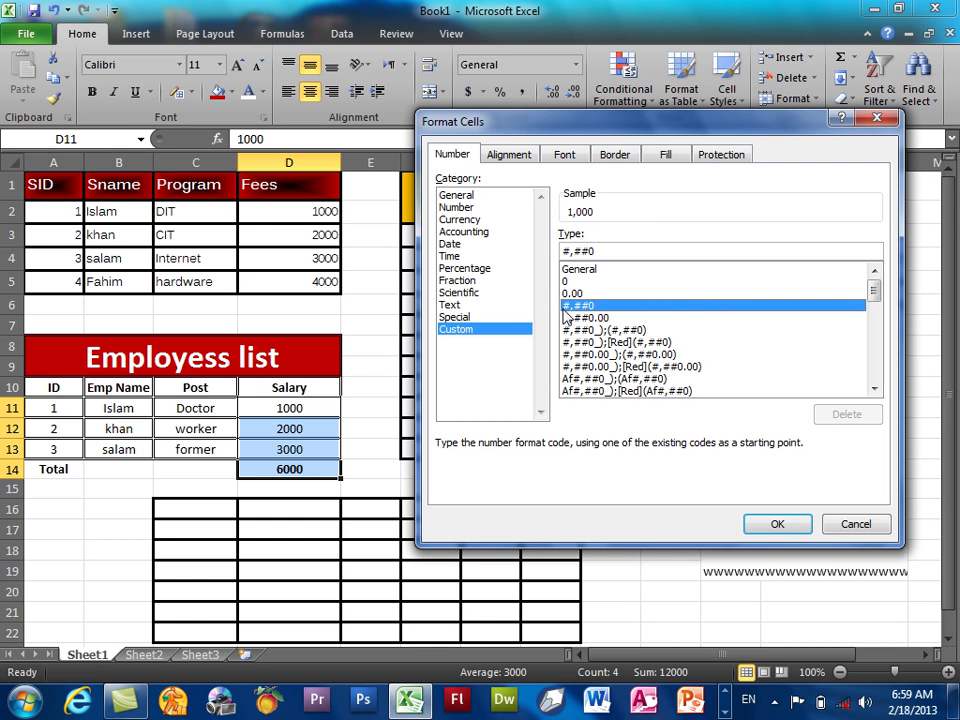
pyautogui.click(769, 523)
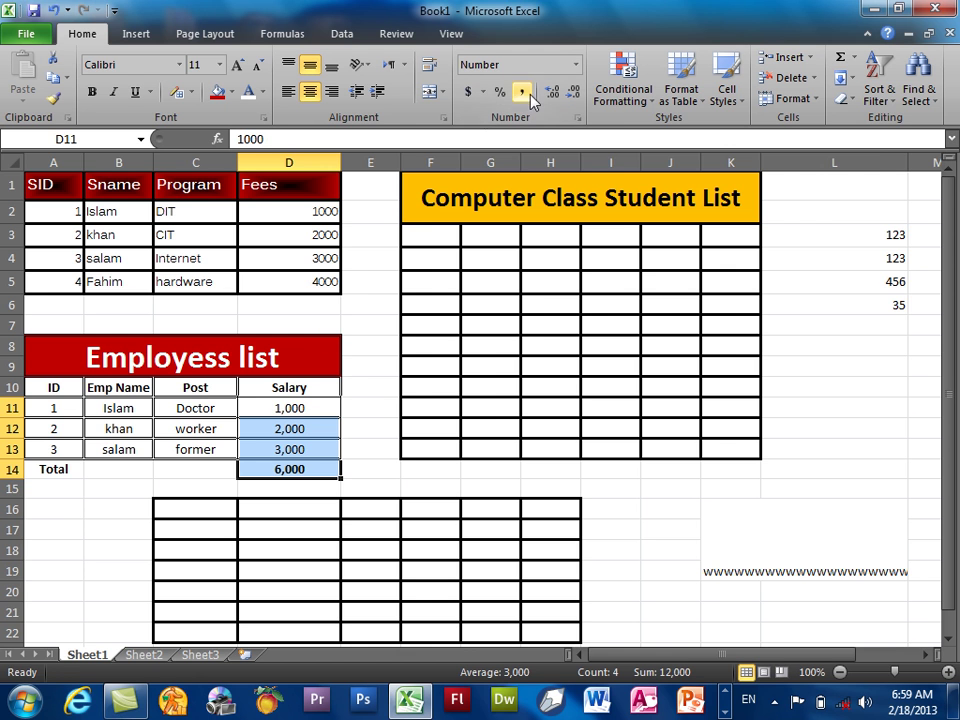
pyautogui.click(579, 118)
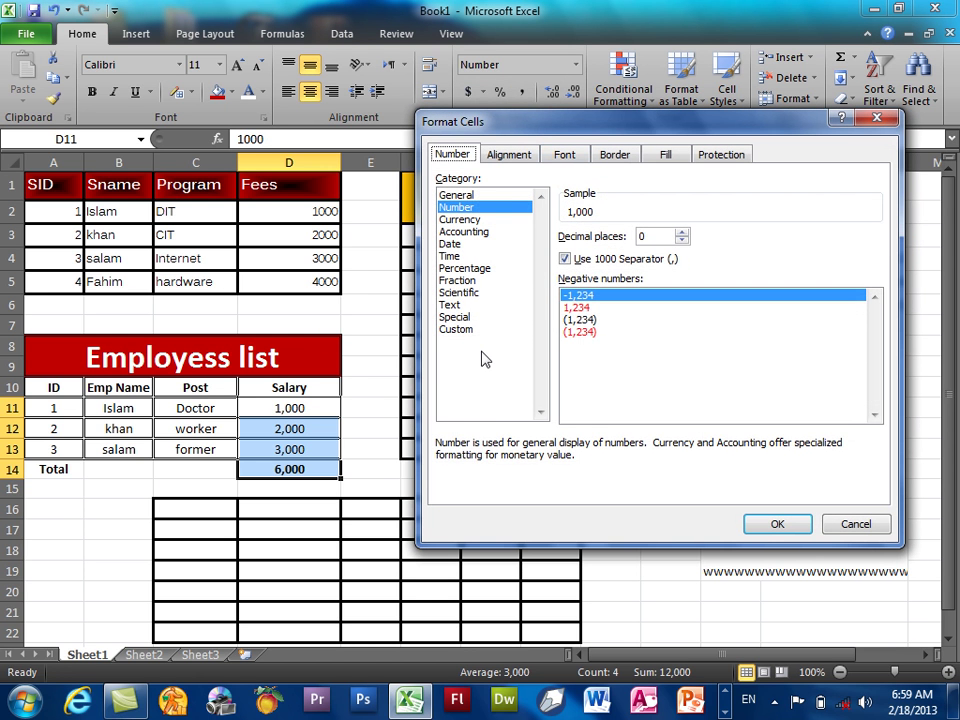
pyautogui.click(456, 329)
pyautogui.click(600, 293)
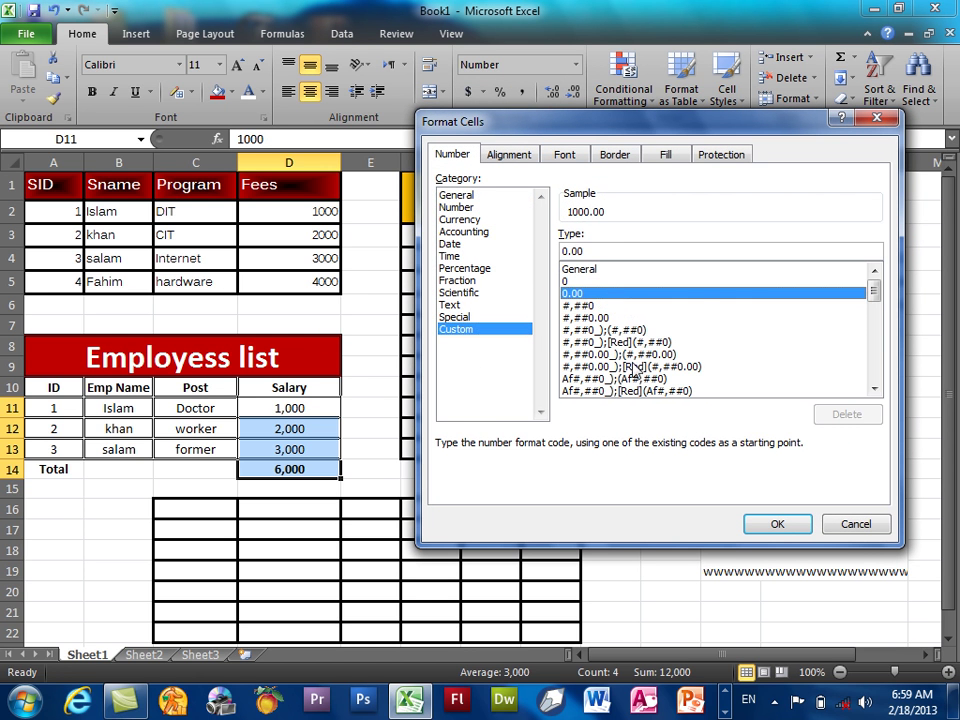
pyautogui.click(774, 522)
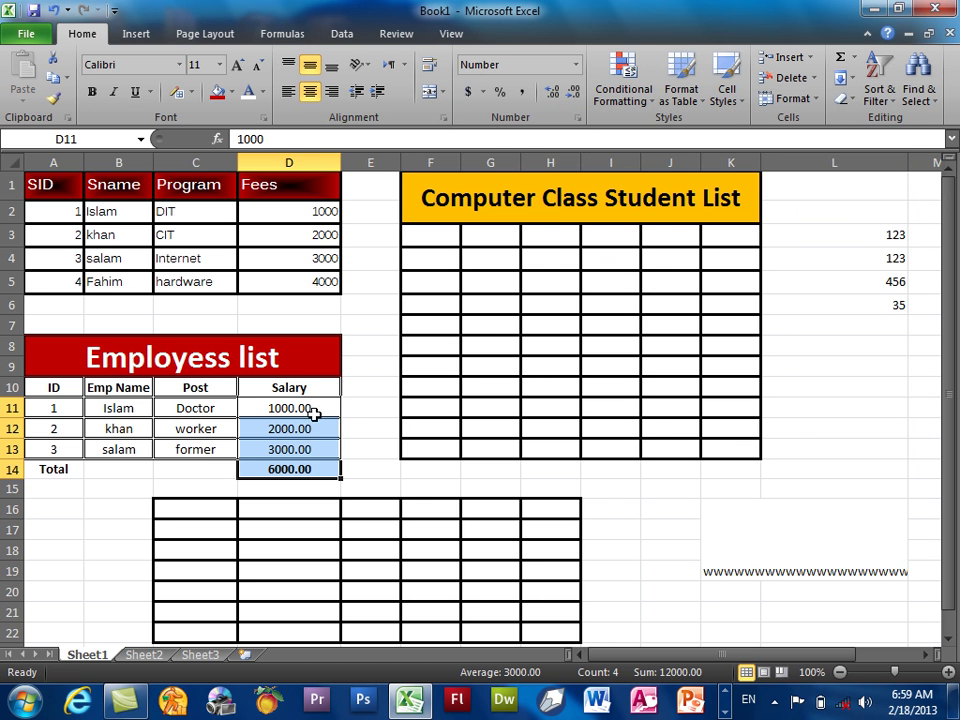
pyautogui.click(576, 64)
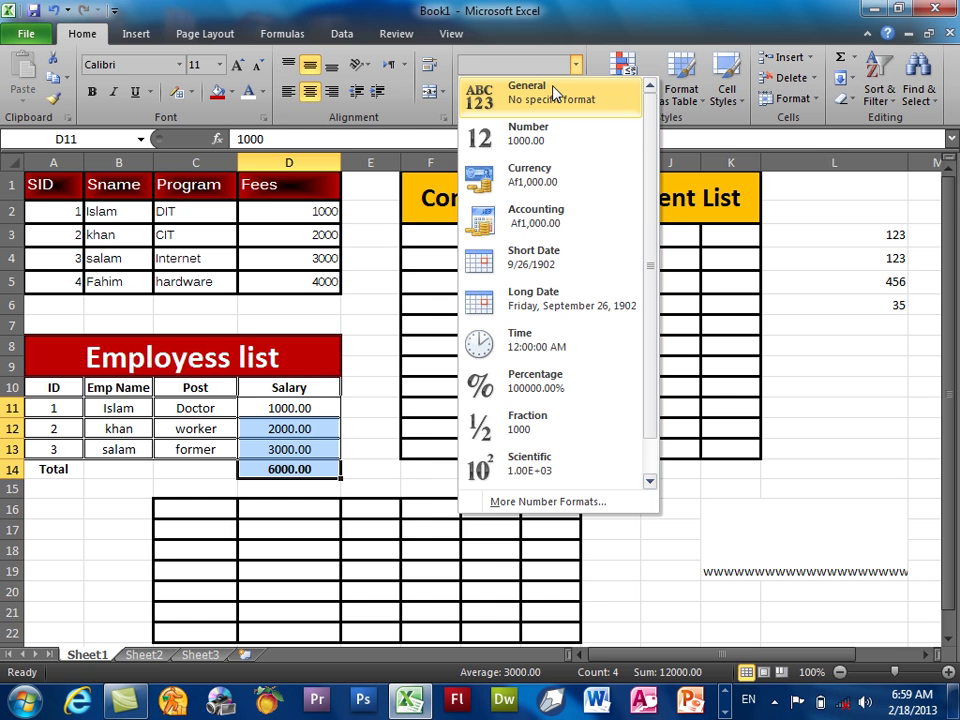
pyautogui.click(555, 92)
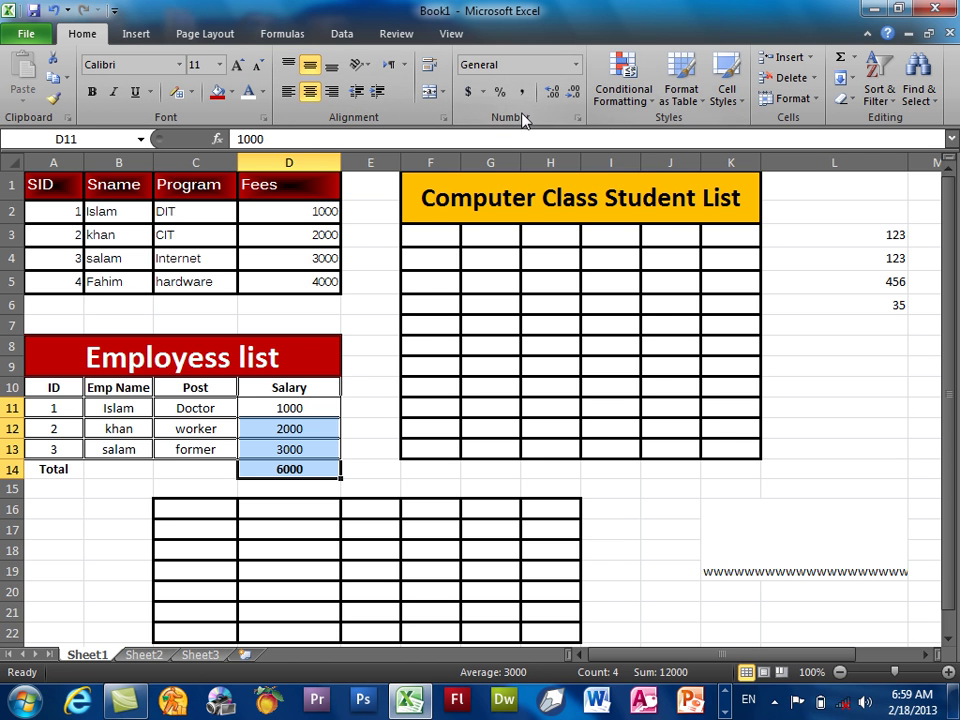
pyautogui.click(576, 118)
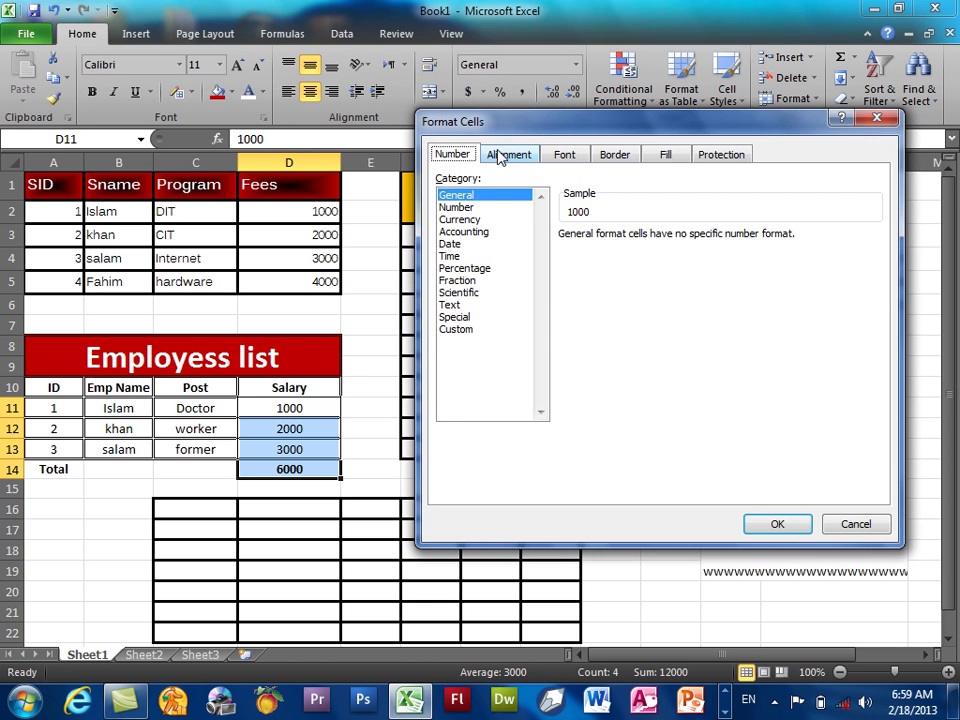
pyautogui.click(505, 155)
pyautogui.click(552, 158)
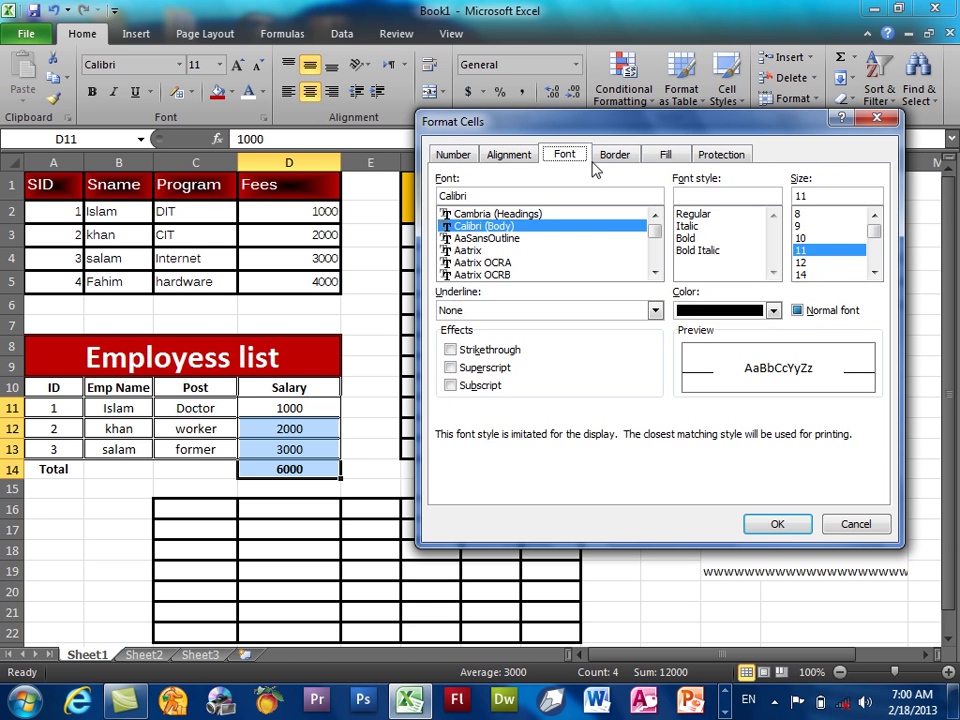
pyautogui.click(618, 158)
pyautogui.click(660, 158)
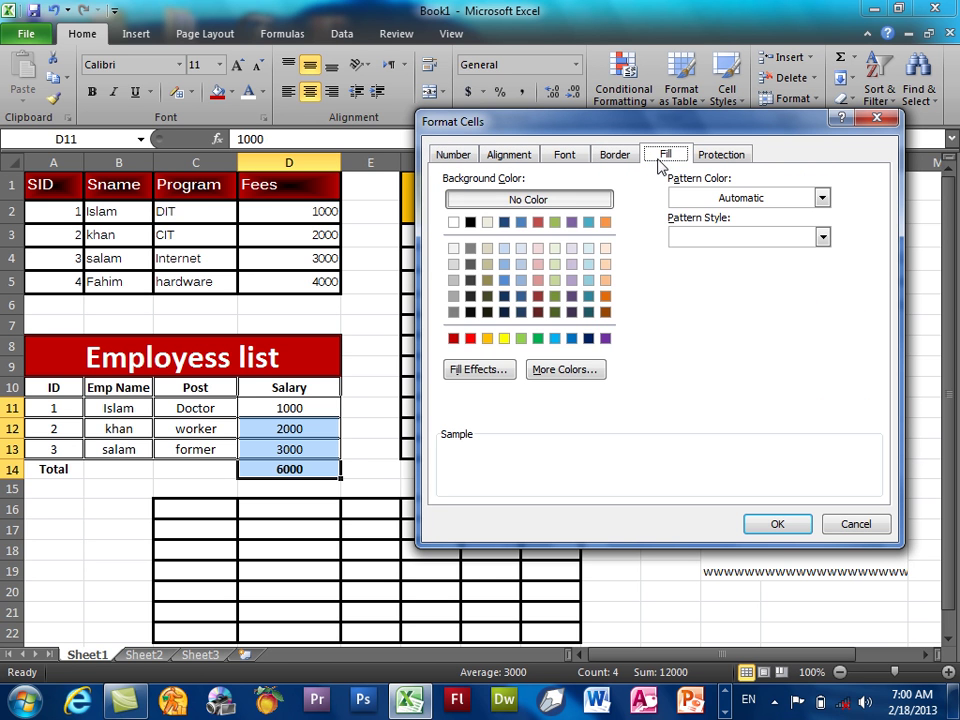
pyautogui.click(718, 156)
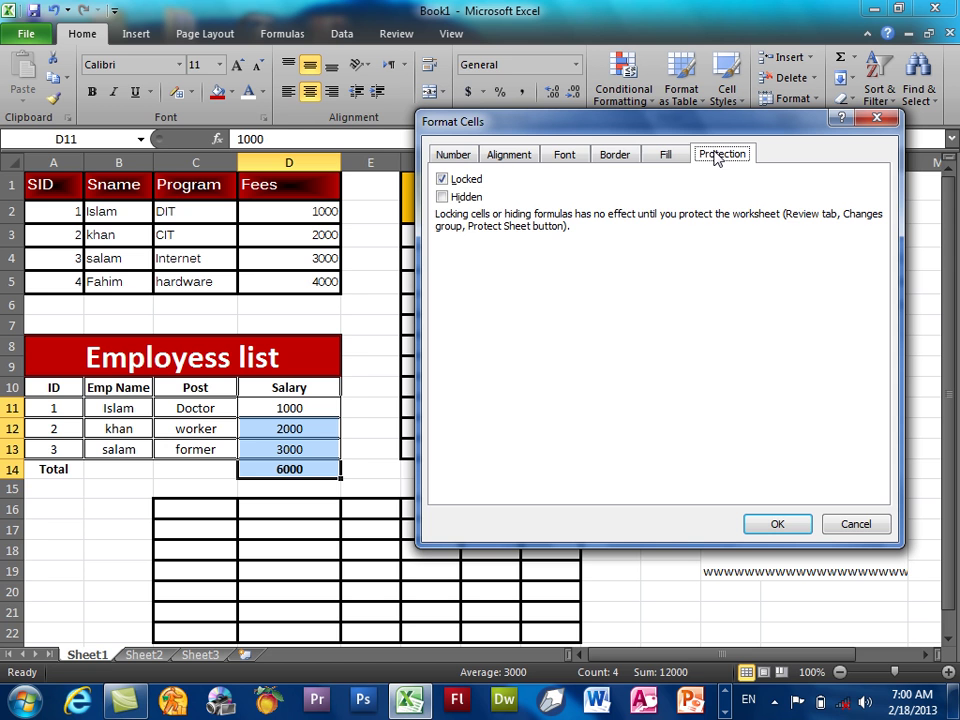
pyautogui.click(847, 527)
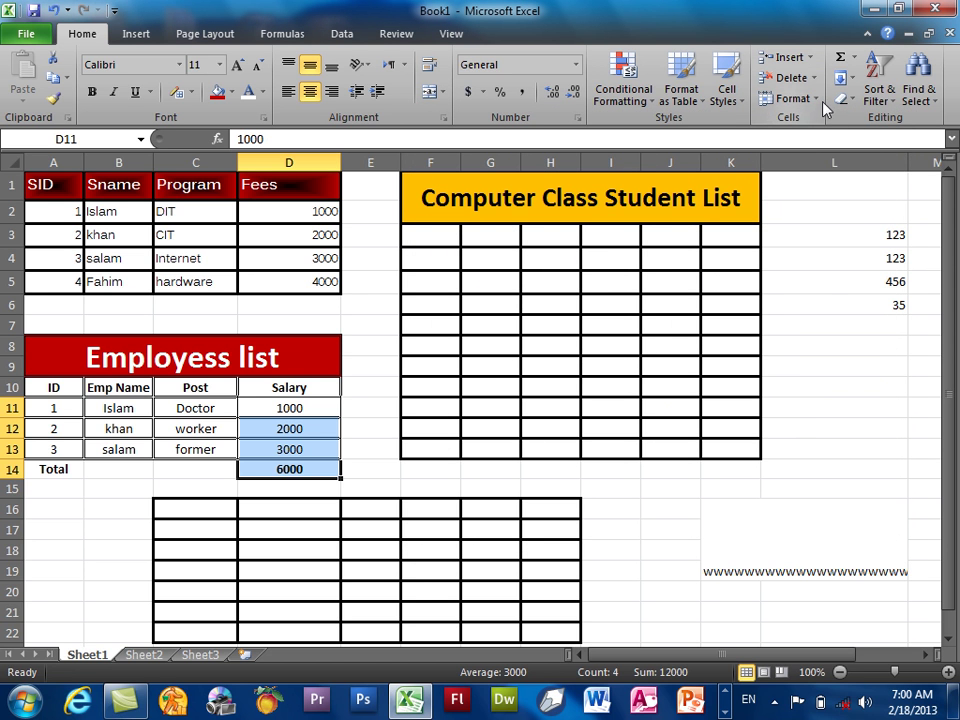
pyautogui.click(790, 98)
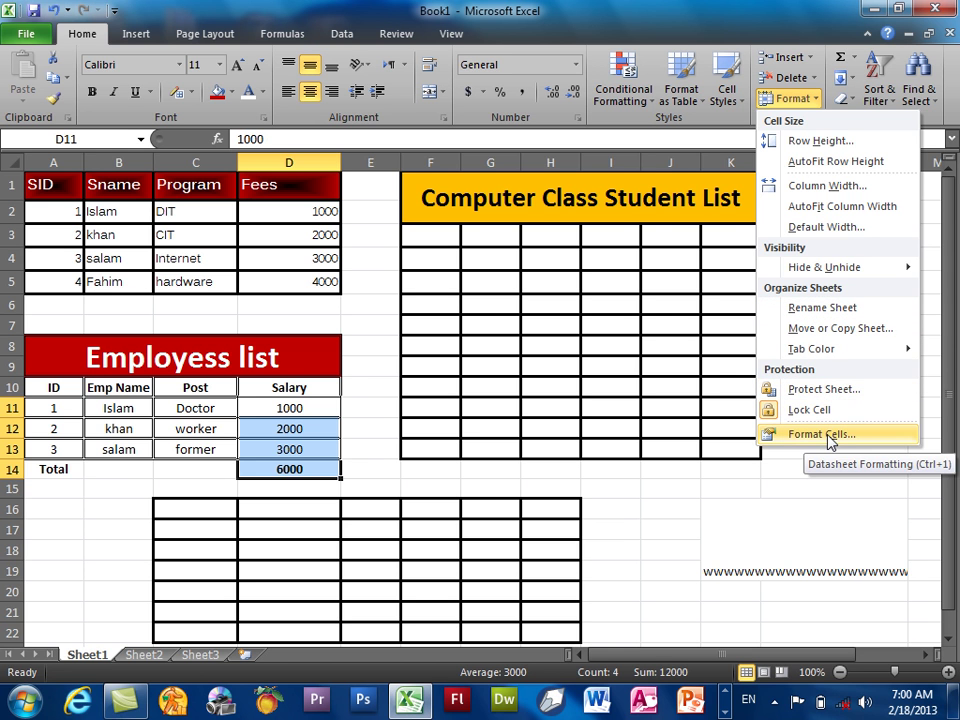
pyautogui.click(828, 436)
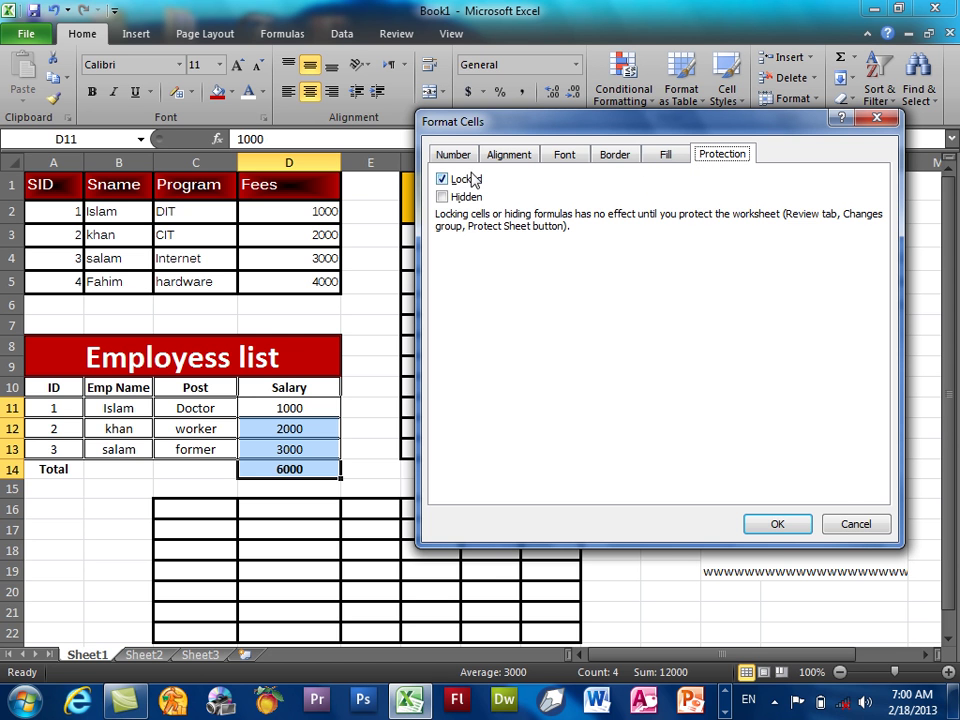
pyautogui.click(856, 525)
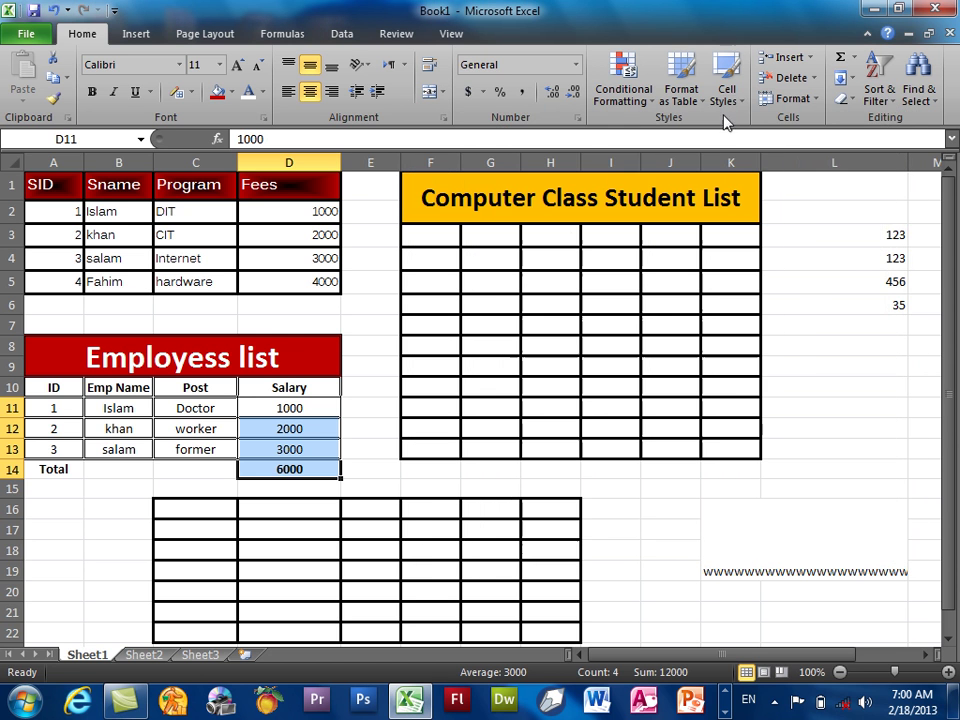
pyautogui.click(790, 98)
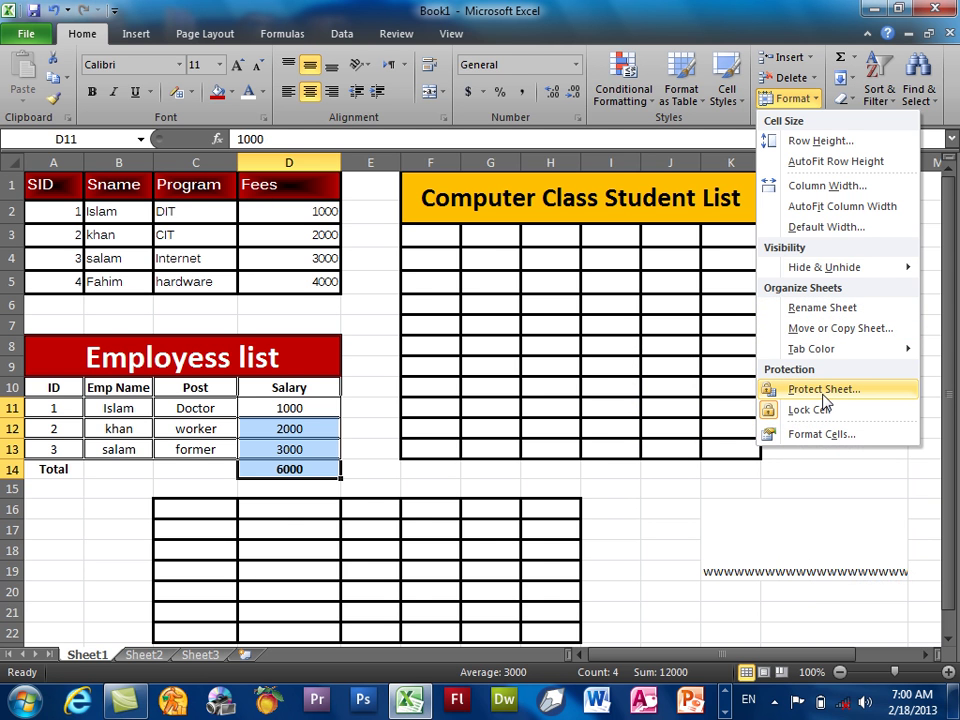
pyautogui.click(600, 40)
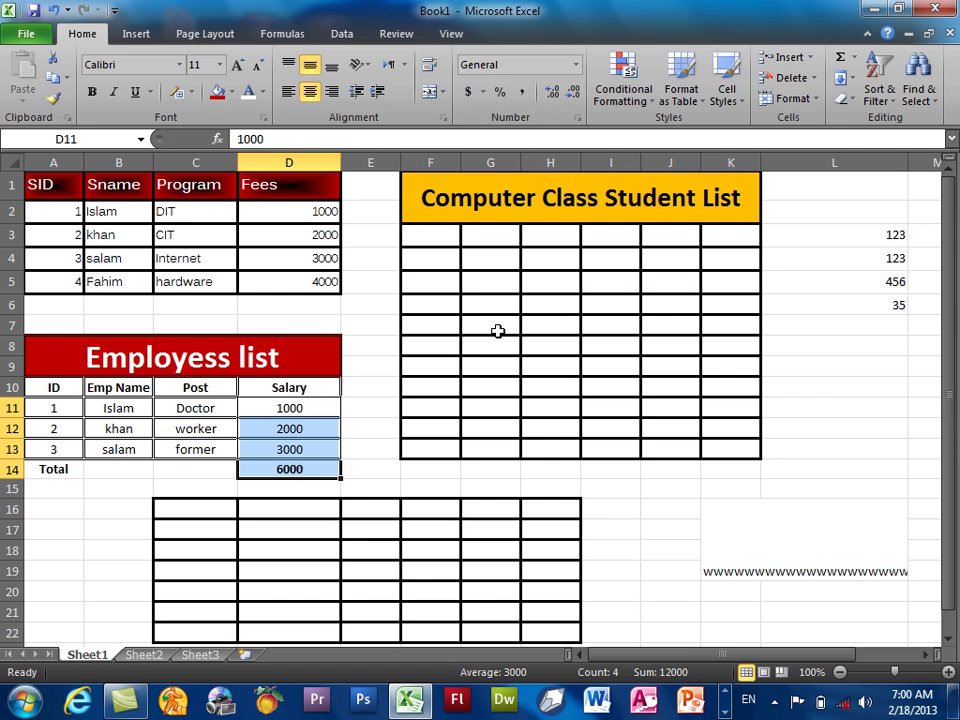